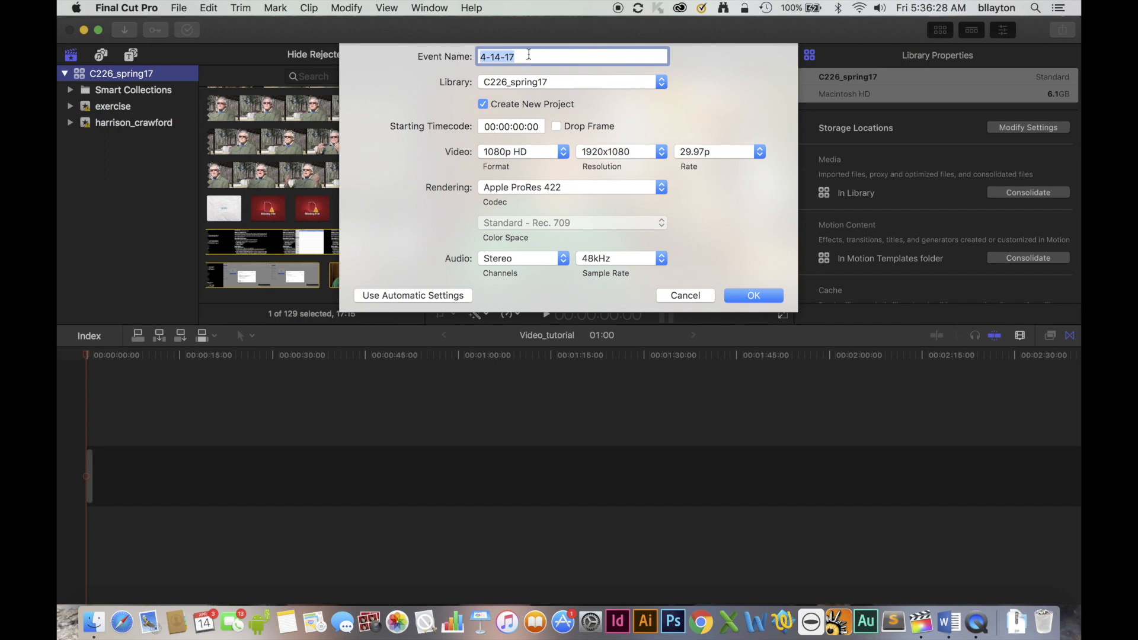
Create the event players_pub_jazz_jam in the C226_spring17 library together with a new 1080p HD project.
type("players_pub_jazz_jam")
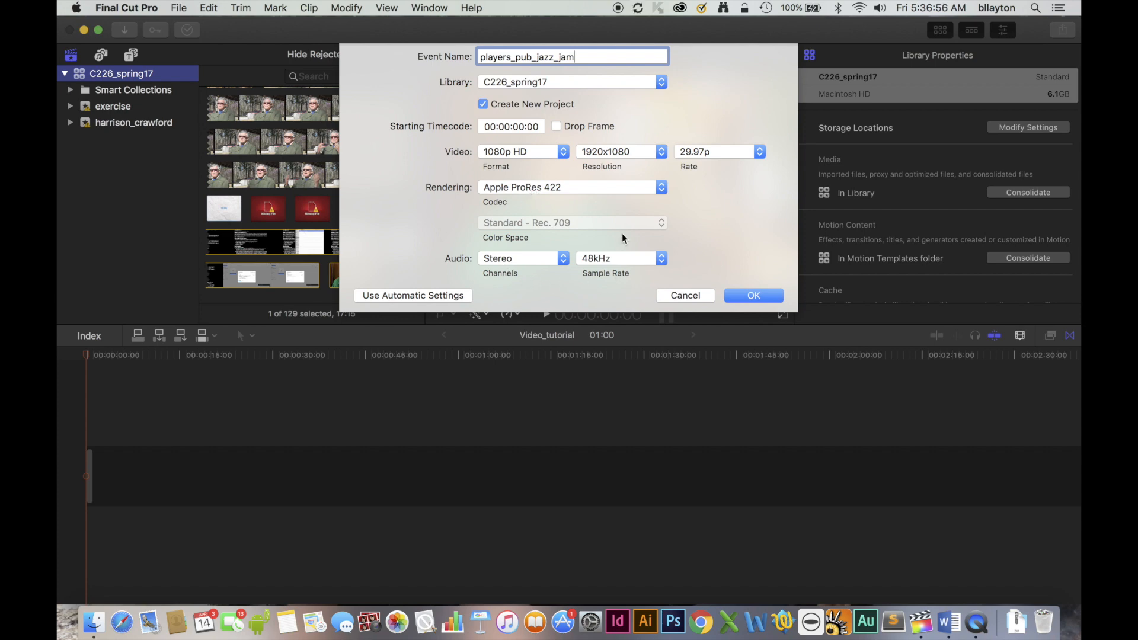
left_click(759, 295)
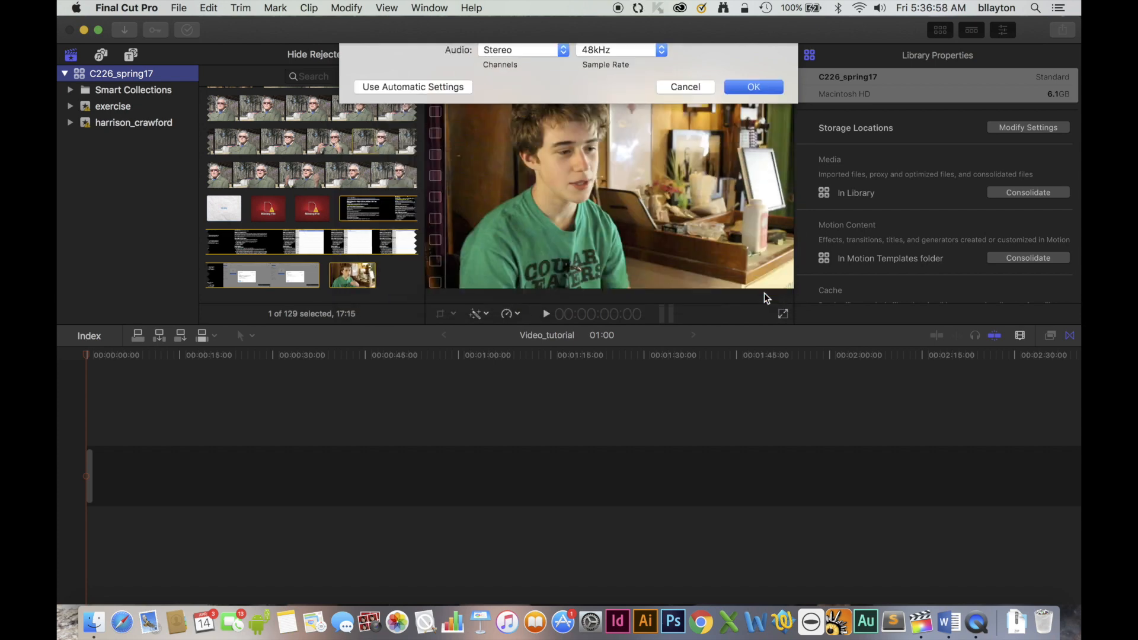
Import the players_pub_jazz_project folder from the Desktop into the players_pub_jazz_jam event, continuing without the unsupported files.
left_click(185, 7)
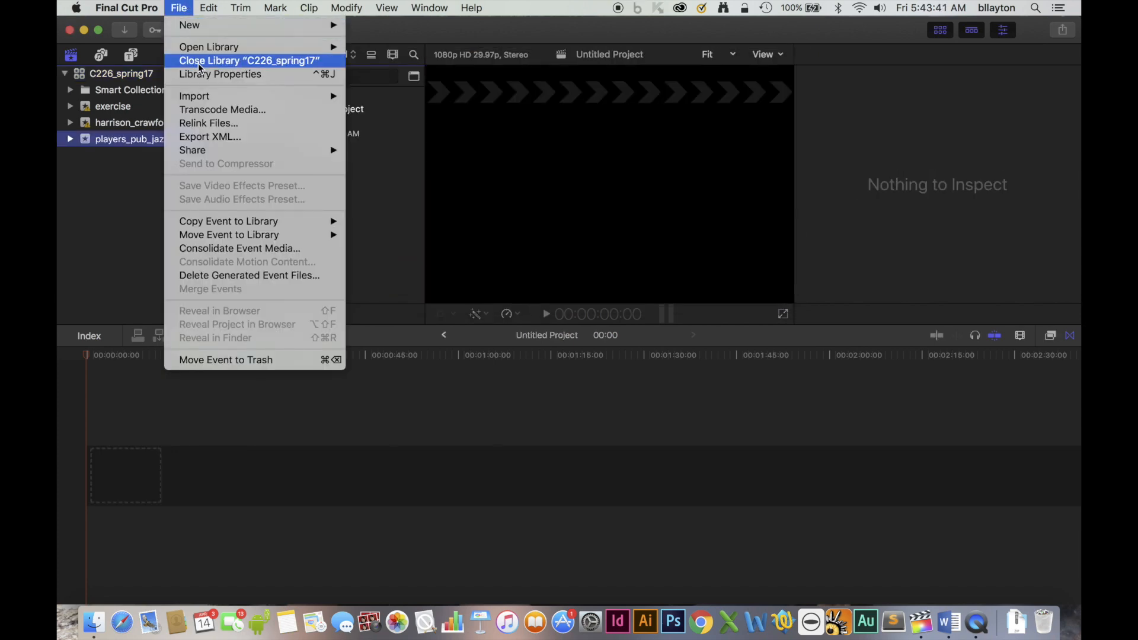
mouse_move(201, 96)
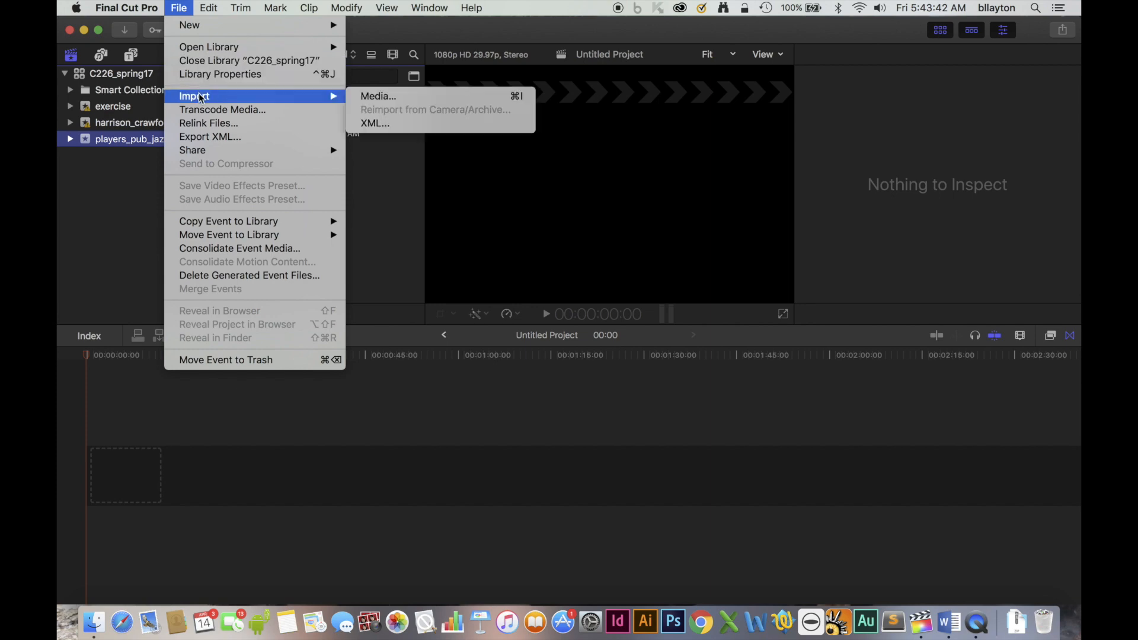
left_click(398, 98)
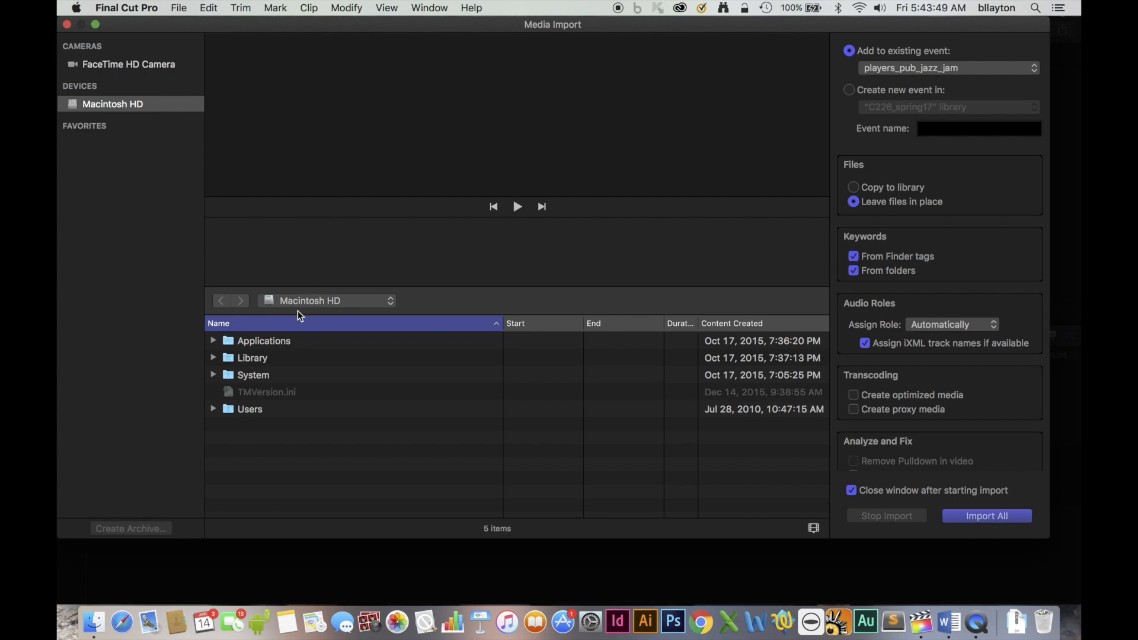
double_click(260, 409)
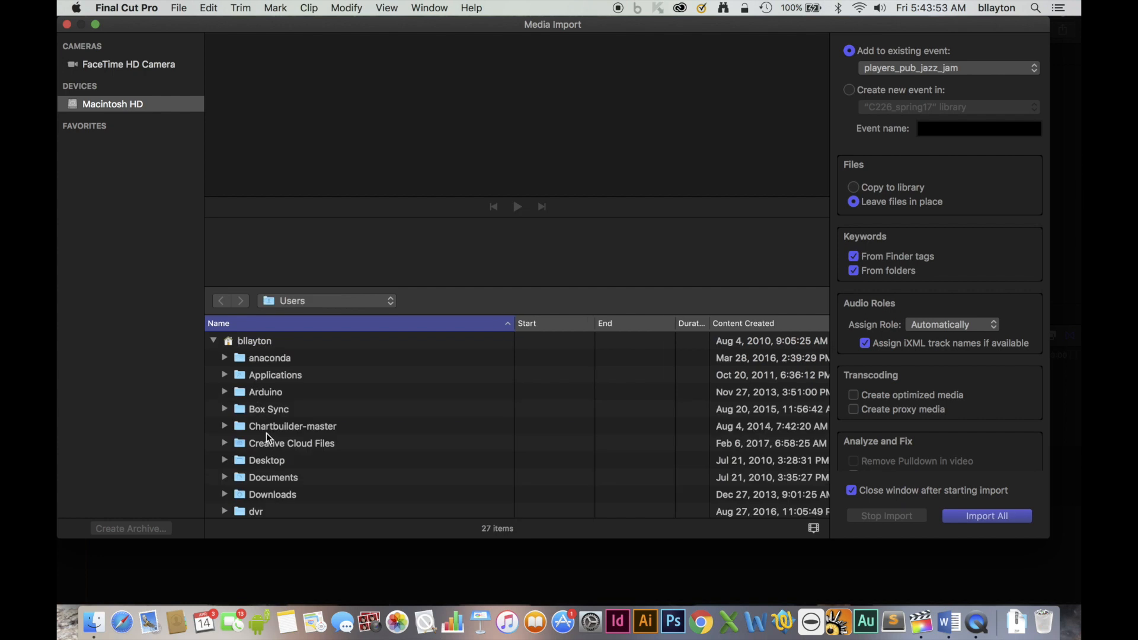
double_click(269, 460)
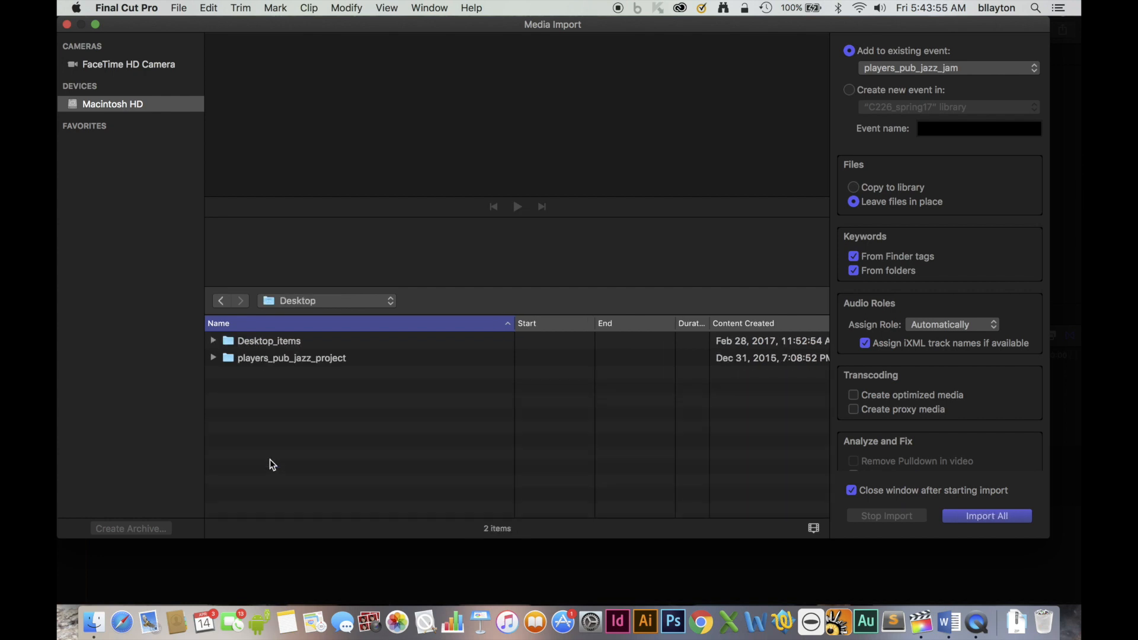
left_click(297, 358)
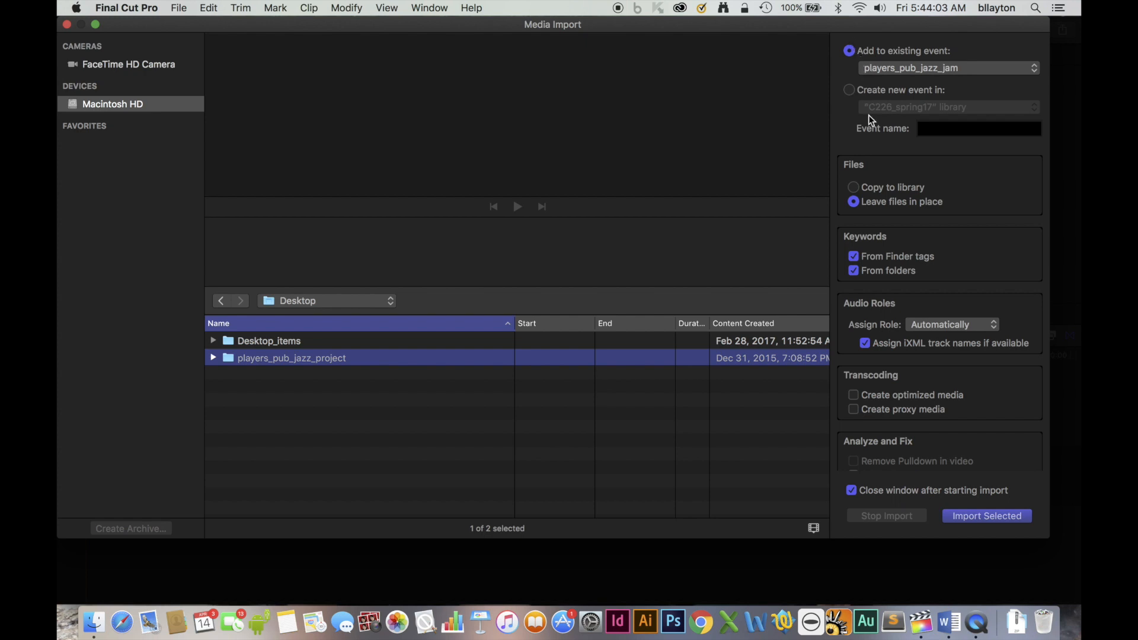
left_click(853, 187)
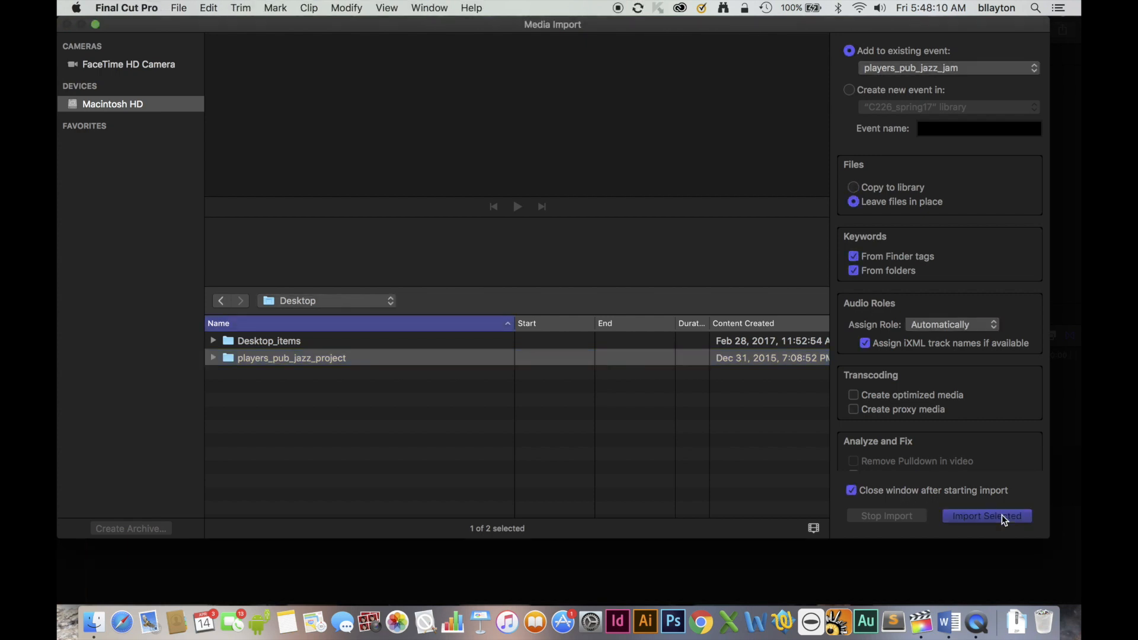
left_click(1002, 516)
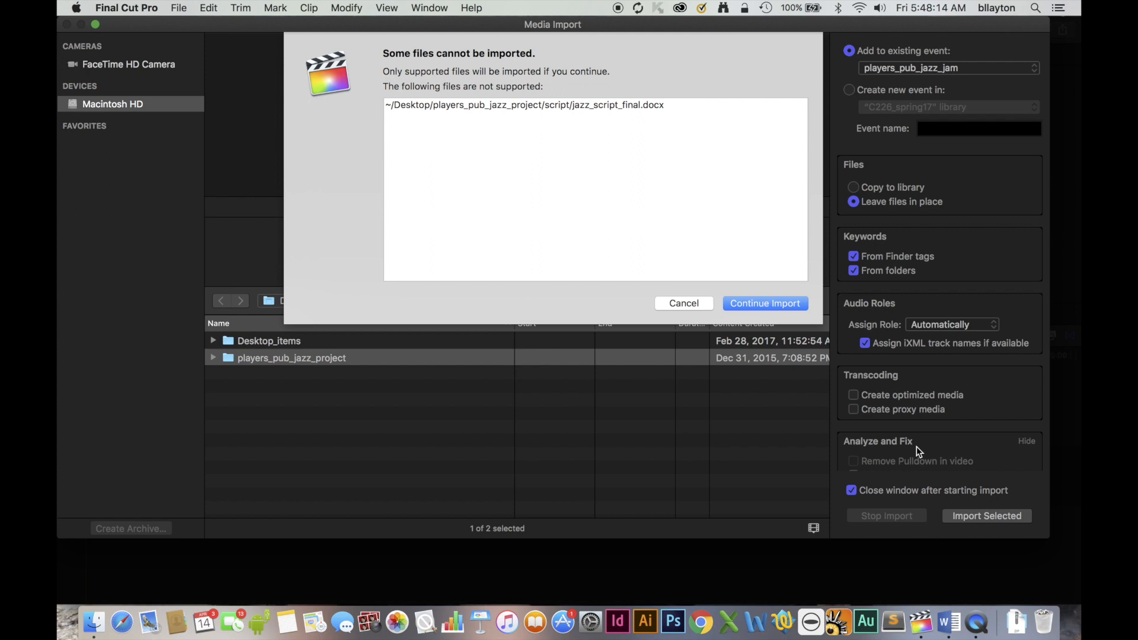
left_click(781, 303)
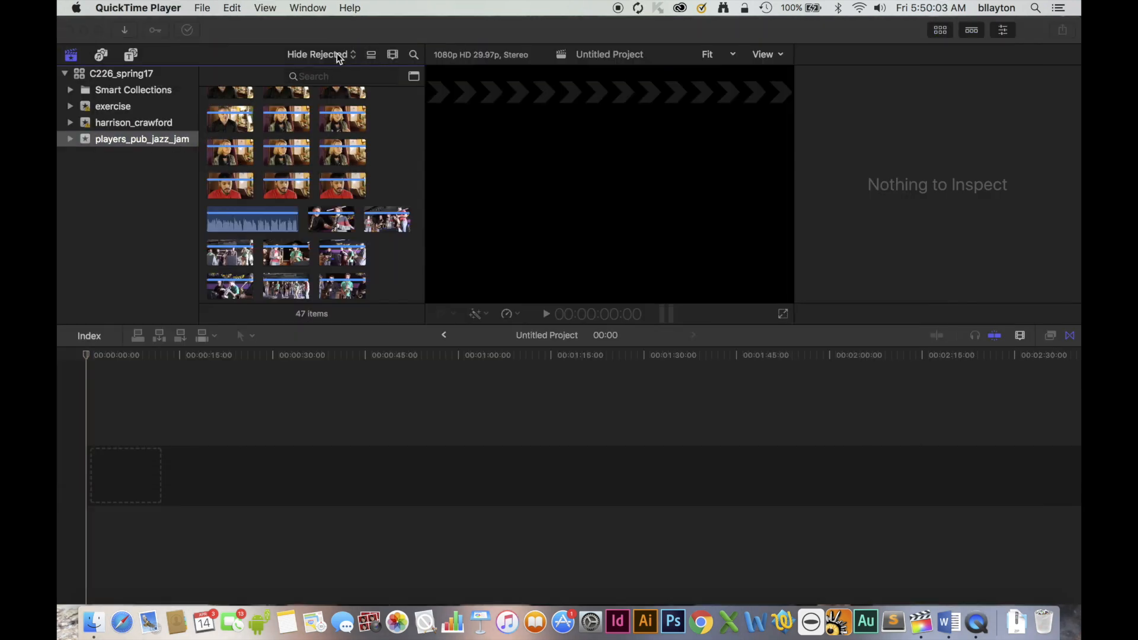
Switch the browser from filmstrips to list view.
left_click(372, 61)
left_click(371, 57)
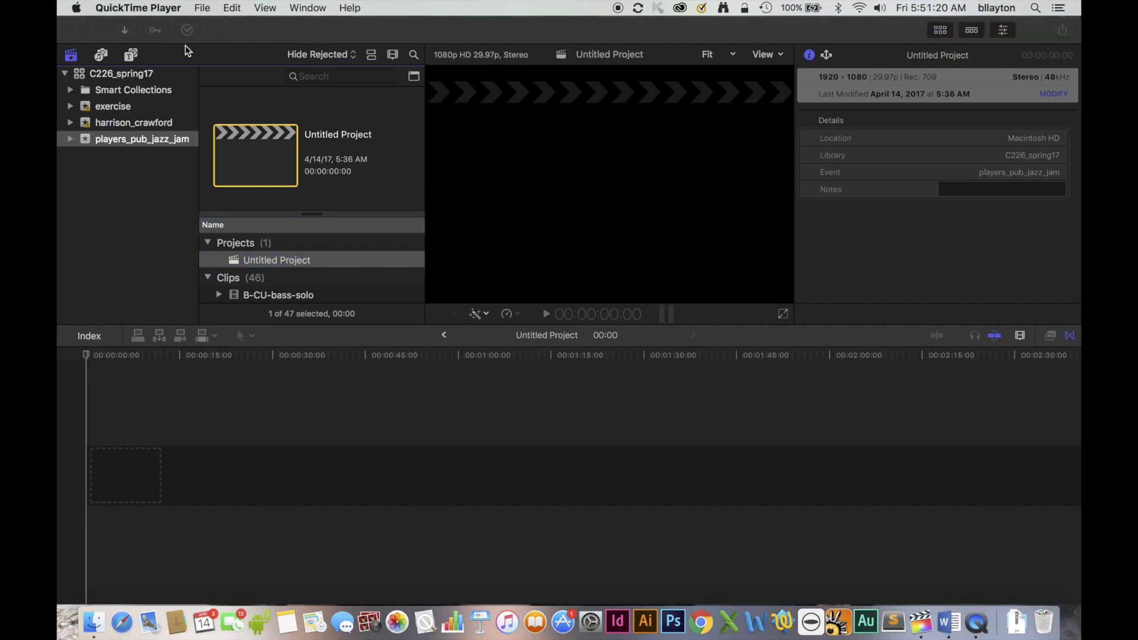
Create a new project named "jazz project" in the players_pub_jazz_jam event, keeping the offered video and audio settings.
left_click(164, 136)
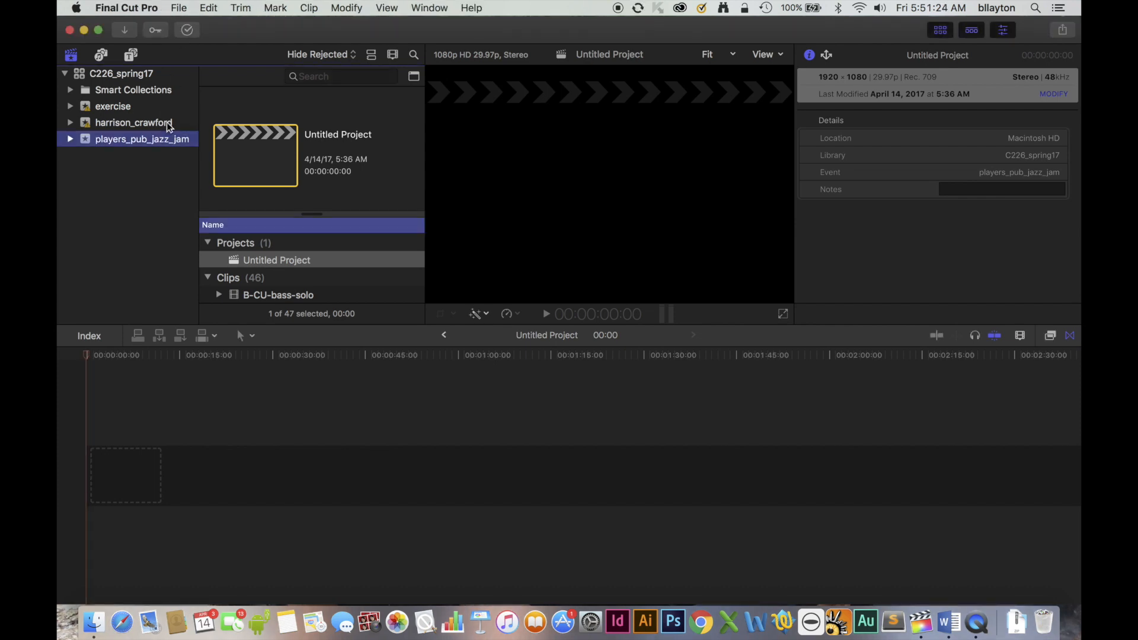
left_click(180, 8)
mouse_move(186, 23)
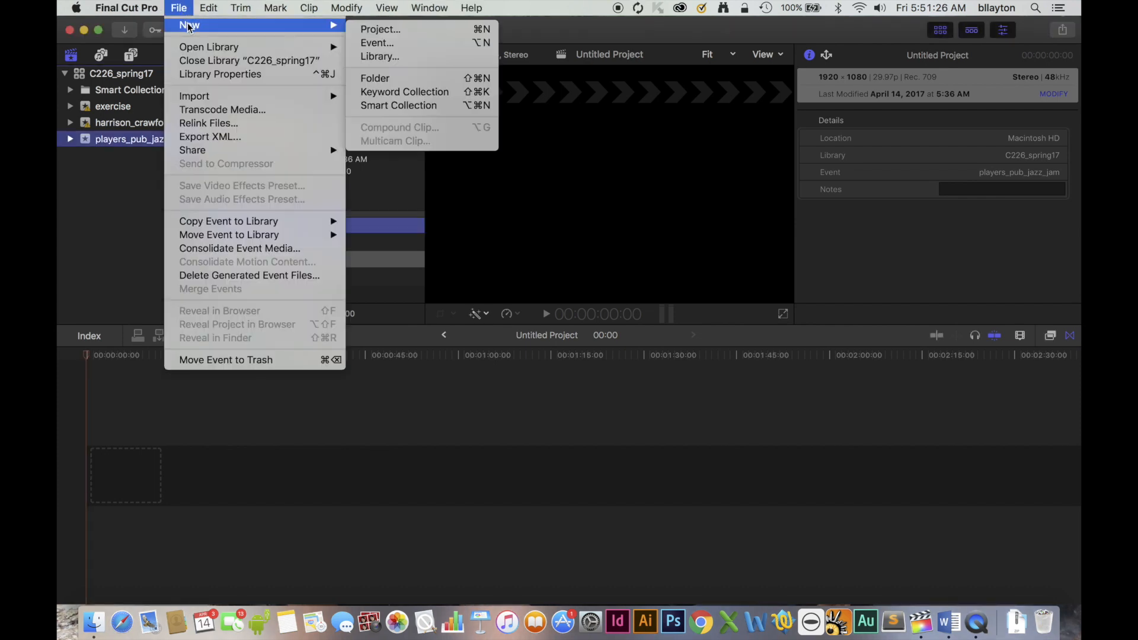
left_click(372, 29)
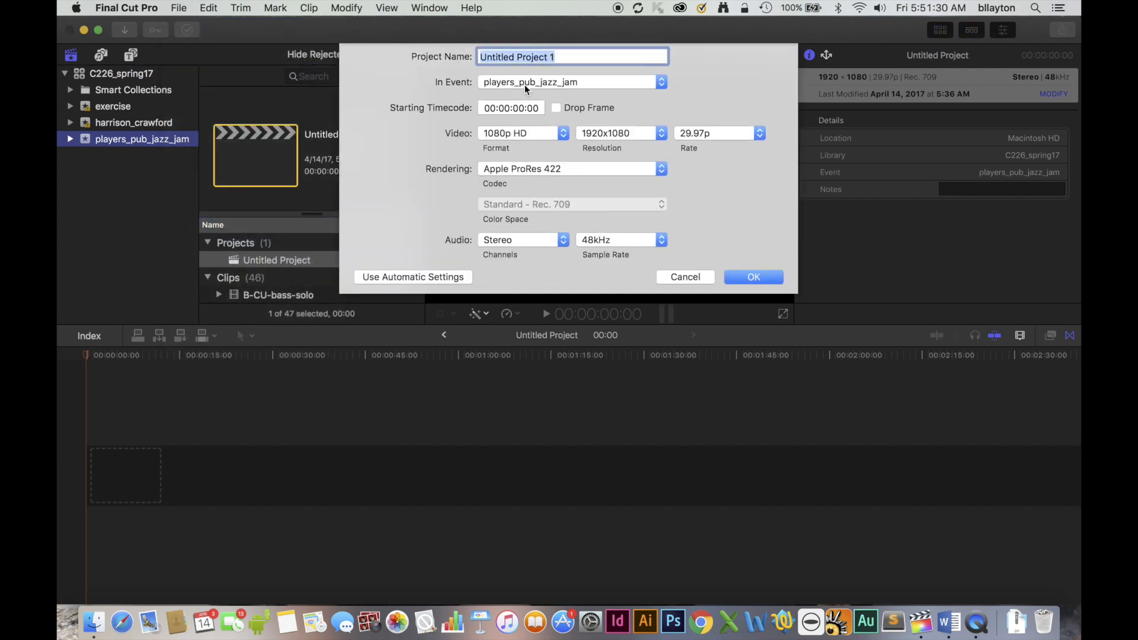
type("jazz")
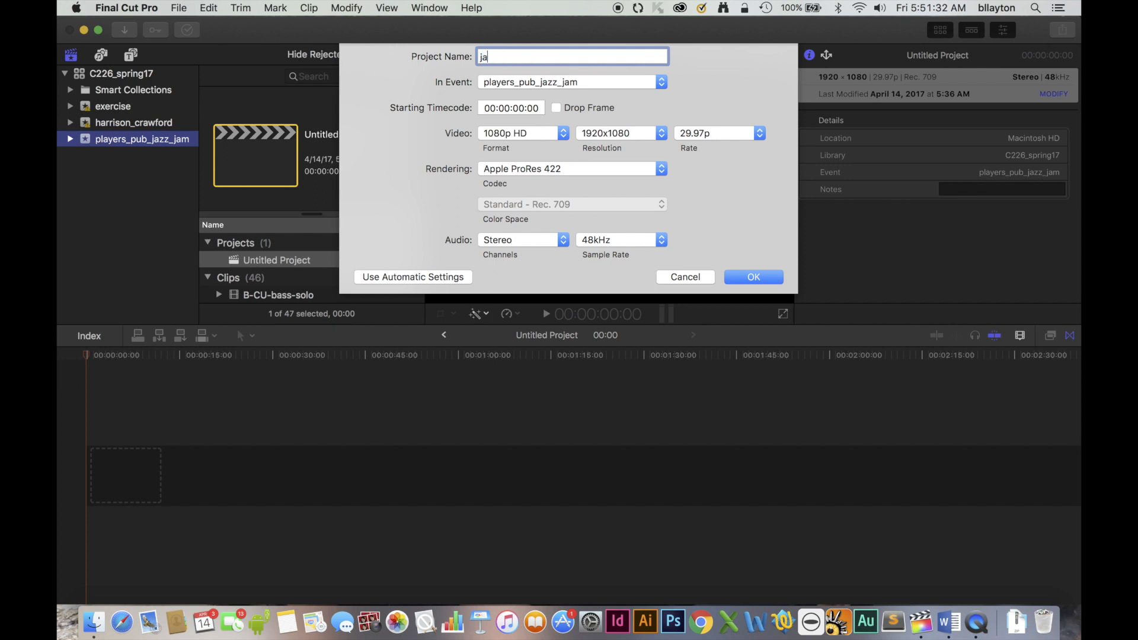
type(" project")
left_click(734, 278)
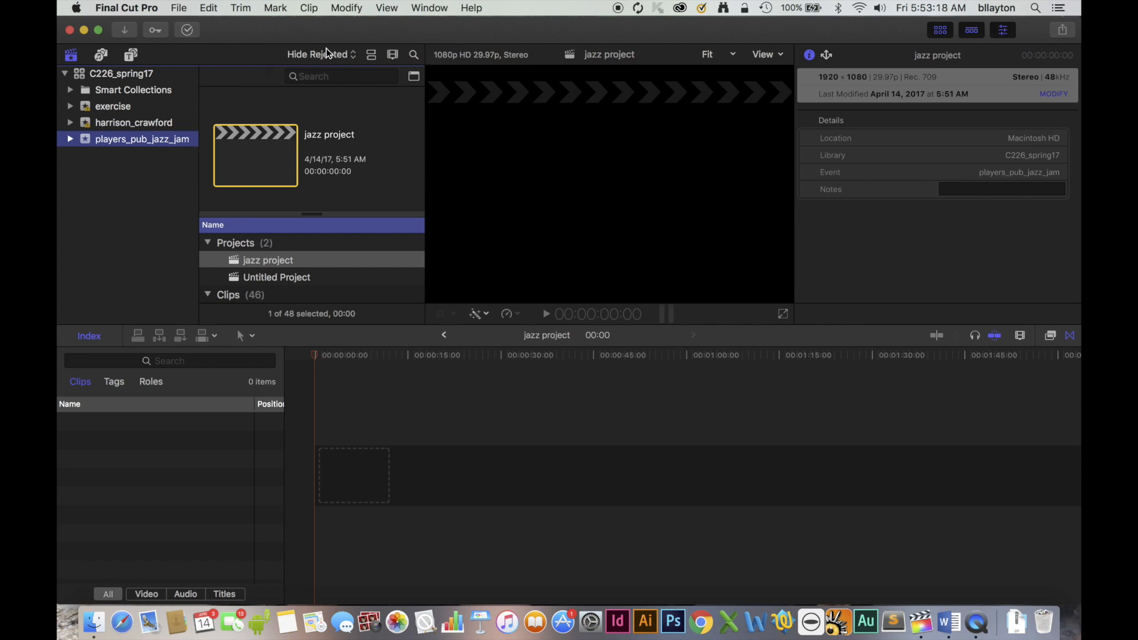
Restore the Default workspace layout.
left_click(416, 7)
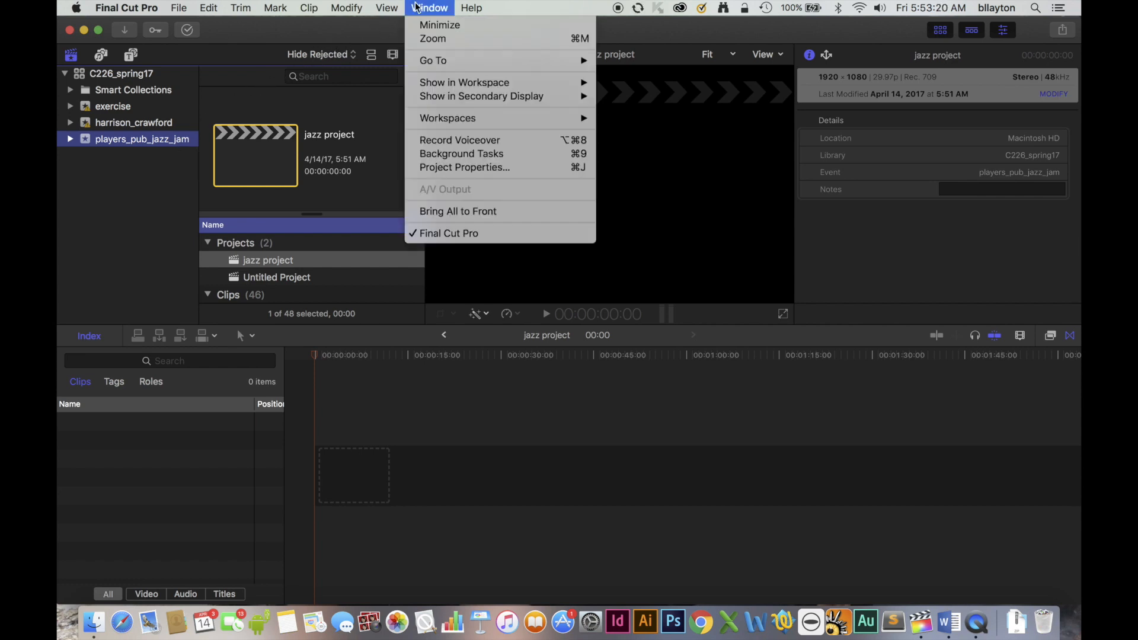
mouse_move(454, 122)
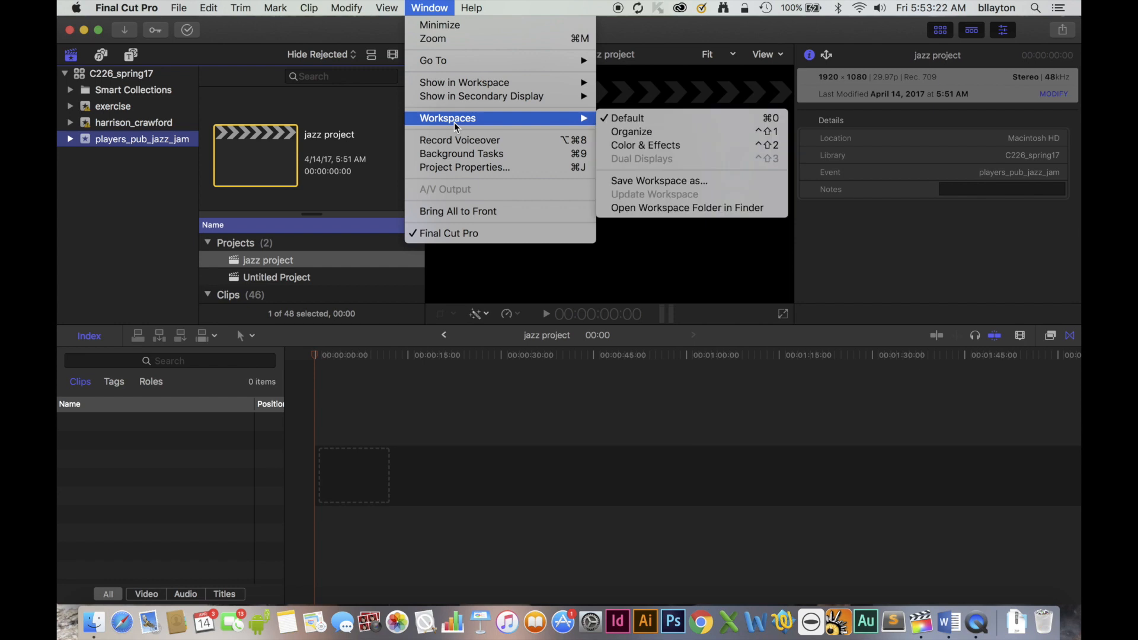
left_click(628, 122)
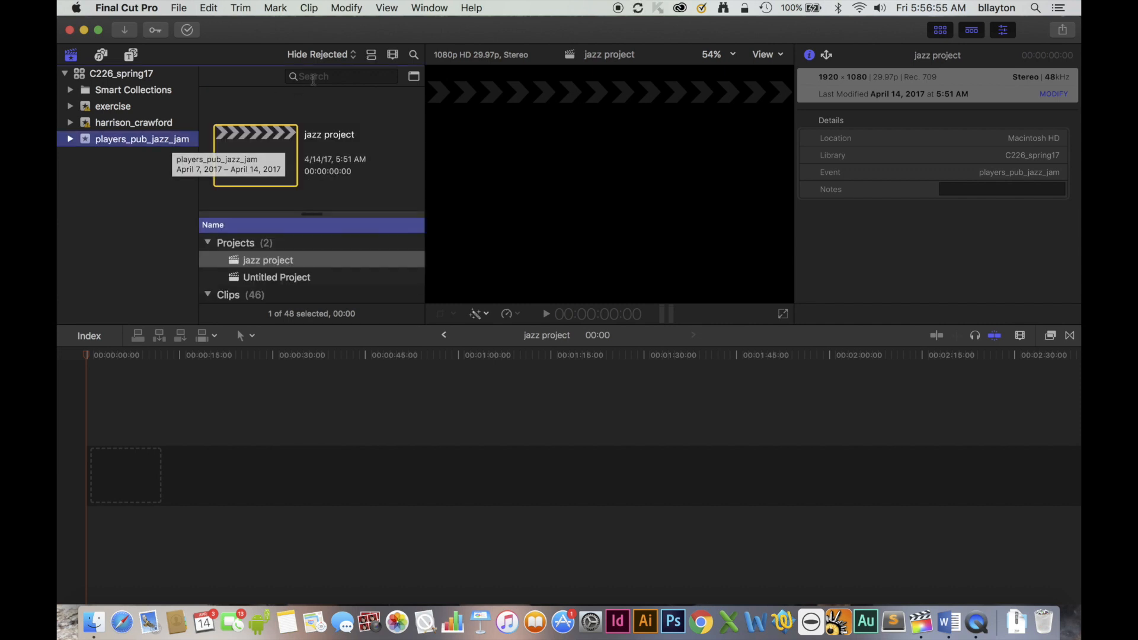
Search the event for "VO" and place the jazz_VO_bll voice-over clip at the start of the jazz project timeline.
left_click(315, 77)
type("VO")
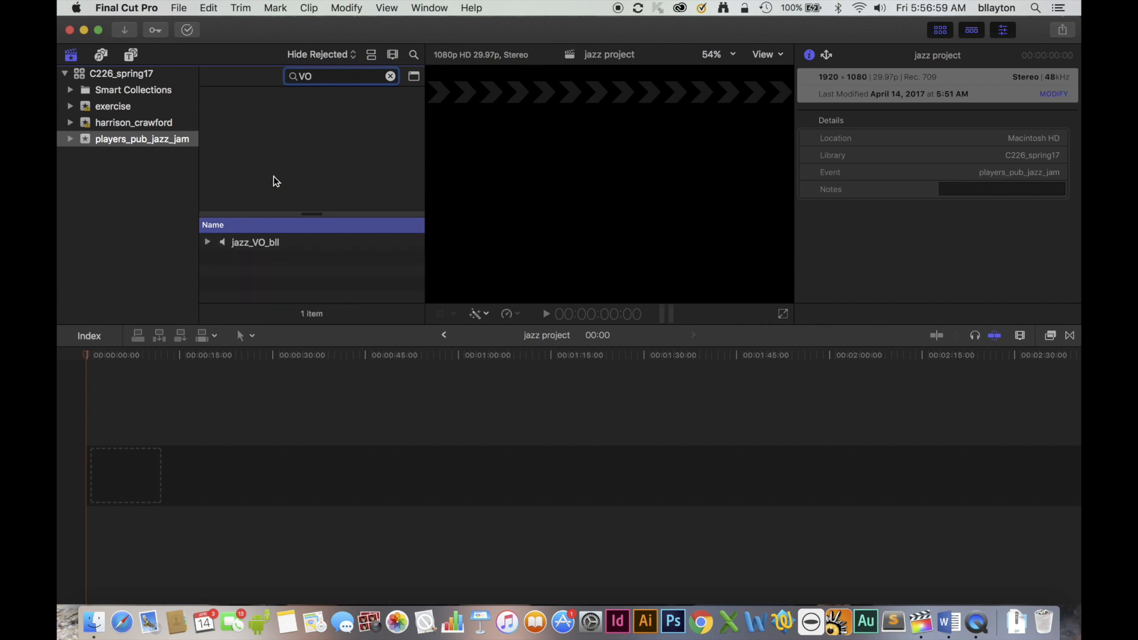
left_click(250, 243)
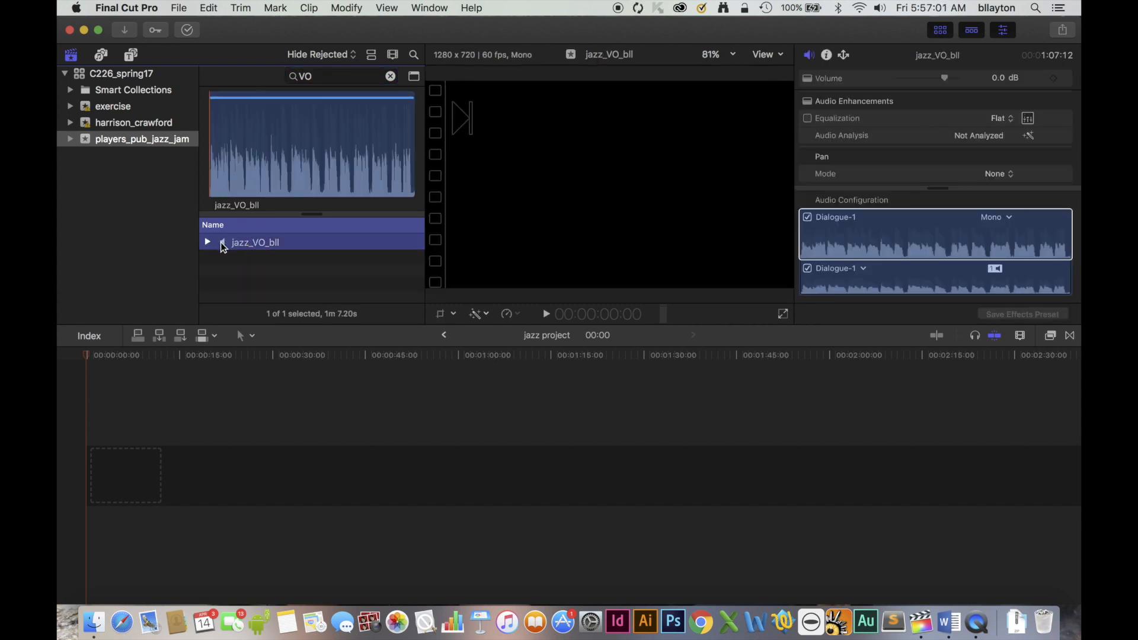
left_click_drag(242, 246, 89, 480)
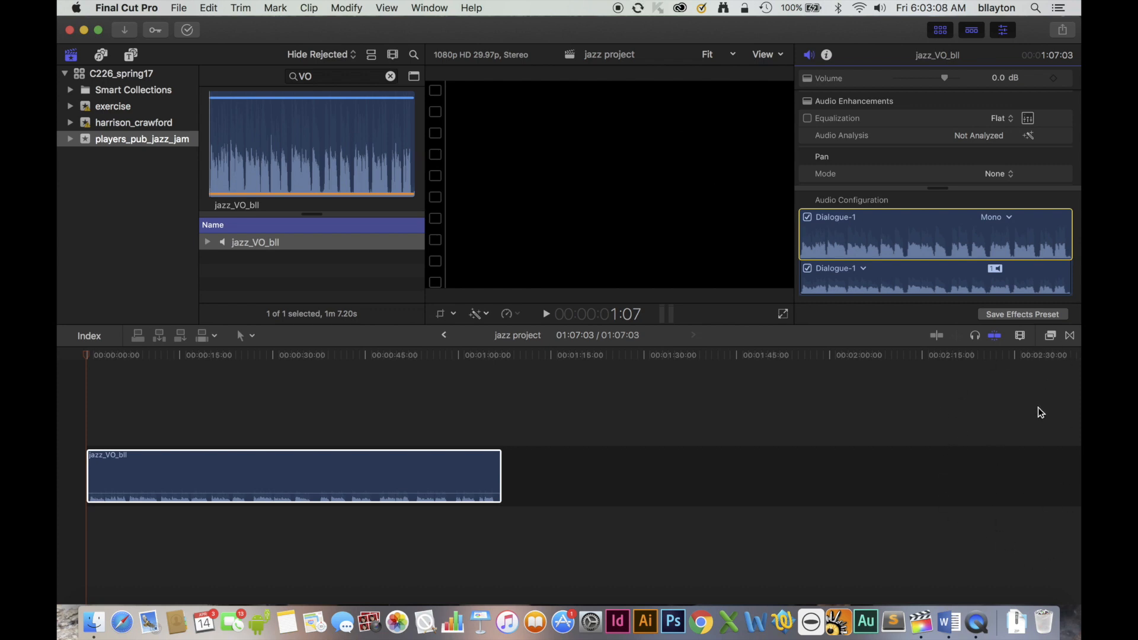
Show the audio meters and play the voice-over from its start to check its level.
key("super+shift+8")
key("super+shift+8")
key("super+shift+8")
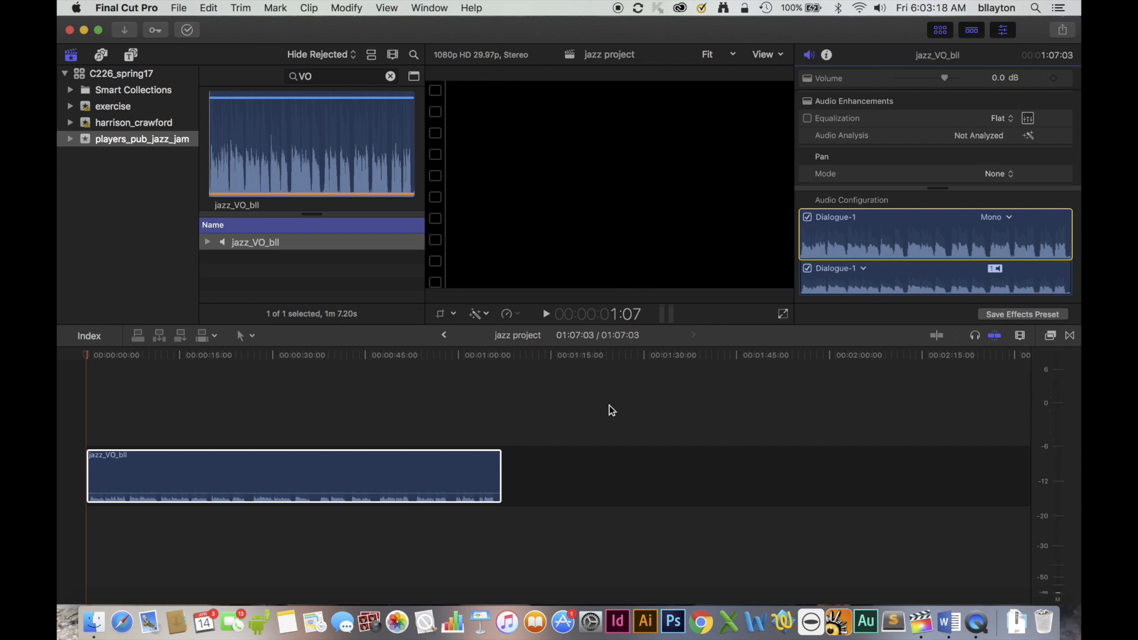
left_click(87, 397)
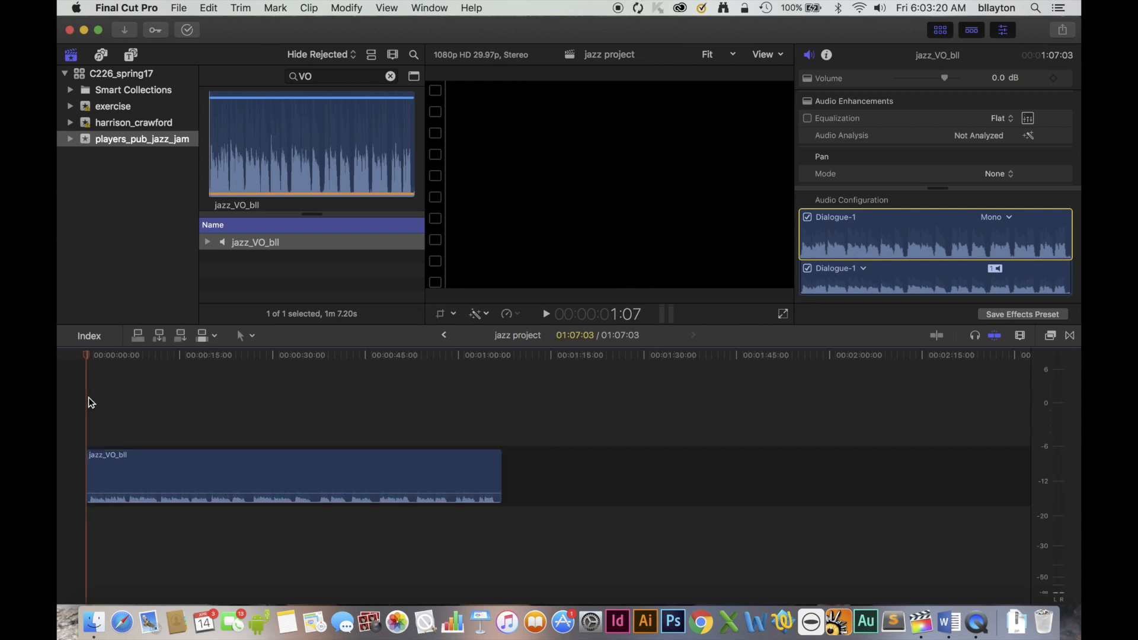
key("space")
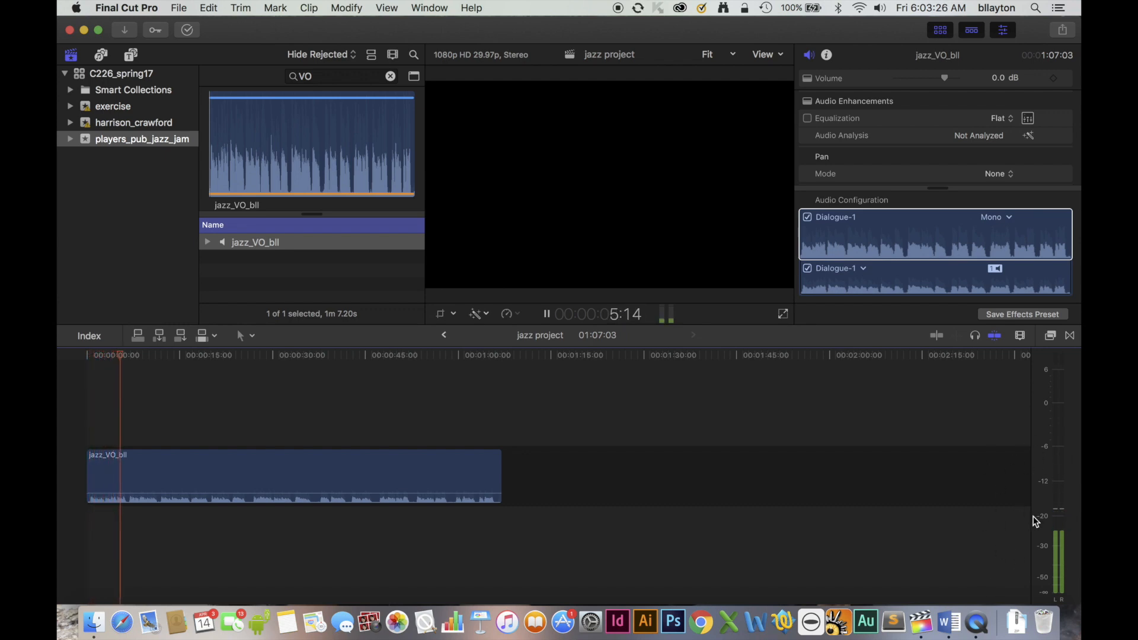
key("space")
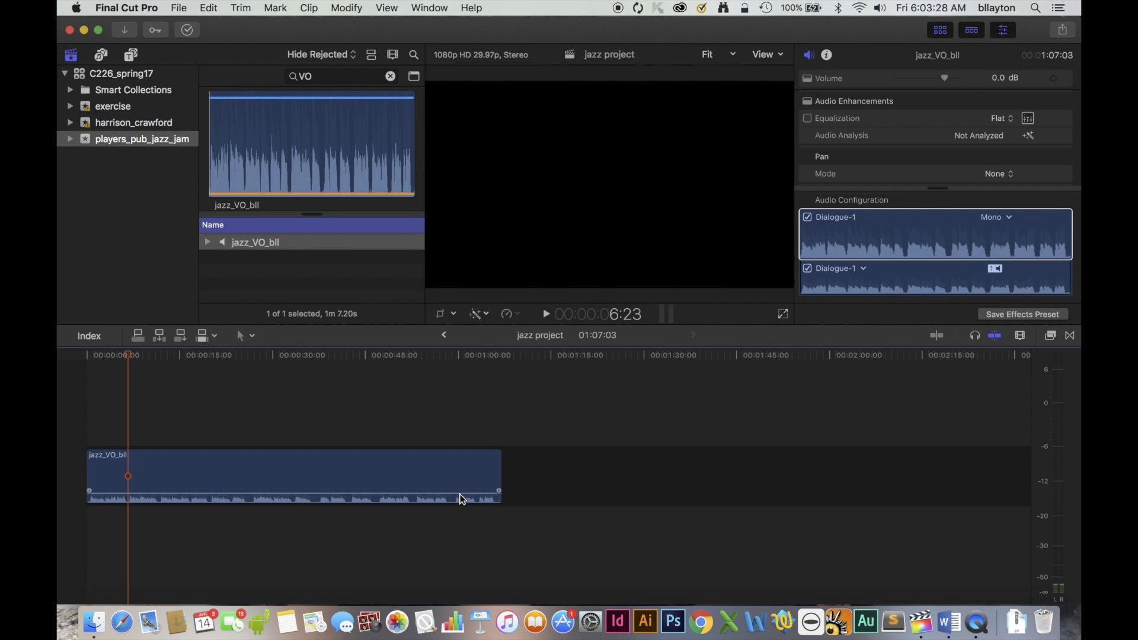
Raise the voice-over clip's volume to 12 dB in the timeline and play it to check the level.
mouse_move(459, 494)
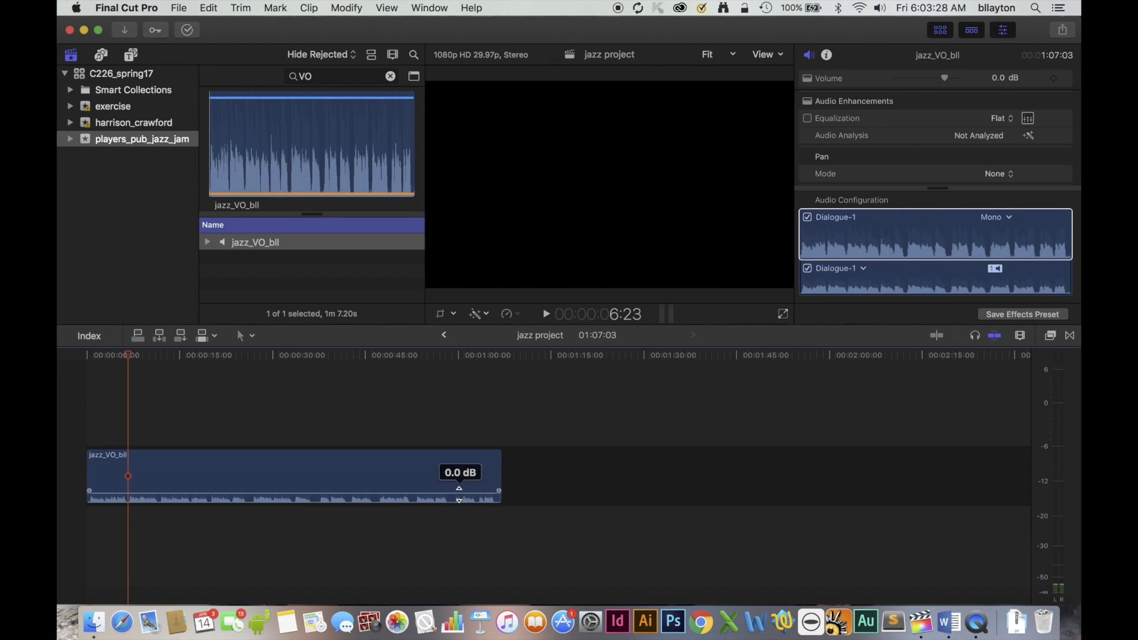
left_click_drag(459, 494, 458, 489)
left_click_drag(459, 494, 461, 490)
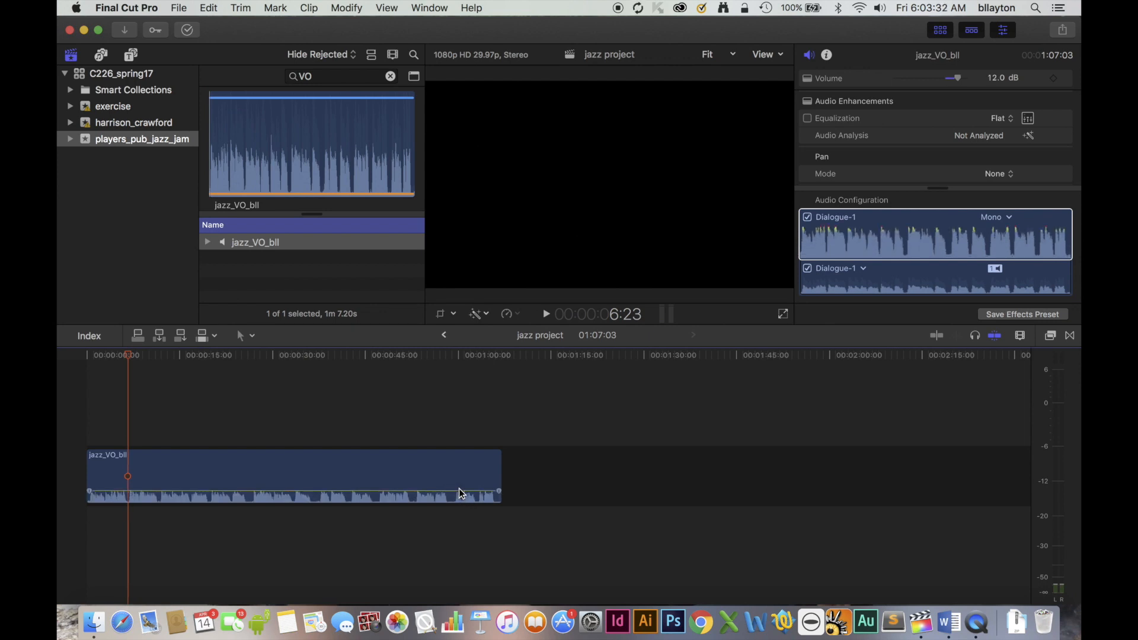
key("space")
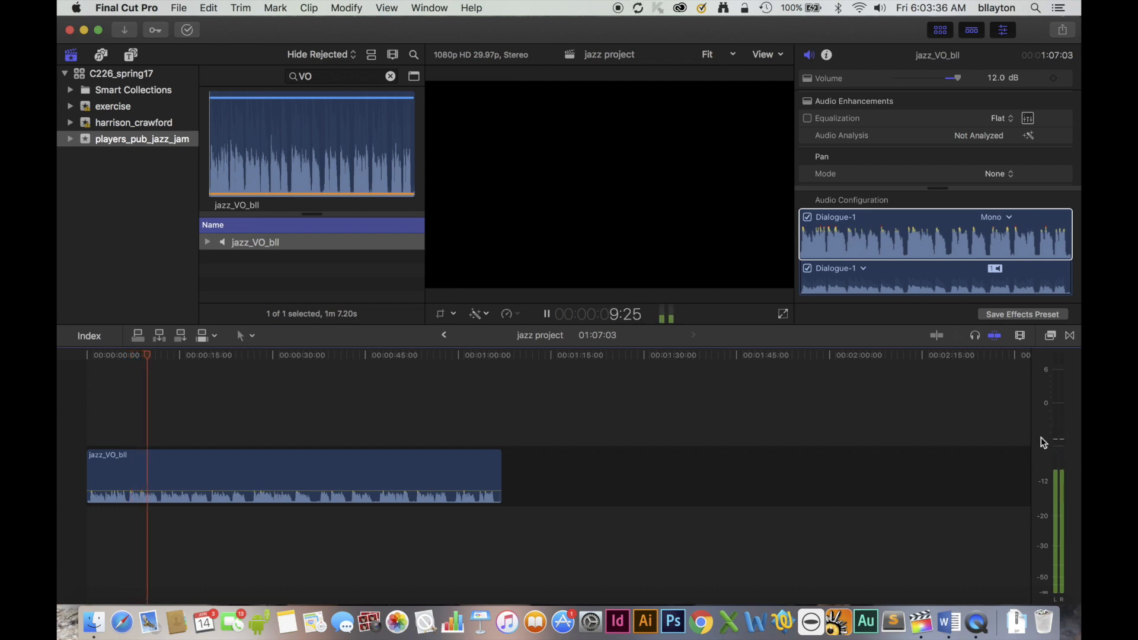
key("space")
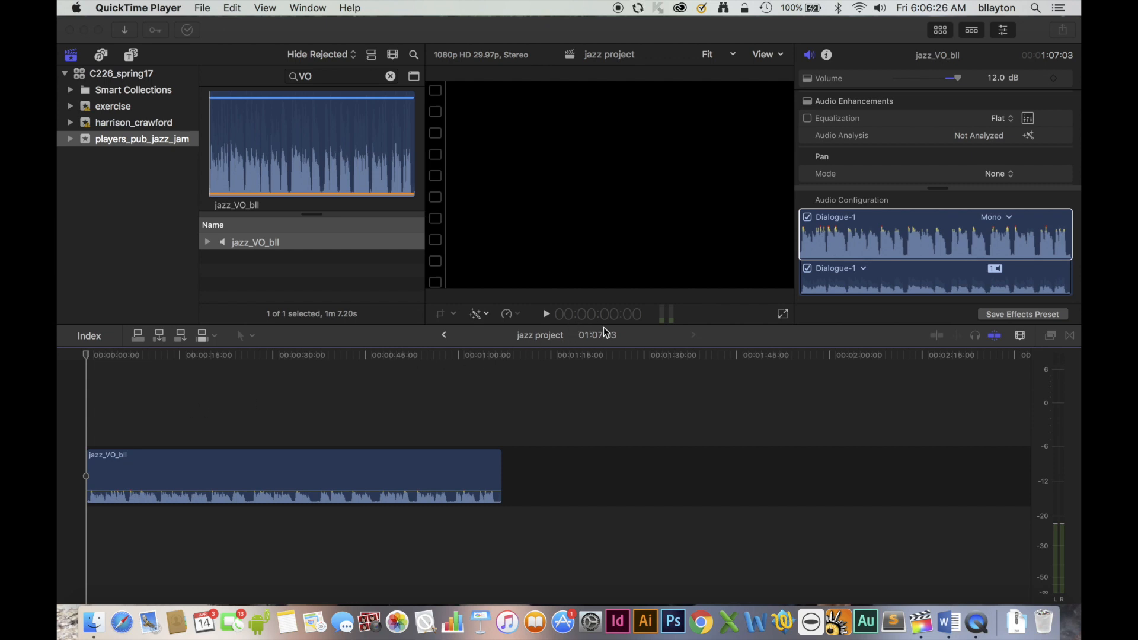
Move the timeline playhead to timecode 19:24.
left_click(579, 322)
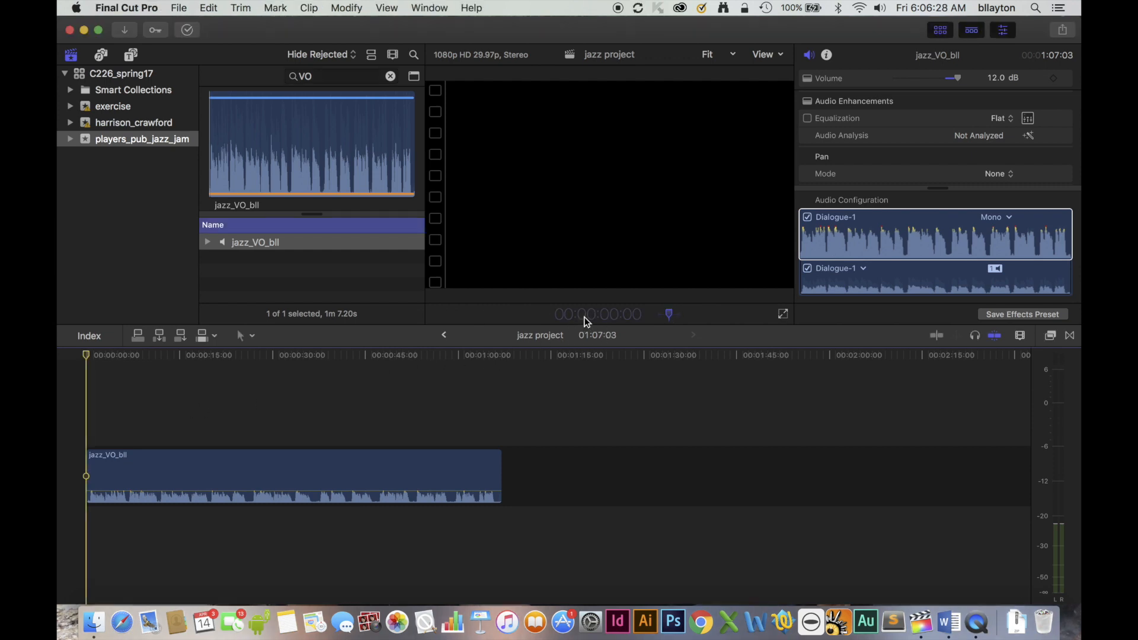
left_click(585, 314)
type("19:24")
key("Return")
left_click(586, 314)
type("19:24")
key("Return")
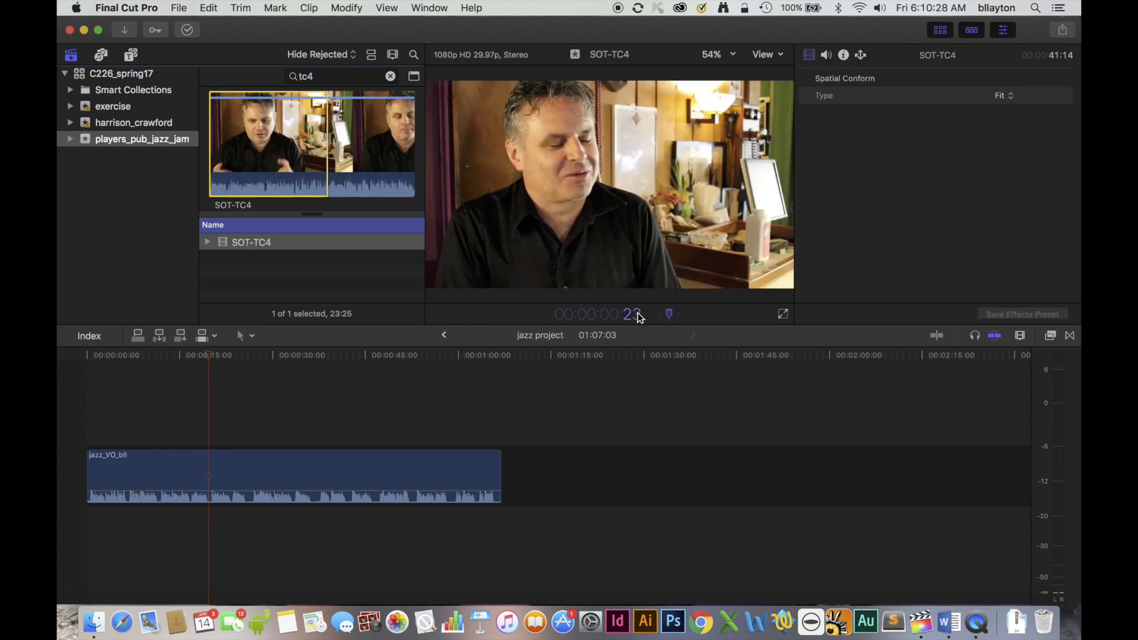
Mark the in point of the SOT-TC4 interview clip at timecode 2:38:25.
scroll(638, 317, "up", 10)
key("Return")
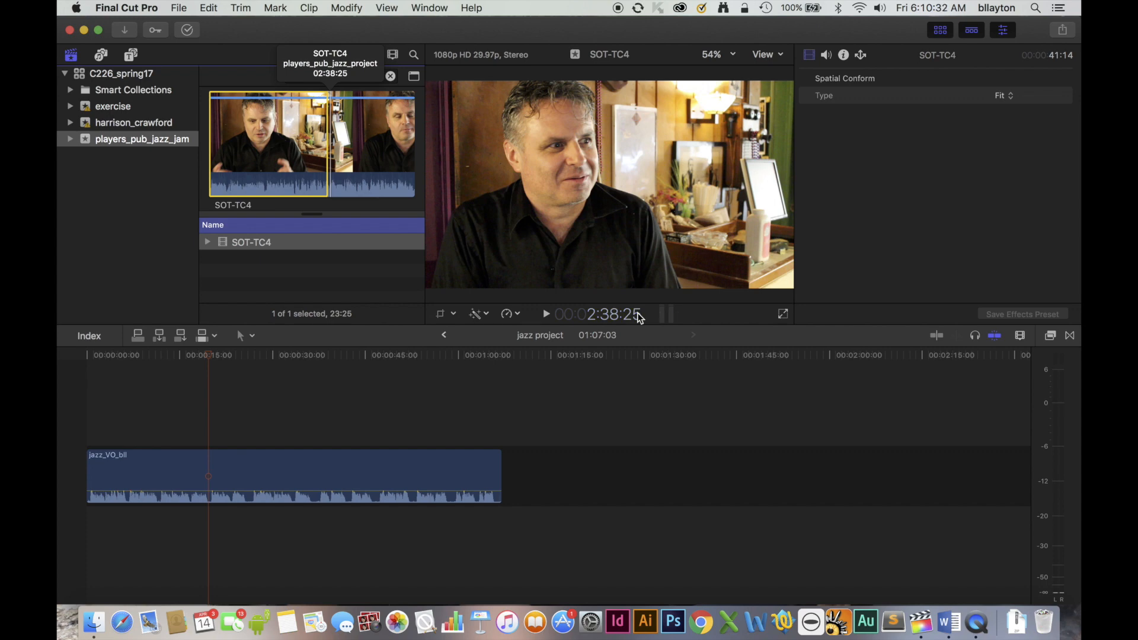
key("i")
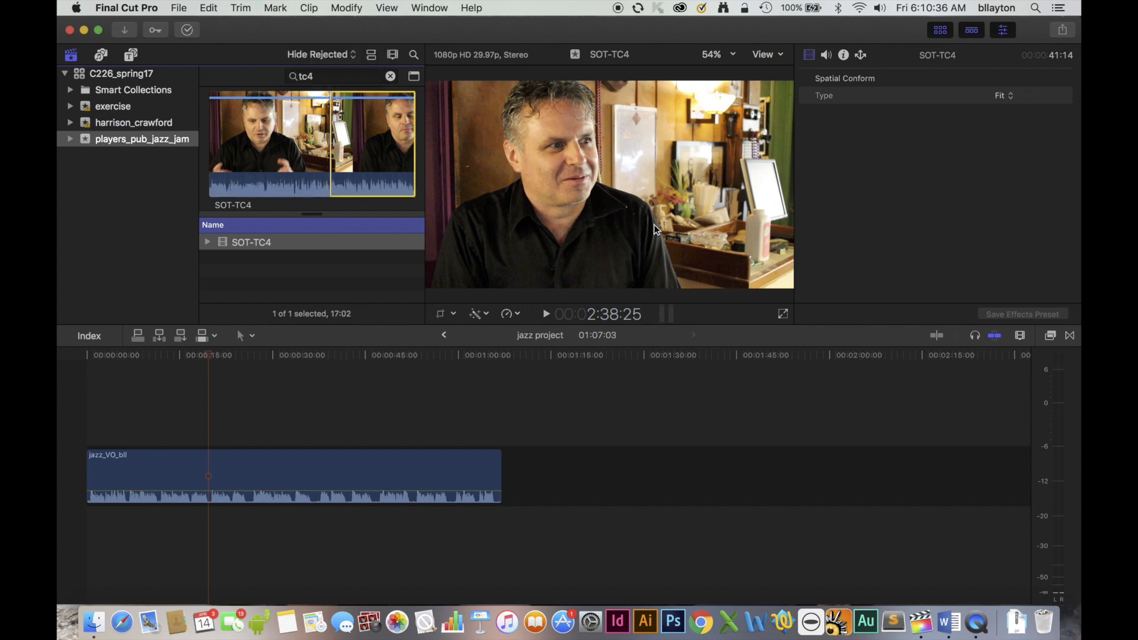
left_click(347, 140)
left_click(331, 152)
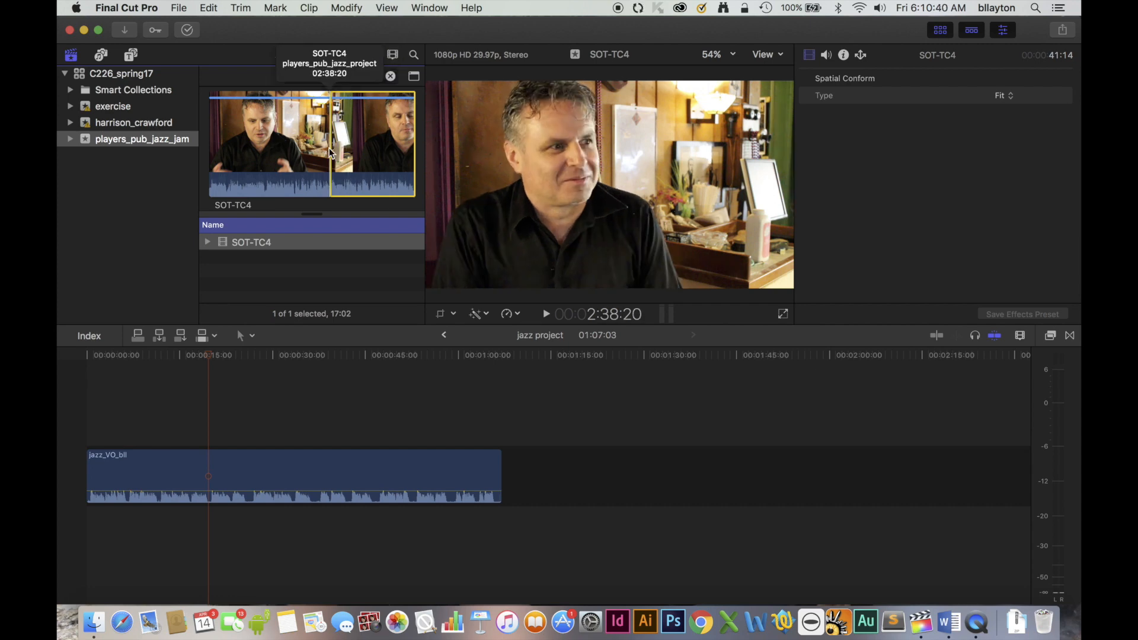
Play the marked SOT-TC4 section and insert it into the voice-over at the timeline playhead.
key("space")
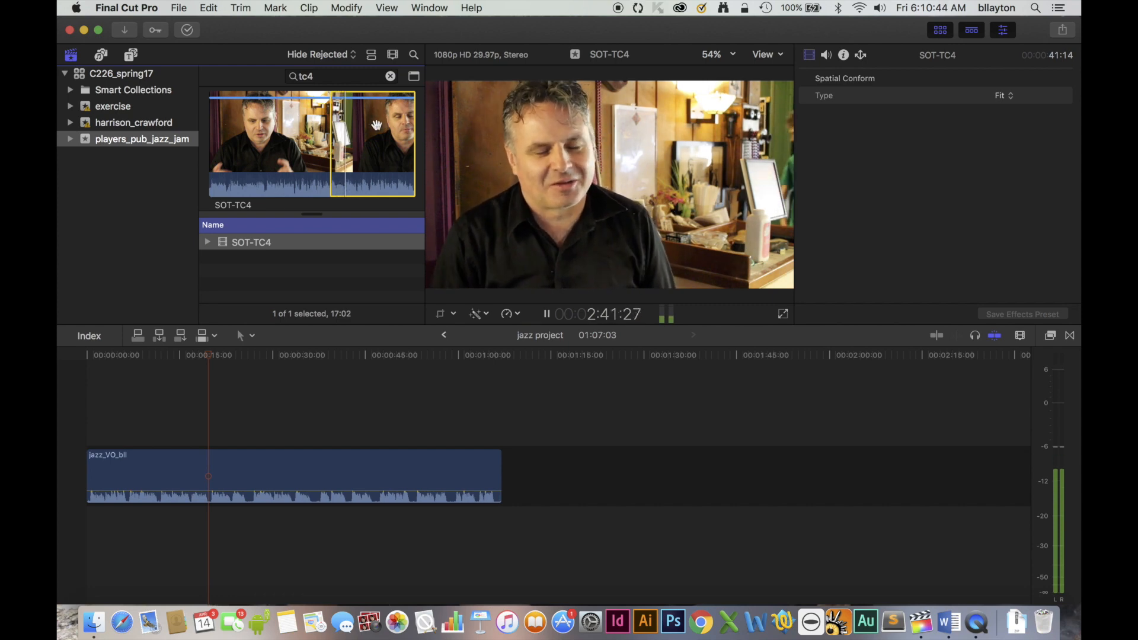
key("space")
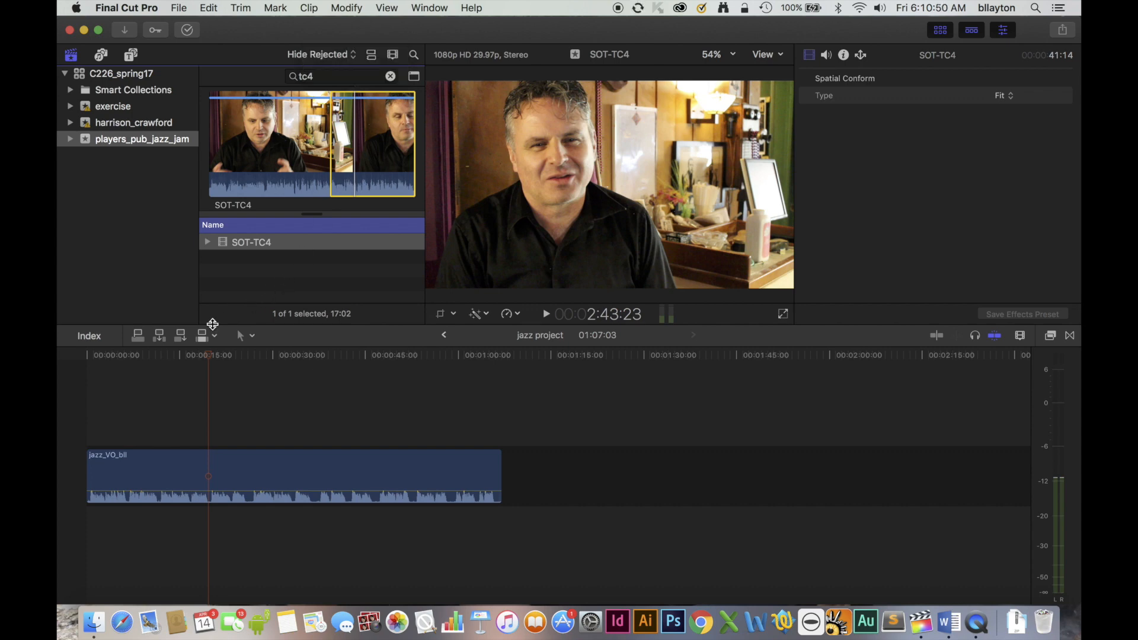
left_click(159, 336)
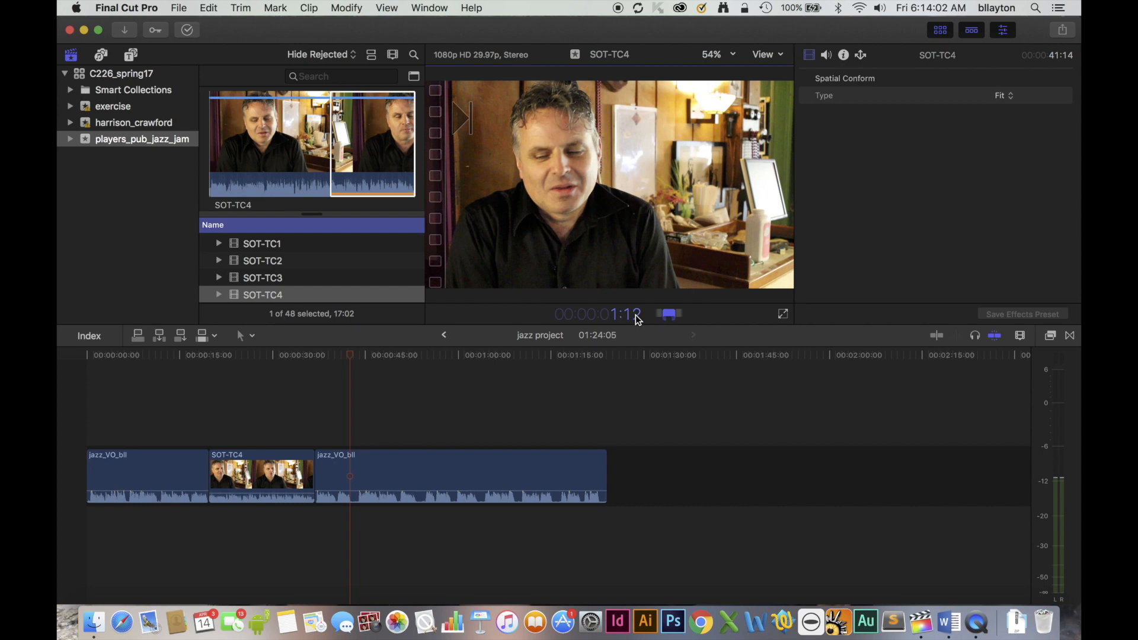
Find the SOT-MH1 interview clip by searching for "mh1" and insert it into the second voice-over section at the timeline playhead.
key("Return")
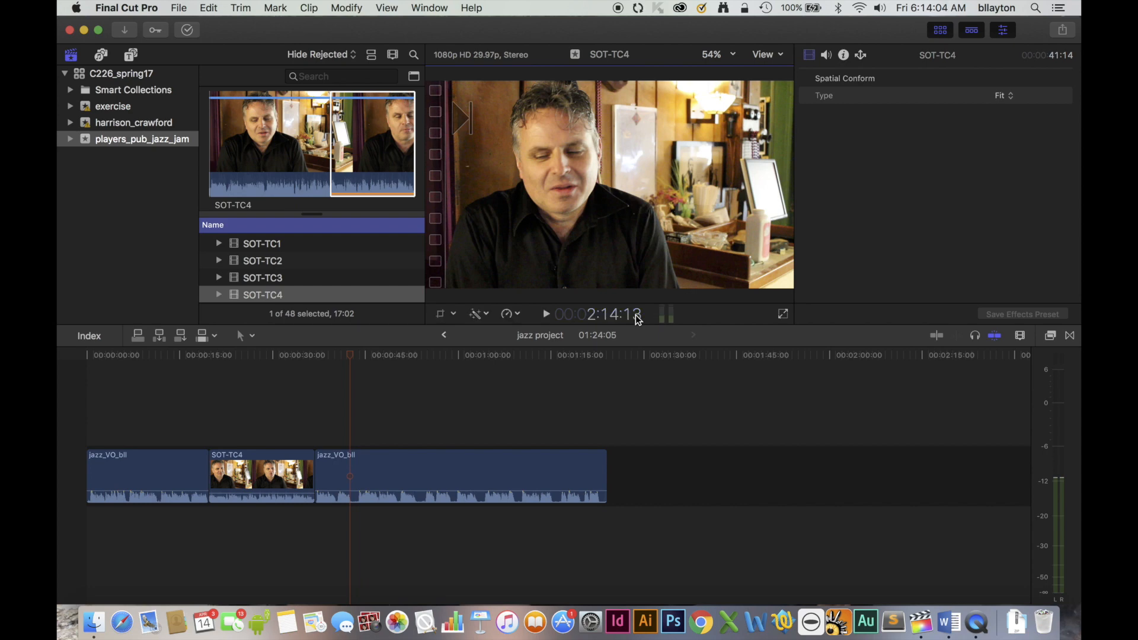
left_click(637, 316)
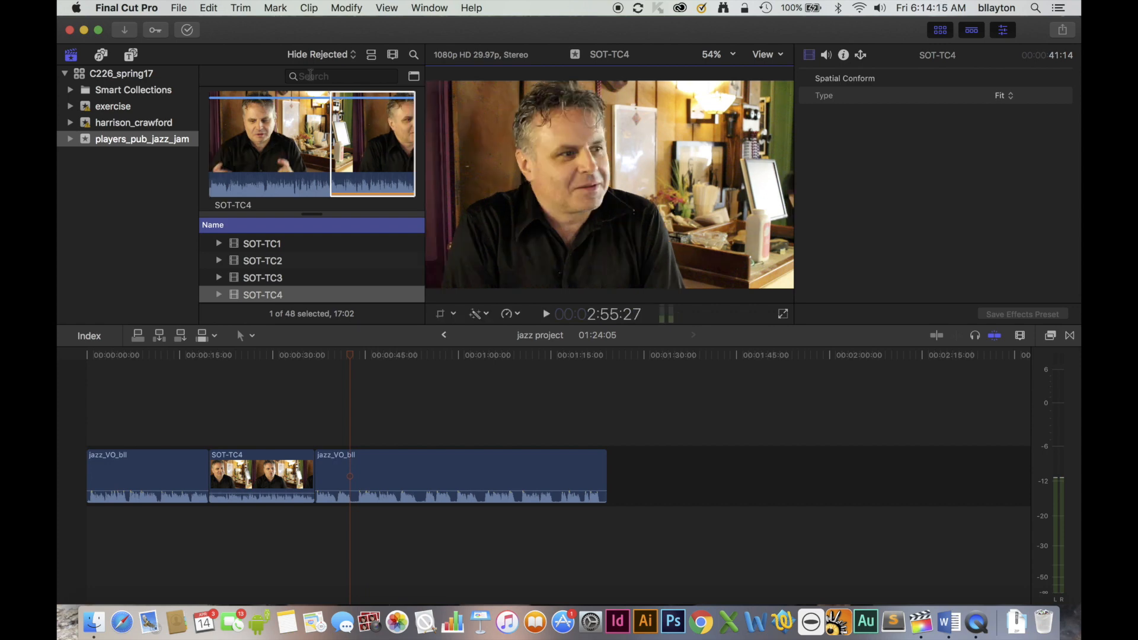
left_click(310, 75)
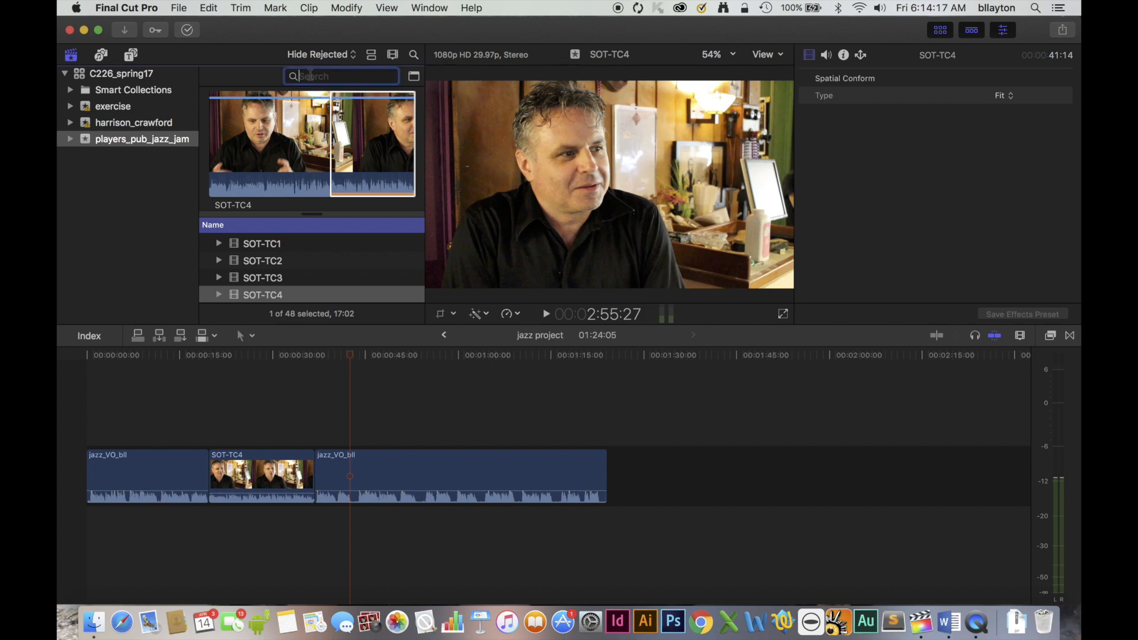
type("mh1")
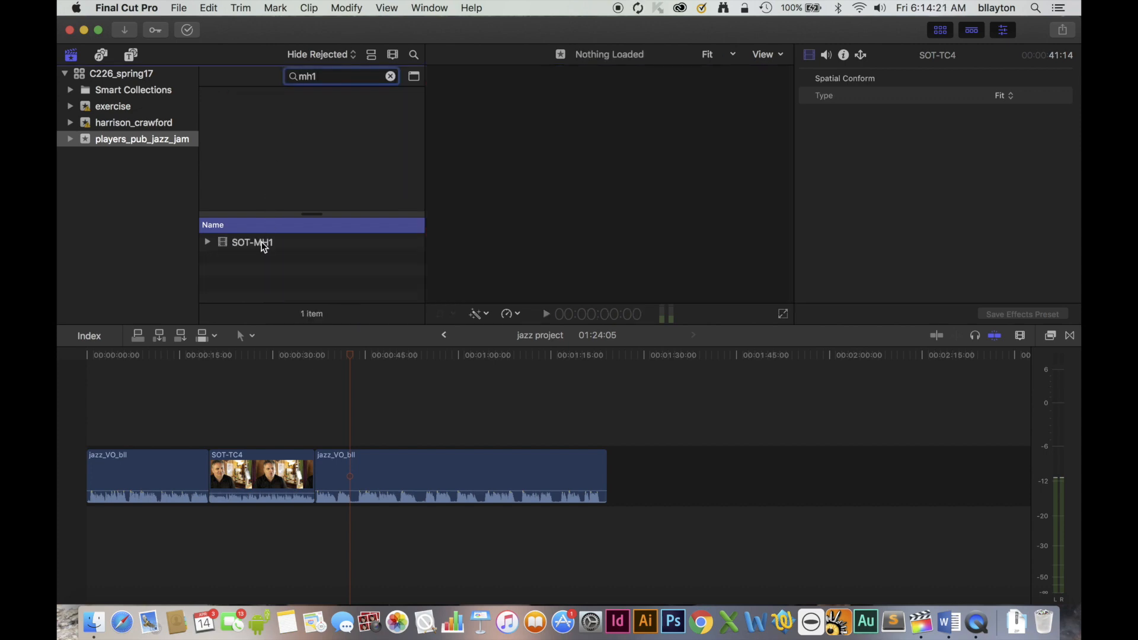
left_click(263, 244)
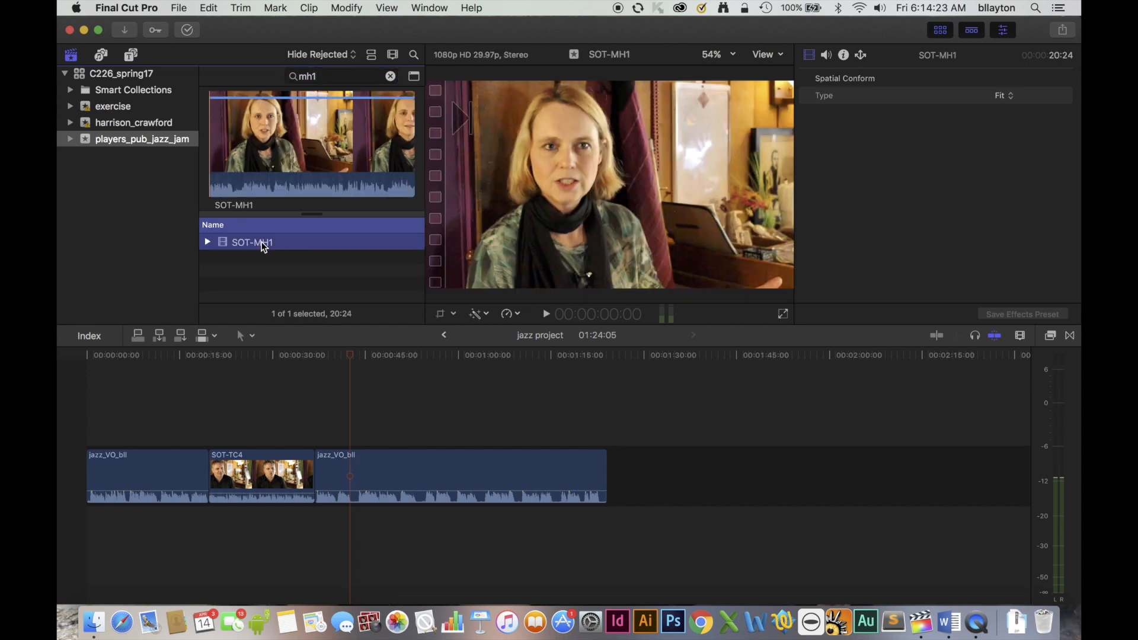
left_click(161, 336)
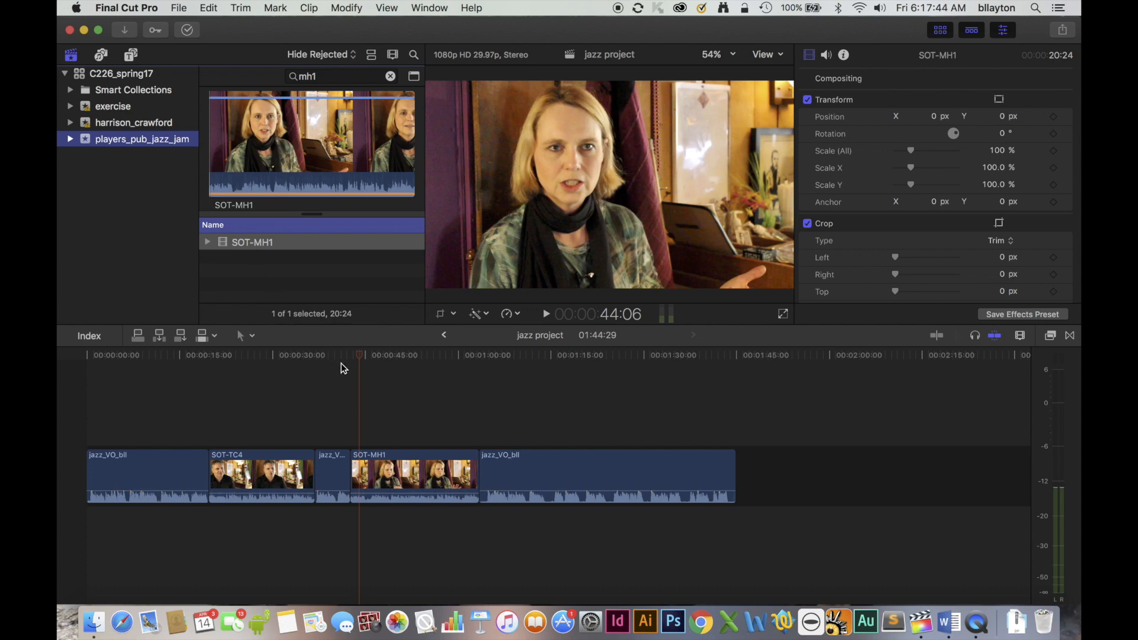
Find the B-MS-taking-turns clip by searching for "taking" and connect it above SOT-MH1 at timecode 52:23.
left_click_drag(364, 353, 413, 361)
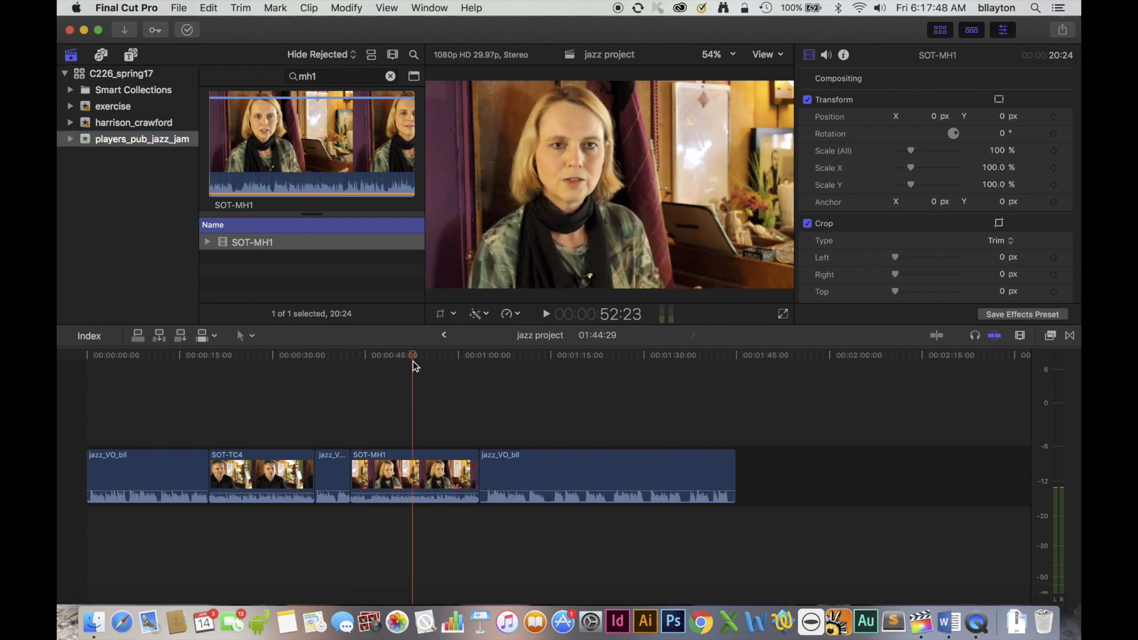
left_click(286, 77)
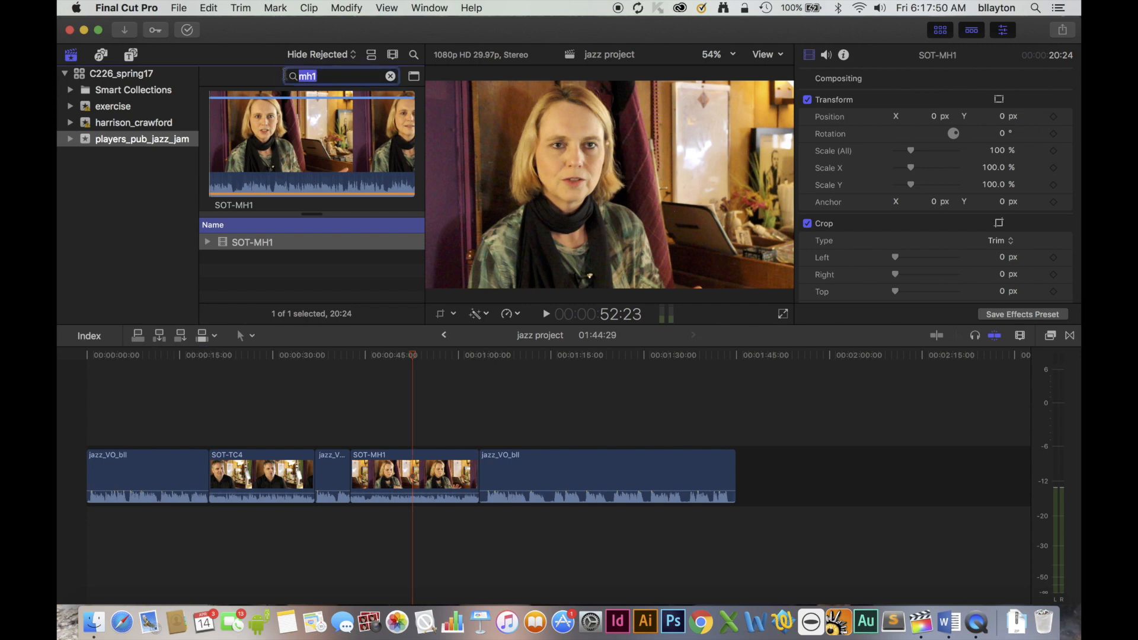
type("taking")
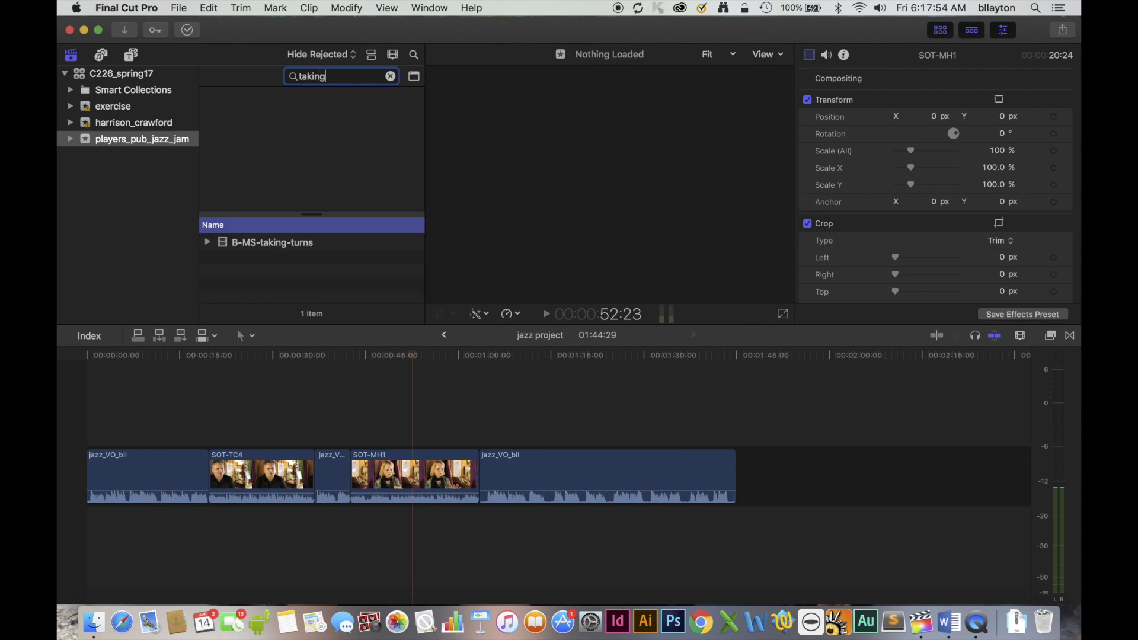
left_click(268, 239)
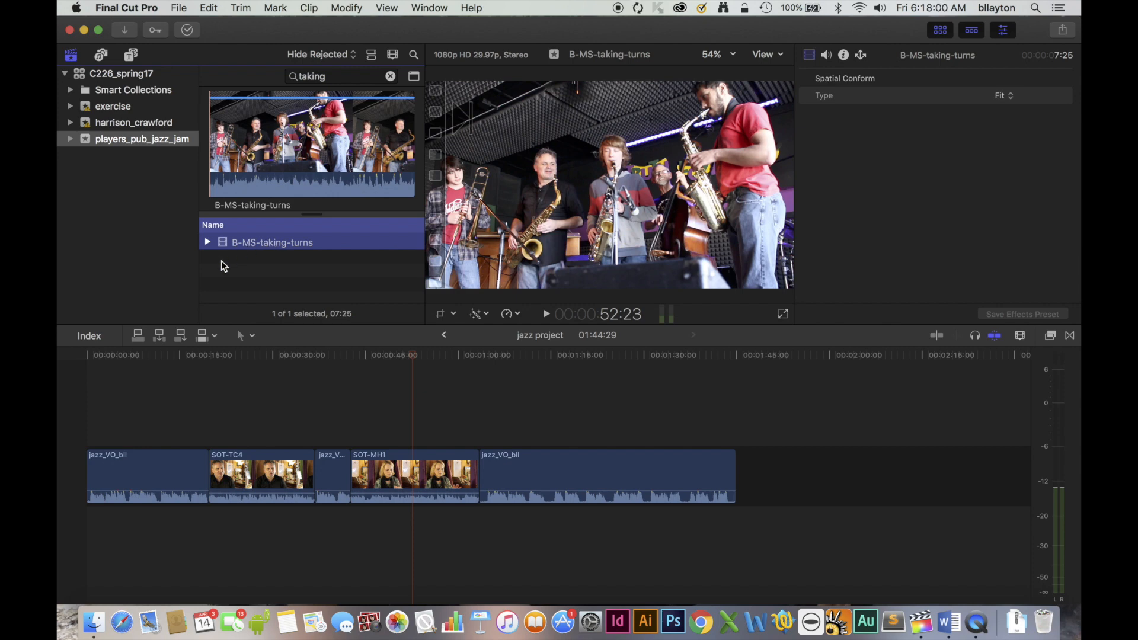
left_click(137, 336)
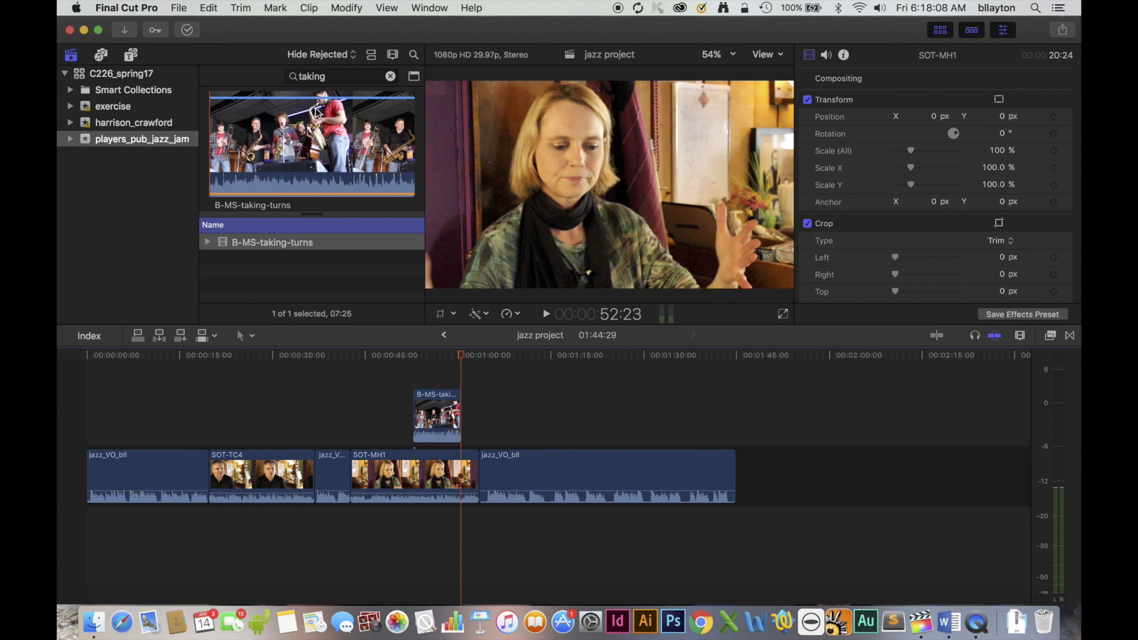
Find the B-TS-helping-out clip by searching for "helping" and connect it directly after B-MS-taking-turns.
double_click(290, 76)
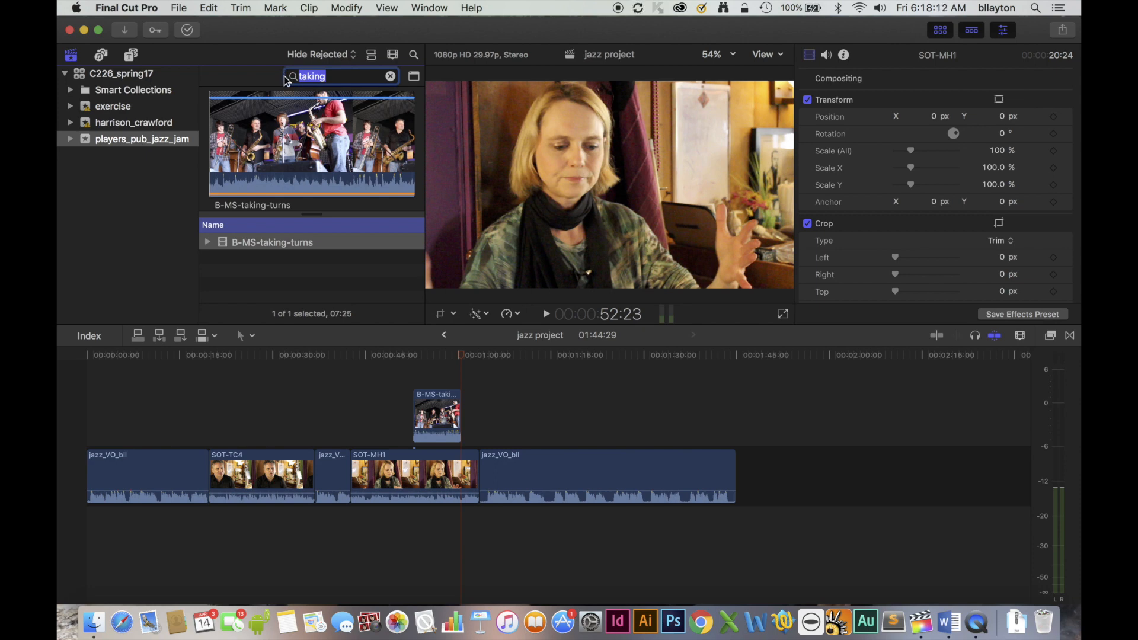
type("helping")
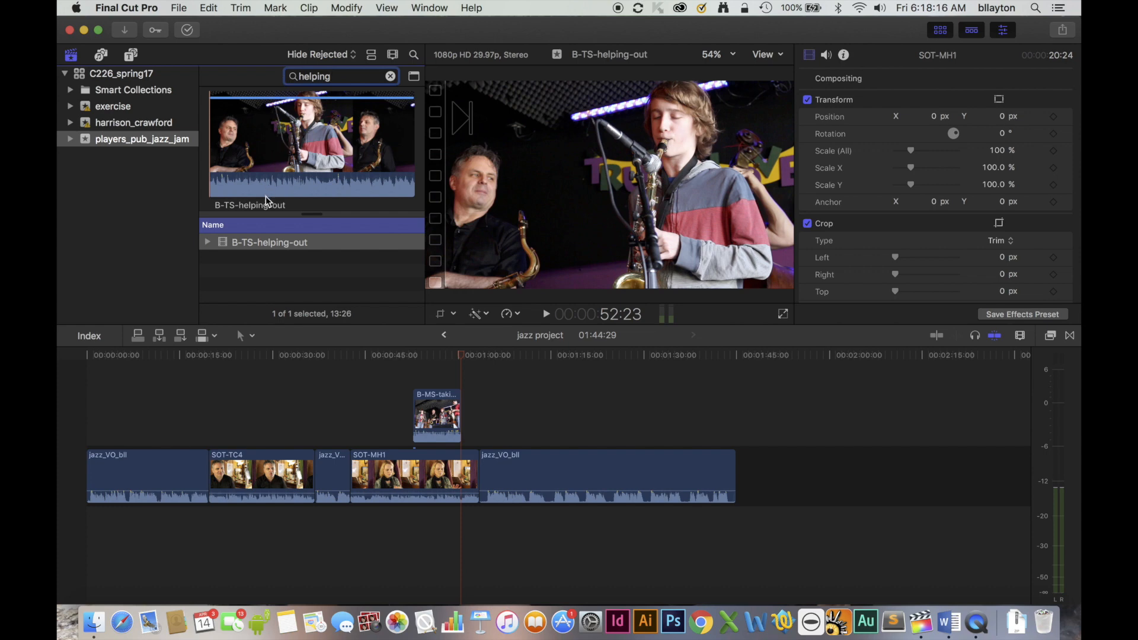
left_click(266, 242)
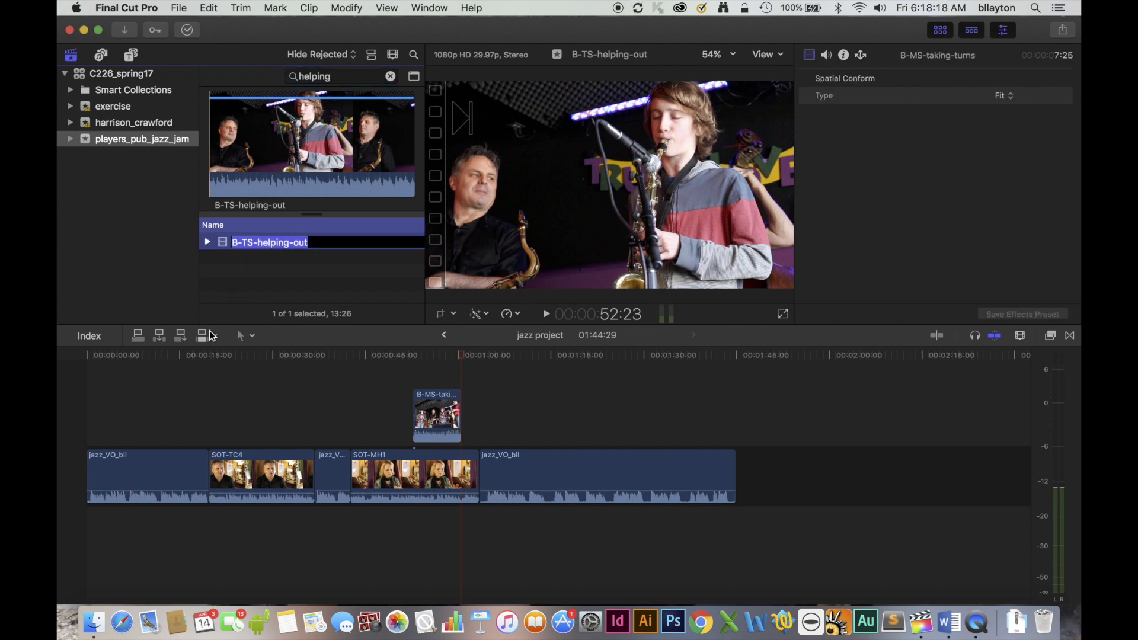
left_click(138, 337)
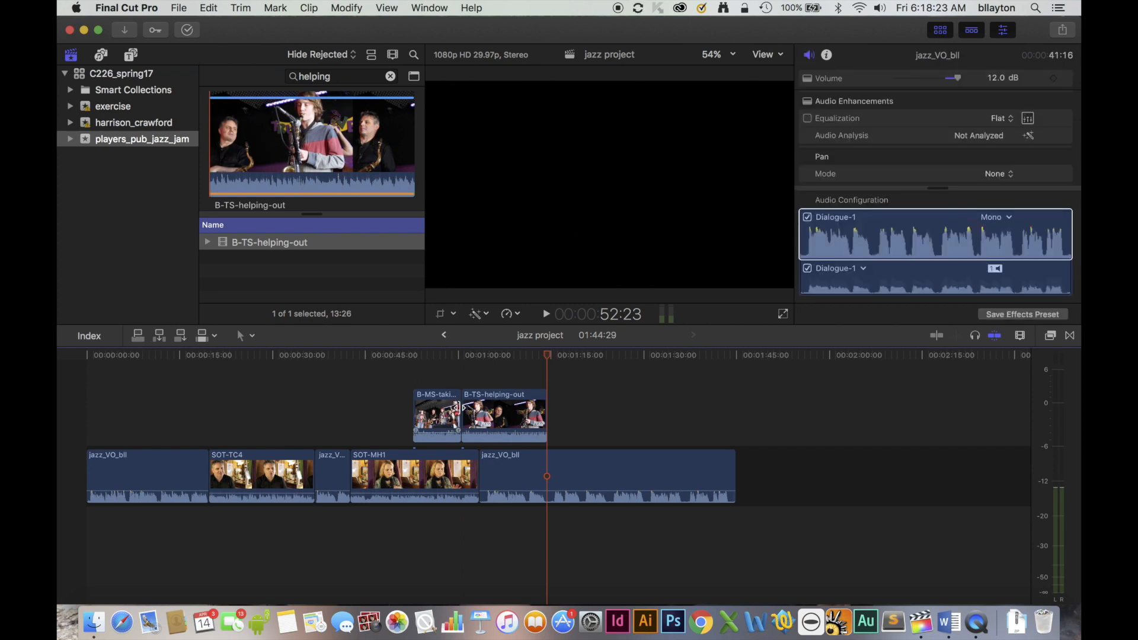
Trim B-MS-taking-turns to about 5:02, butt B-TS-helping-out against it, trimmed to 5:28 to end with SOT-MH1, and play the section.
left_click_drag(456, 407, 442, 410)
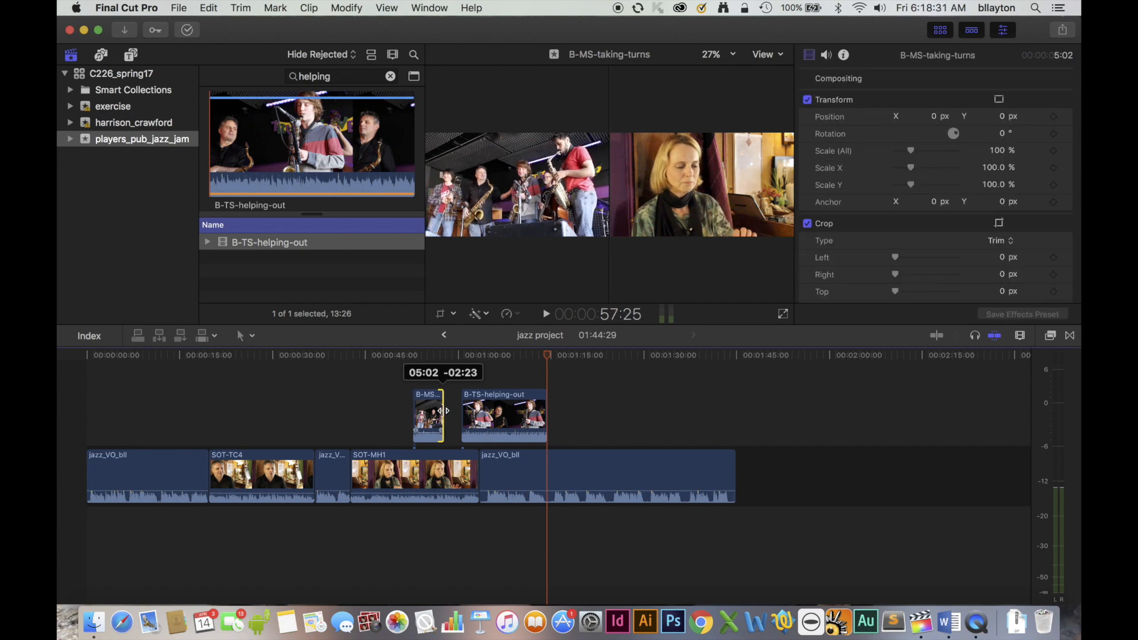
left_click_drag(442, 410, 480, 419)
left_click(485, 408)
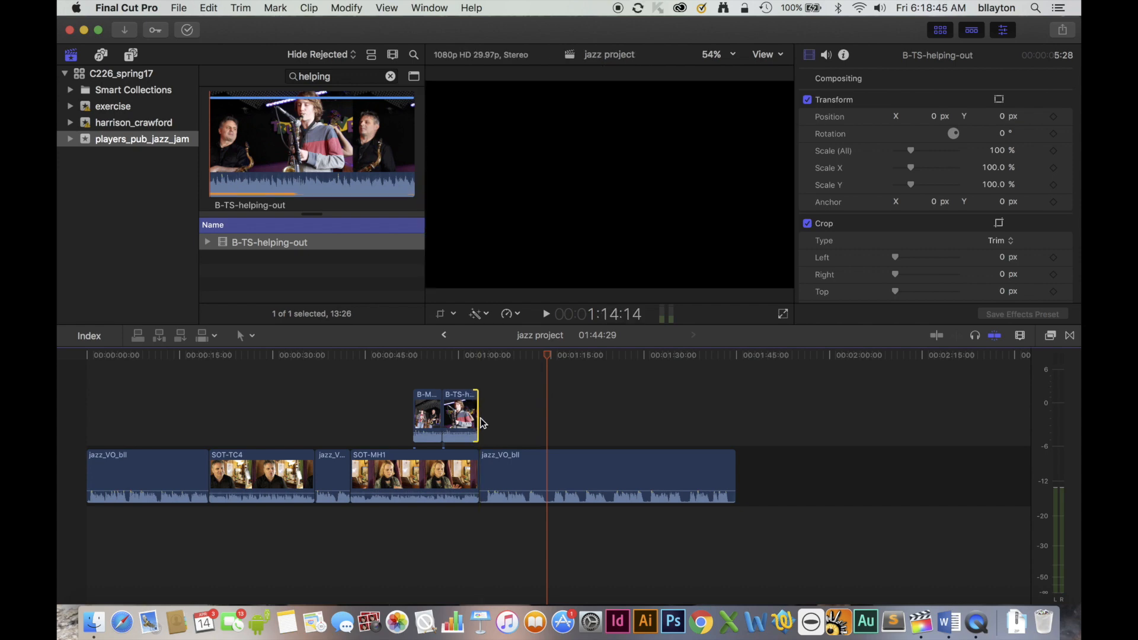
left_click(387, 356)
key("space")
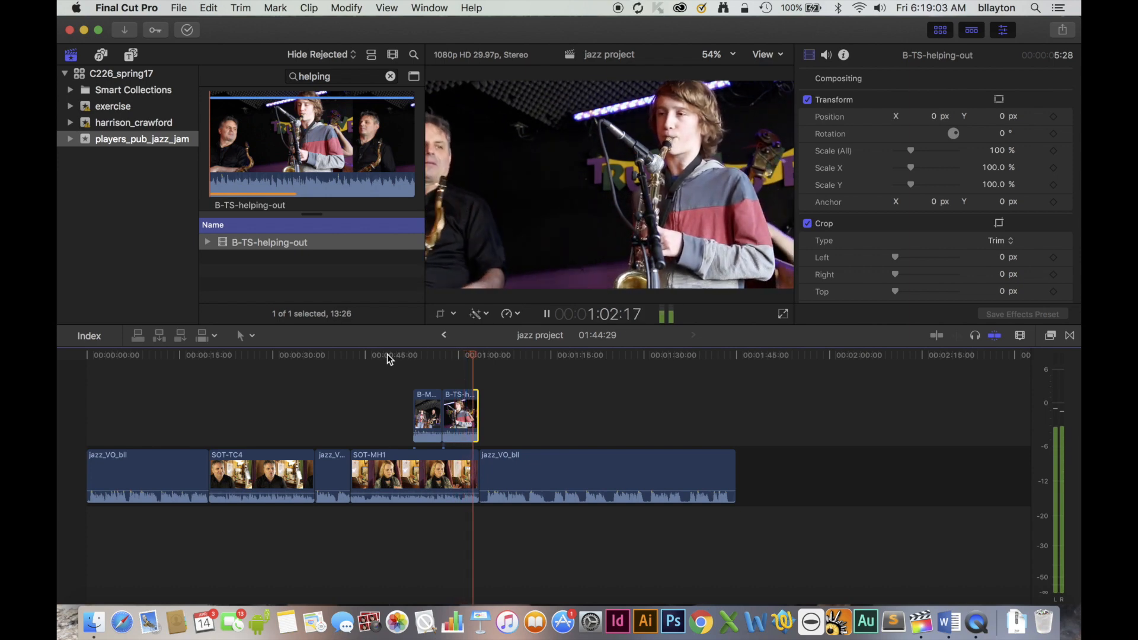
key("space")
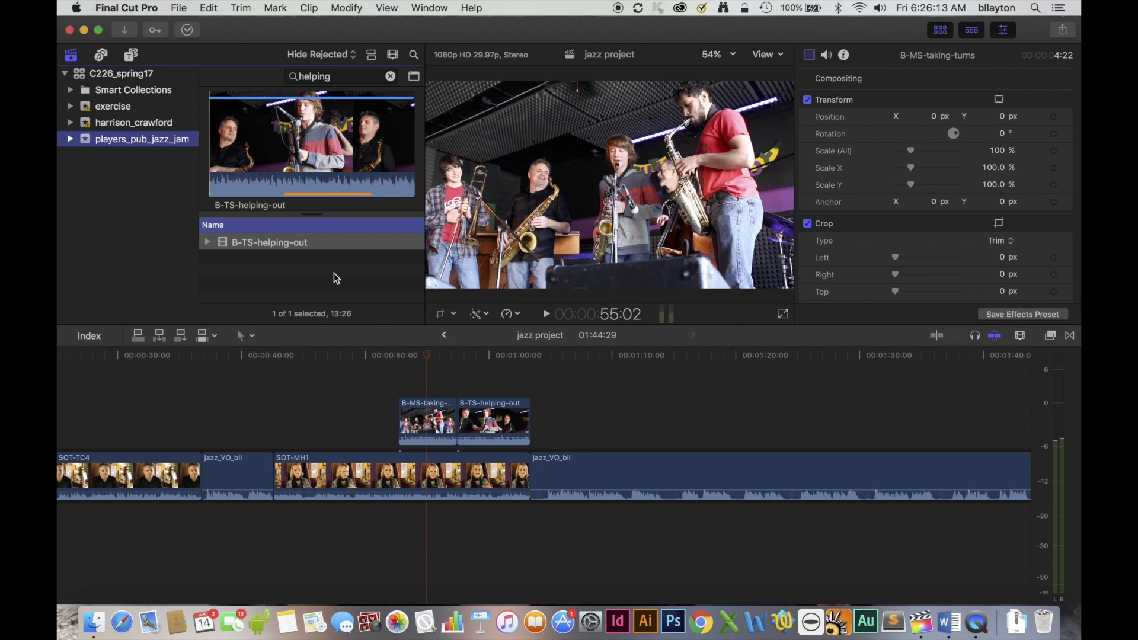
Lower the audio of the connected B-roll clips, with B-TS-helping-out at -21 dB, and extend the end of B-TS-helping-out to 8:24.
left_click_drag(424, 438, 426, 435)
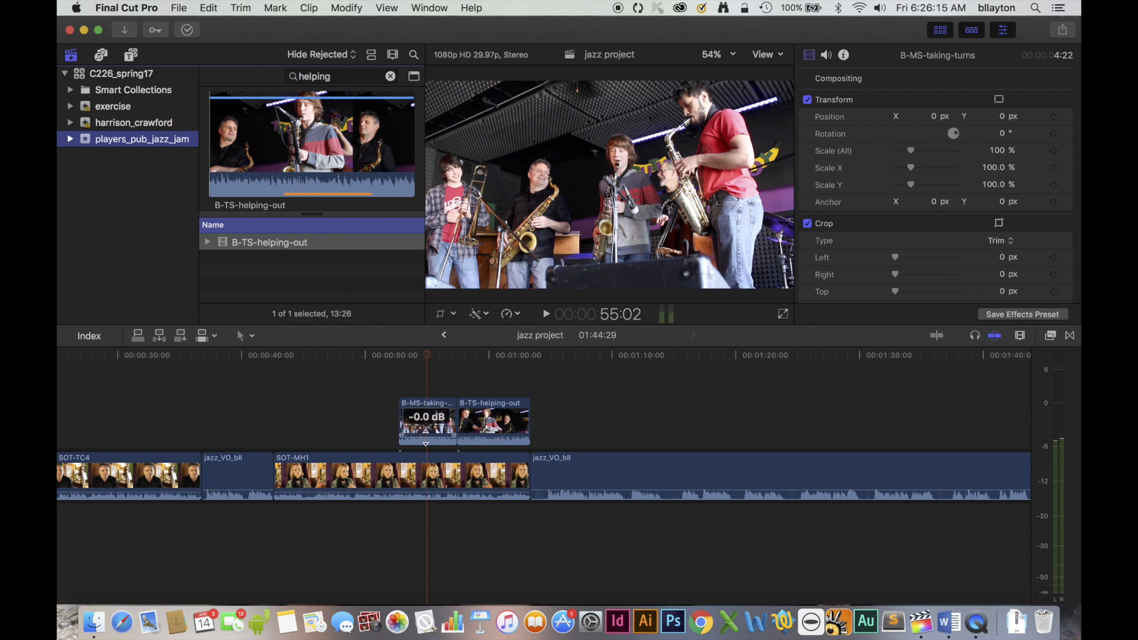
left_click_drag(528, 421, 564, 421)
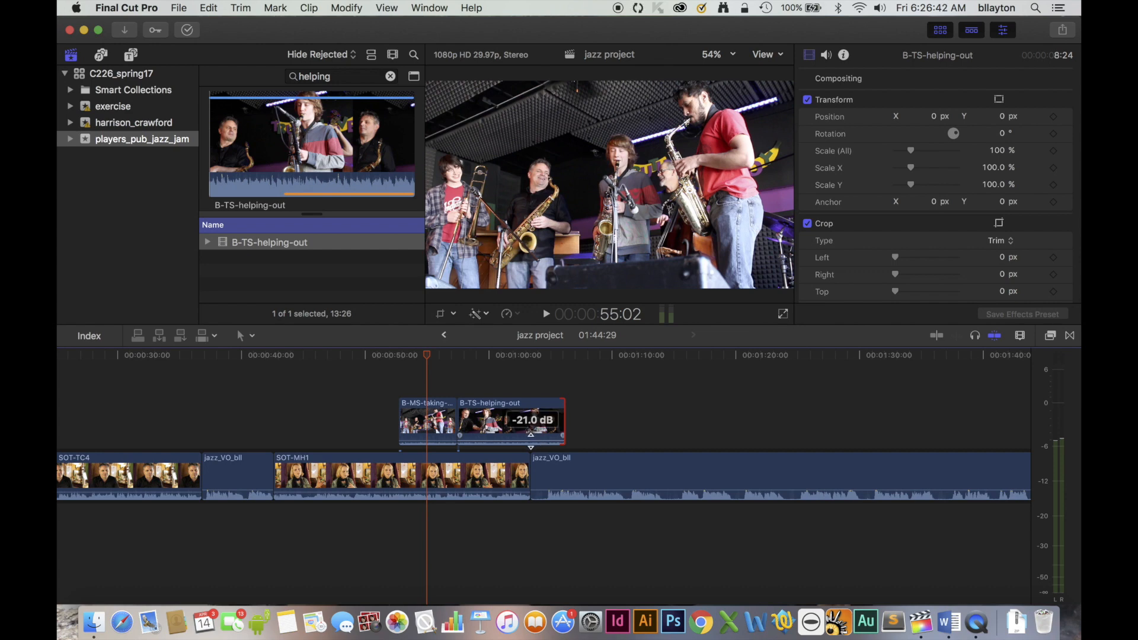
Add two volume keyframes near the end of B-TS-helping-out, raise the second to -6 dB, and play the change.
left_click(539, 441, "alt")
left_click(539, 441)
left_click_drag(540, 441, 545, 439)
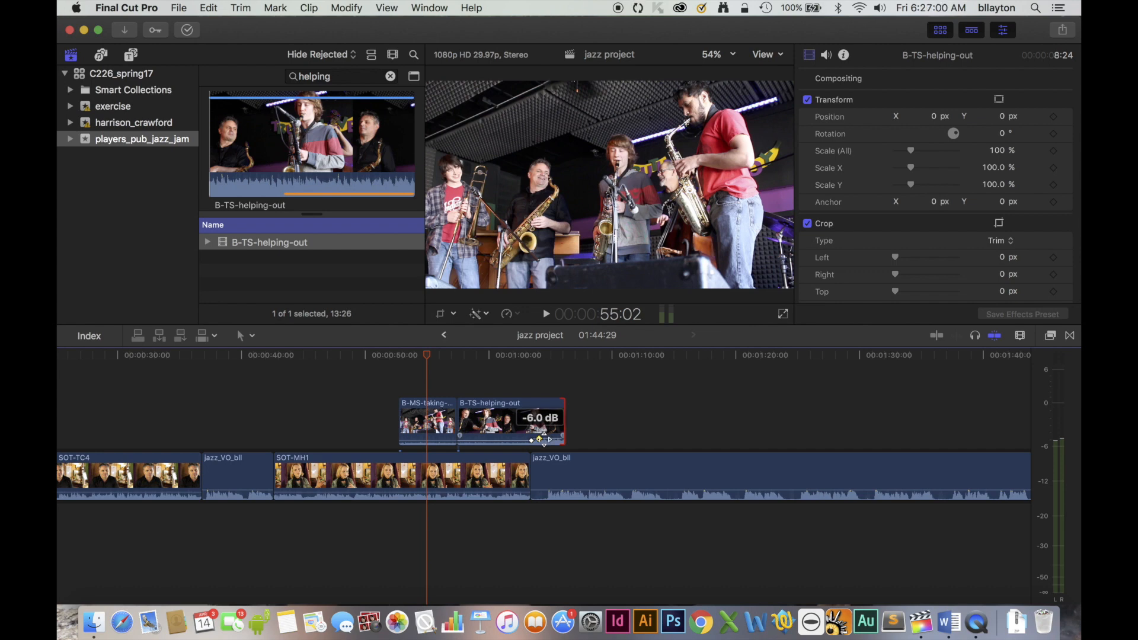
left_click(507, 357)
key("space")
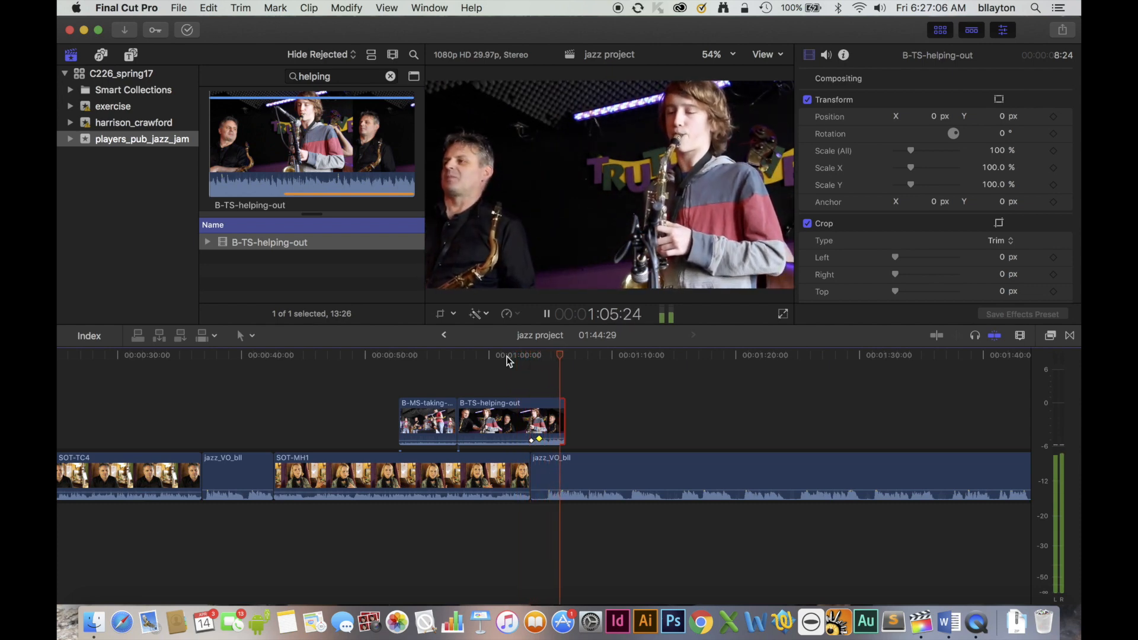
key("space")
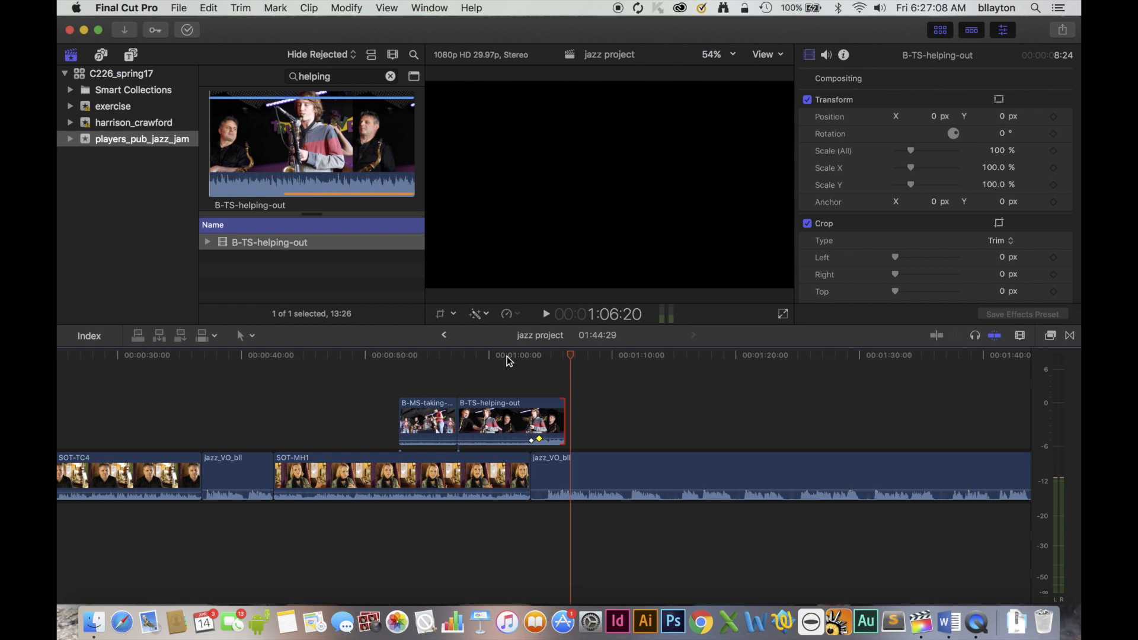
left_click_drag(539, 439, 537, 438)
With the Position tool, move the last voice-over clip to leave a gap after SOT-MH1, overlapping the end of B-TS-helping-out by 17 frames.
left_click(246, 336)
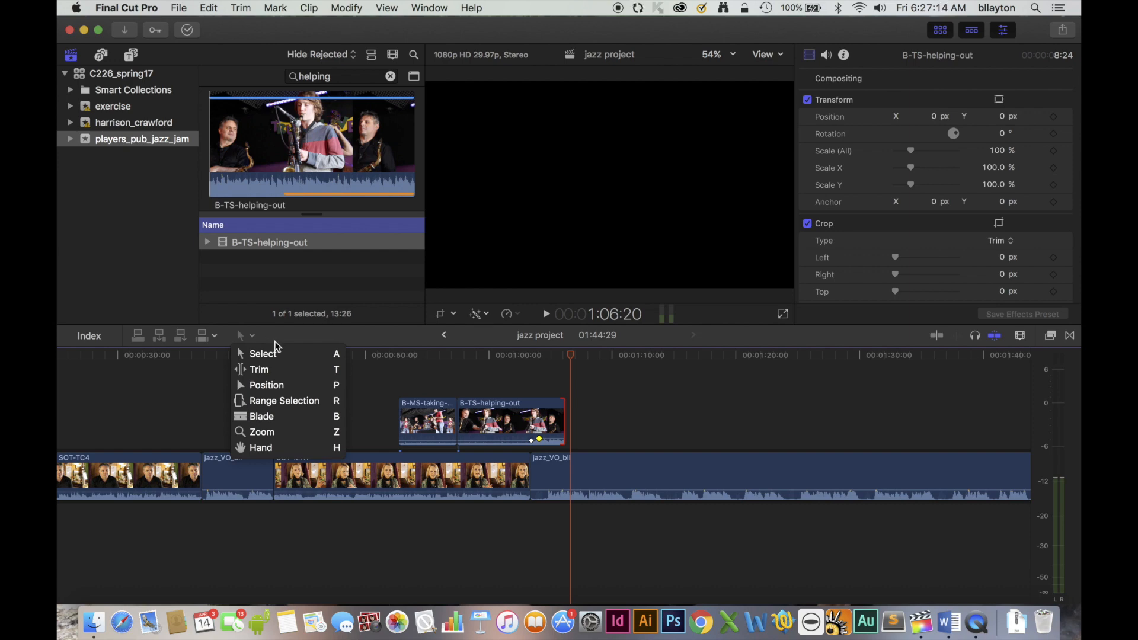
left_click(287, 387)
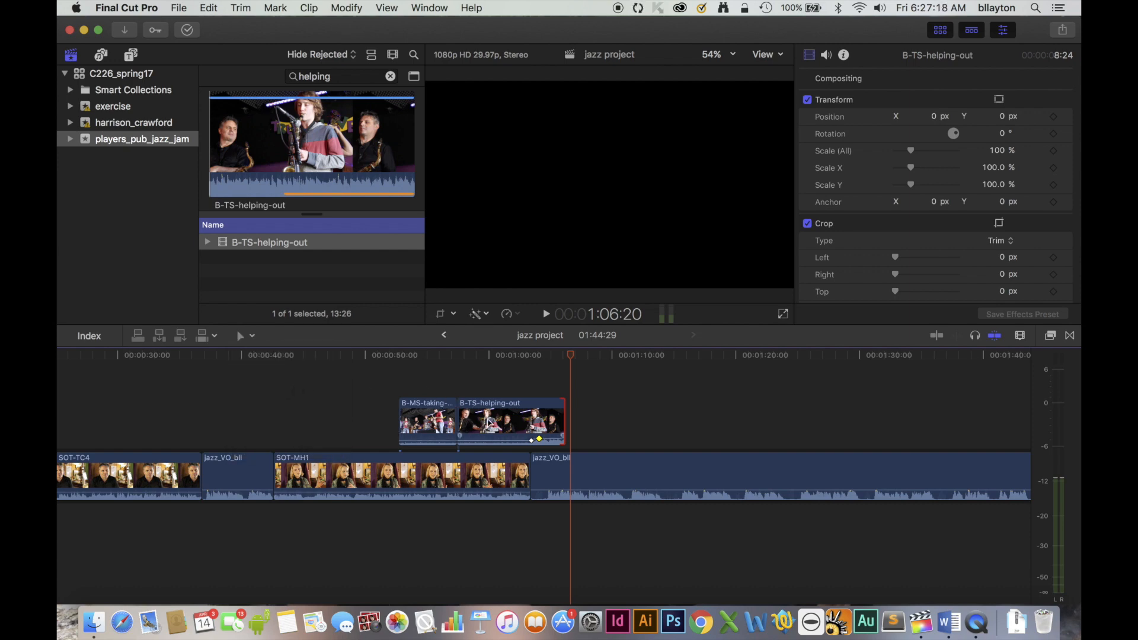
left_click(590, 465)
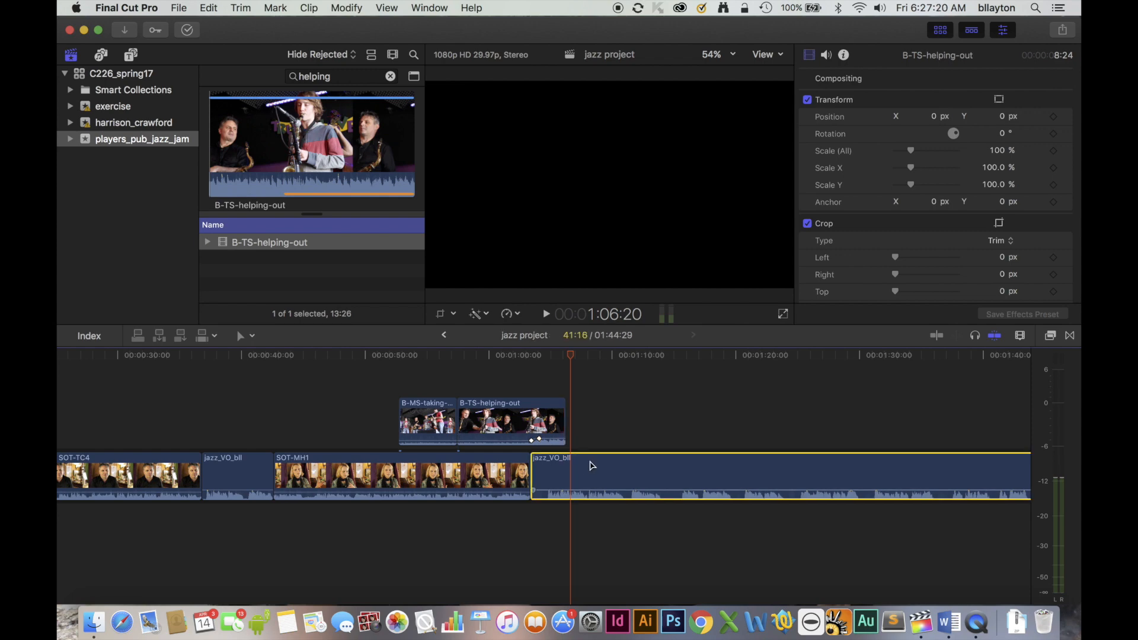
left_click_drag(593, 465, 623, 464)
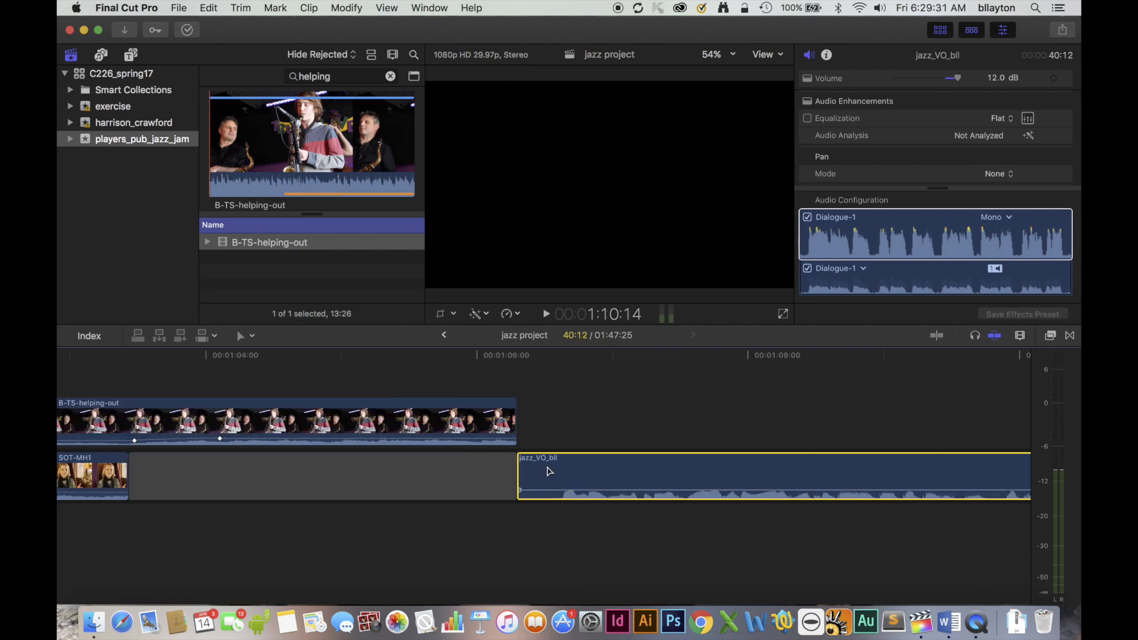
left_click_drag(546, 470, 475, 471)
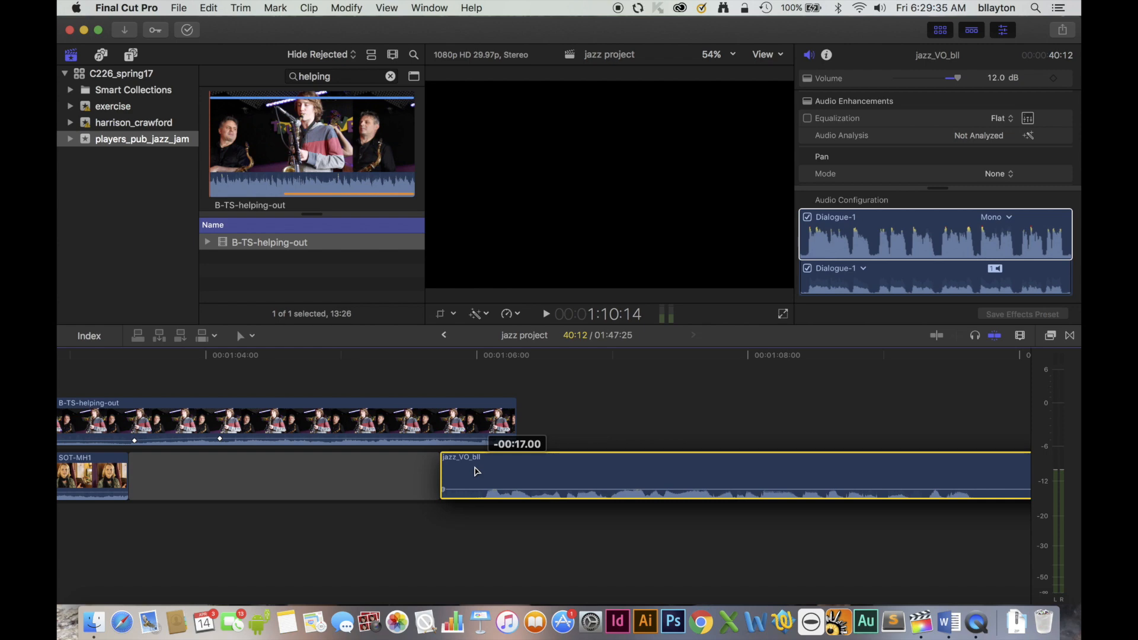
left_click_drag(476, 471, 474, 472)
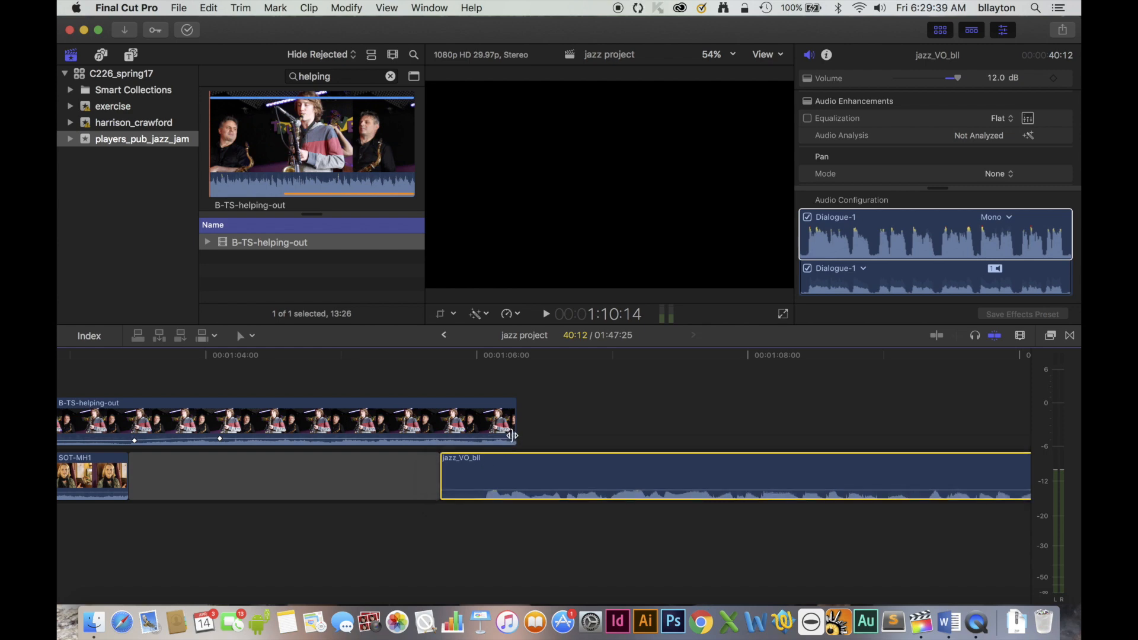
Fade out the audio at the end of B-TS-helping-out and play the transition into the voice-over.
left_click_drag(514, 437, 463, 439)
left_click(351, 355)
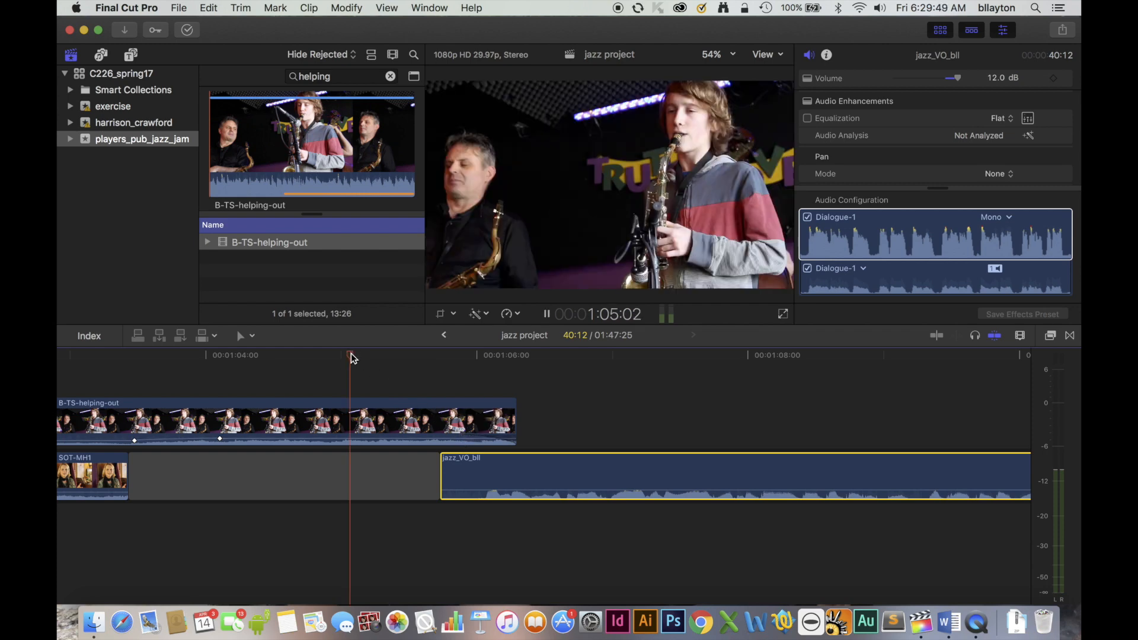
key("space")
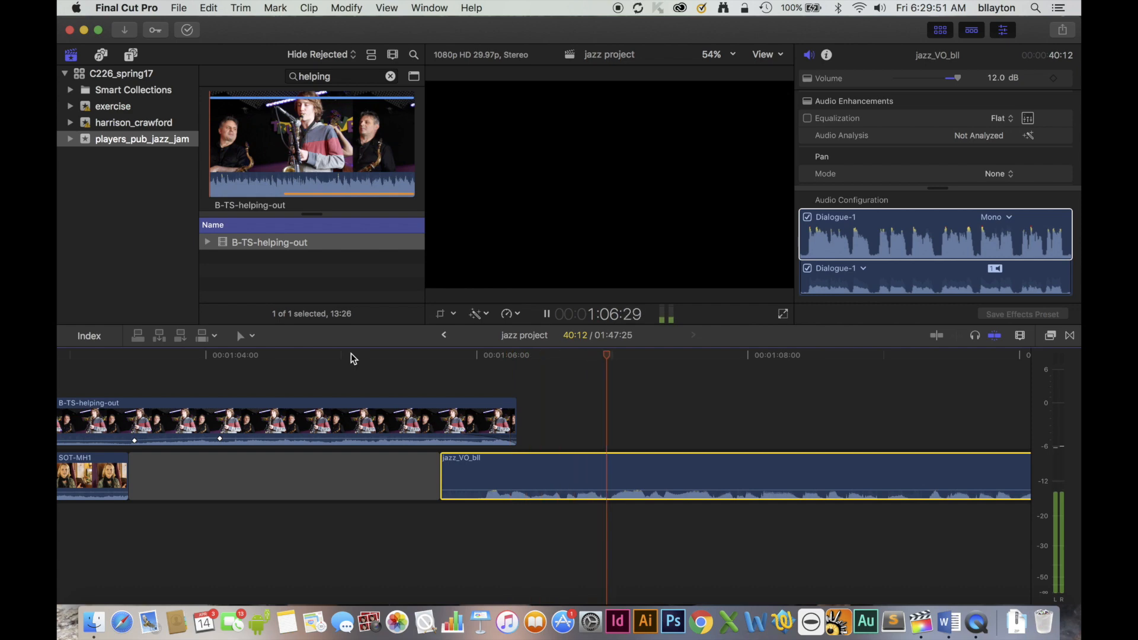
Move the playhead to 1:15:23, search the browser for "mh3", and insert SOT-MH3 into the voice-over there.
key("space")
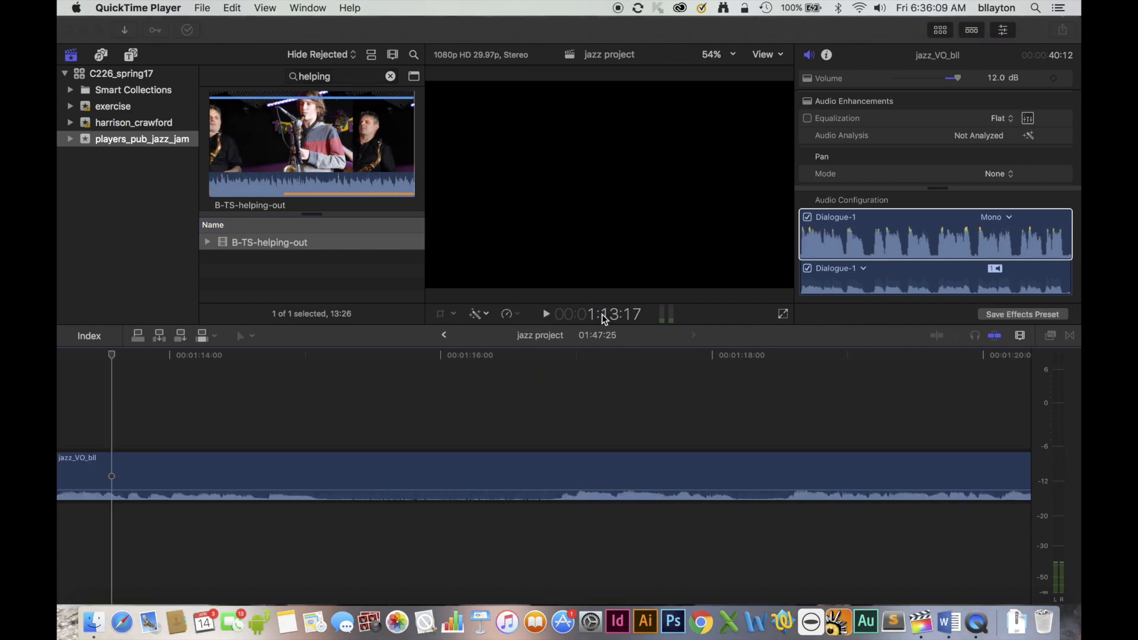
left_click(602, 314)
type("1:15:23")
key("Return")
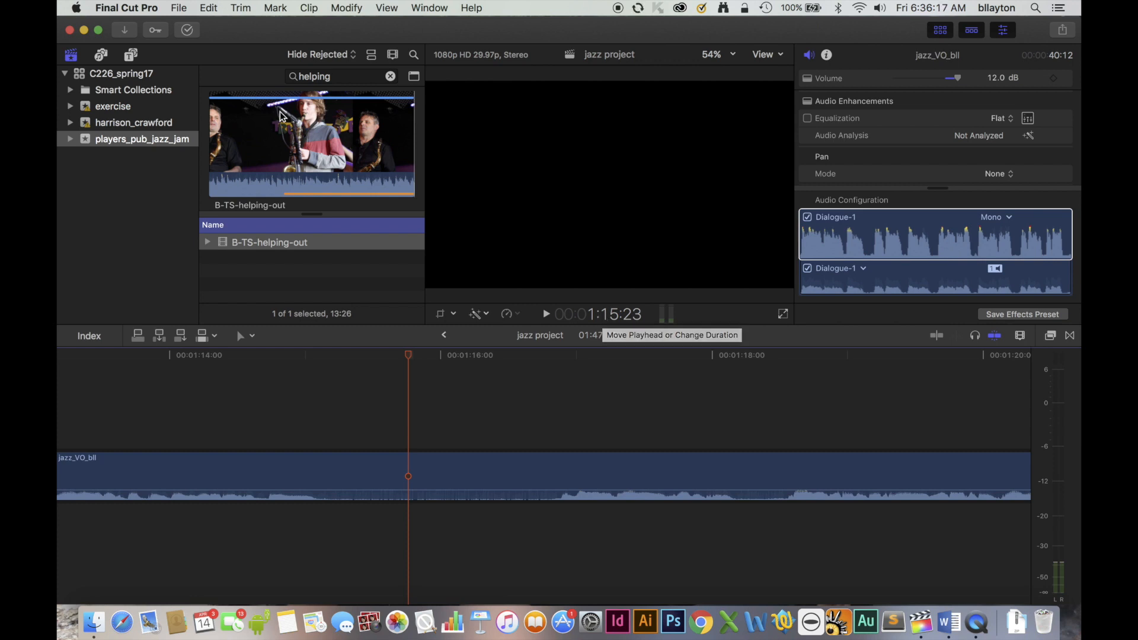
double_click(299, 77)
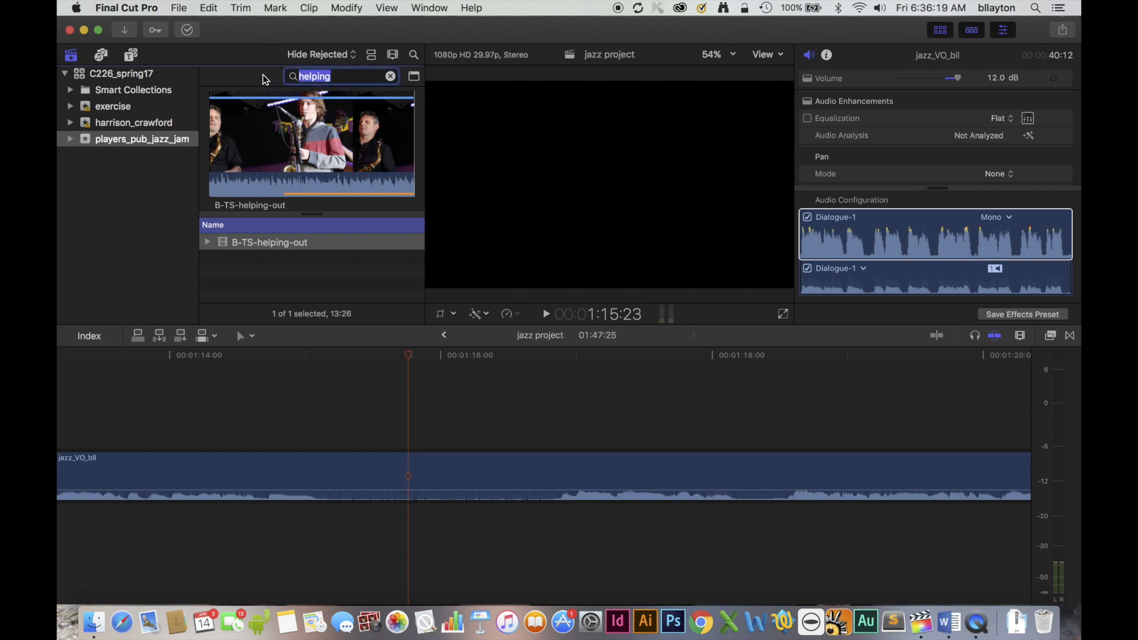
type("mh3")
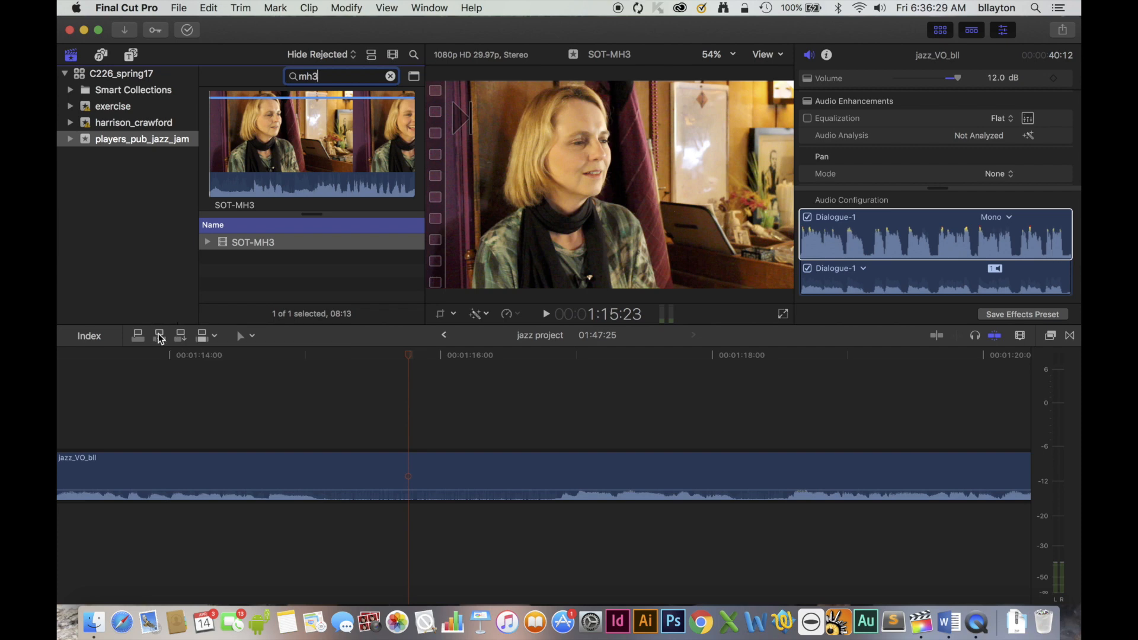
left_click(159, 338)
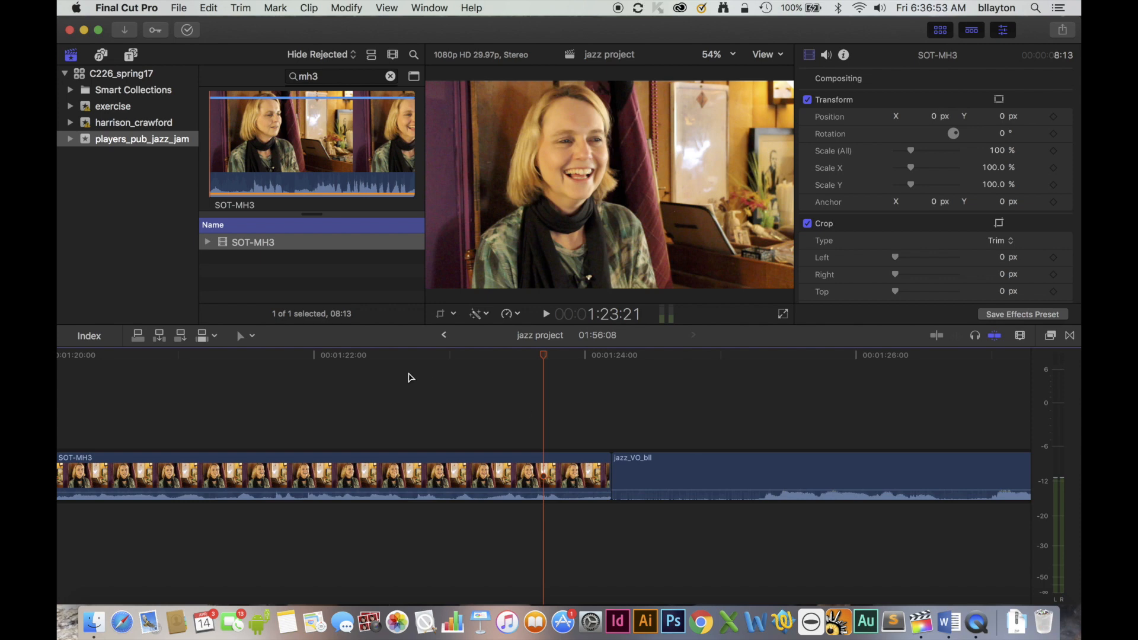
Blade the voice-over one second after the end of SOT-MH3 and delete the silent one-second piece.
left_click(246, 338)
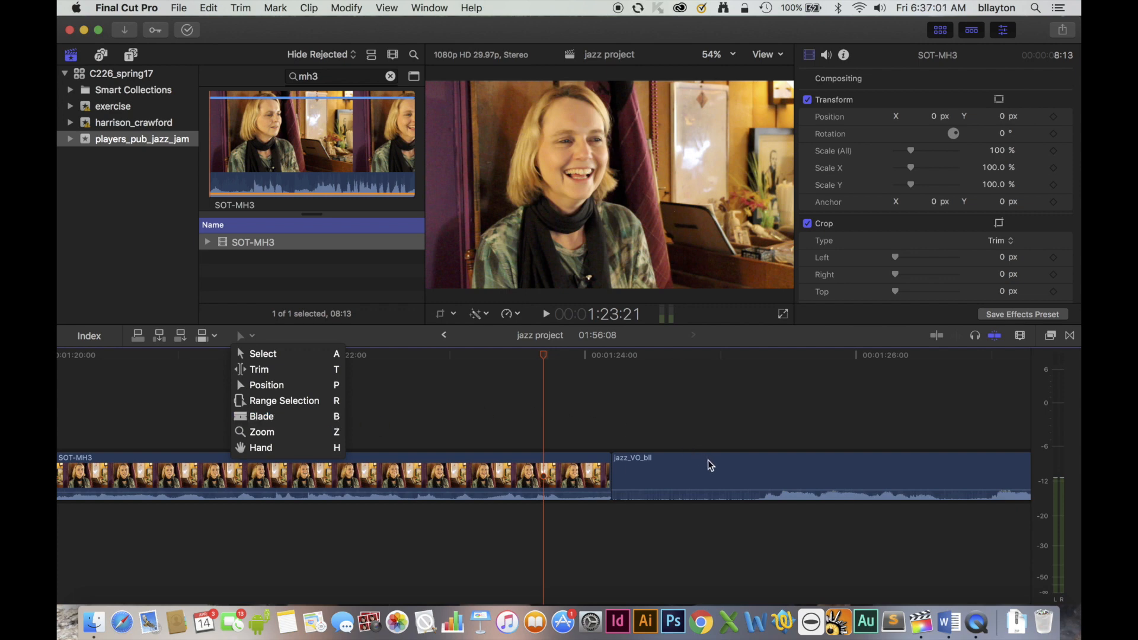
key("b")
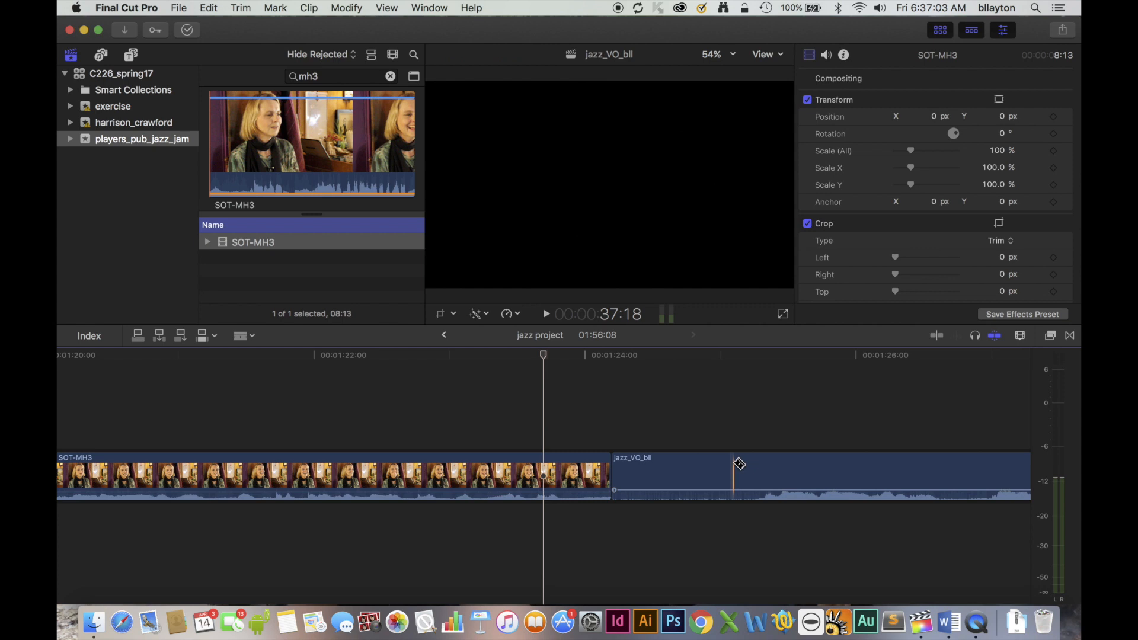
left_click(748, 469)
key("a")
left_click(685, 464)
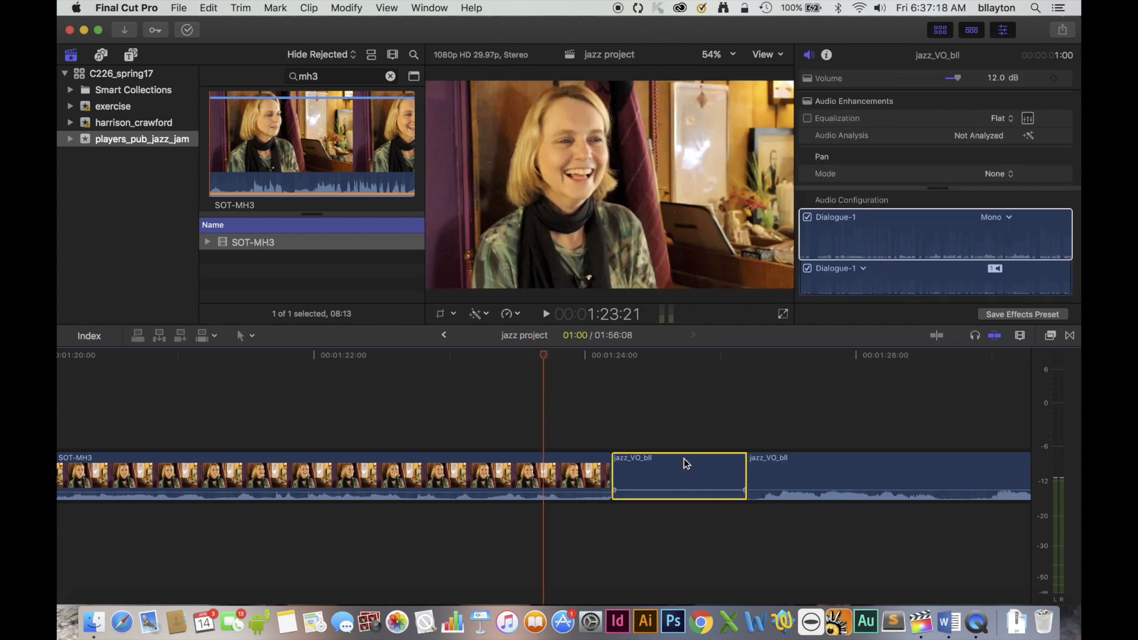
key("BackSpace")
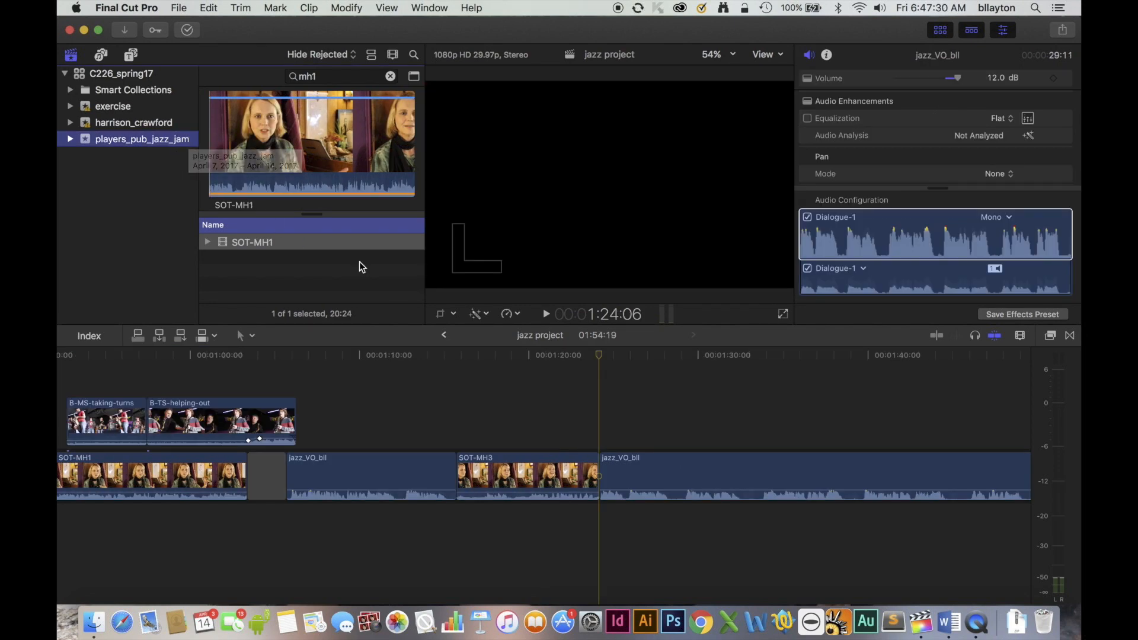
Play the voice-over from 1:30:00, stop at 1:32:27, and insert SOT-MH1 there.
left_click(594, 315)
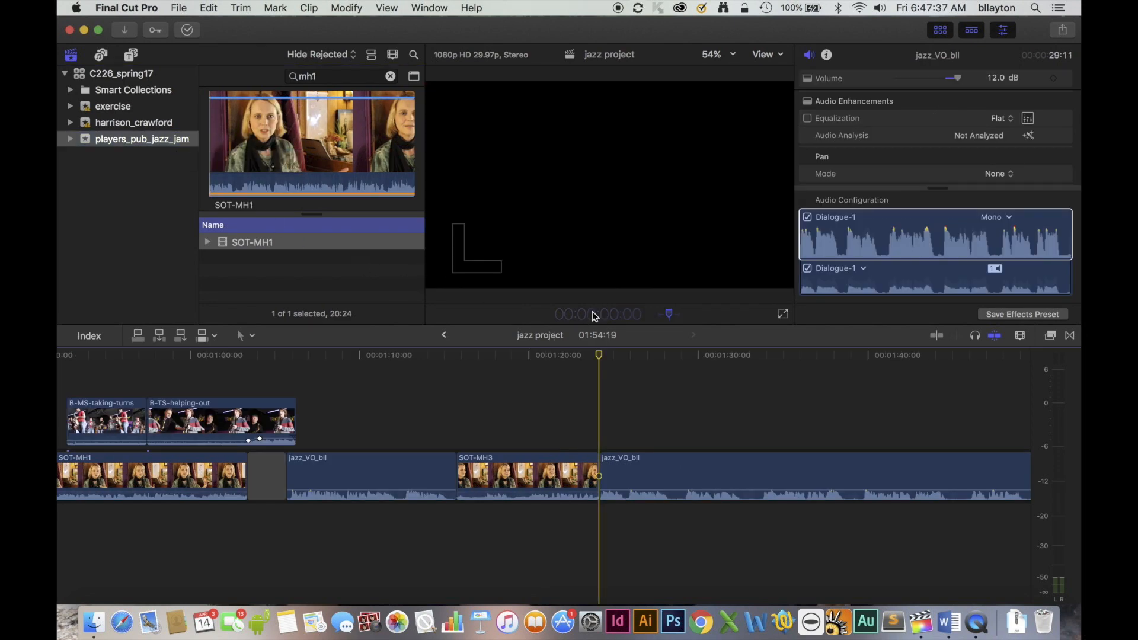
type("1")
type("2:00")
key("Return")
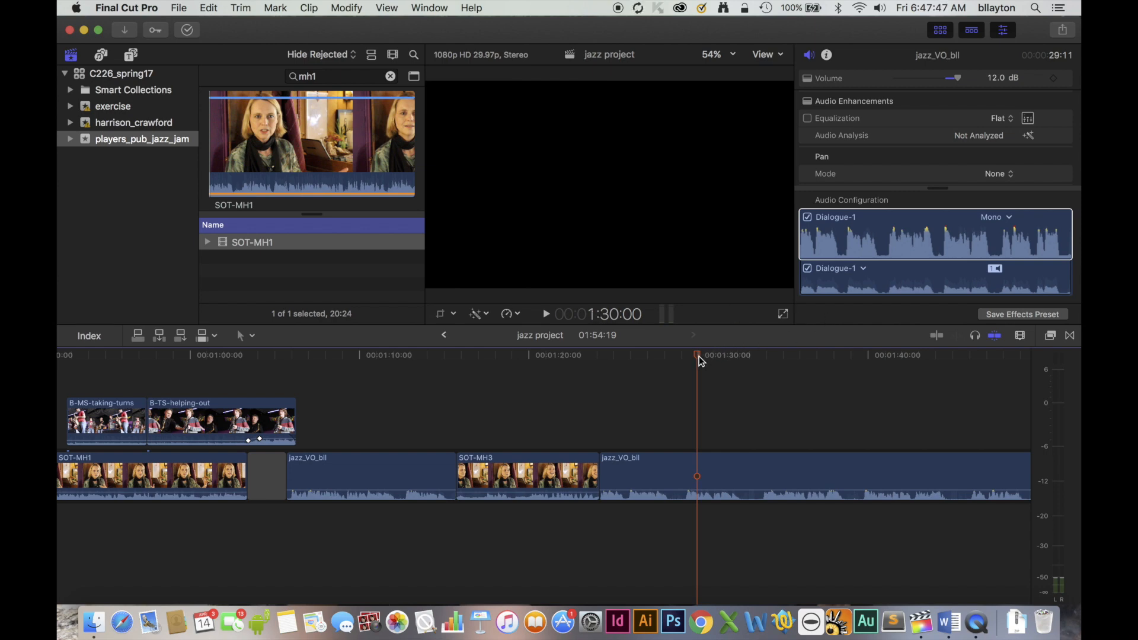
key("space")
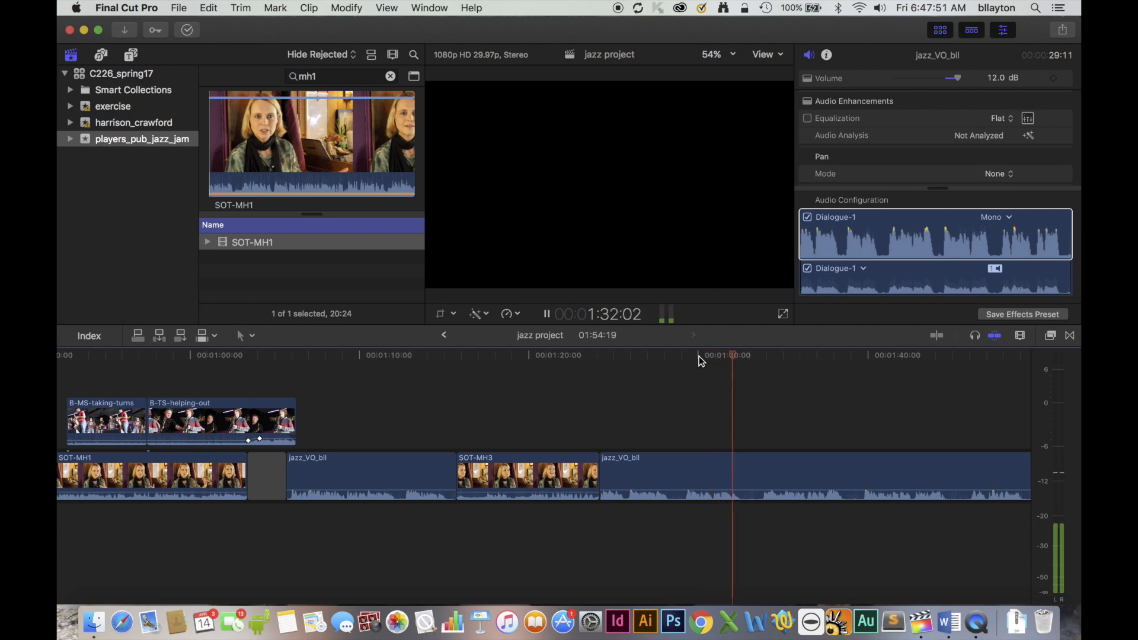
key("space")
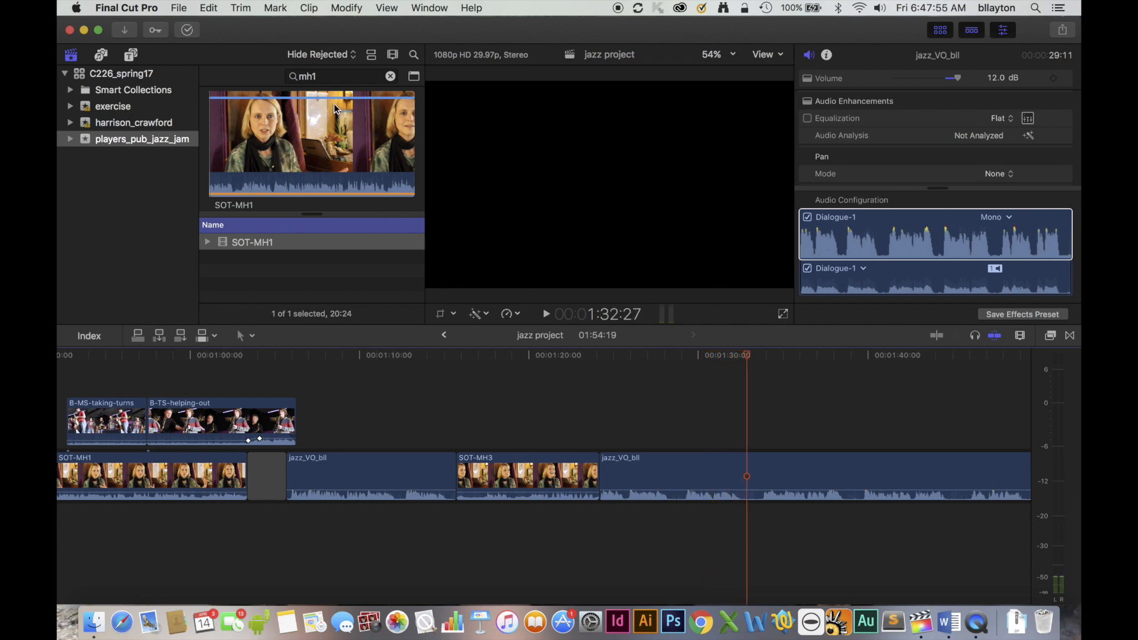
double_click(319, 74)
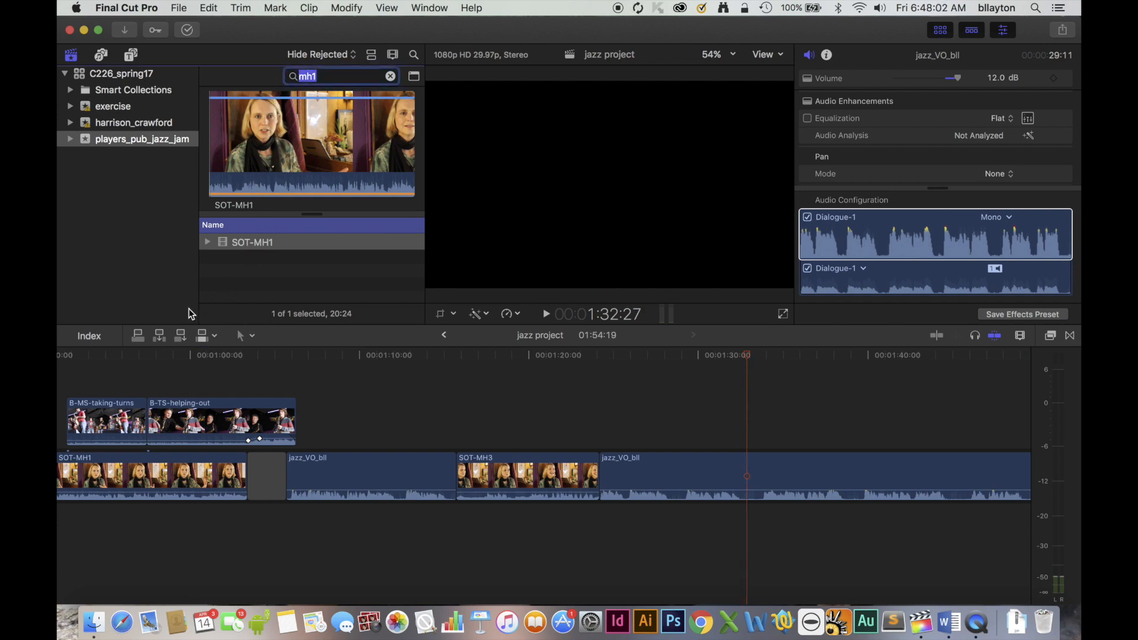
left_click(158, 337)
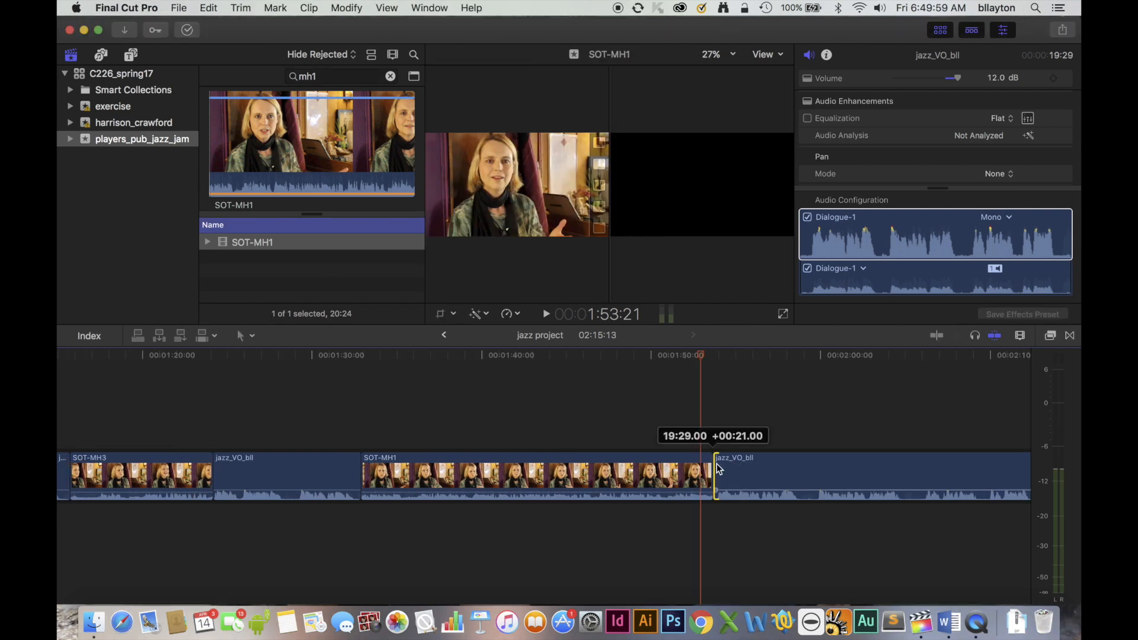
Trim 20 frames off the start of the voice-over clip after SOT-MH1, and play it through to 1:59:07.
left_click_drag(718, 469, 719, 466)
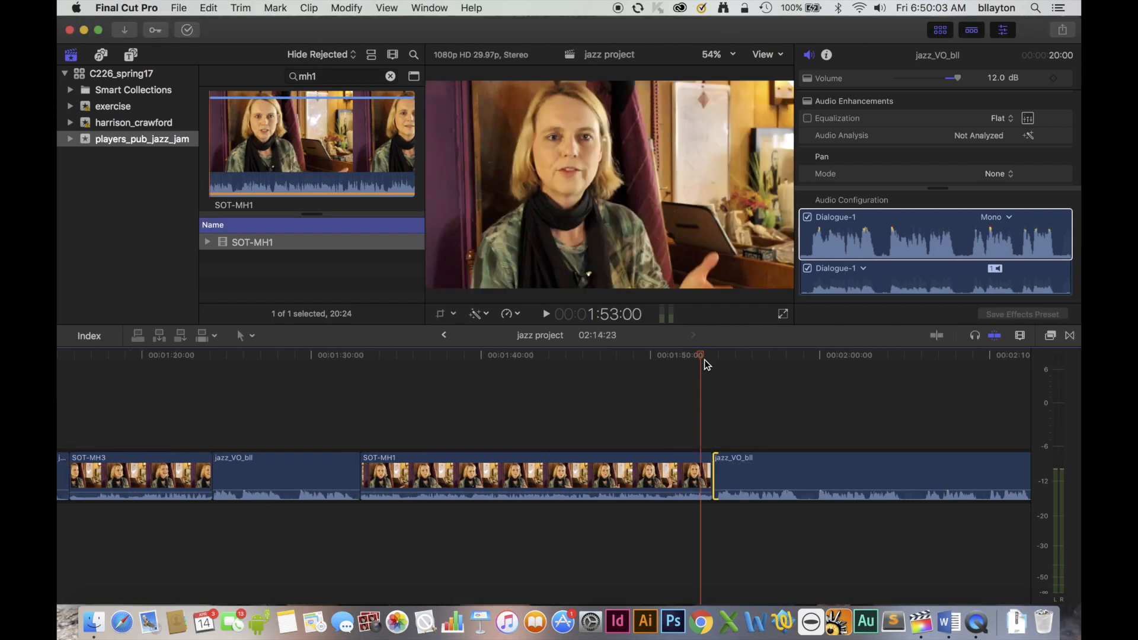
key("space")
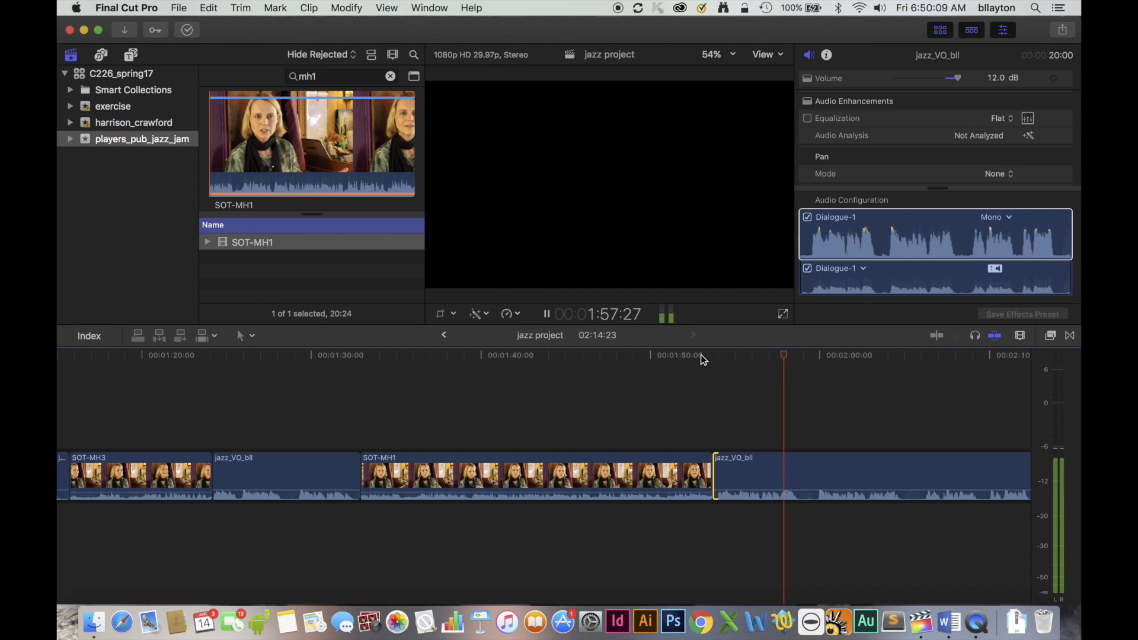
key("space")
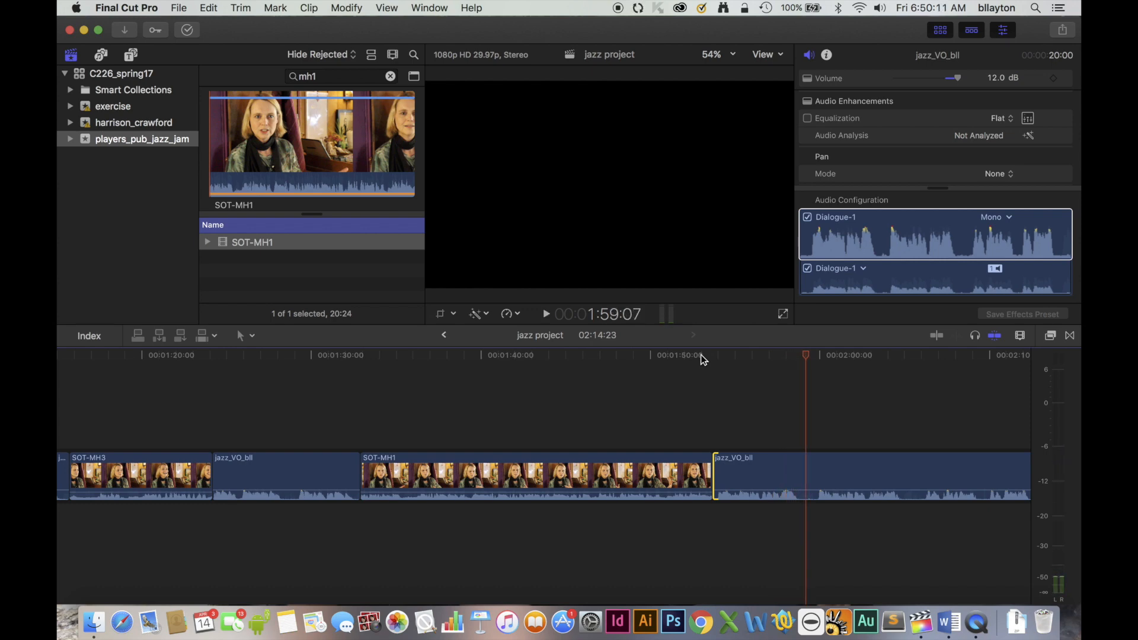
Search the browser for "jkl", preview SOT-JKL1, and insert it into the voice-over at 1:59:07.
double_click(323, 76)
type("jkl")
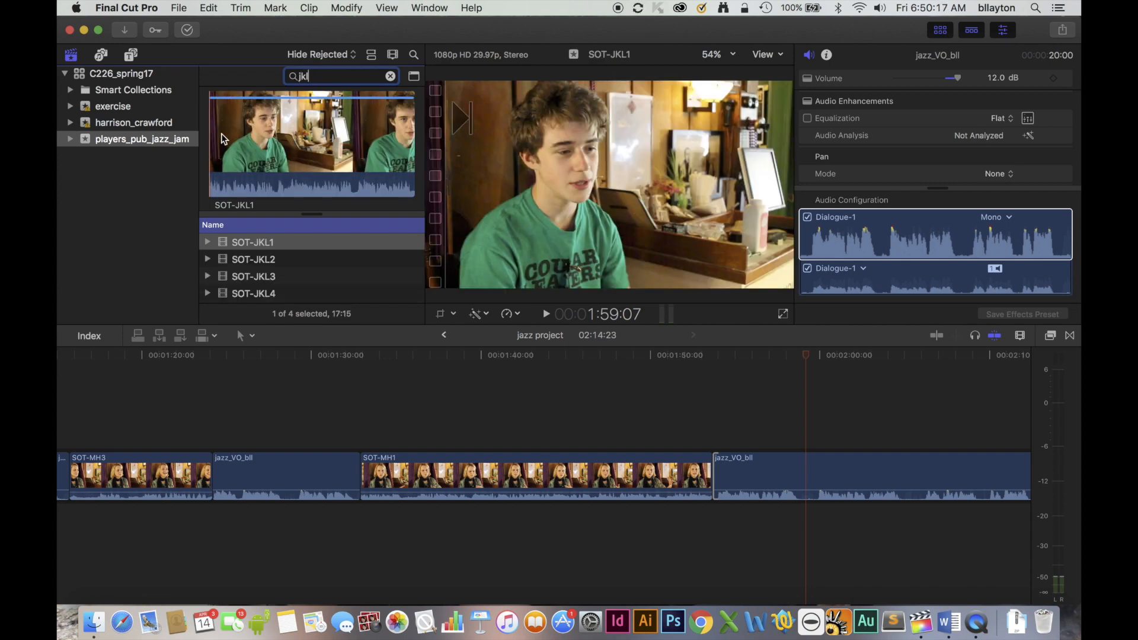
left_click(234, 243)
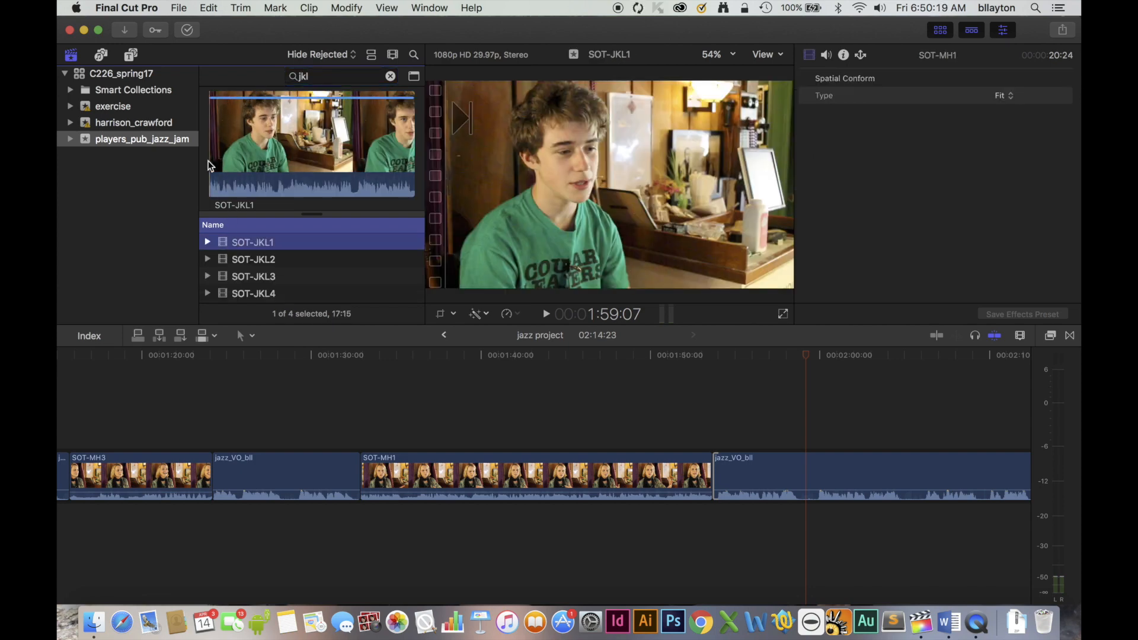
left_click(208, 133)
key("space")
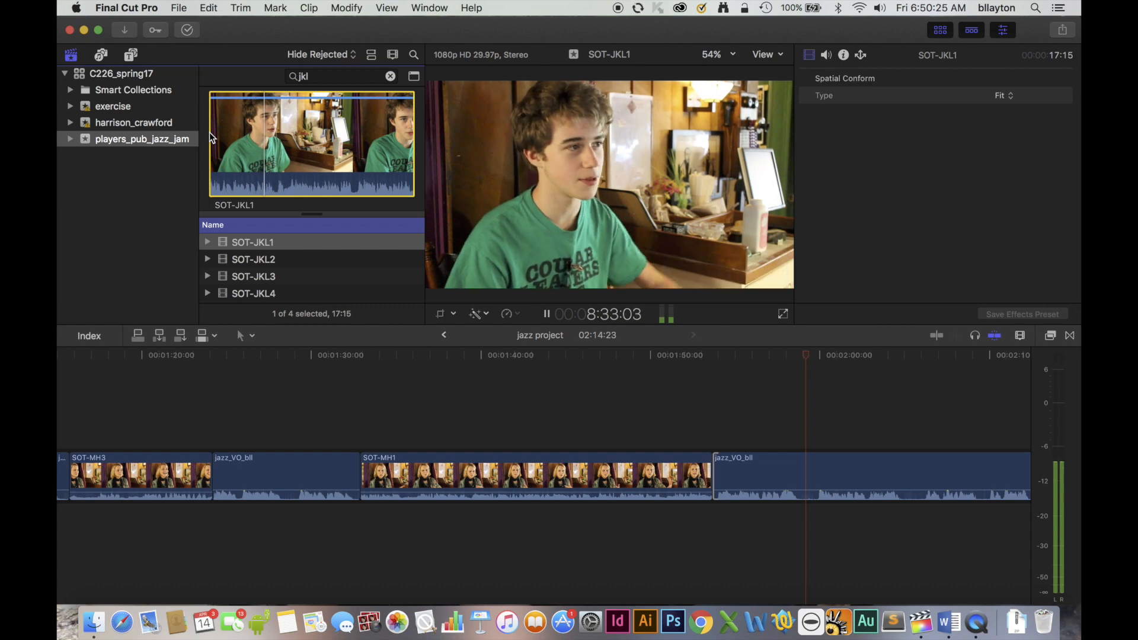
key("space")
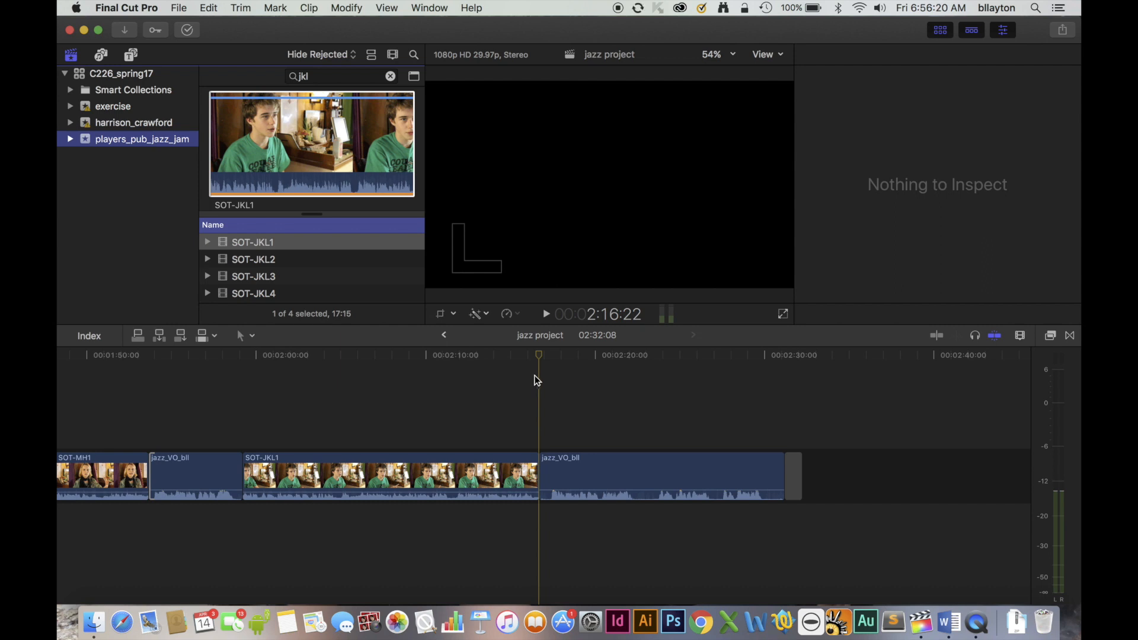
Play the voice-over after SOT-JKL1 to 2:22:15, search for "dr3", and insert SOT-DR3 there with its range ending at 6:43:06.
key("space")
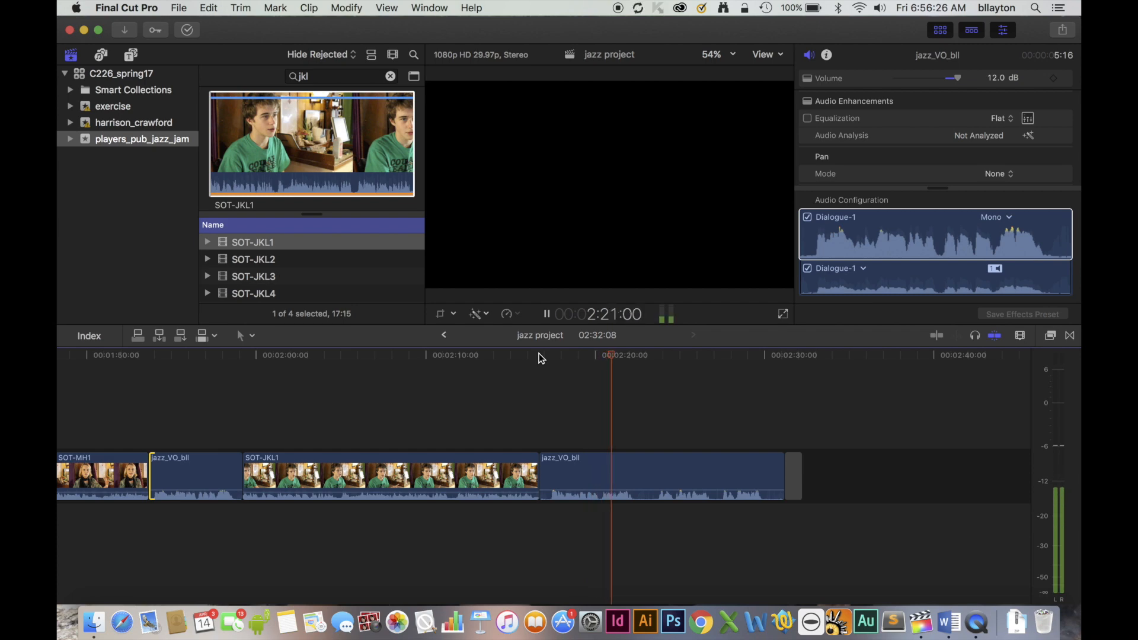
key("space")
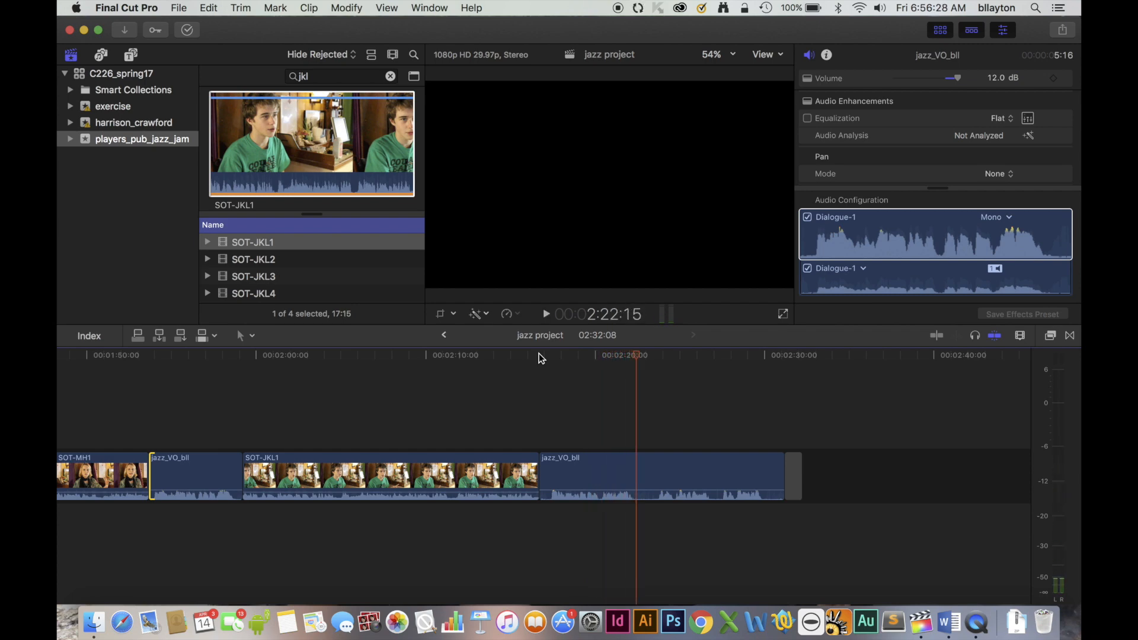
left_click_drag(327, 76, 276, 76)
type("dr3")
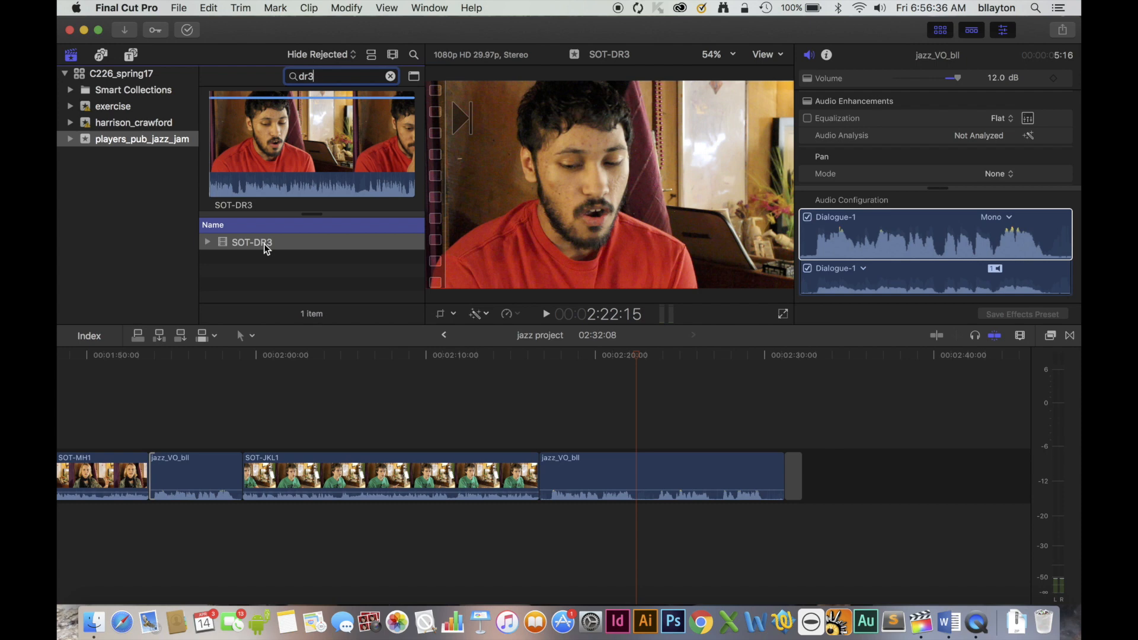
left_click(213, 166)
key("space")
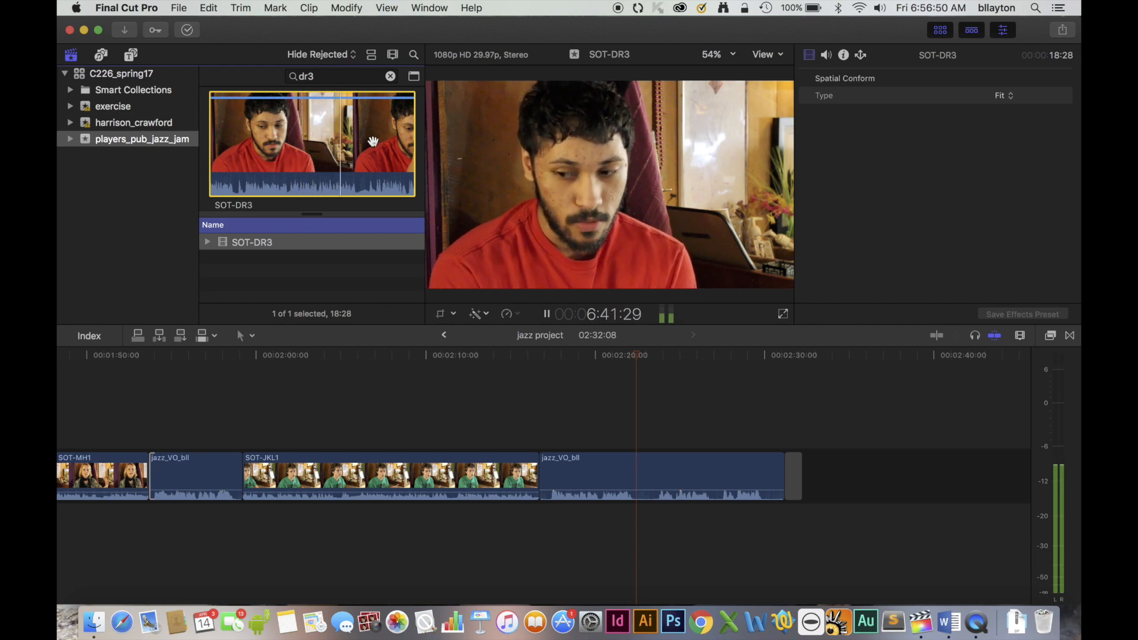
key("space")
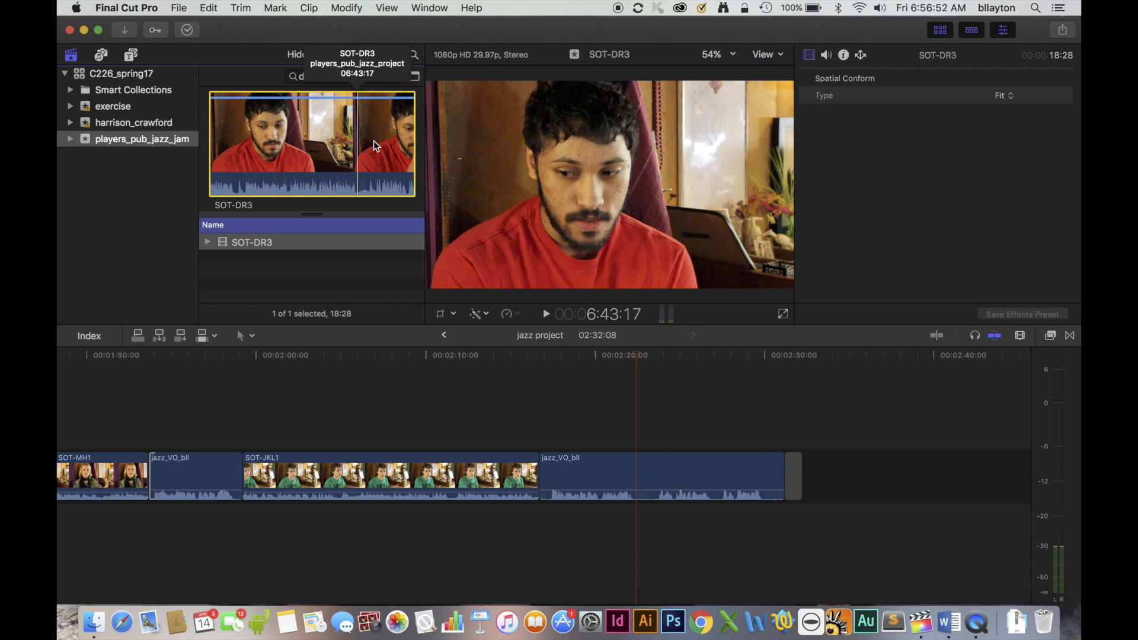
left_click_drag(416, 143, 354, 156)
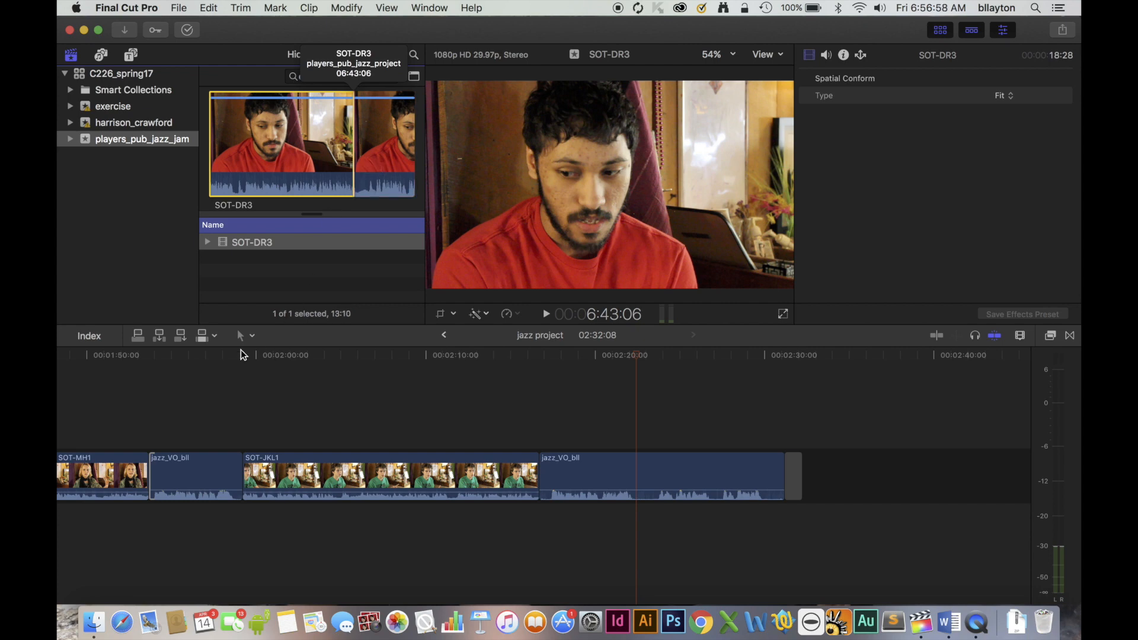
left_click(159, 336)
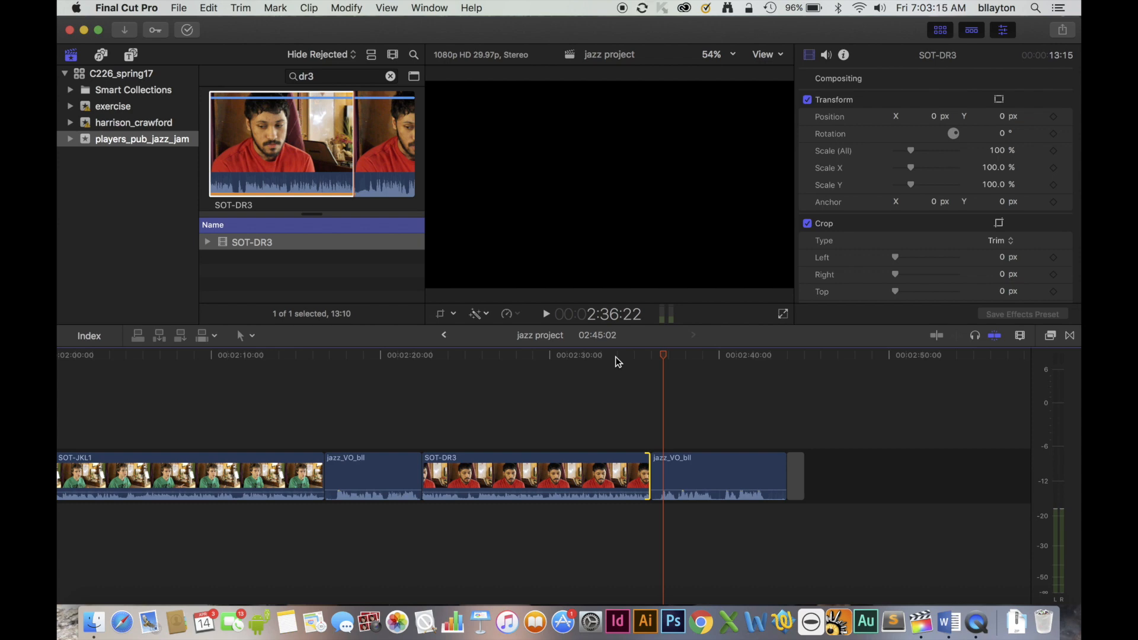
Play the voice-over after SOT-DR3 to 2:39:29 and search the browser for "tc7".
key("space")
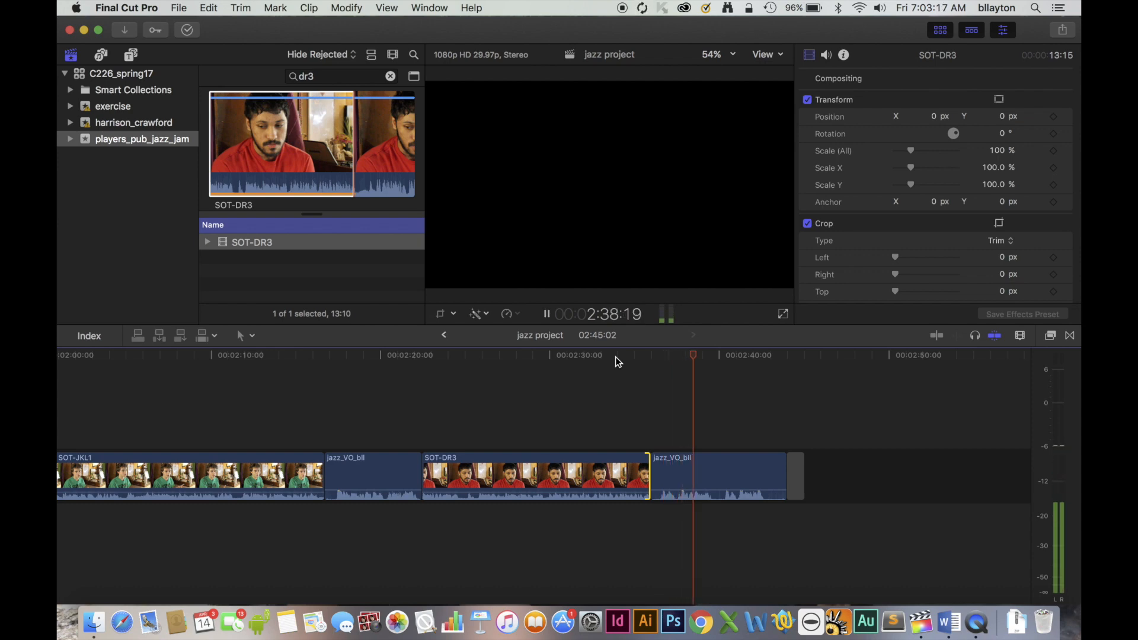
key("space")
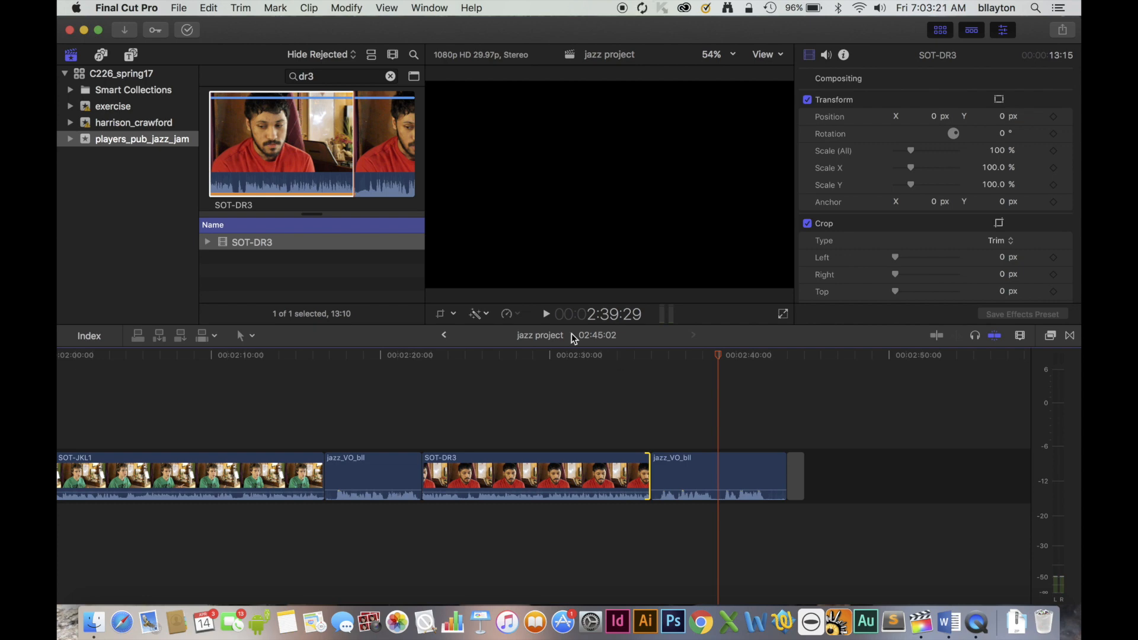
left_click(283, 79)
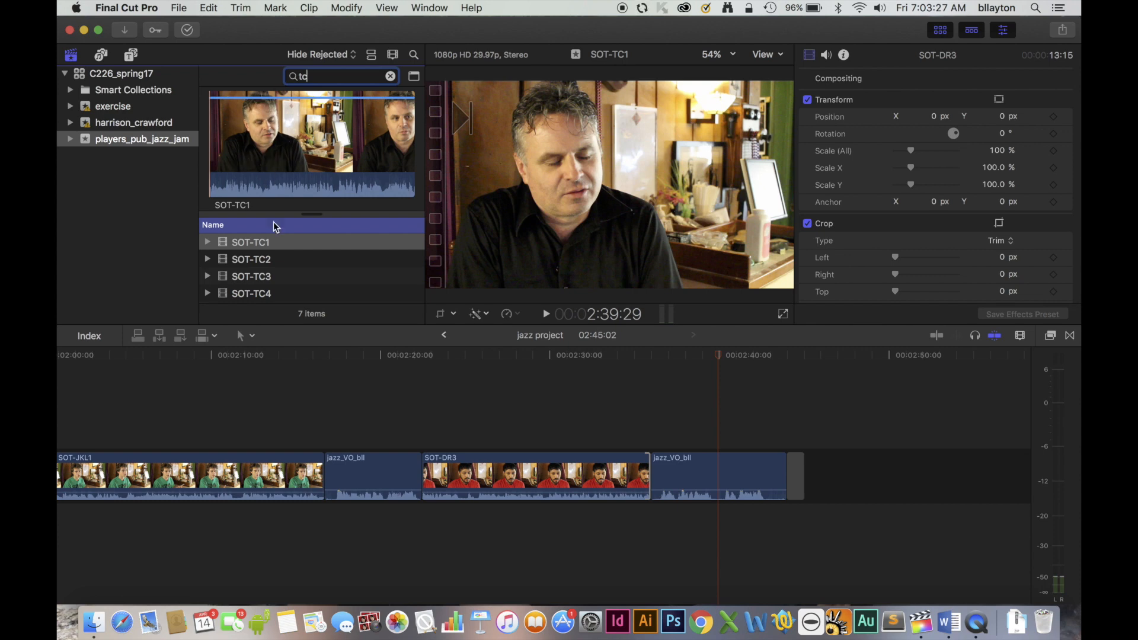
type("7")
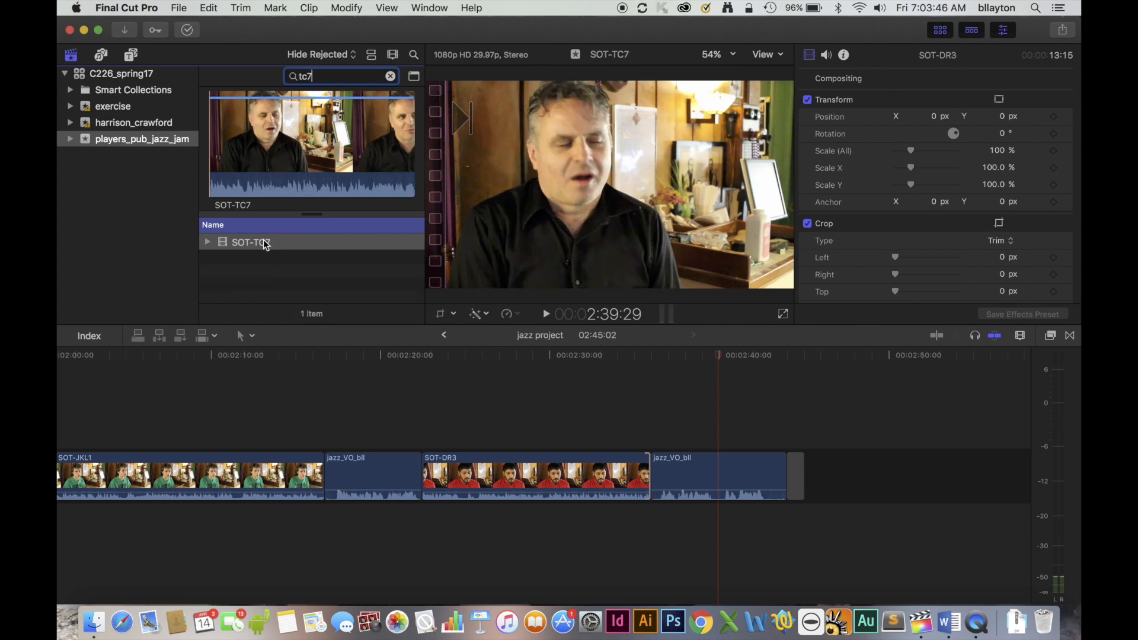
Preview SOT-TC7 in full and insert it into the voice-over at 2:39:29.
left_click(212, 170)
key("space")
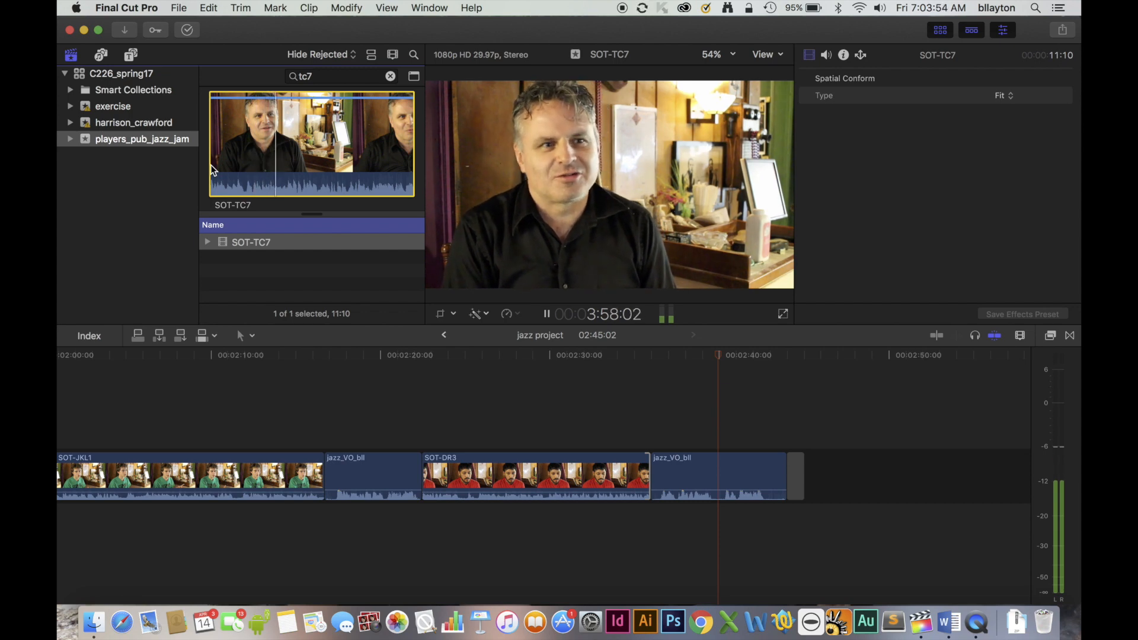
key("space")
key("space")
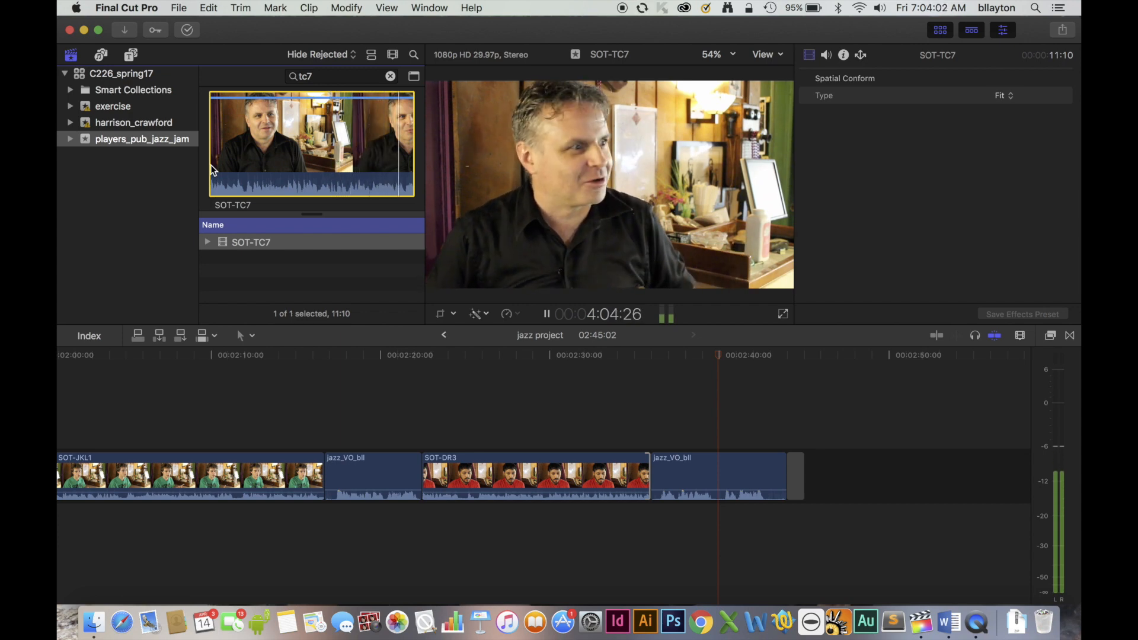
key("space")
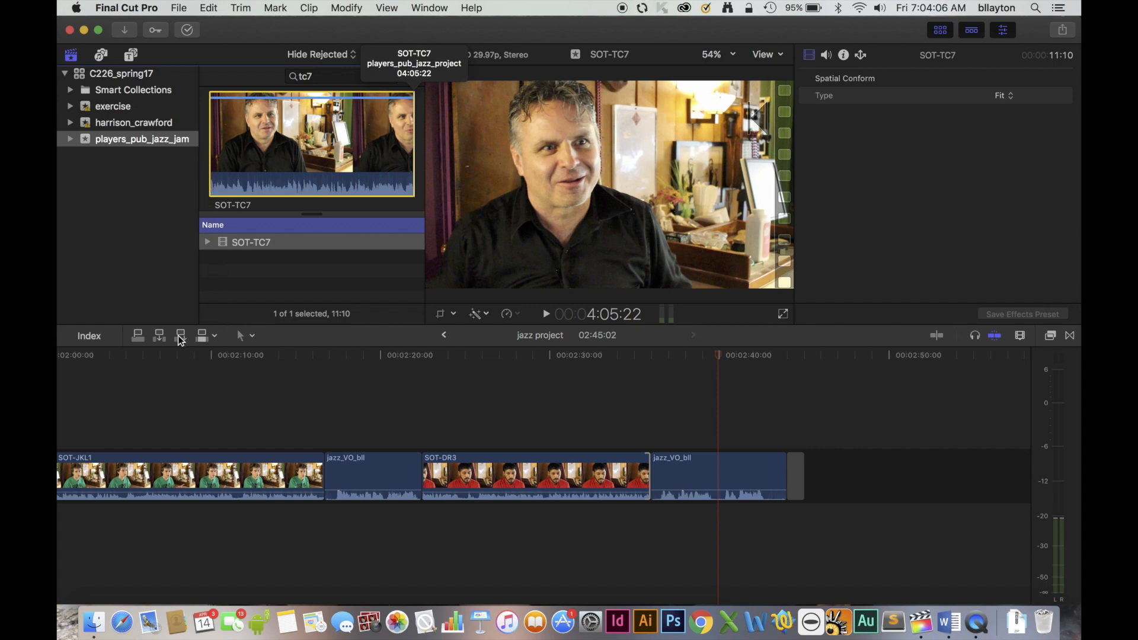
left_click(159, 336)
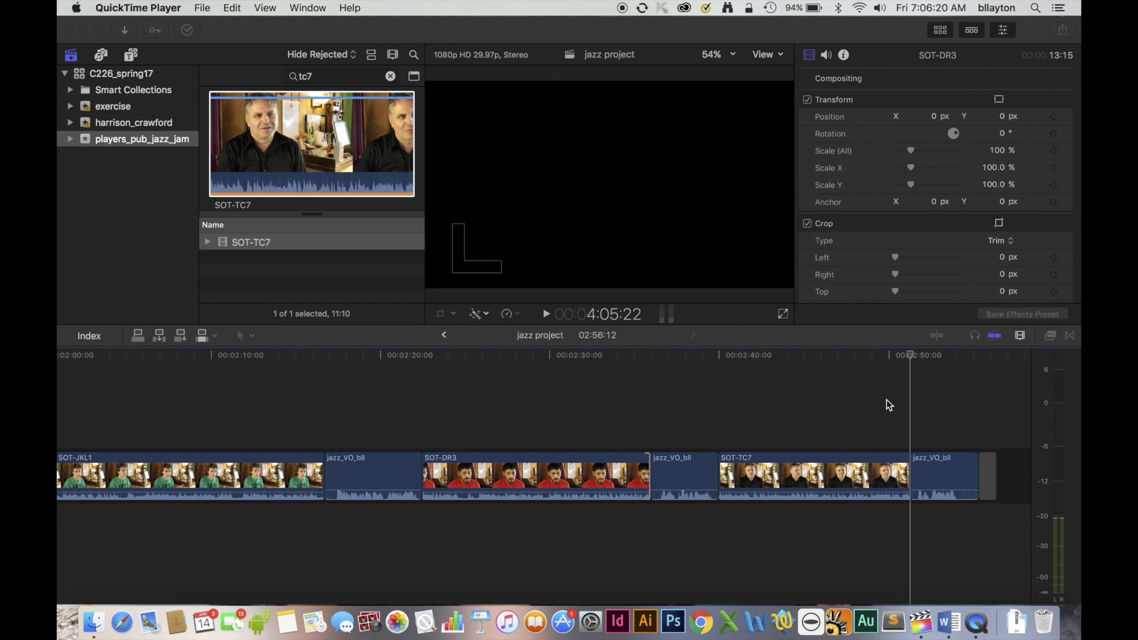
Play the voice-over after SOT-TC7 to 2:54:10 and search the browser for "jkl3".
left_click(908, 355)
key("space")
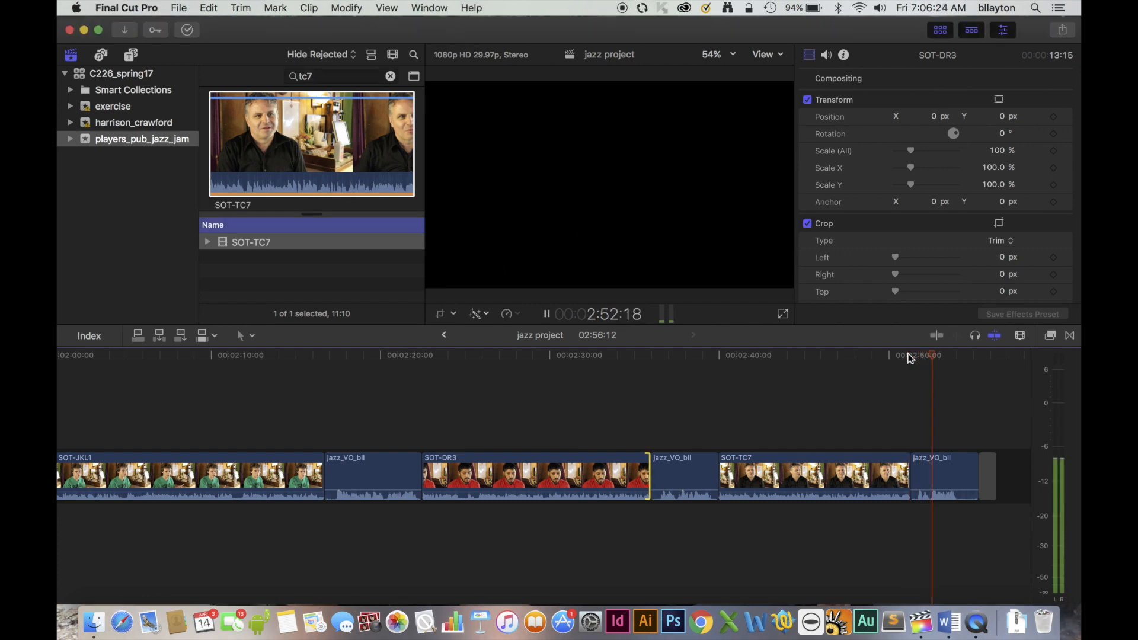
key("space")
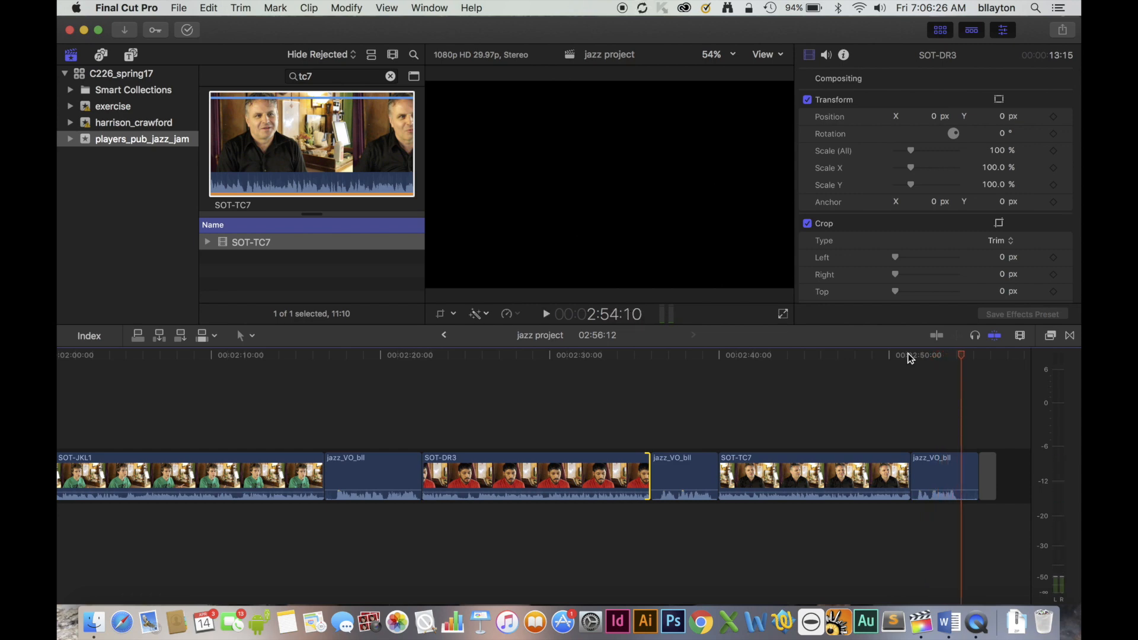
left_click_drag(320, 75, 275, 75)
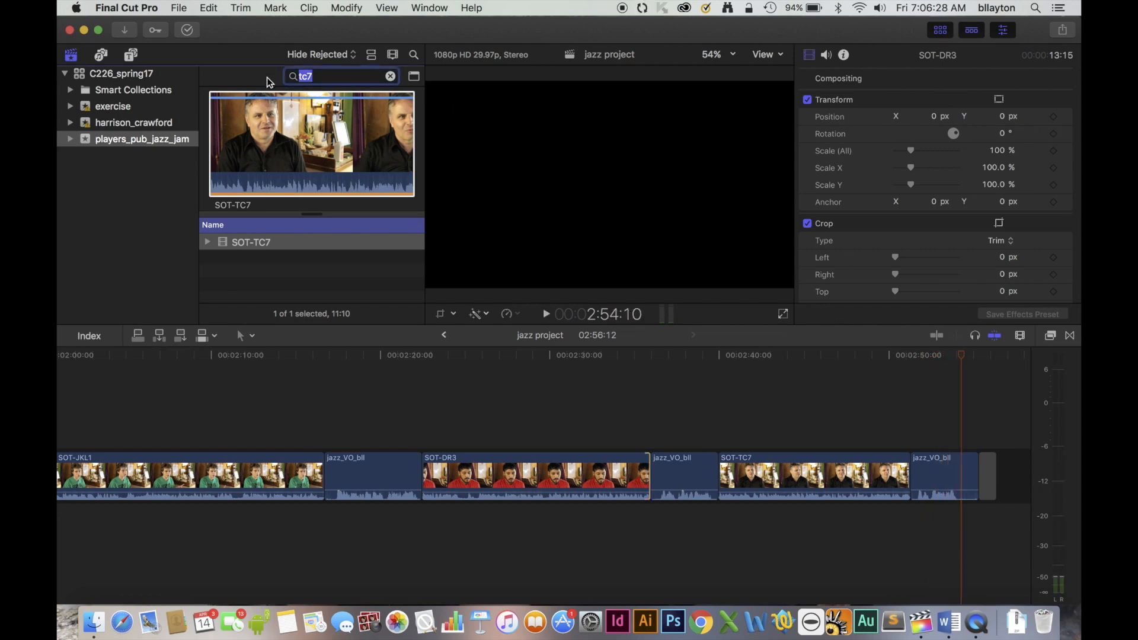
type("jkl3")
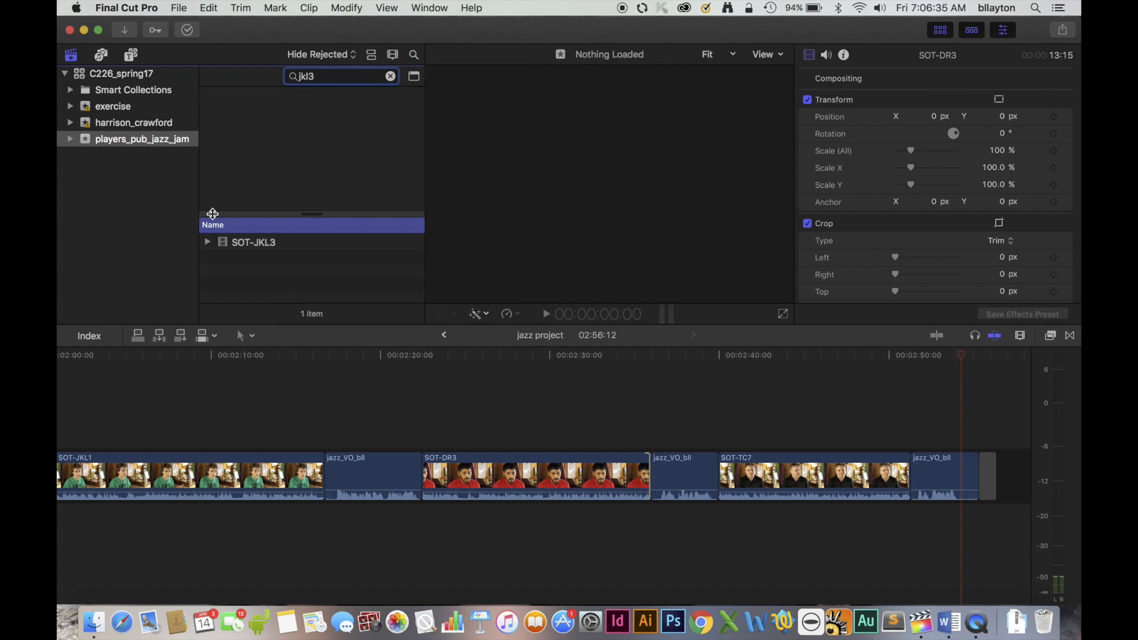
Preview SOT-JKL3, mark a 15:14 range in it, and insert that range into the voice-over at 2:54:10.
left_click(226, 243)
key("space")
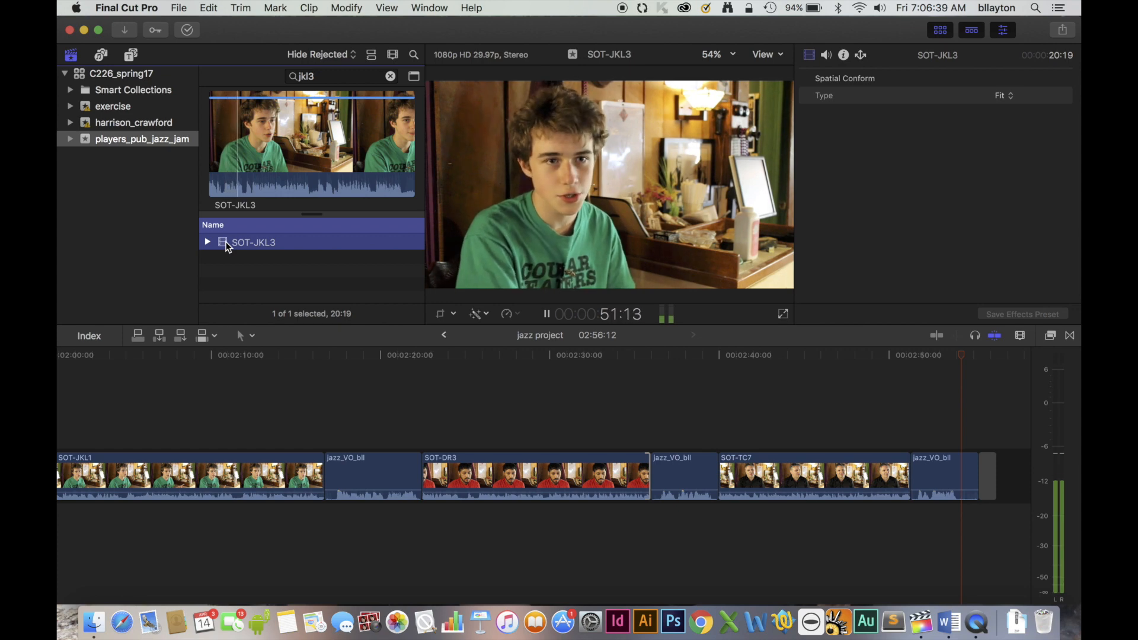
left_click(249, 126)
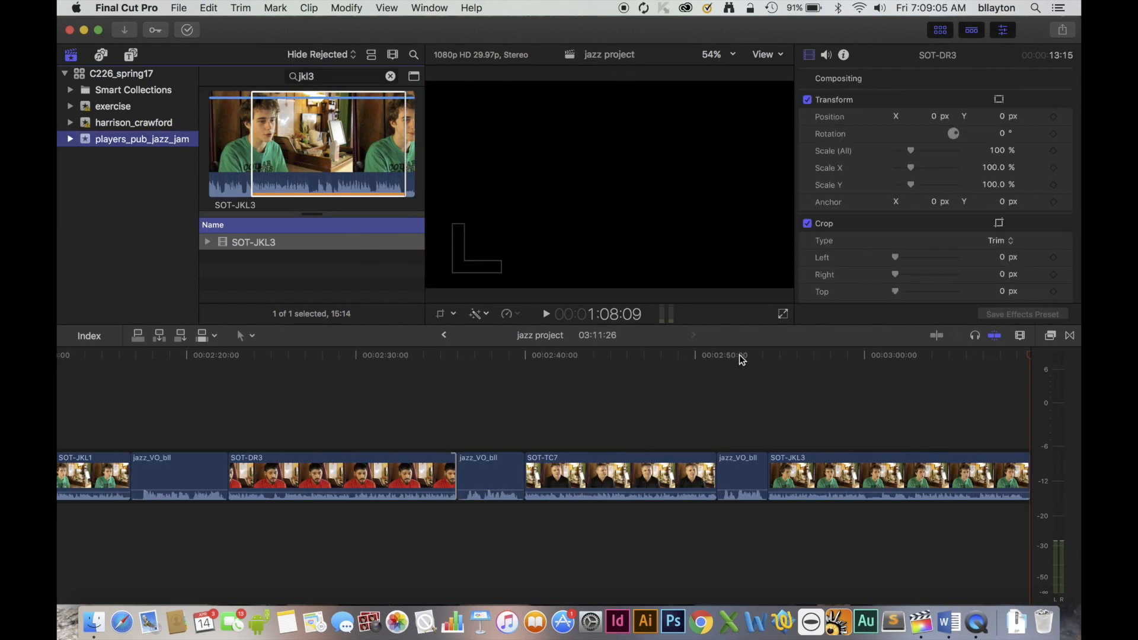
Search the browser for "supporting" and connect B-TS-supporting above the voice-over at 2:51:09, right after SOT-TC7.
left_click(717, 355)
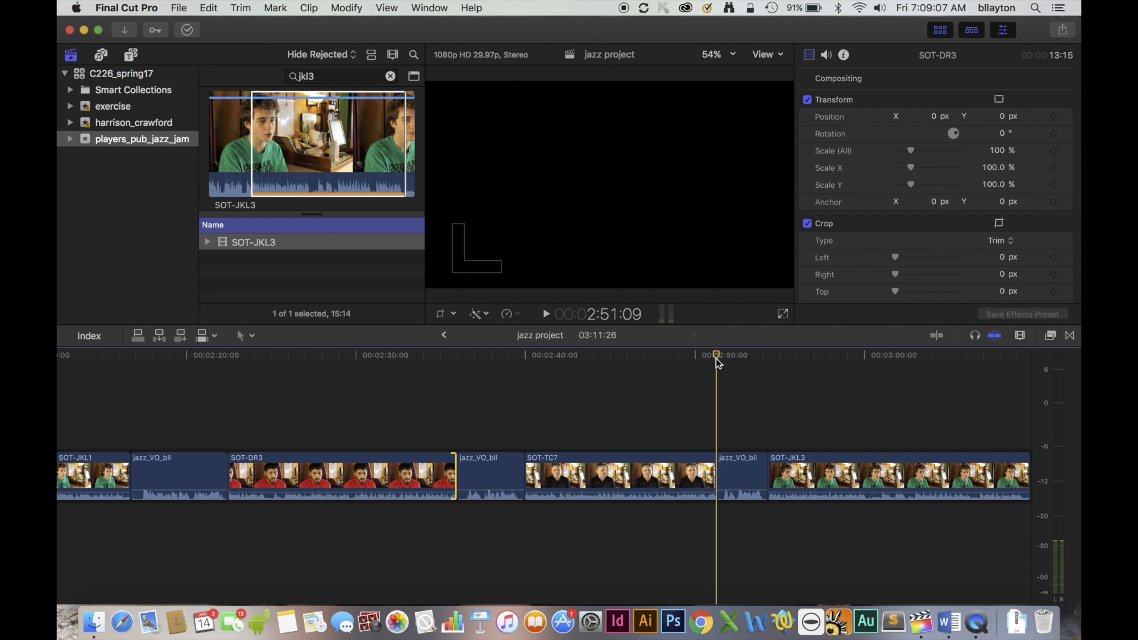
left_click_drag(317, 76, 269, 77)
type("supporting")
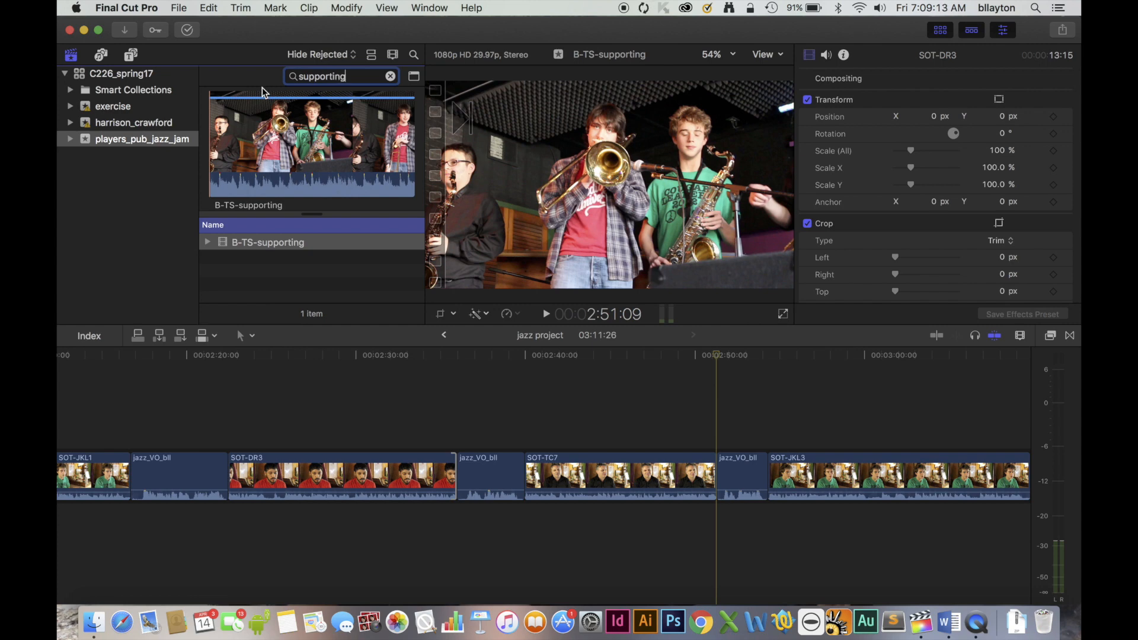
left_click(213, 178)
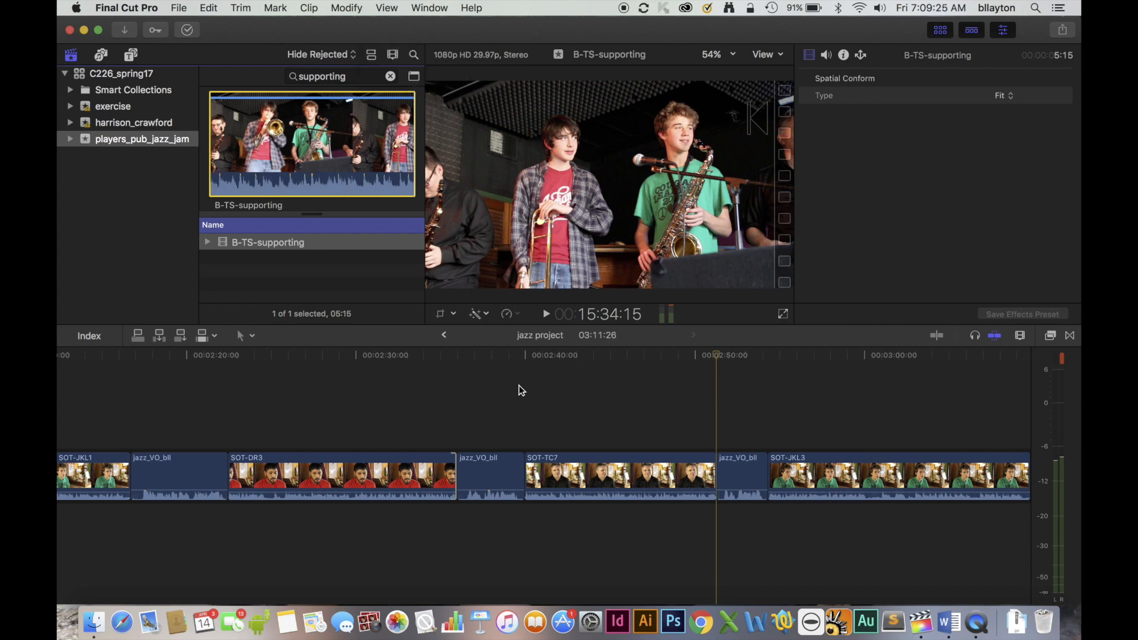
left_click(137, 337)
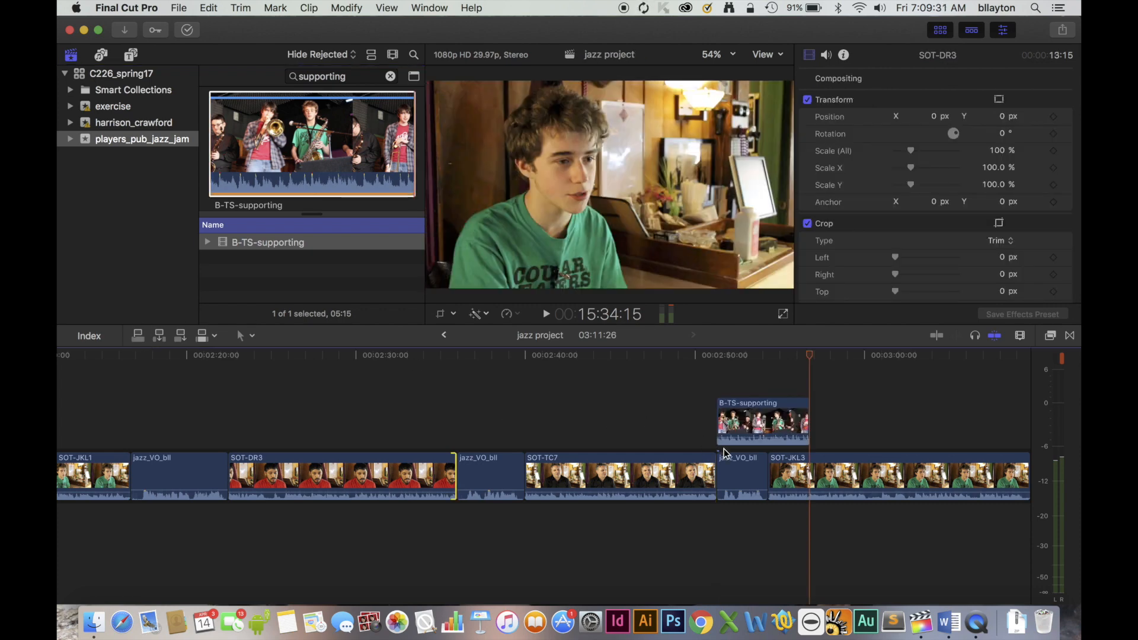
Lower the volume of the connected B-TS-supporting clip and play the section from just before it into SOT-JKL3.
left_click_drag(735, 438, 736, 441)
left_click(690, 354)
key("space")
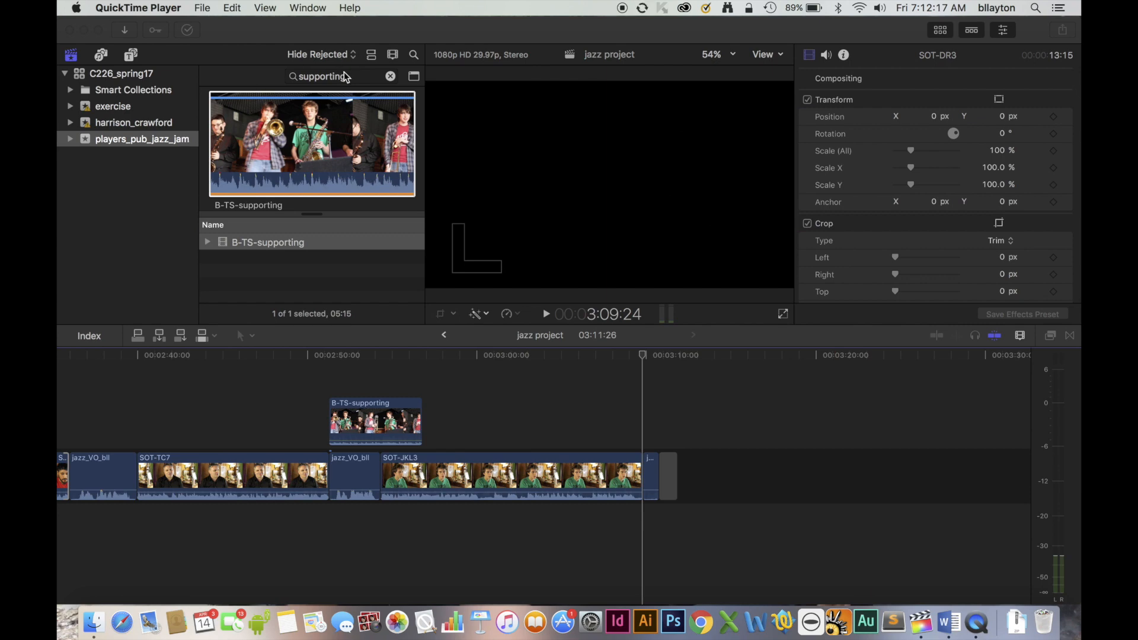
Replace the browser search with "ending" to find the closing B-roll clip.
left_click(345, 73)
left_click_drag(346, 74, 285, 79)
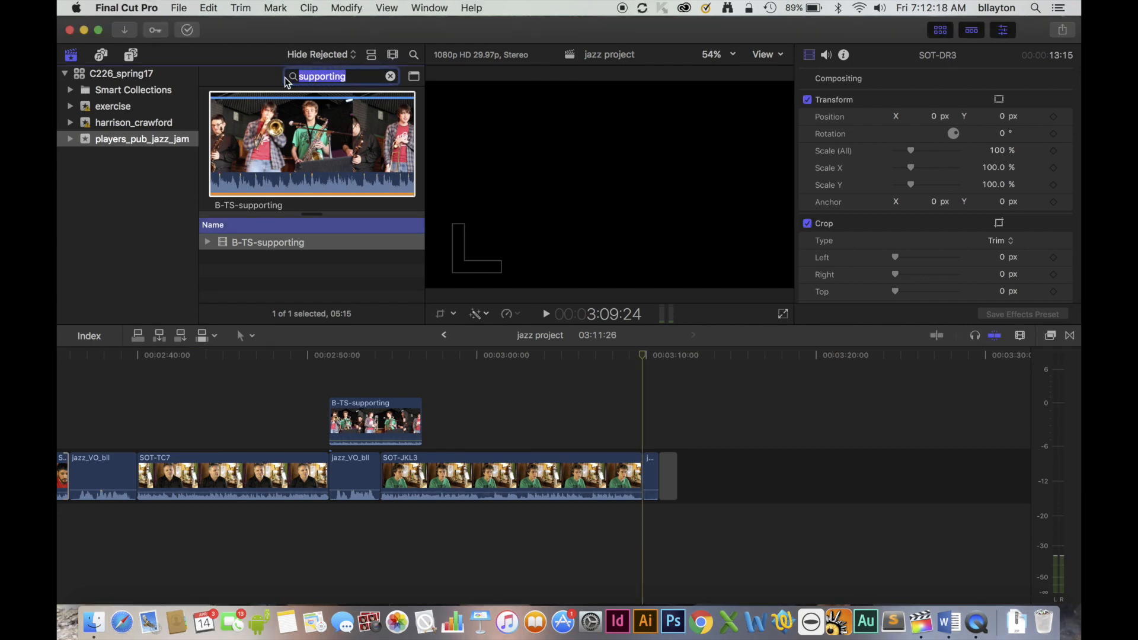
type("ending")
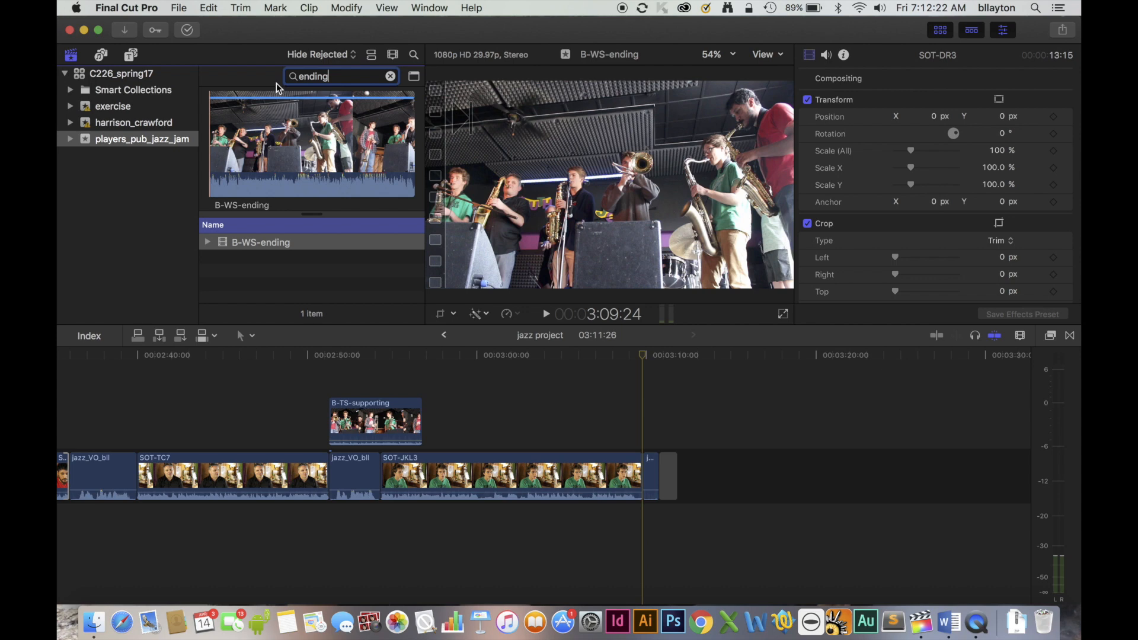
Preview B-WS-ending and mark its first 20:24 as the selected range.
left_click(211, 171)
key("space")
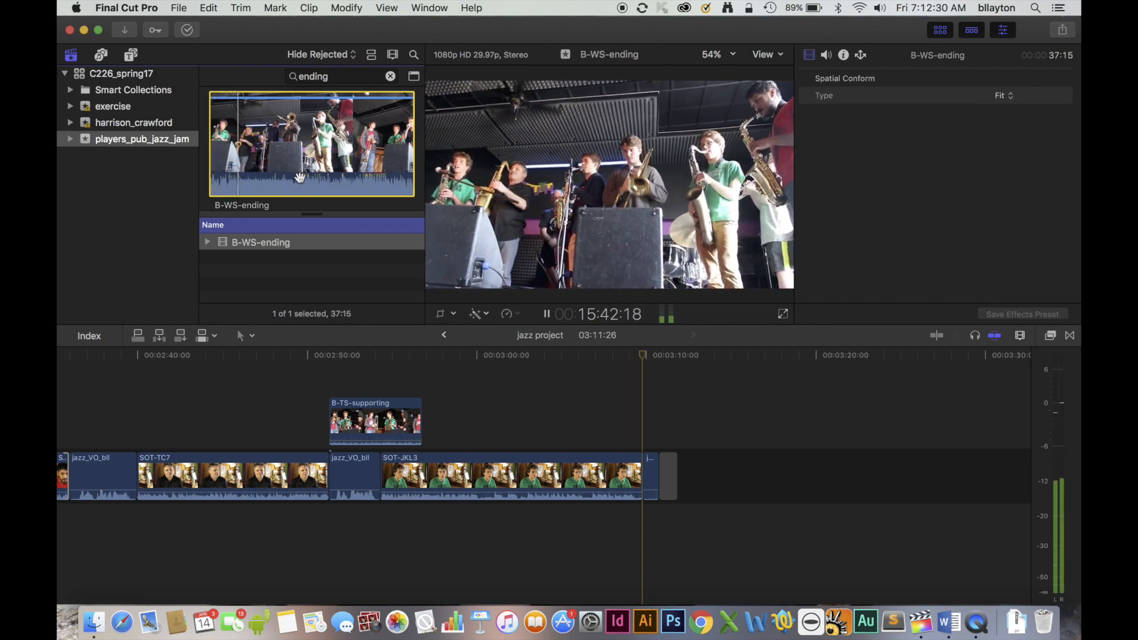
key("space")
key("space")
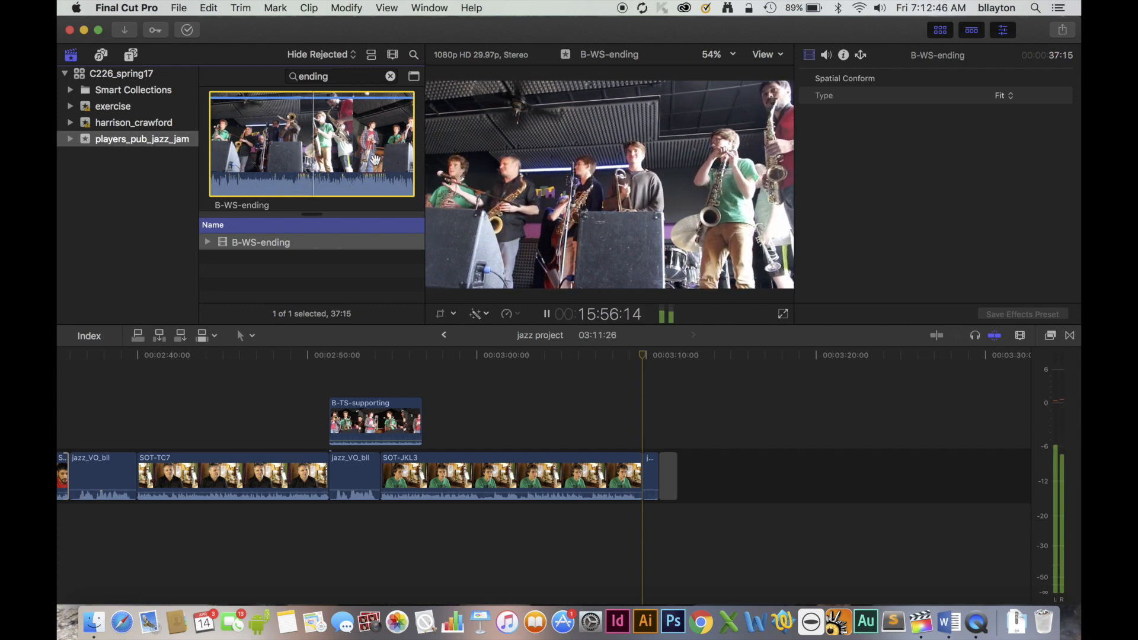
key("o")
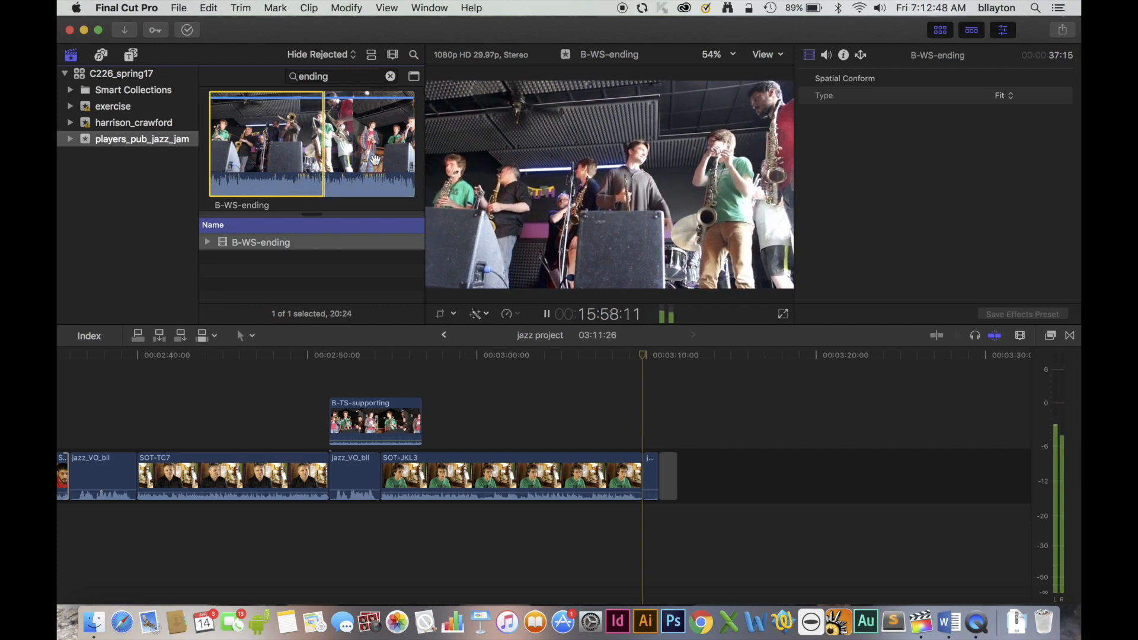
key("space")
Connect the marked B-WS-ending range below SOT-JKL3 at about 3:06:00 and lower its volume to -17 dB.
left_click_drag(272, 182, 368, 308)
left_click_drag(464, 422, 586, 528)
left_click_drag(616, 544, 616, 542)
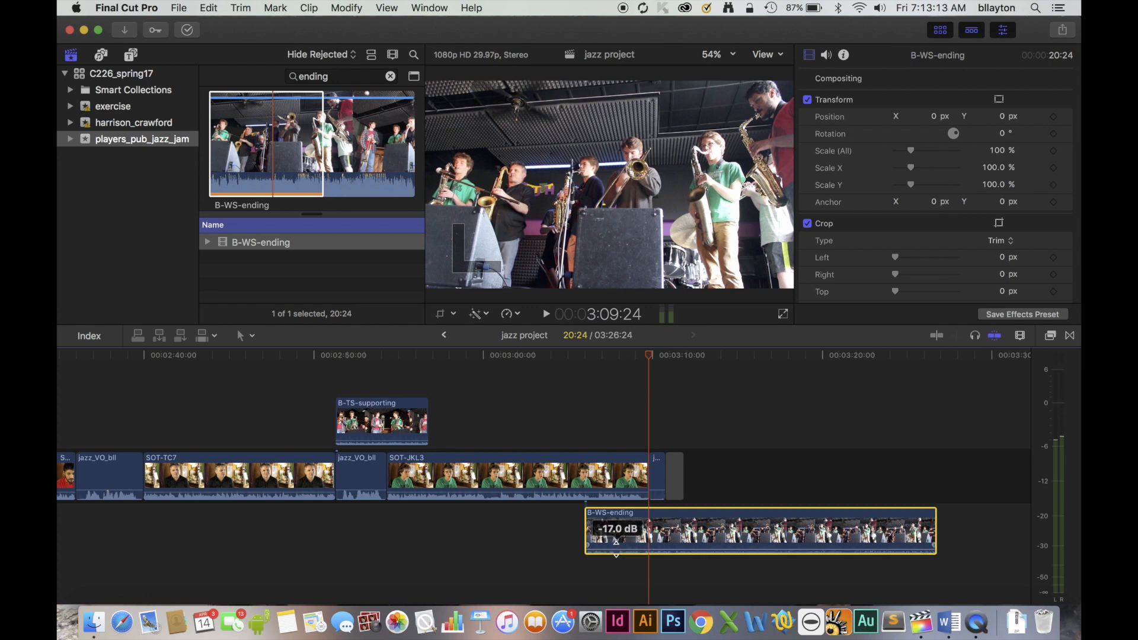
Add two volume keyframes to B-WS-ending around the end of SOT-JKL3, raise the level to 6 dB after them, and play the ending.
left_click_drag(616, 541, 617, 541)
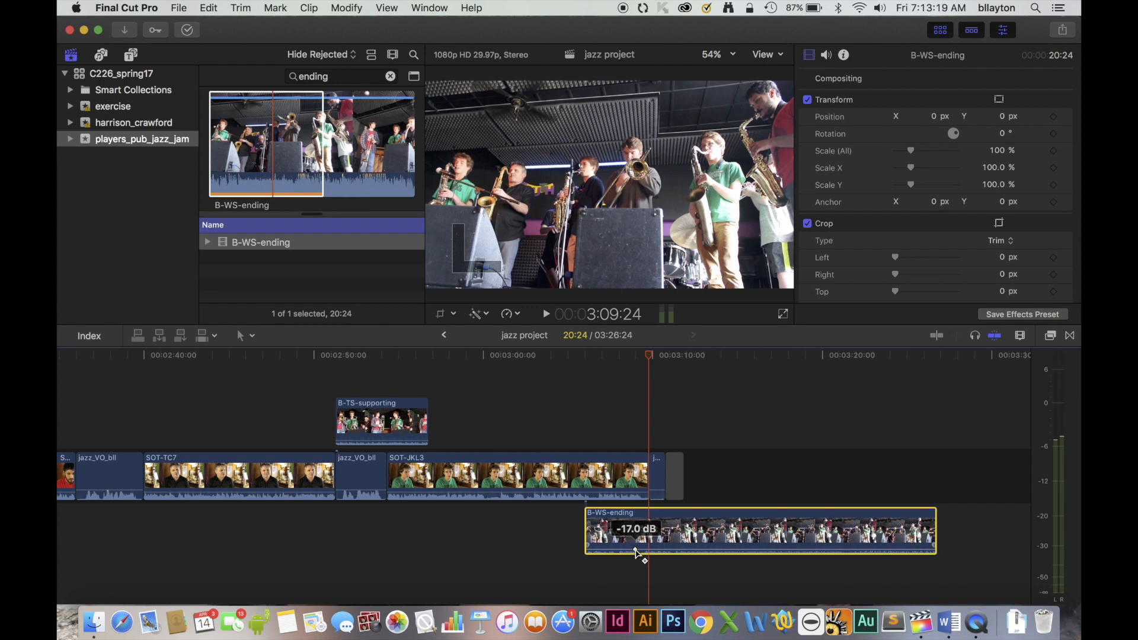
left_click(662, 550, "alt")
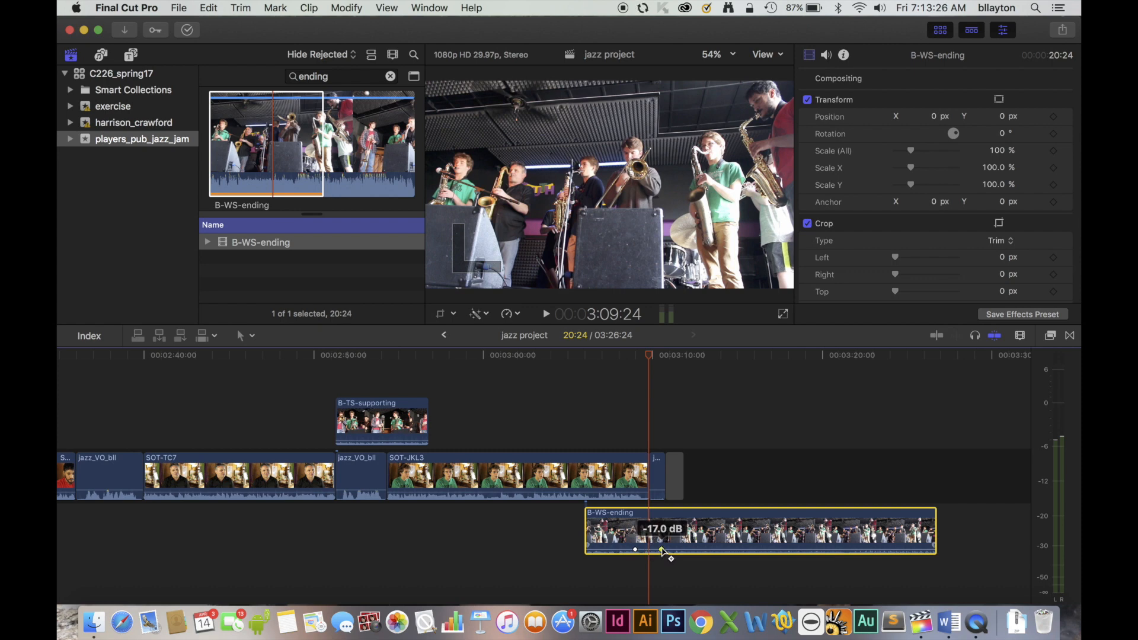
left_click_drag(662, 549, 664, 544)
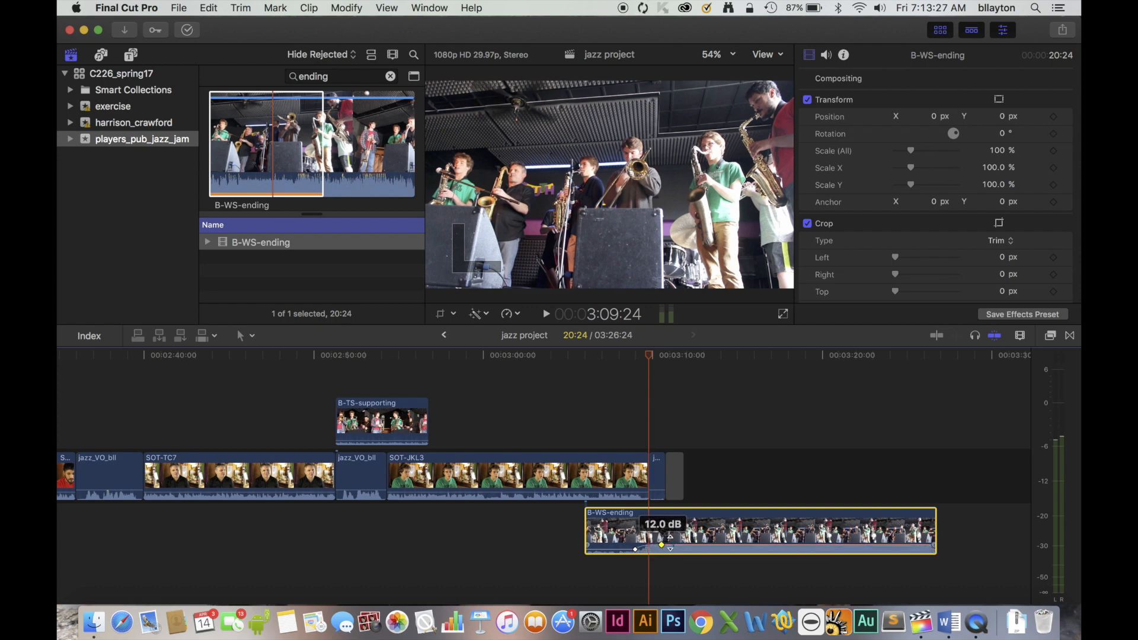
left_click_drag(671, 540, 671, 544)
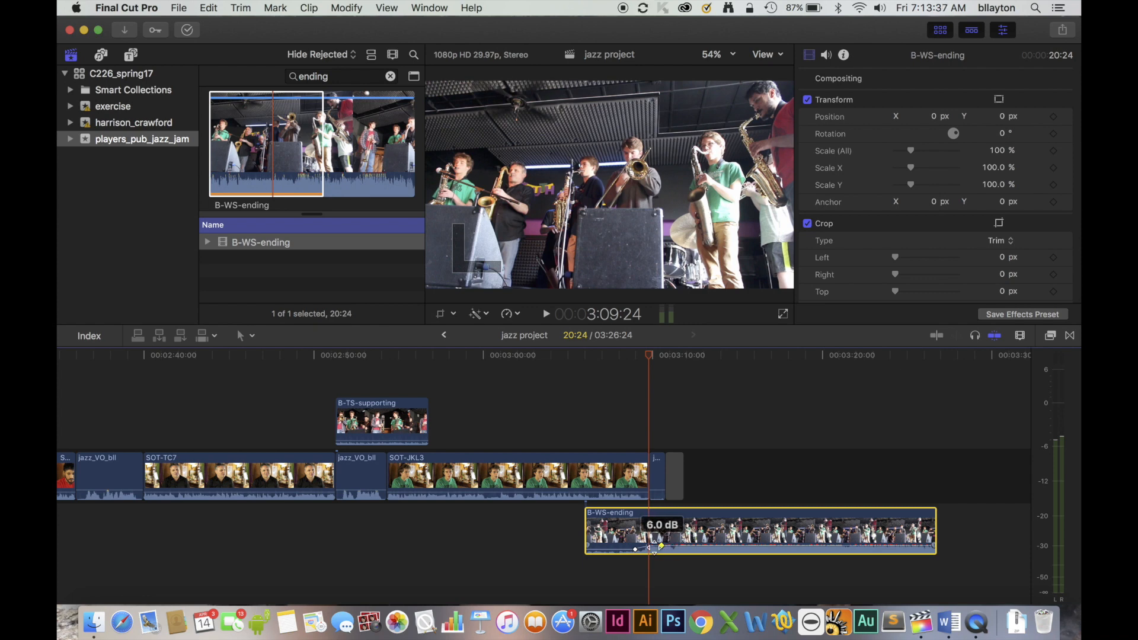
left_click(595, 355)
key("space")
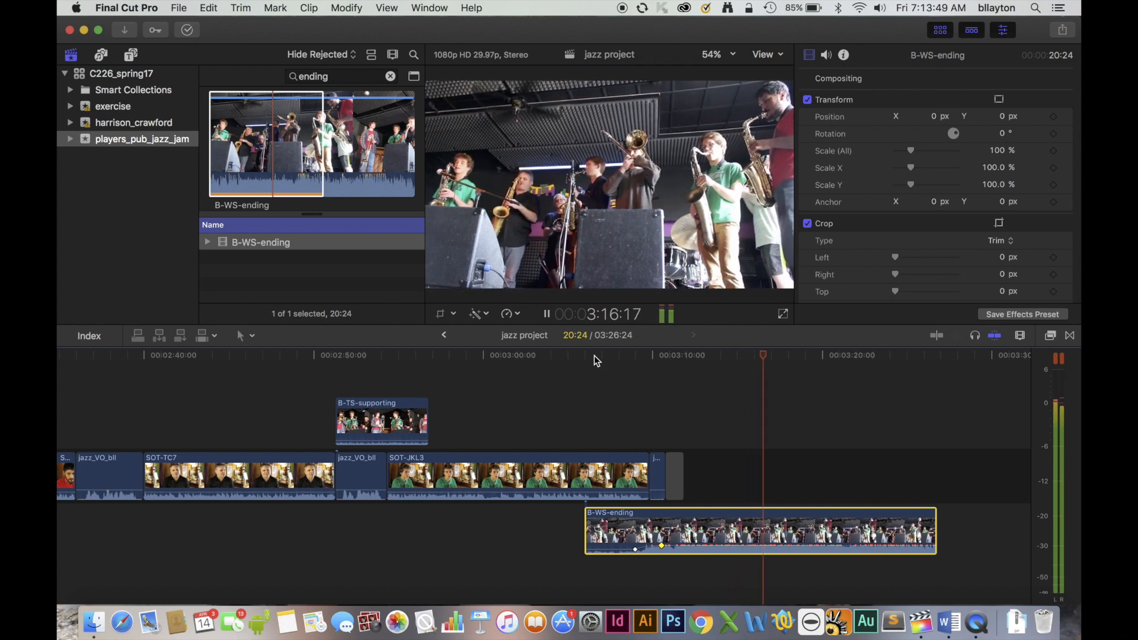
key("space")
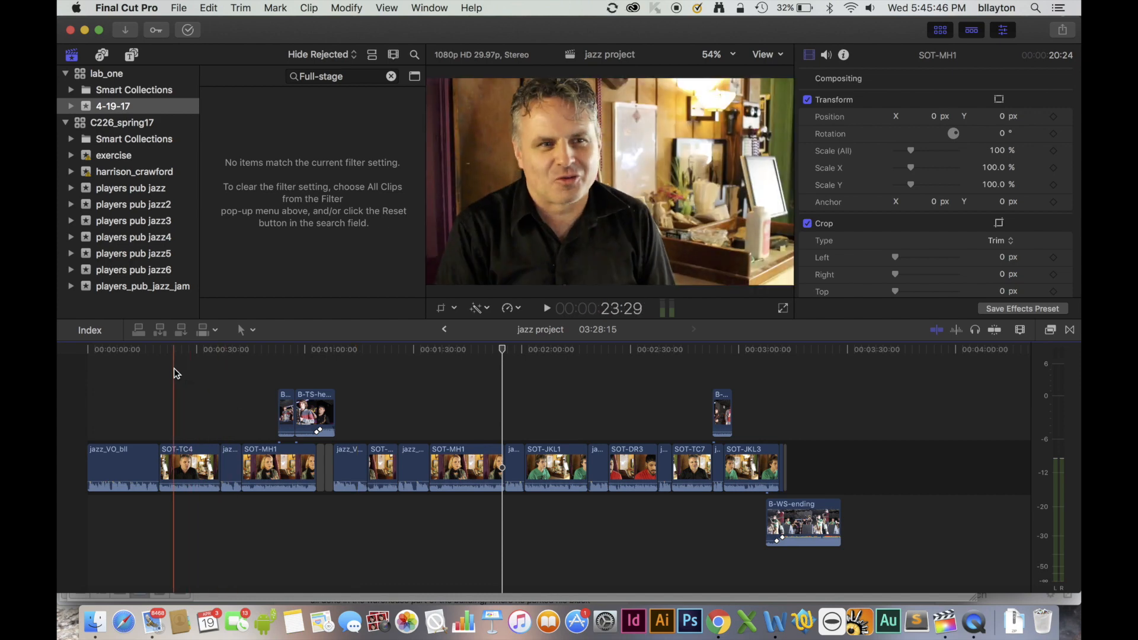
Select all timeline clips and shift them about 12 seconds later with the Position tool, leaving a gap at the project's start.
left_click_drag(105, 372, 890, 580)
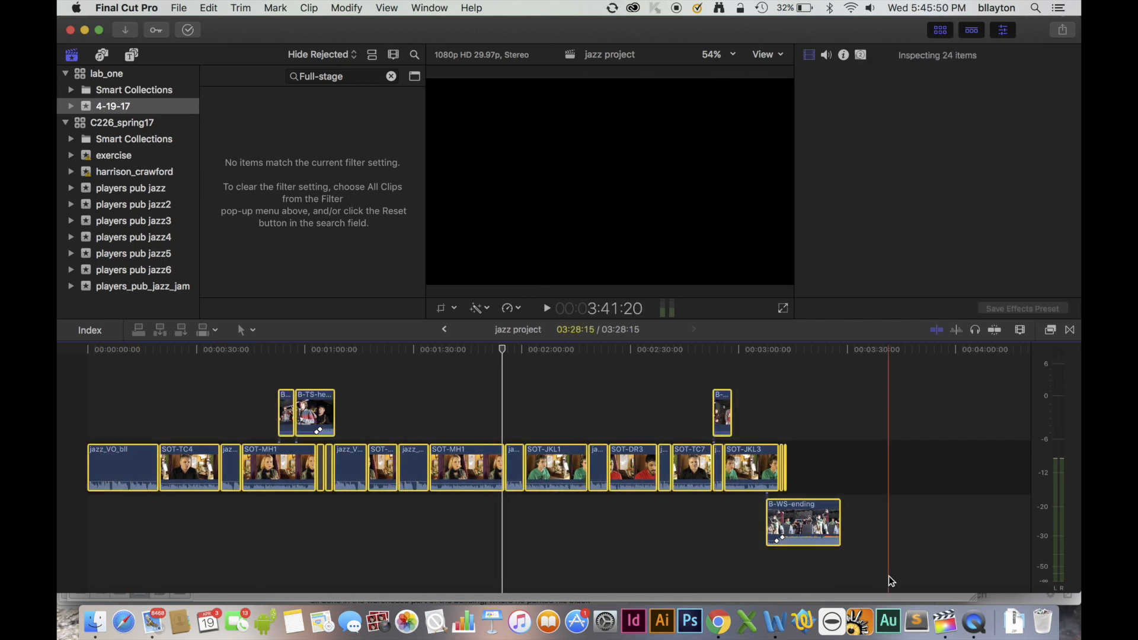
left_click(250, 332)
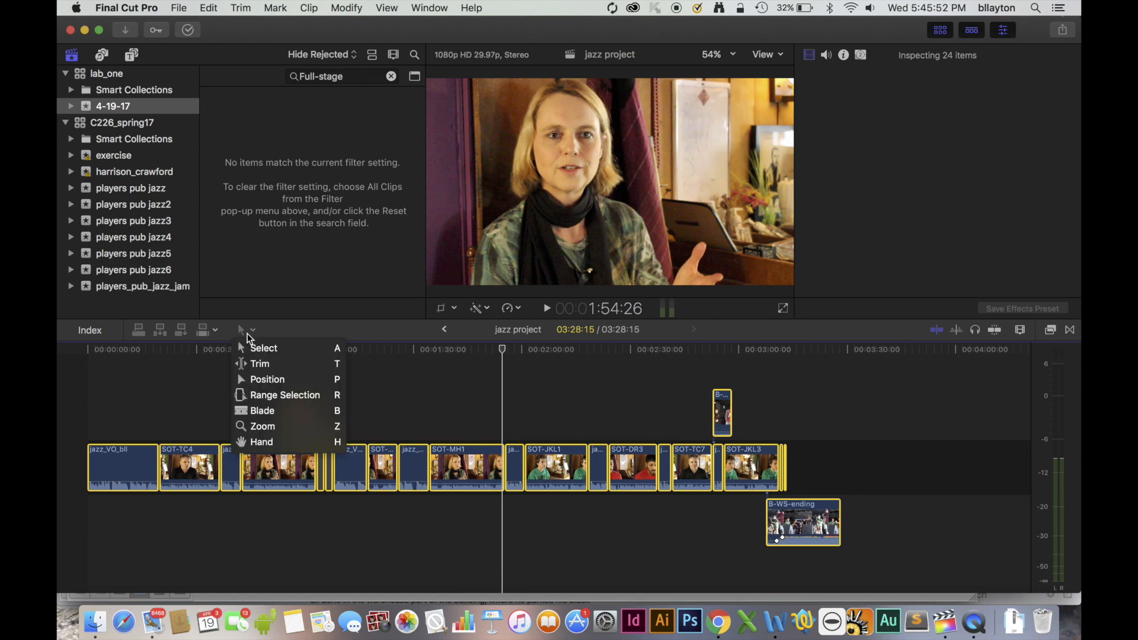
left_click(286, 386)
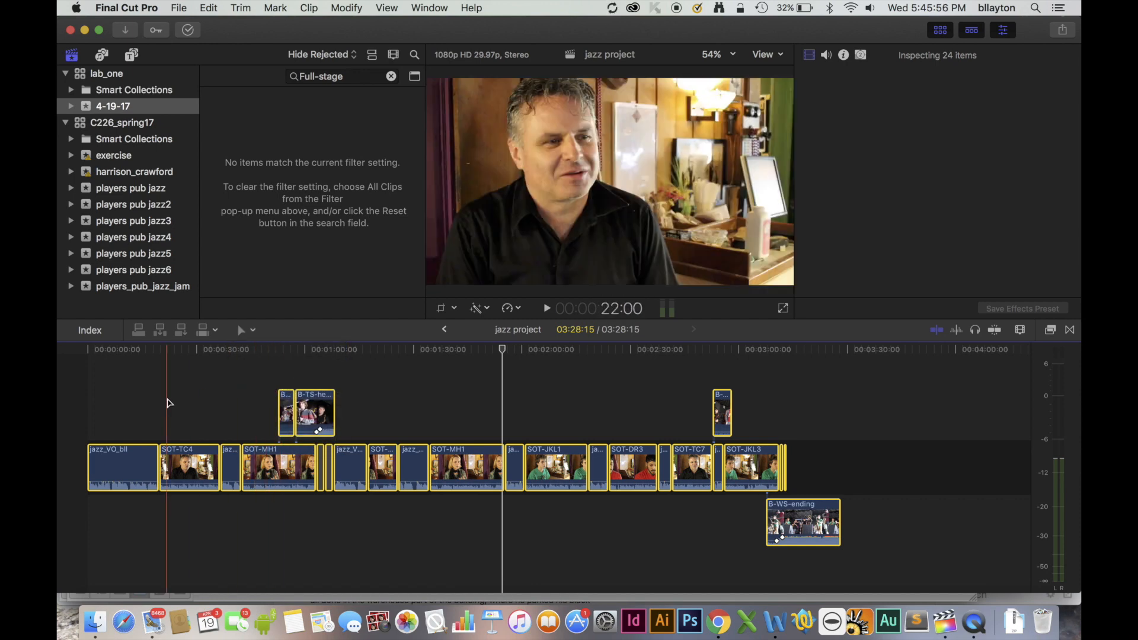
left_click_drag(112, 465, 157, 465)
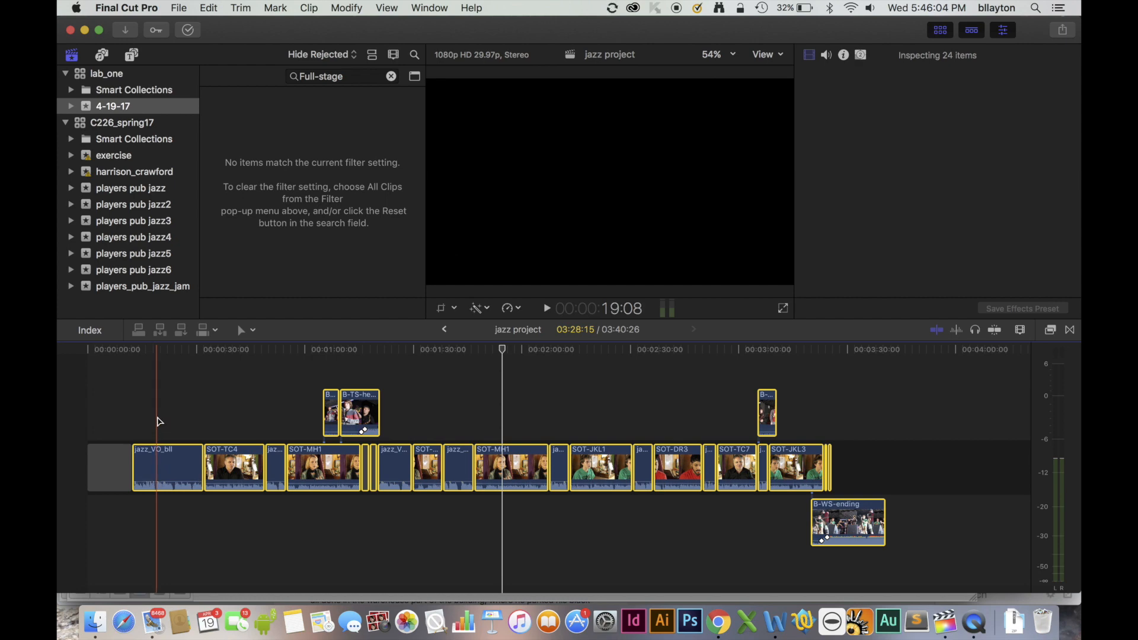
left_click(177, 408)
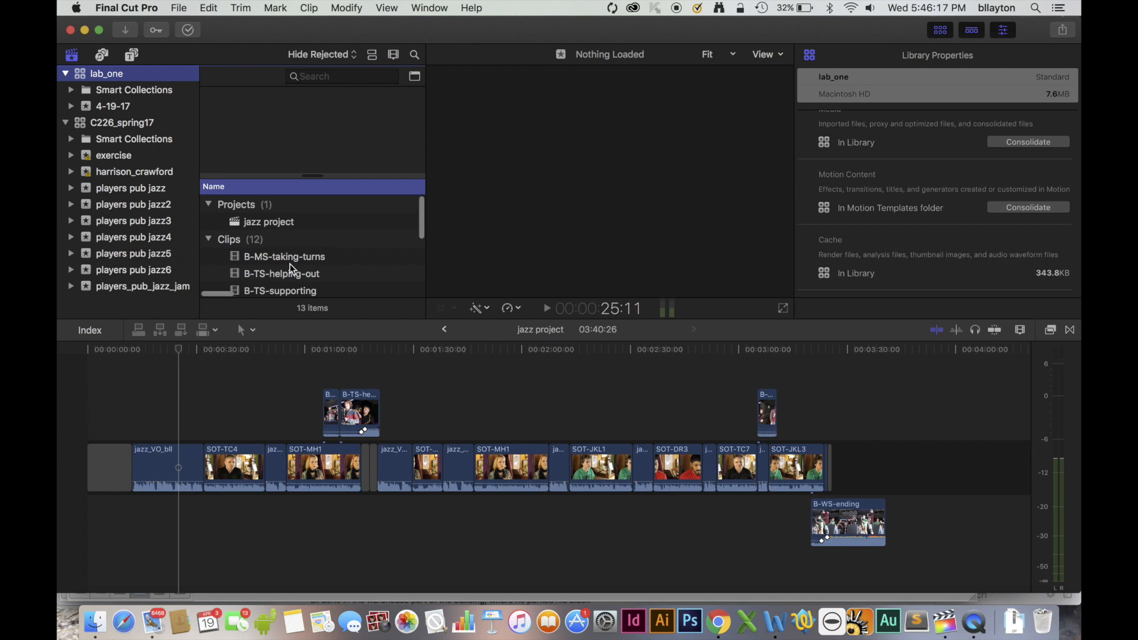
Filter the C226_spring17 library's clips for "Full" and open B-WS-Full-Stage from the exercise event.
left_click(310, 76)
type("Full")
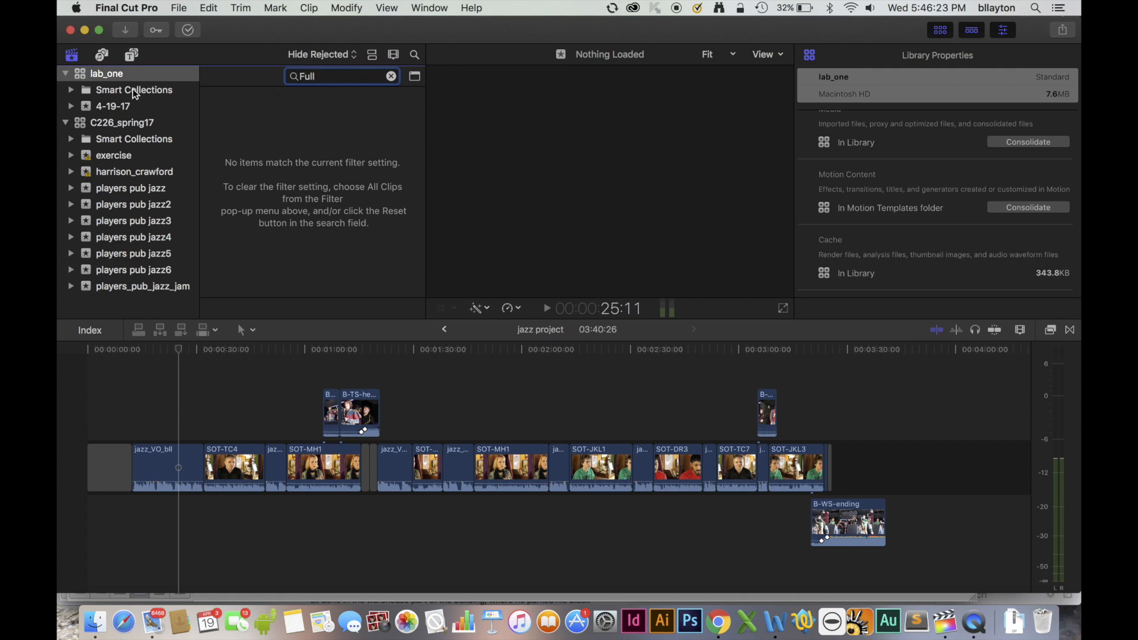
left_click(124, 122)
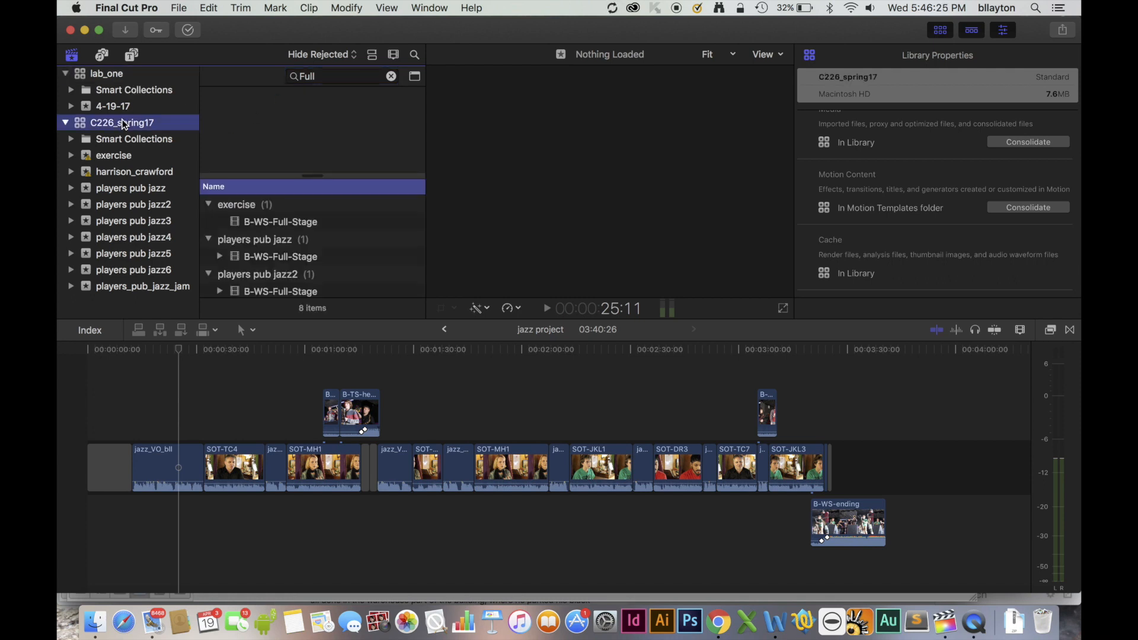
left_click(279, 223)
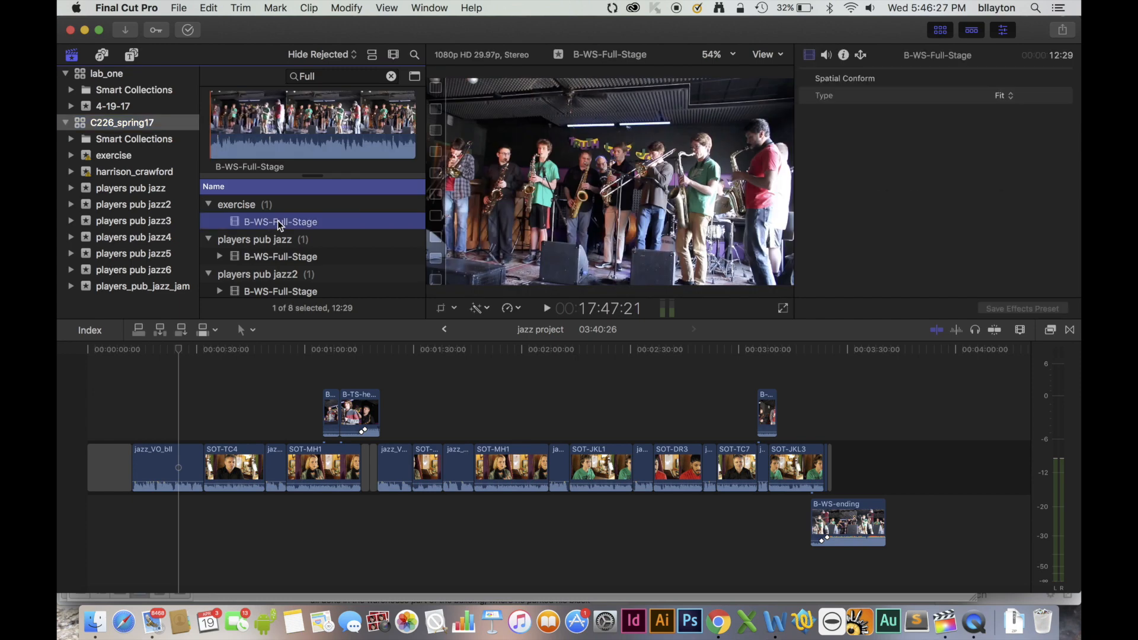
Mark the first 9:14 of B-WS-Full-Stage and connect it above the gap at the project's start.
left_click(215, 138)
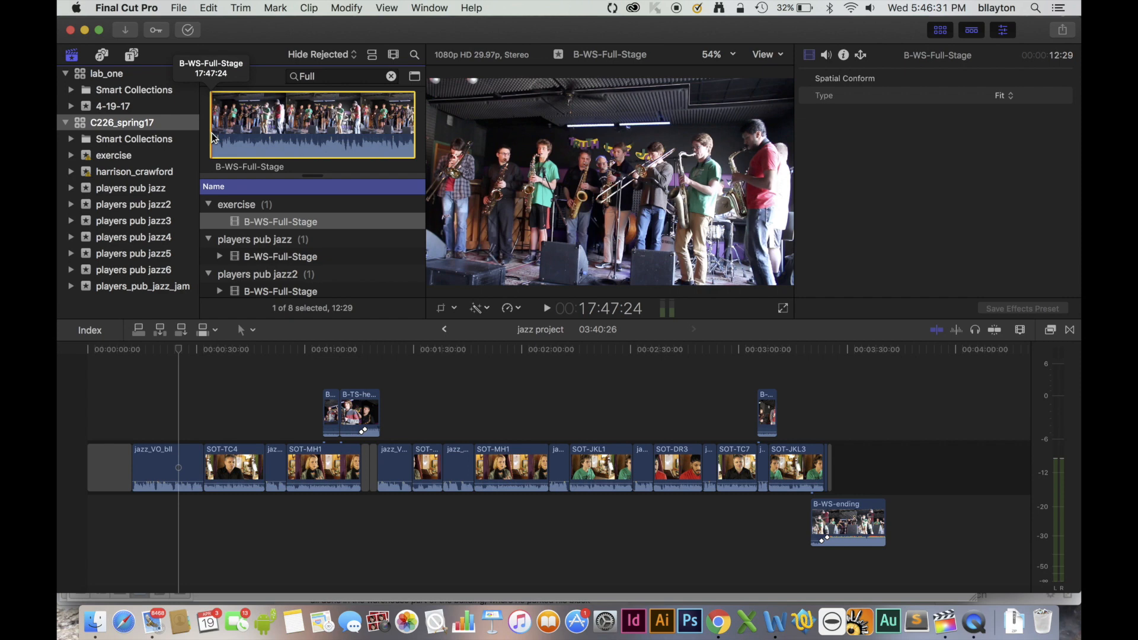
key("space")
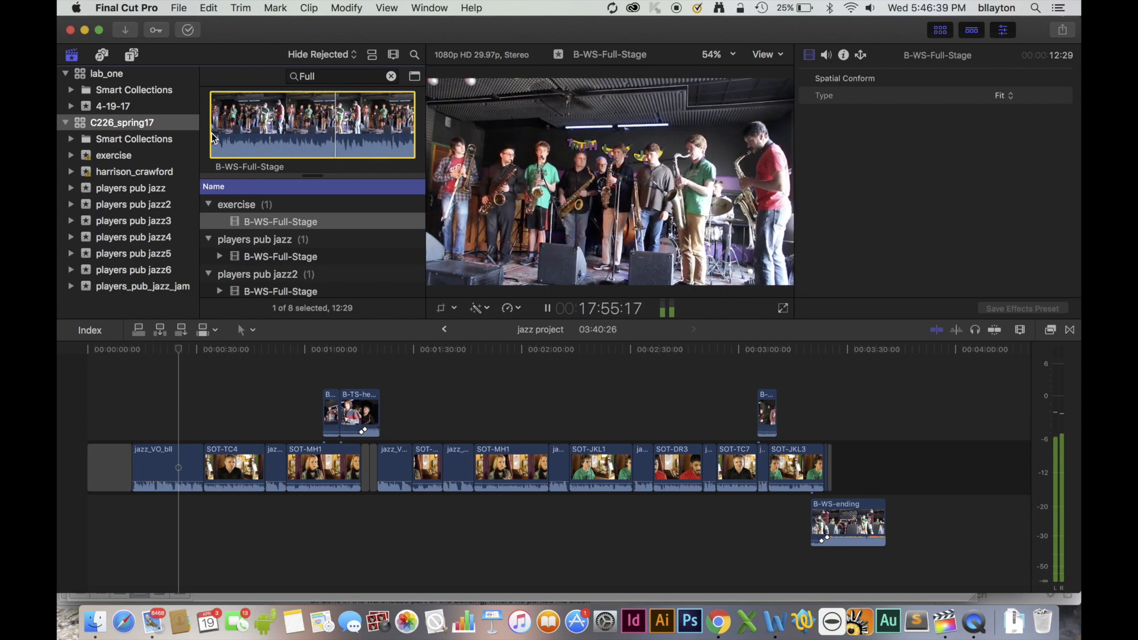
key("o")
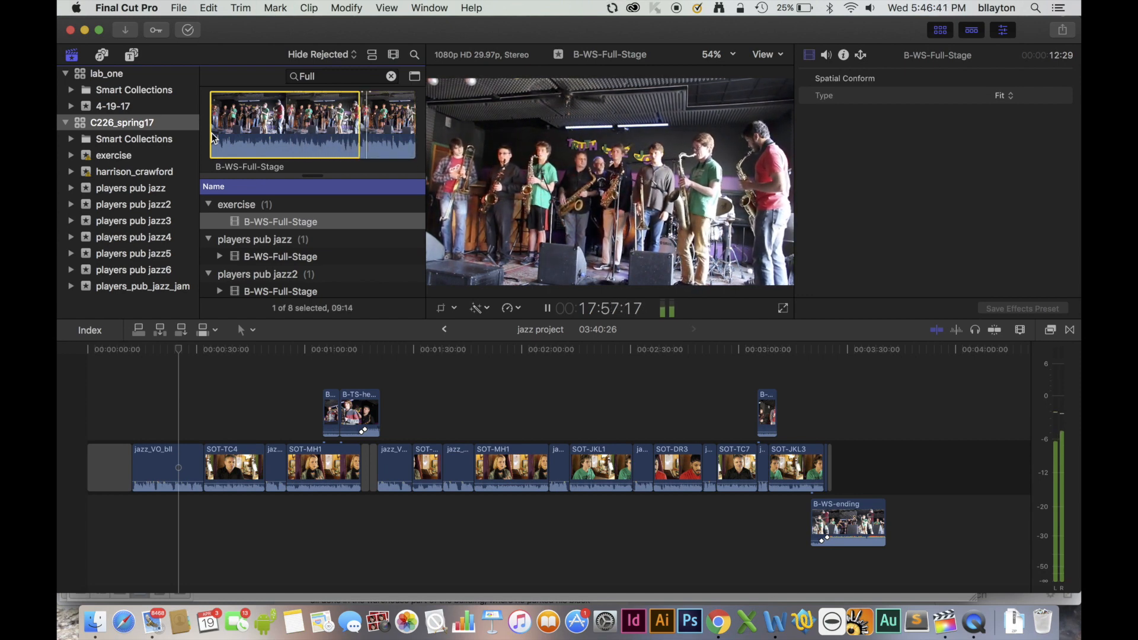
key("space")
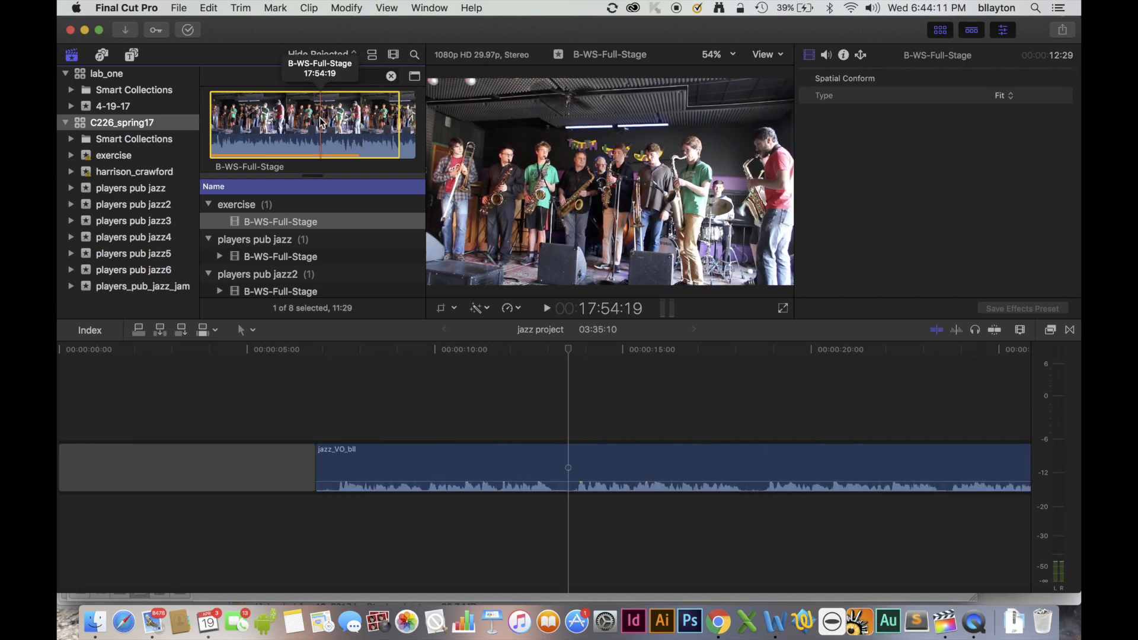
left_click_drag(305, 139, 82, 419)
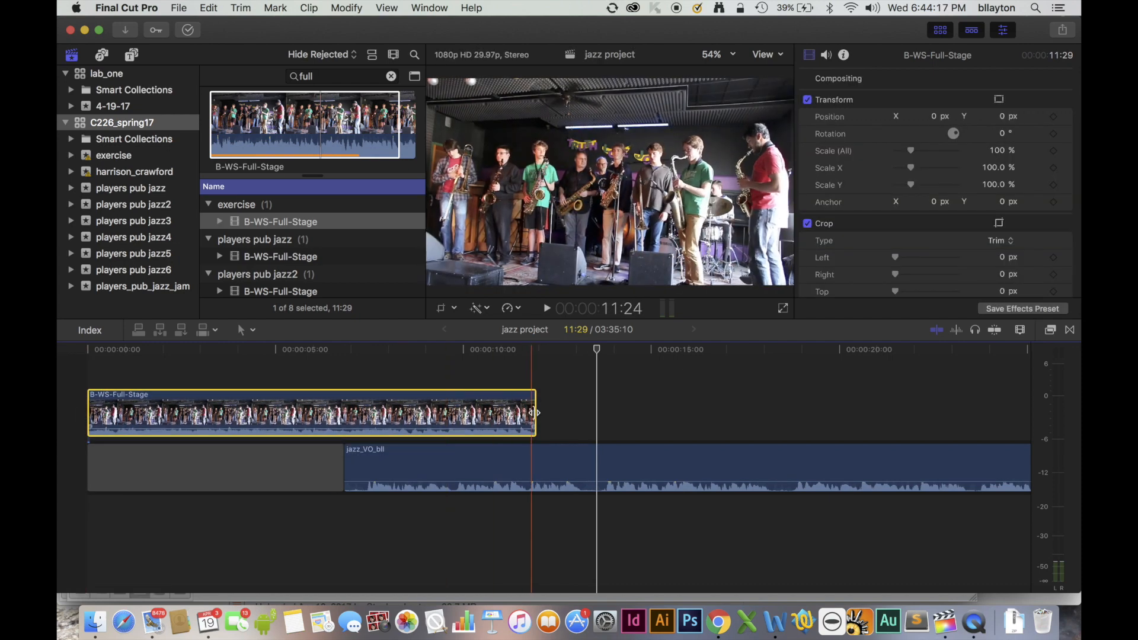
Extend B-WS-Full-Stage to 12:27 and lower its volume after two keyframes placed where jazz_VO_bll begins, playing back the result.
left_click_drag(536, 412, 573, 413)
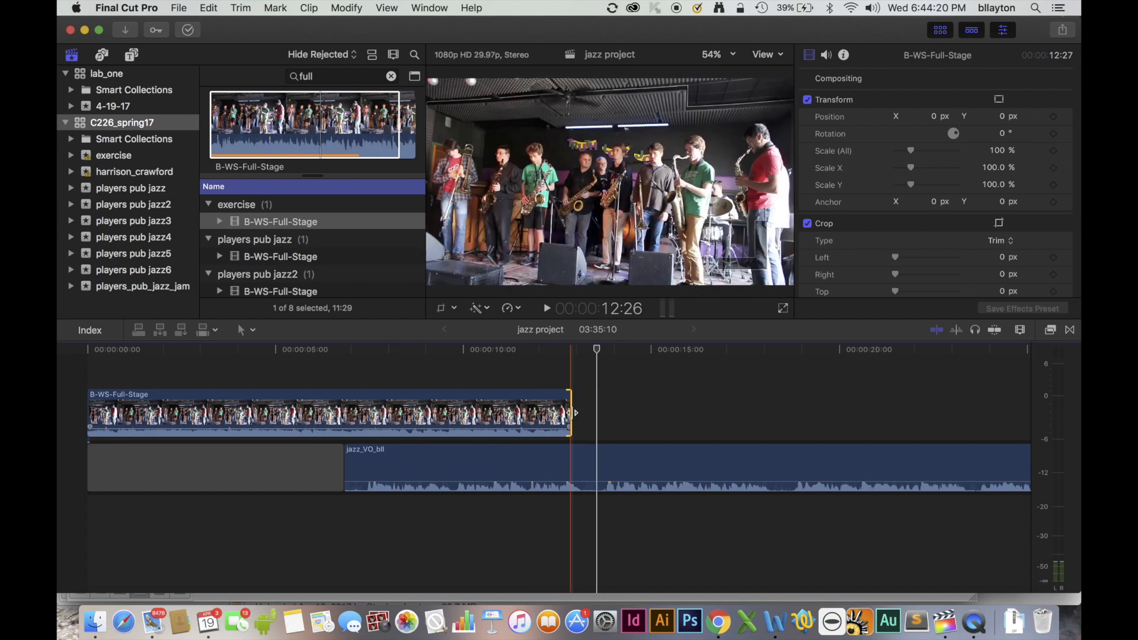
left_click(345, 429, "alt")
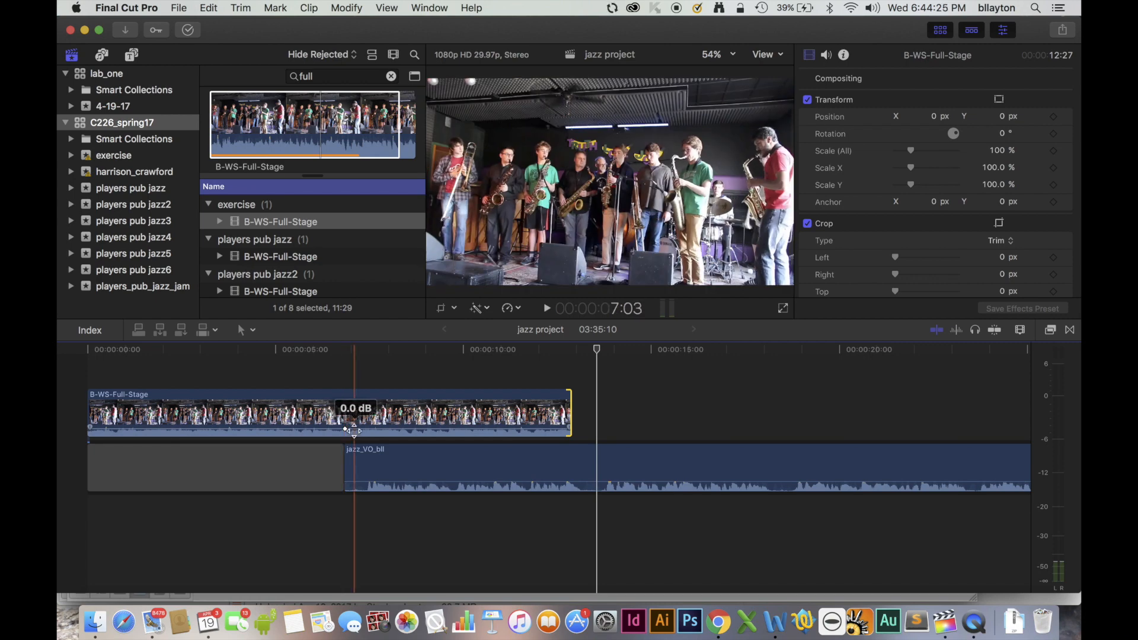
left_click(355, 429, "alt")
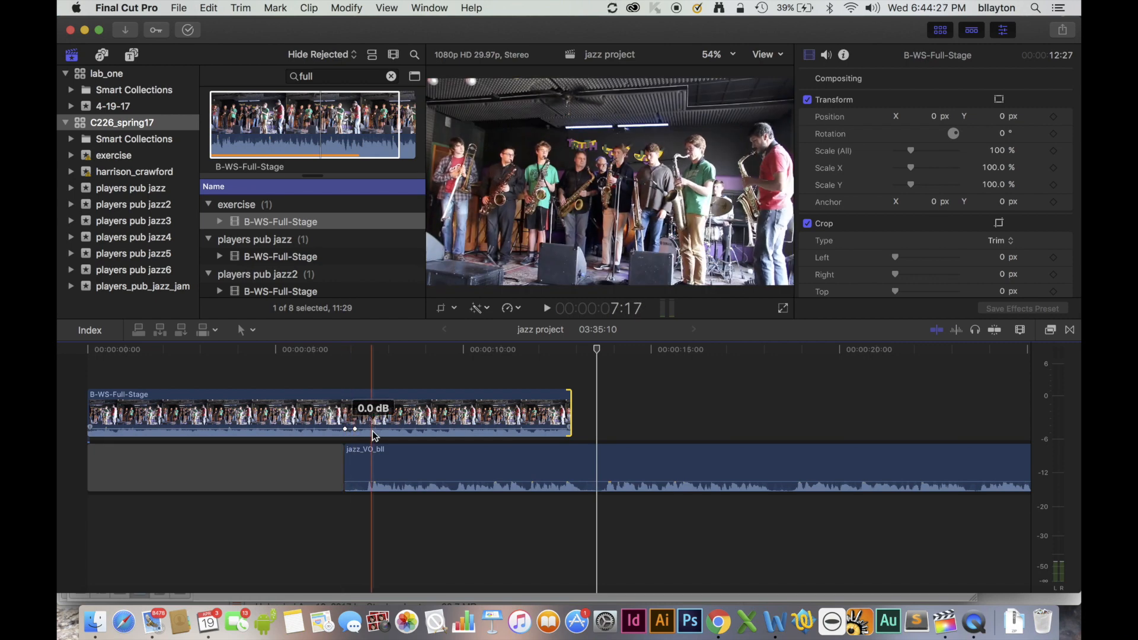
left_click_drag(373, 428, 375, 432)
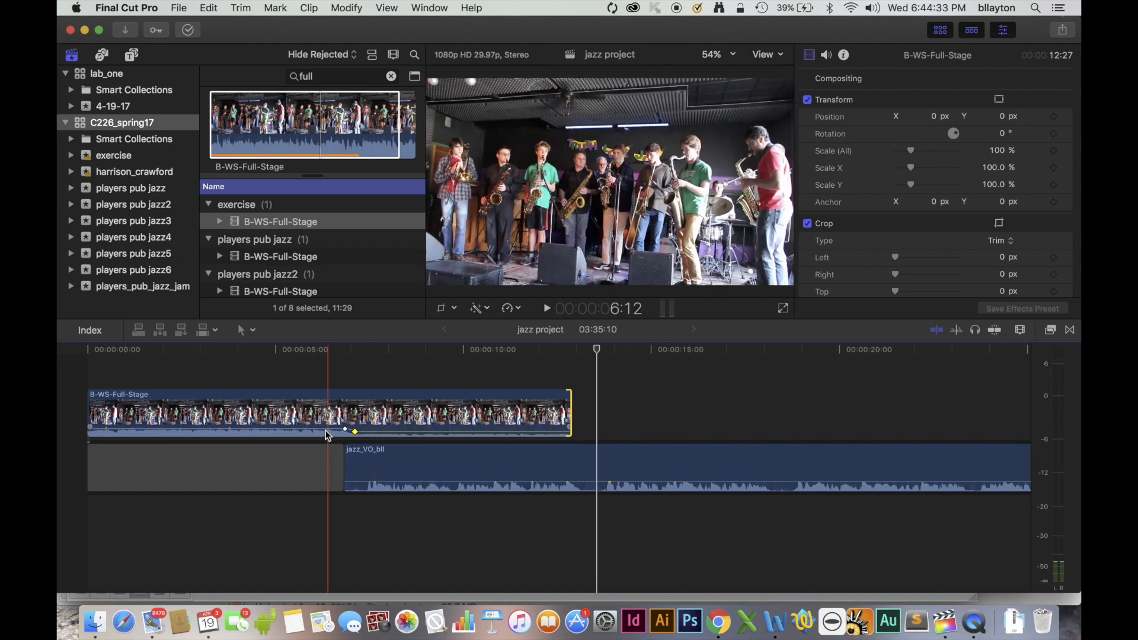
left_click(259, 350)
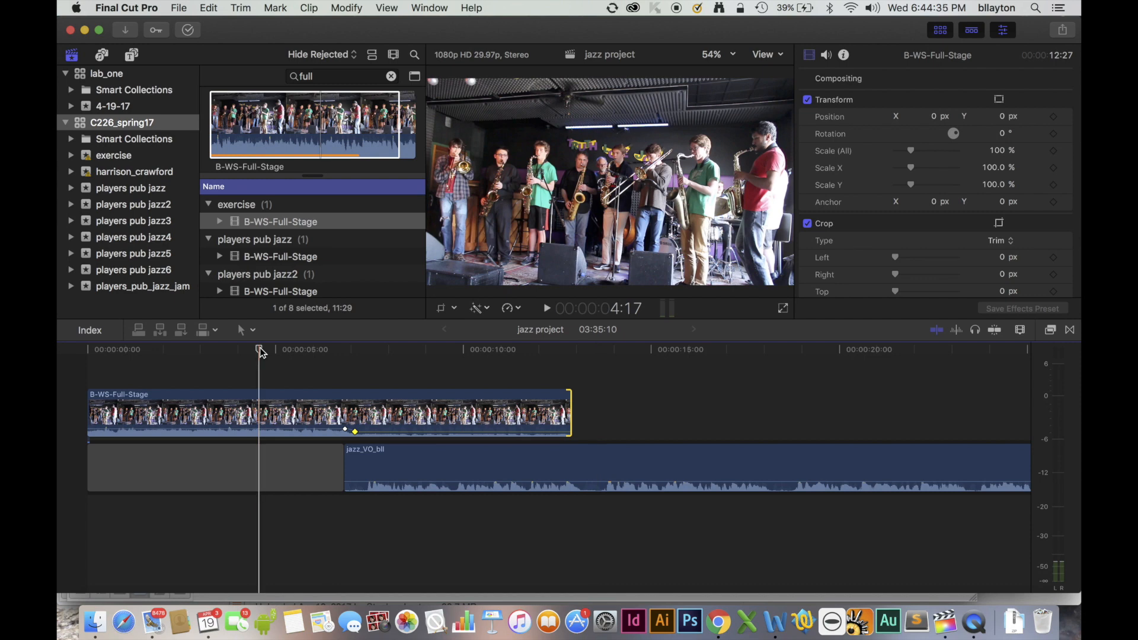
key("space")
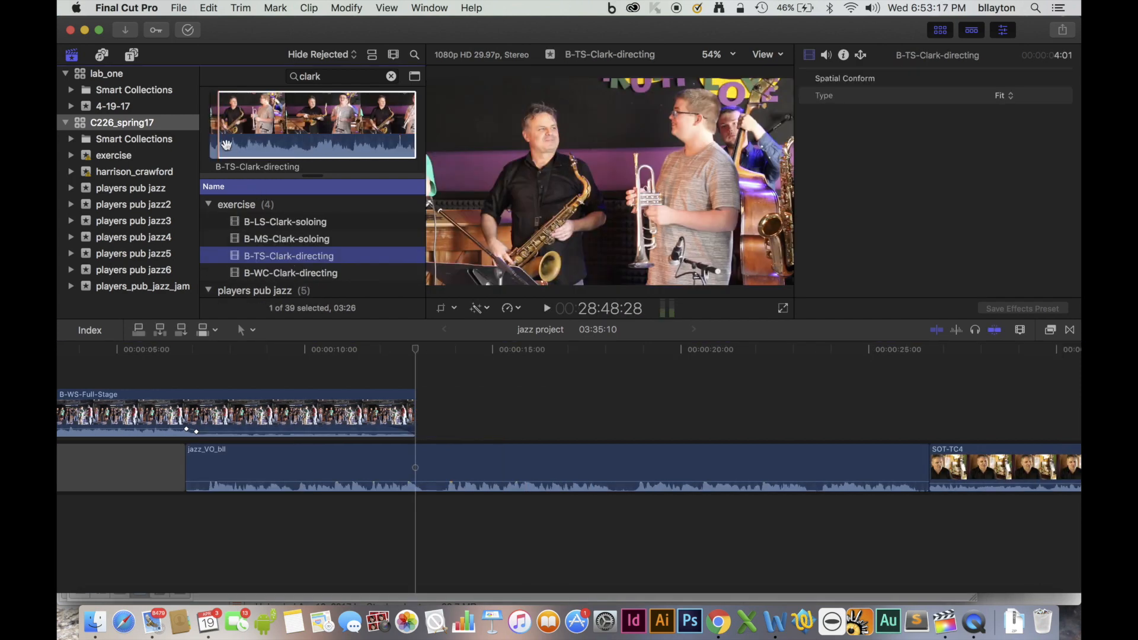
Preview B-TS-Clark-directing, connect its marked 3:26 range directly after B-WS-Full-Stage and lower its volume.
left_click(225, 145)
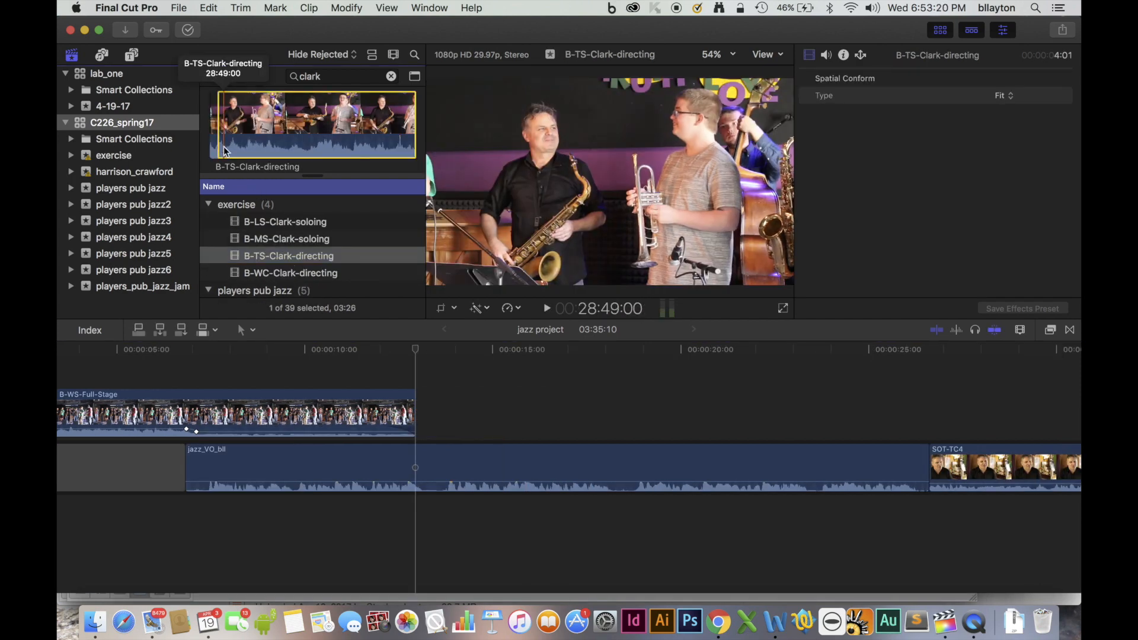
key("space")
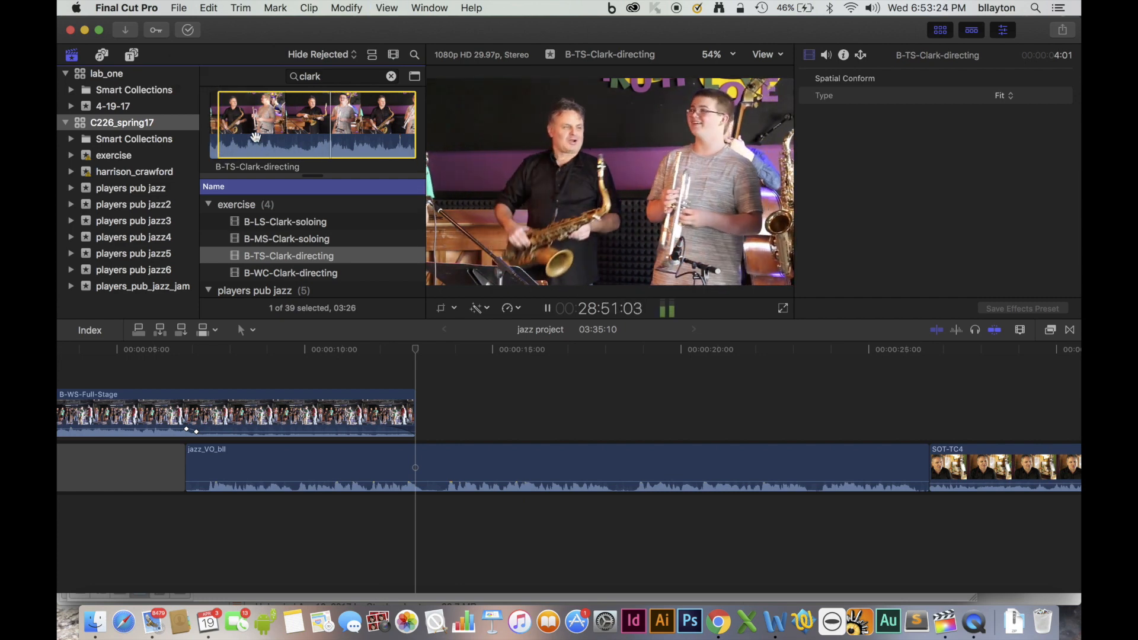
key("space")
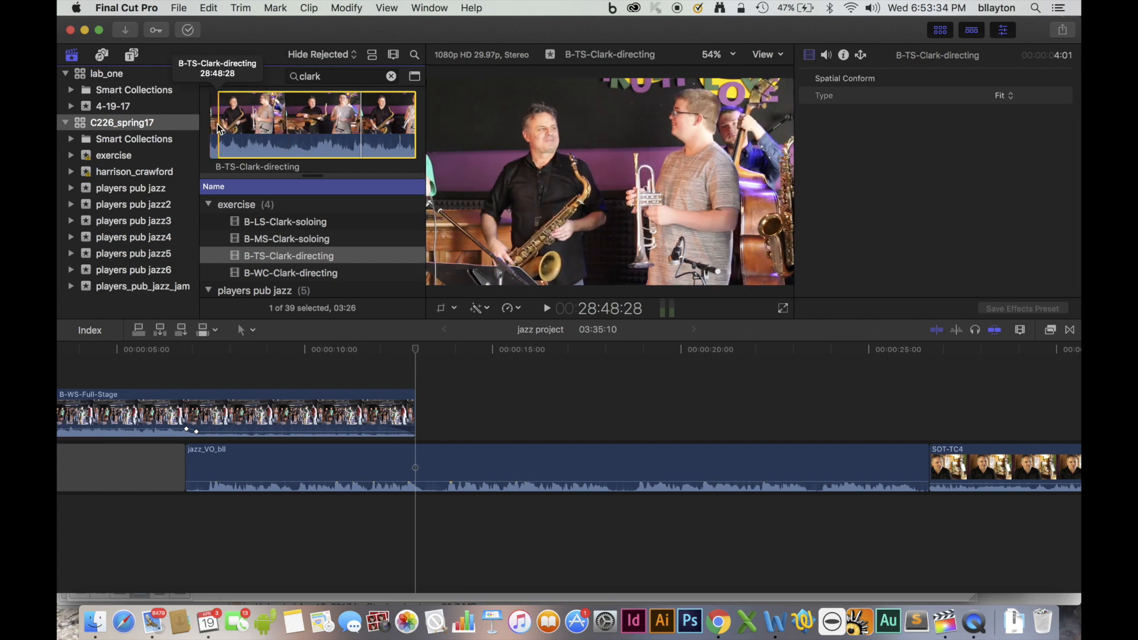
left_click_drag(359, 127, 430, 412)
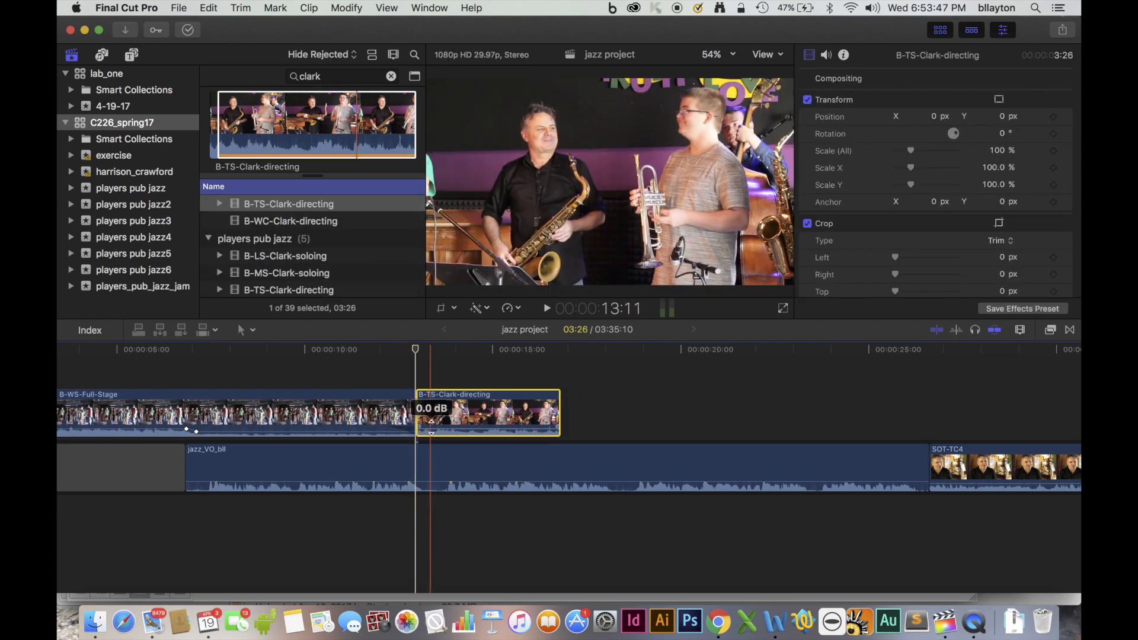
left_click_drag(431, 419, 431, 432)
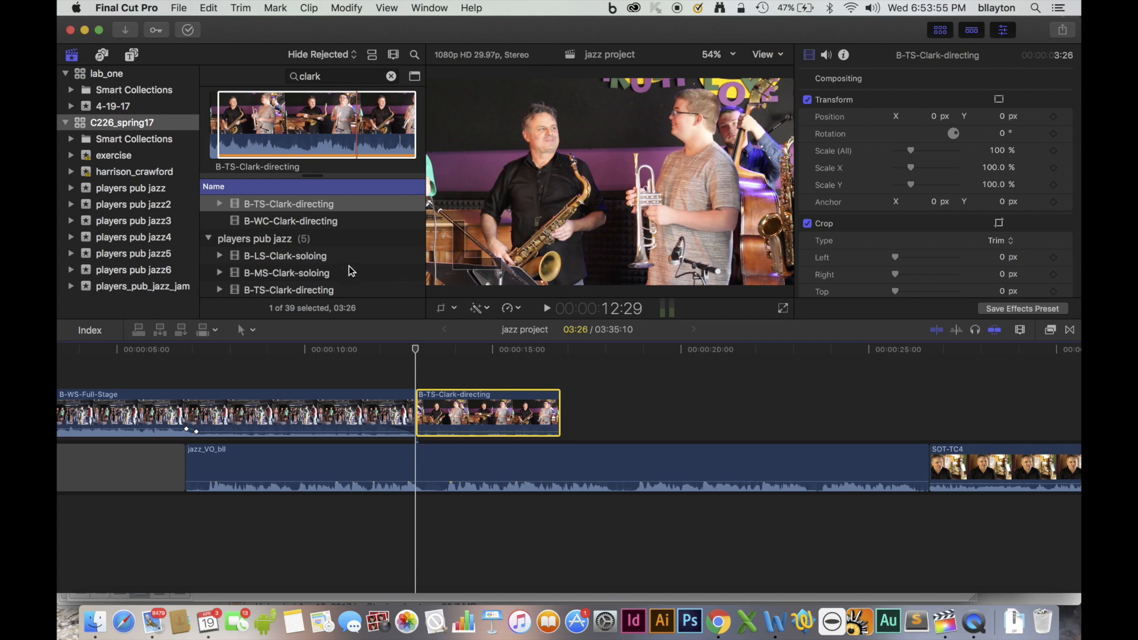
Preview B-WC-Clark-directing and connect its marked 6:17 range directly after B-TS-Clark-directing.
left_click(334, 223)
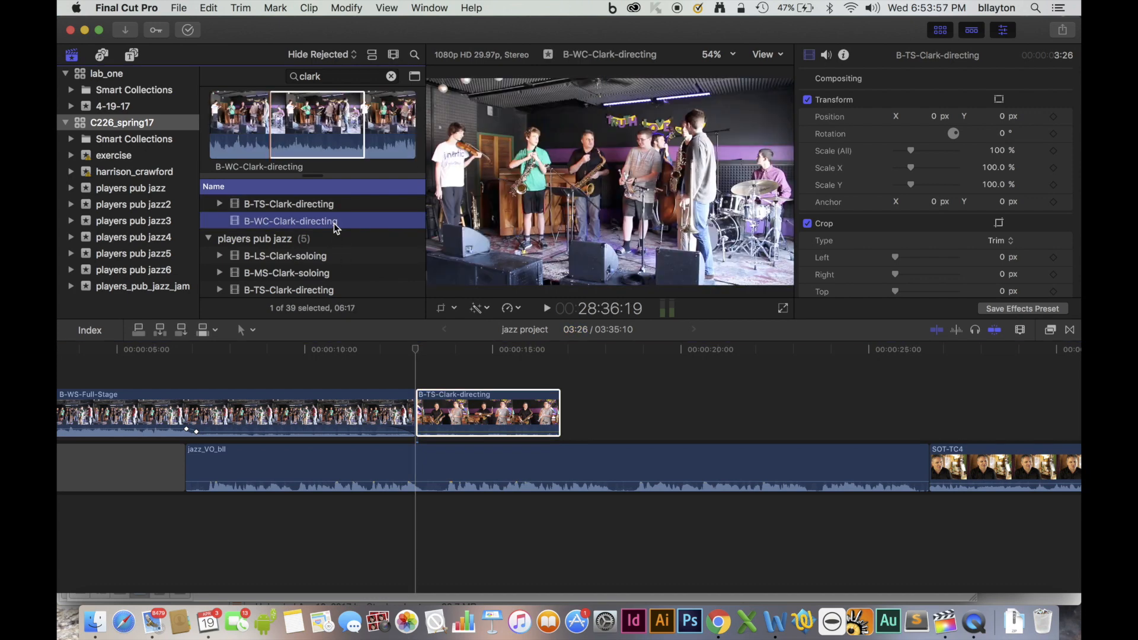
left_click(265, 141)
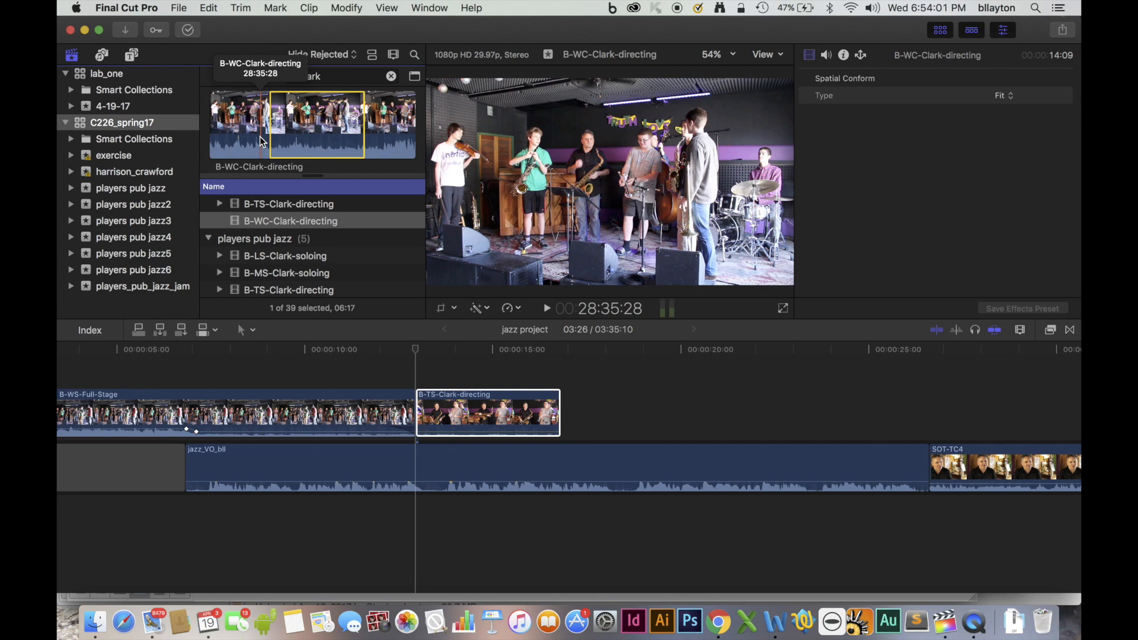
key("space")
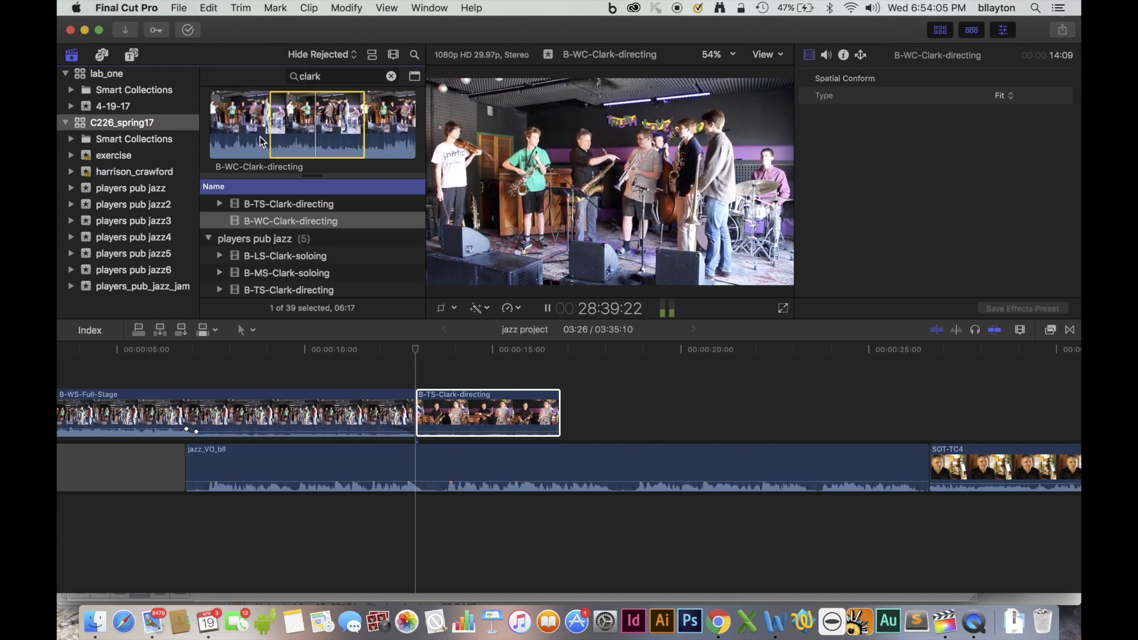
key("space")
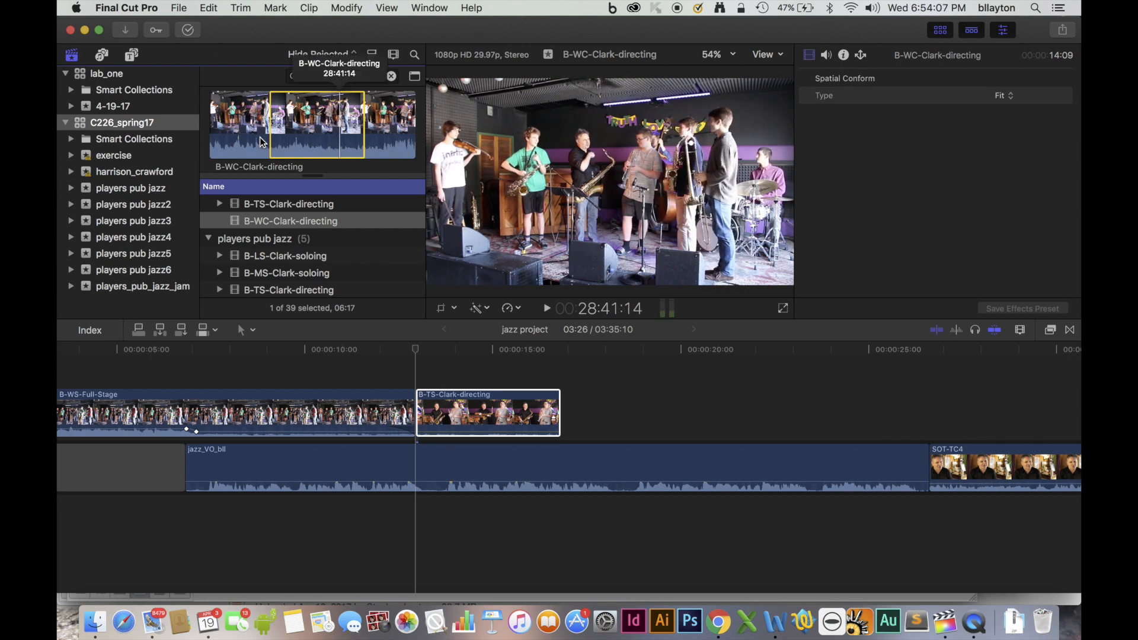
left_click_drag(314, 121, 569, 417)
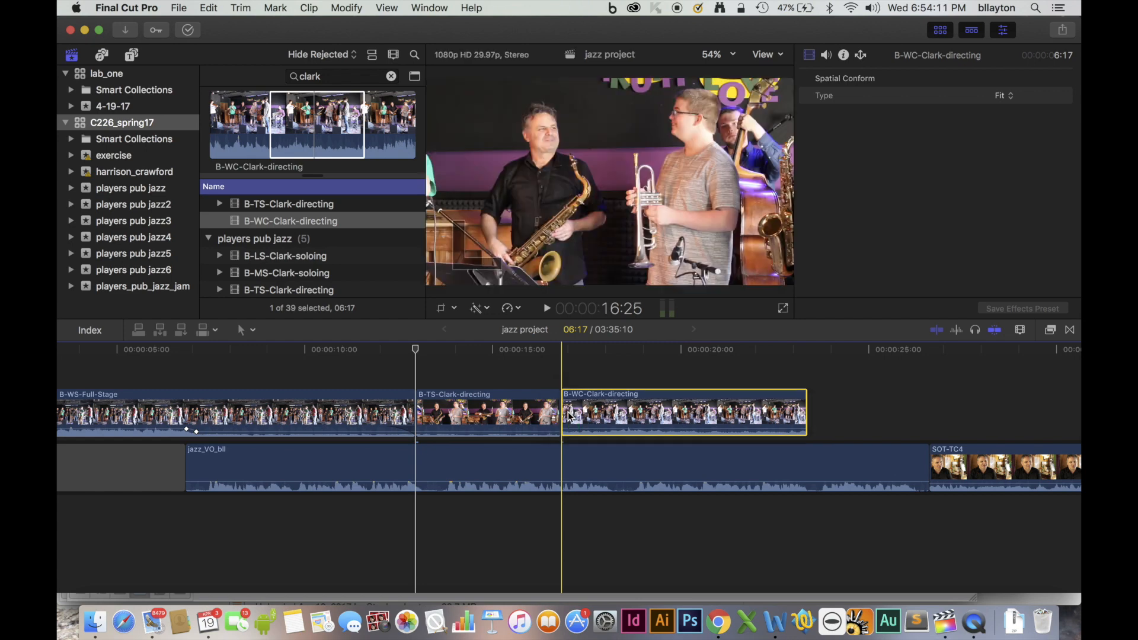
Preview B-LS-Clark-soloing from the players pub jazz event and mark its first 6:11 as the selected range.
left_click(307, 244)
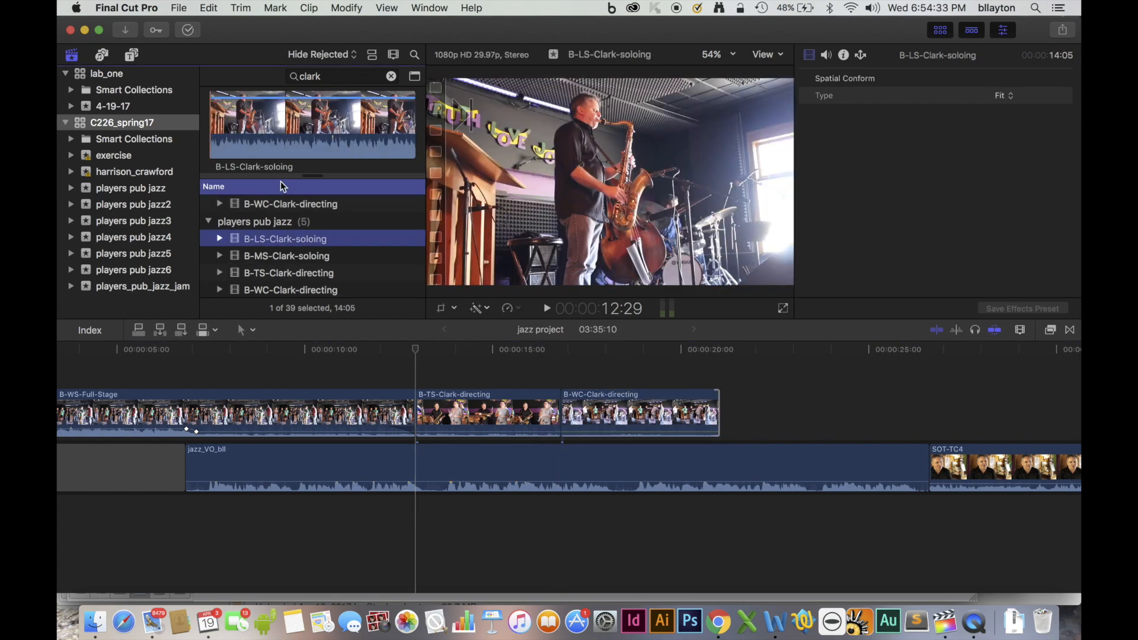
key("space")
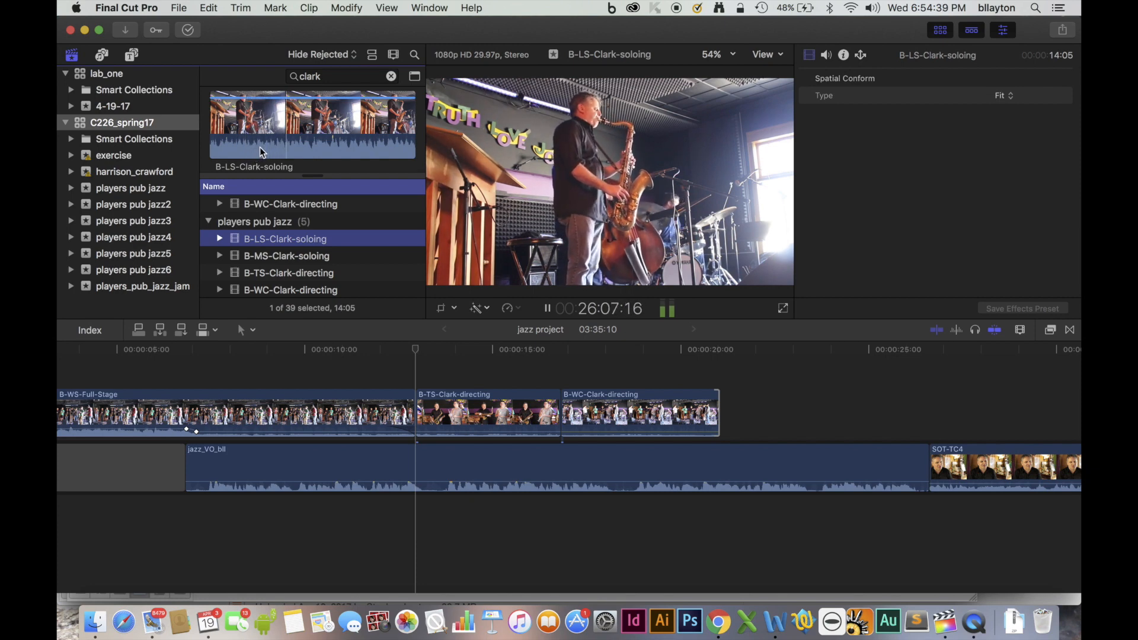
key("o")
key("space")
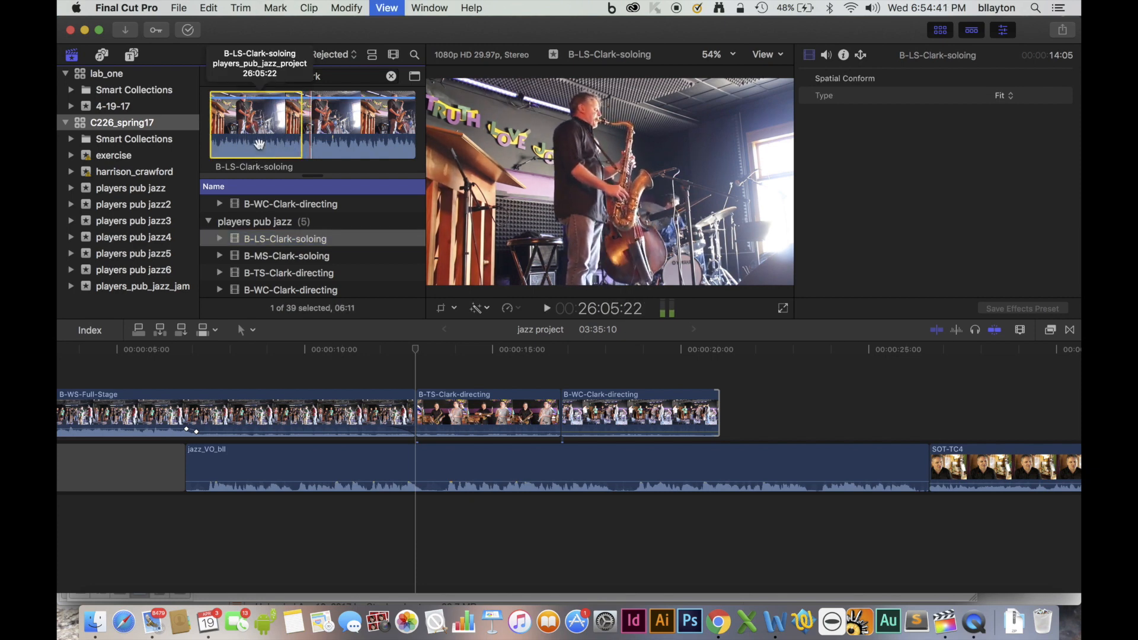
Connect the marked B-LS-Clark-soloing range directly after B-WC-Clark-directing and trim its end to a duration of 2:11.
left_click_drag(260, 144, 787, 423)
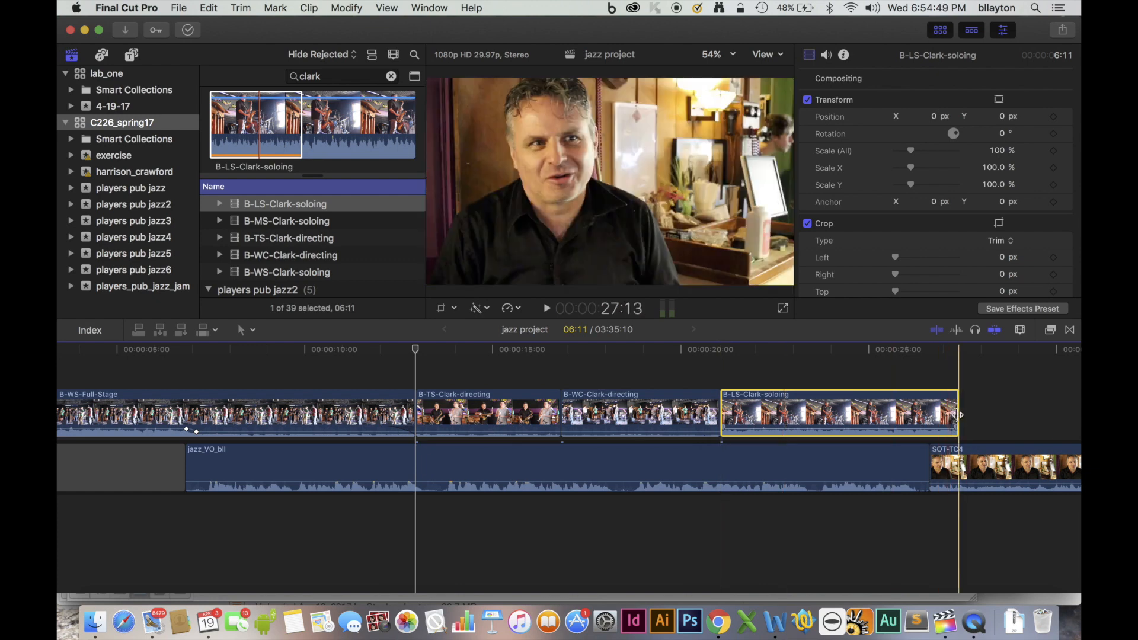
left_click(956, 414)
left_click_drag(956, 413, 808, 413)
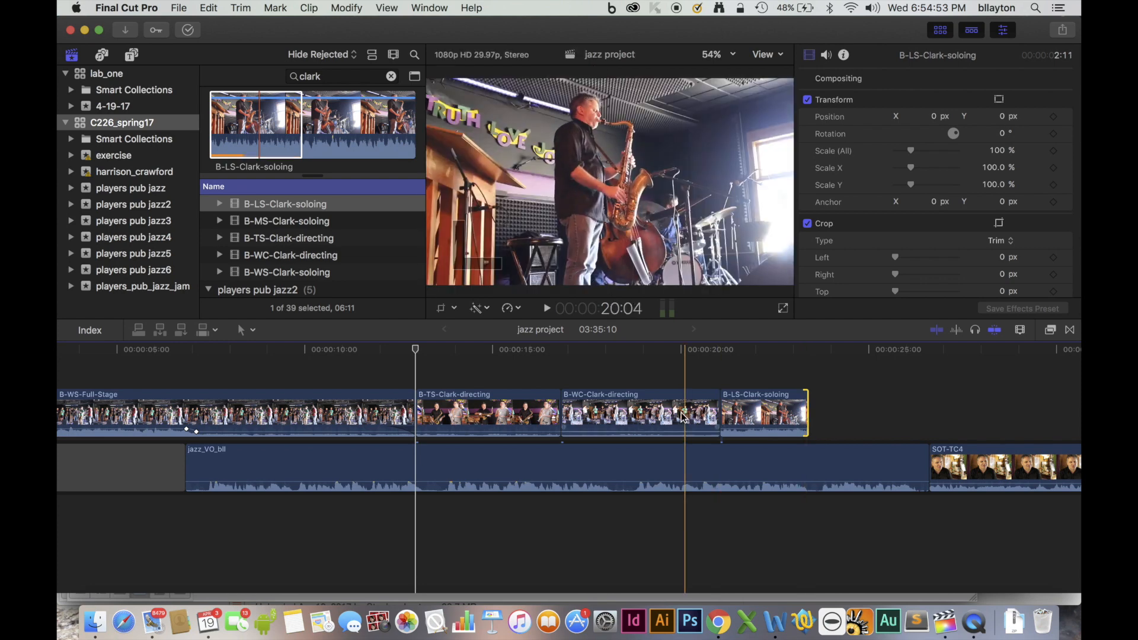
Shorten the end of B-WC-Clark-directing and move B-LS-Clark-soloing 1:18 earlier to close the gap between them.
left_click_drag(718, 409, 658, 409)
left_click_drag(748, 411, 688, 411)
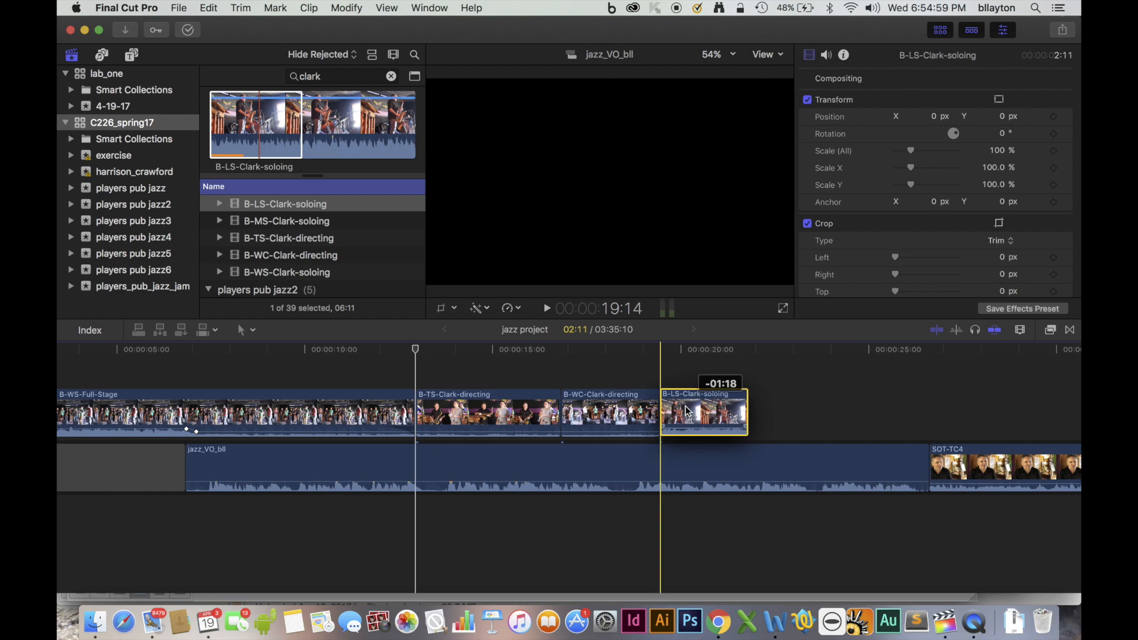
left_click_drag(687, 411, 687, 411)
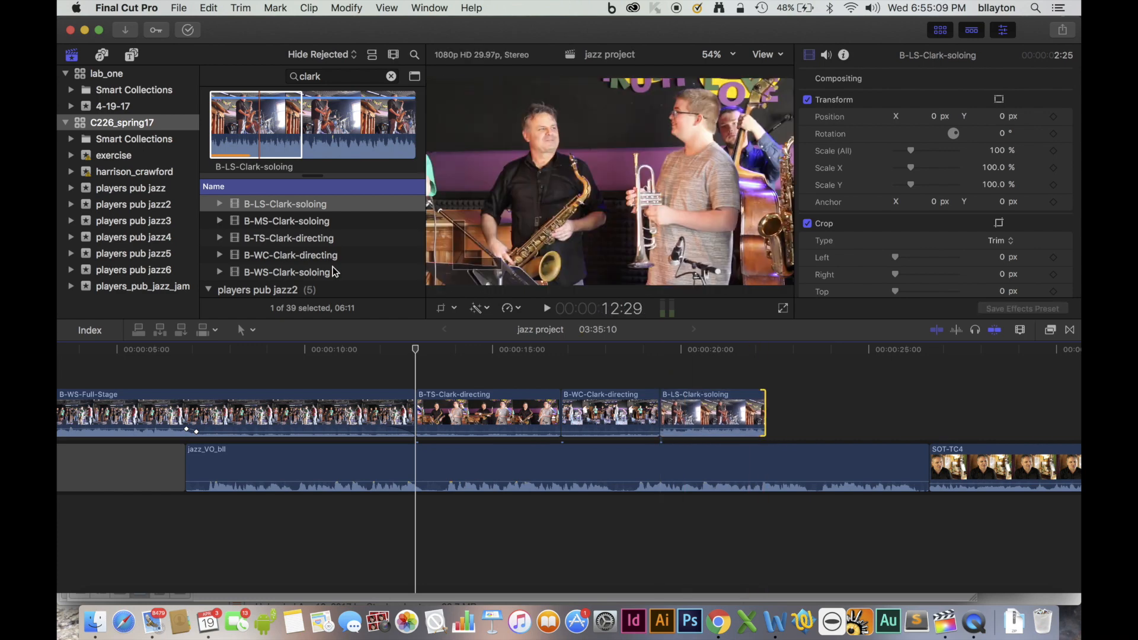
Preview B-WS-Clark-soloing, play through B-MS-Clark-soloing and select the whole B-MS-Clark-soloing clip.
left_click(334, 271)
left_click(334, 271)
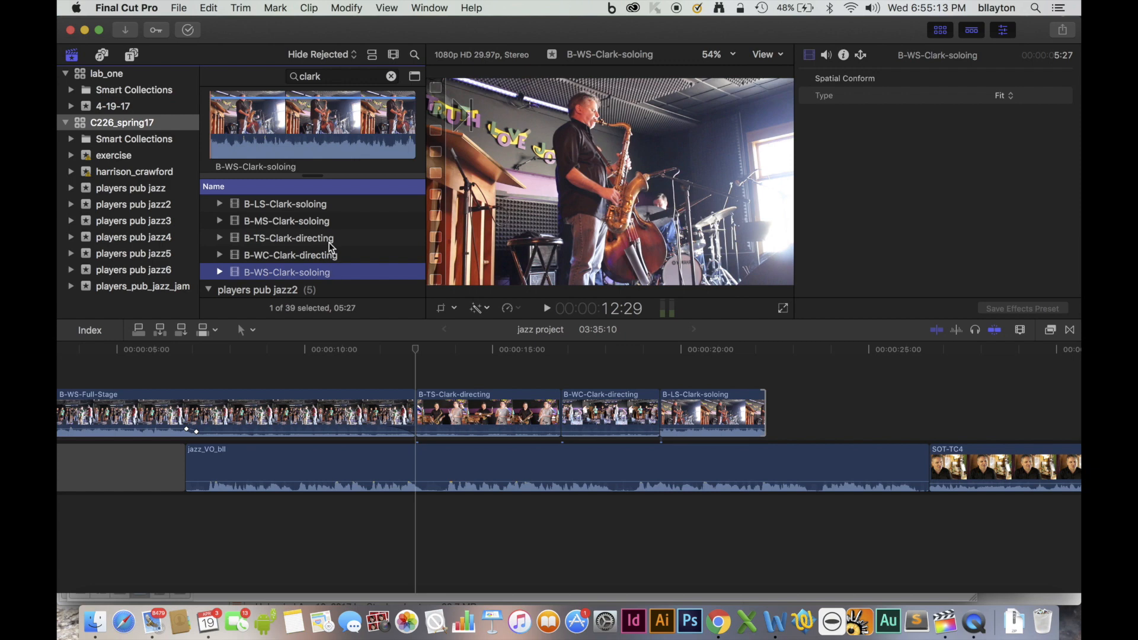
left_click(326, 224)
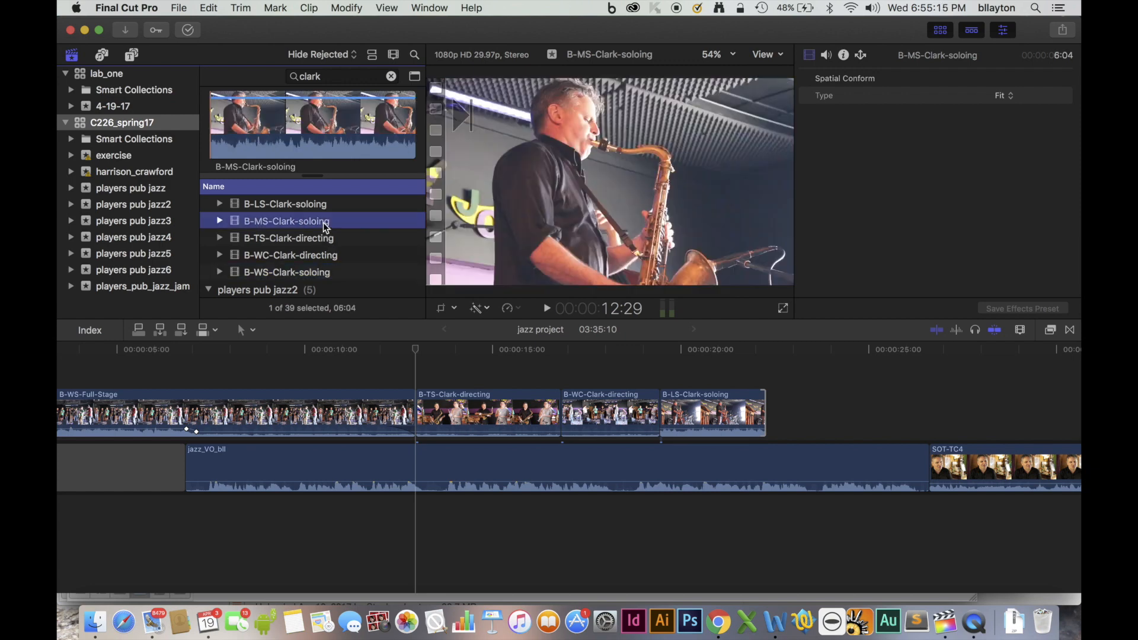
left_click(260, 149)
key("space")
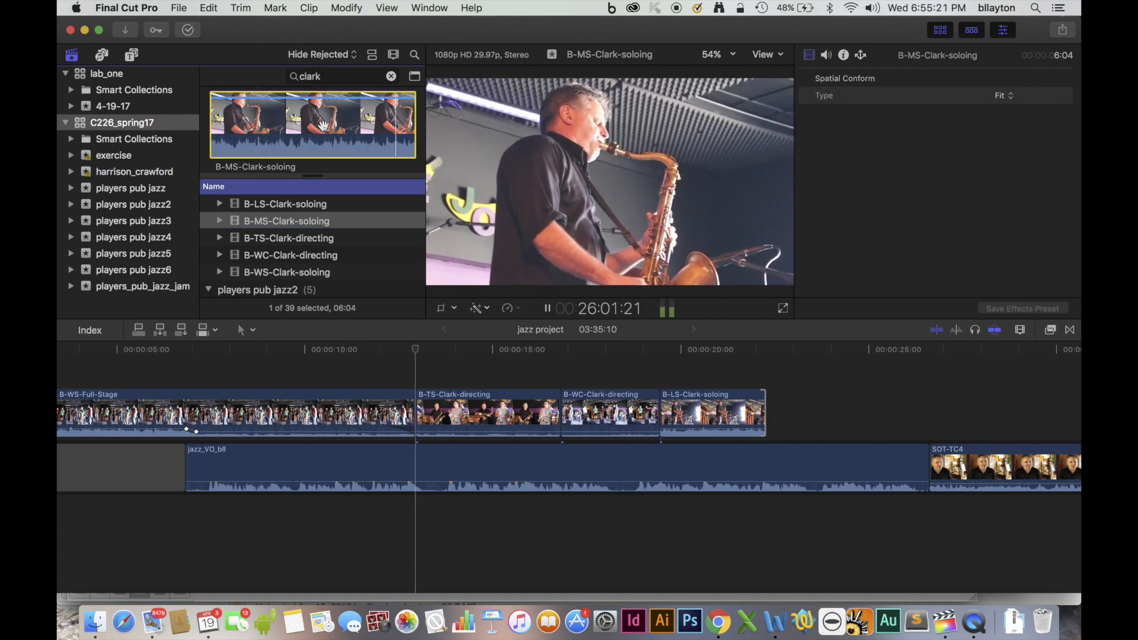
key("space")
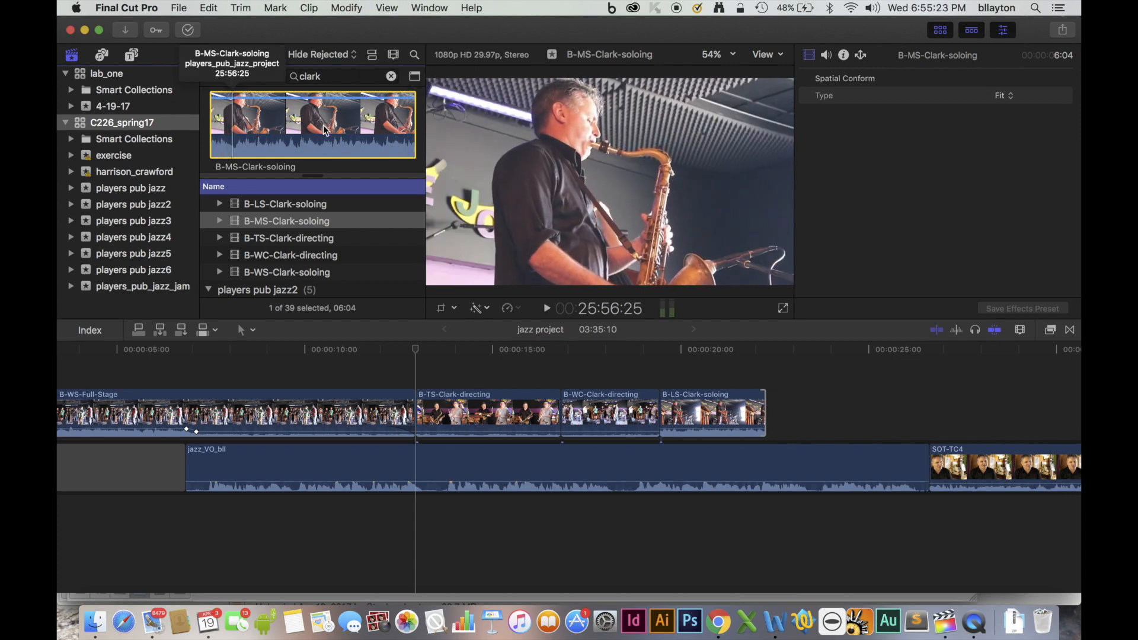
Connect B-MS-Clark-soloing directly after B-LS-Clark-soloing and trim its end to the start of SOT-TC4.
left_click_drag(416, 350, 768, 372)
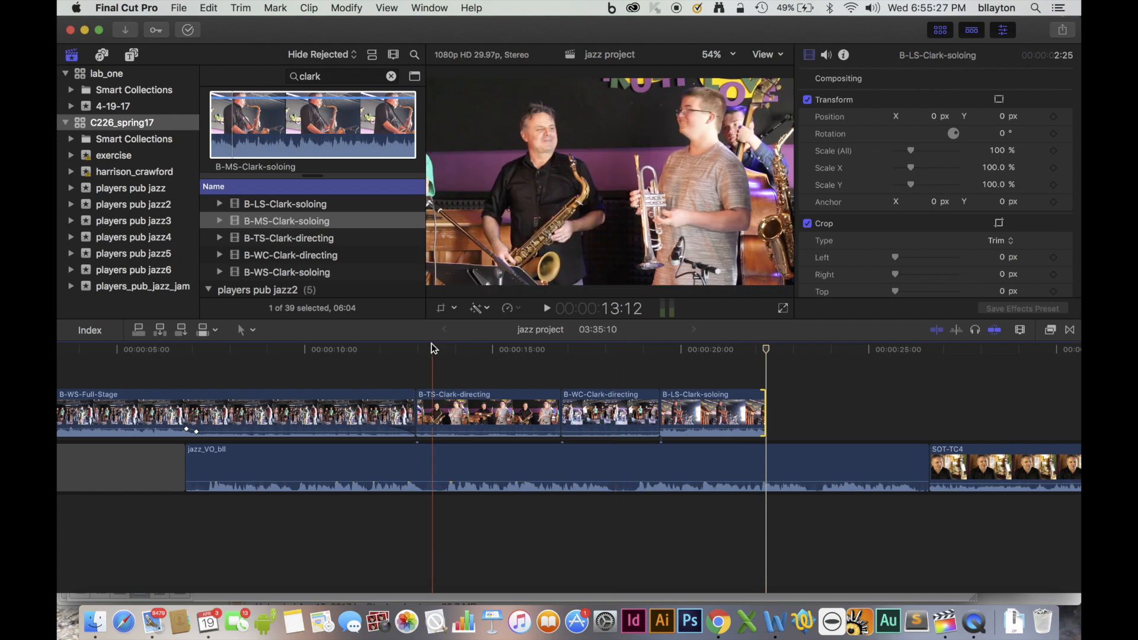
left_click(142, 332)
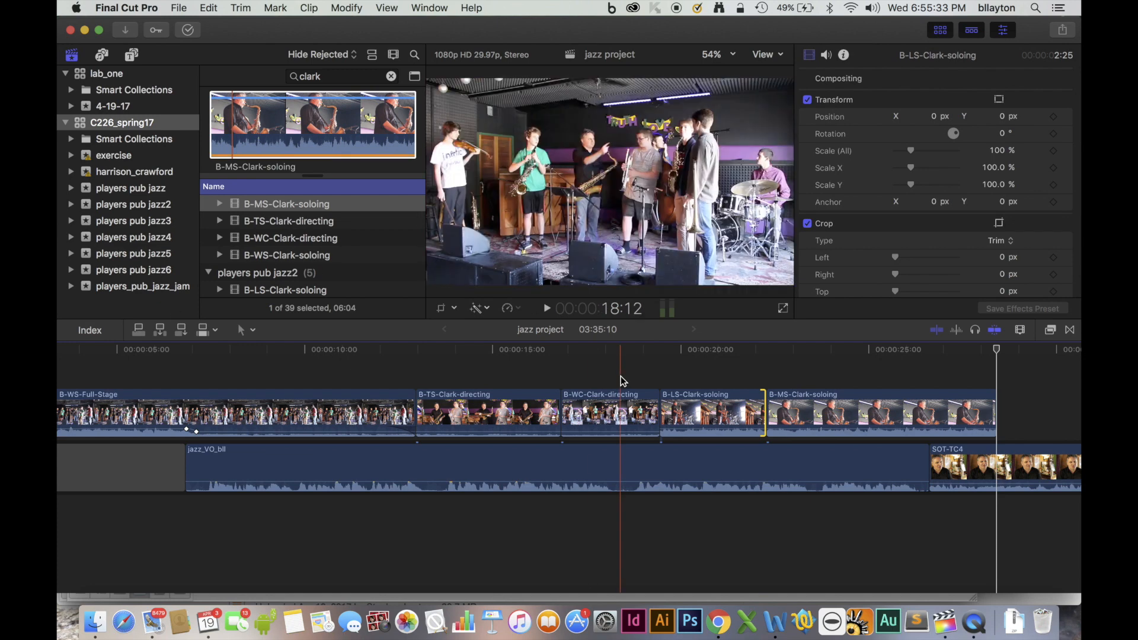
left_click_drag(995, 405, 929, 418)
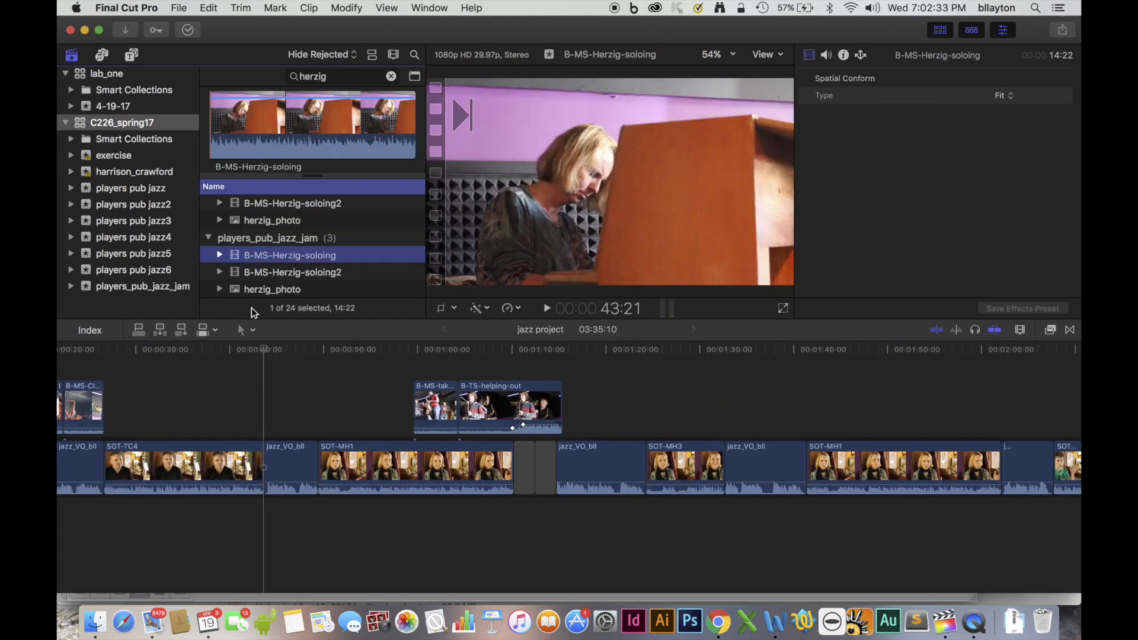
With the Position tool, move every clip following SOT-TC4 about 7 seconds later to open a gap after SOT-TC4.
left_click(246, 333)
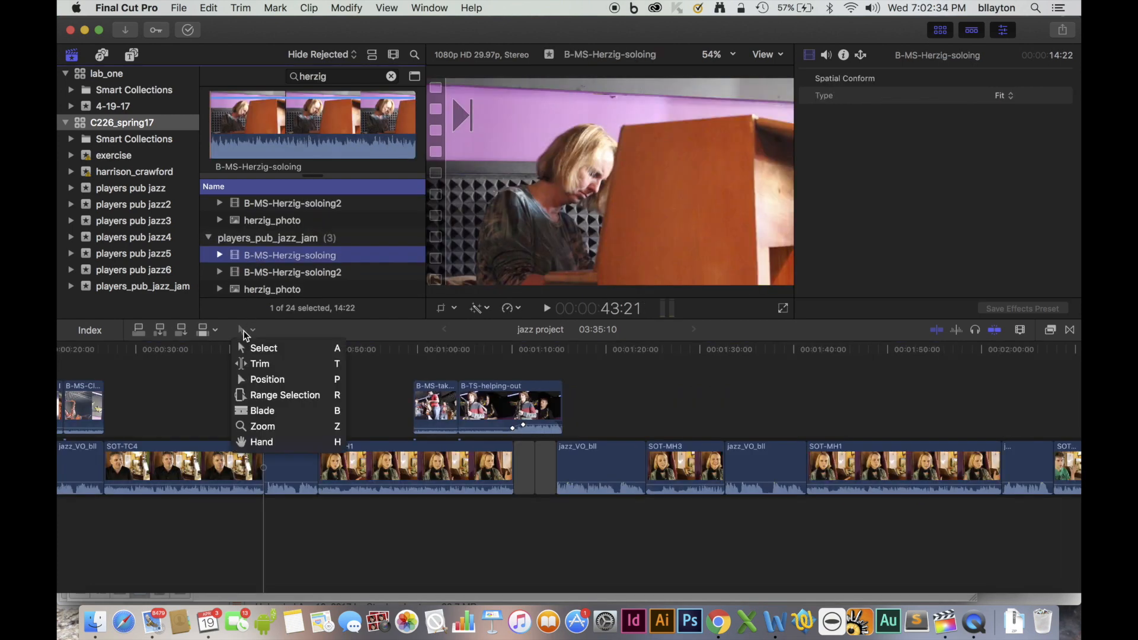
left_click(272, 387)
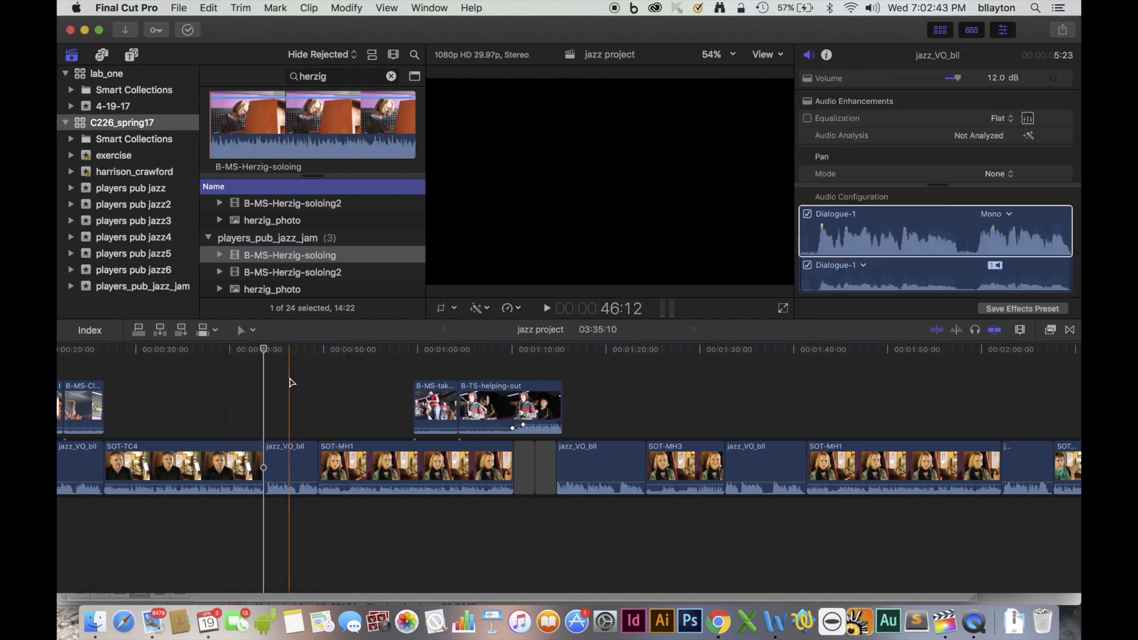
left_click_drag(290, 383, 877, 558)
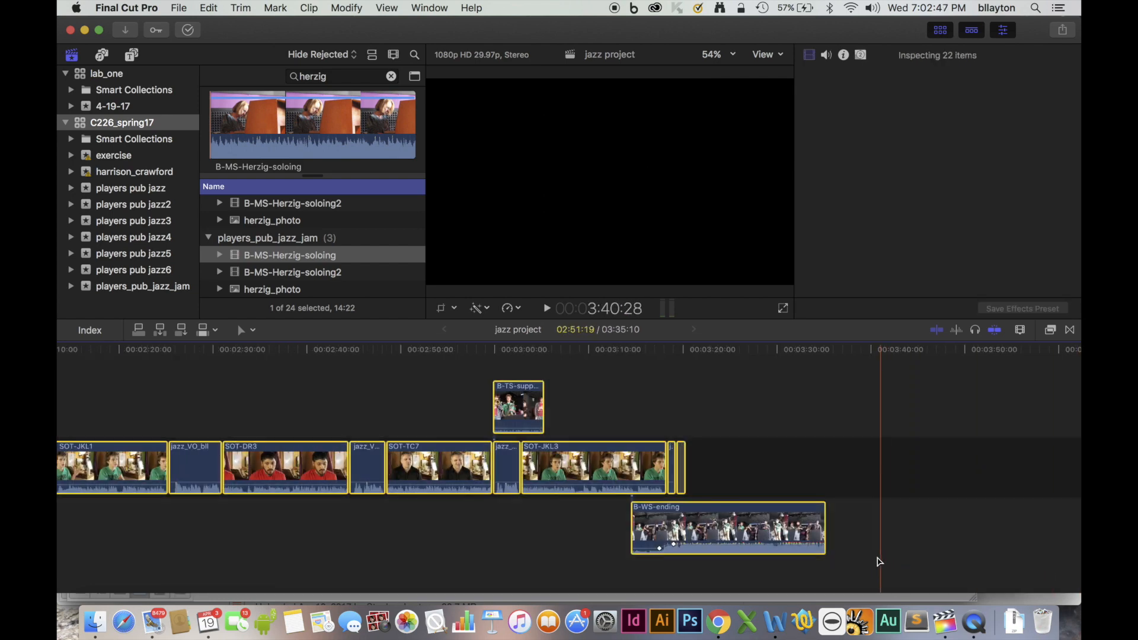
scroll(879, 553, "left", 15)
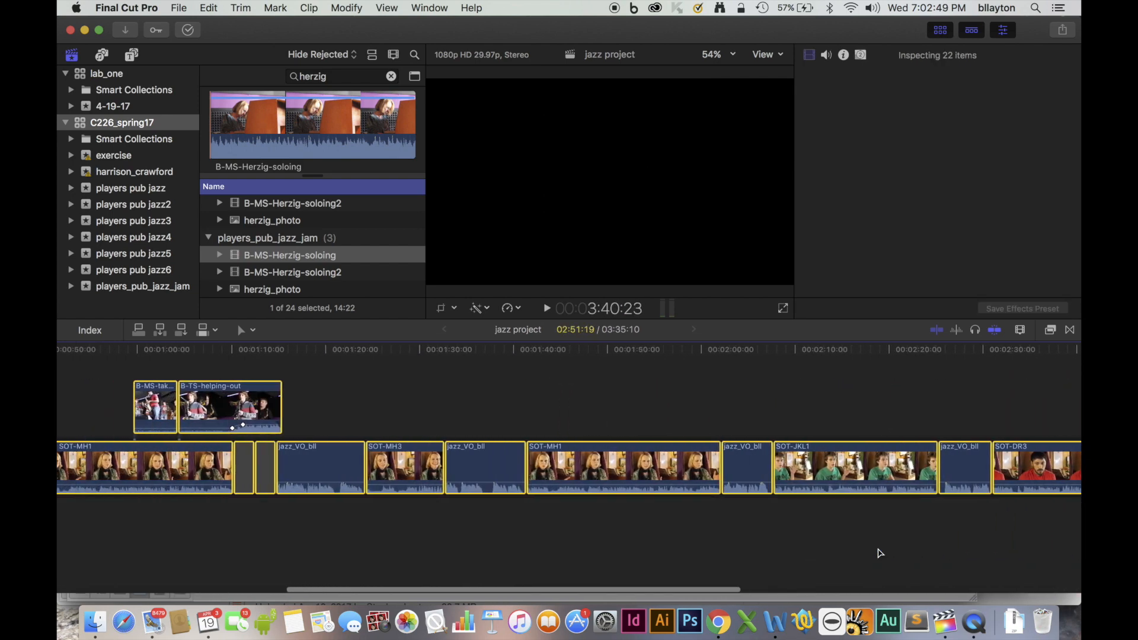
scroll(879, 553, "left", 8)
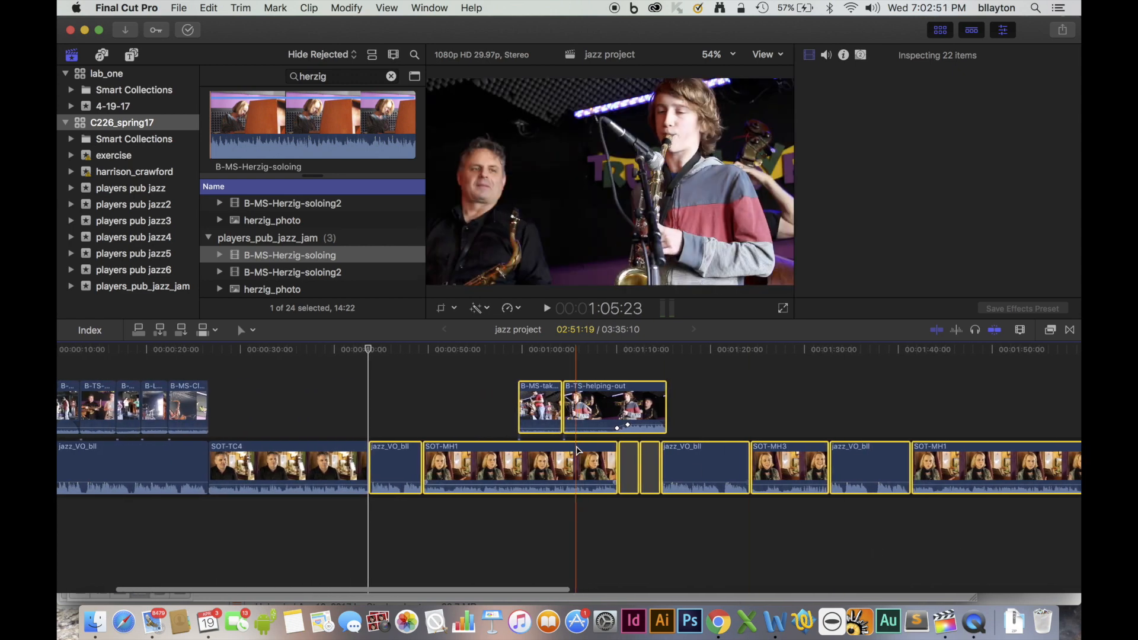
left_click_drag(396, 470, 463, 470)
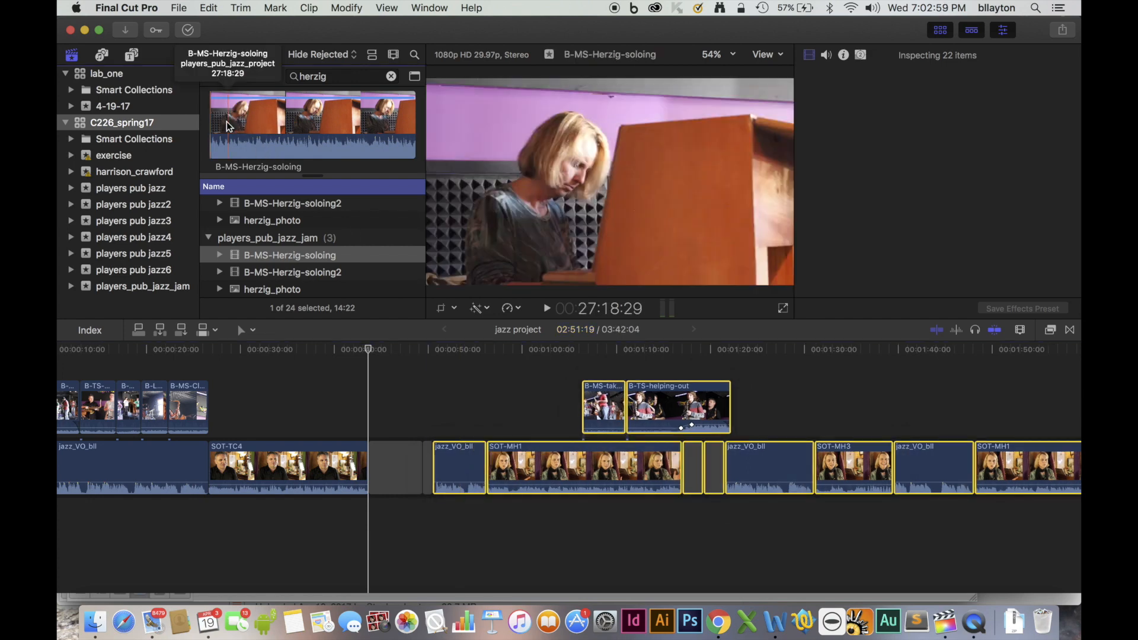
Mark an 8:20 range of B-MS-Herzig-soloing, connect it at the end of SOT-TC4 and play back the edit.
left_click(226, 124)
left_click(213, 127)
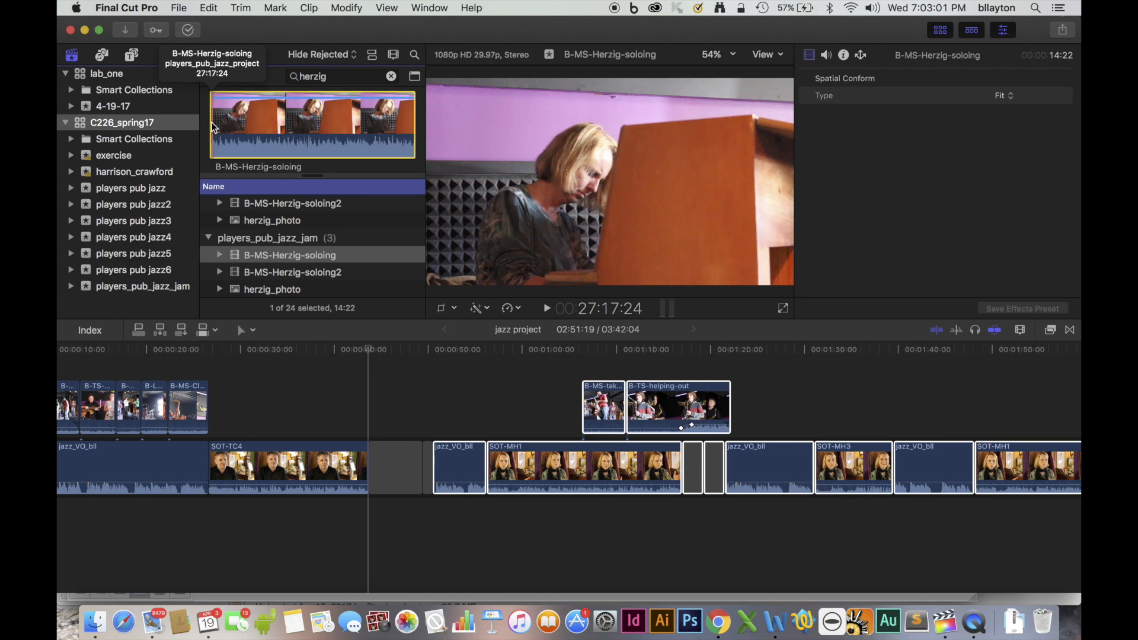
key("space")
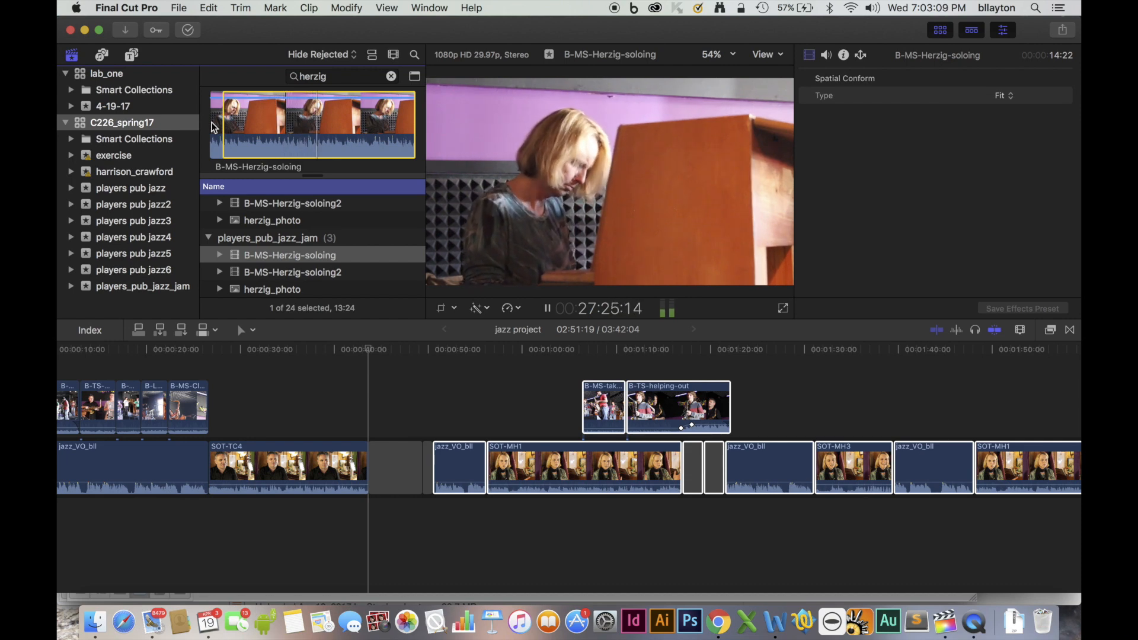
key("o")
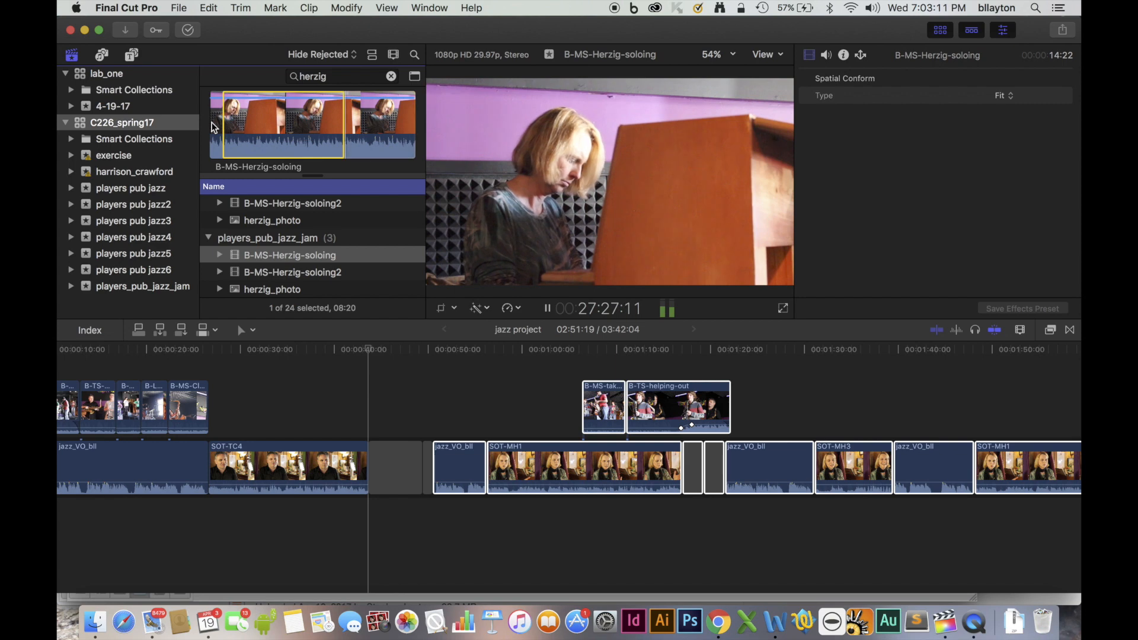
key("q")
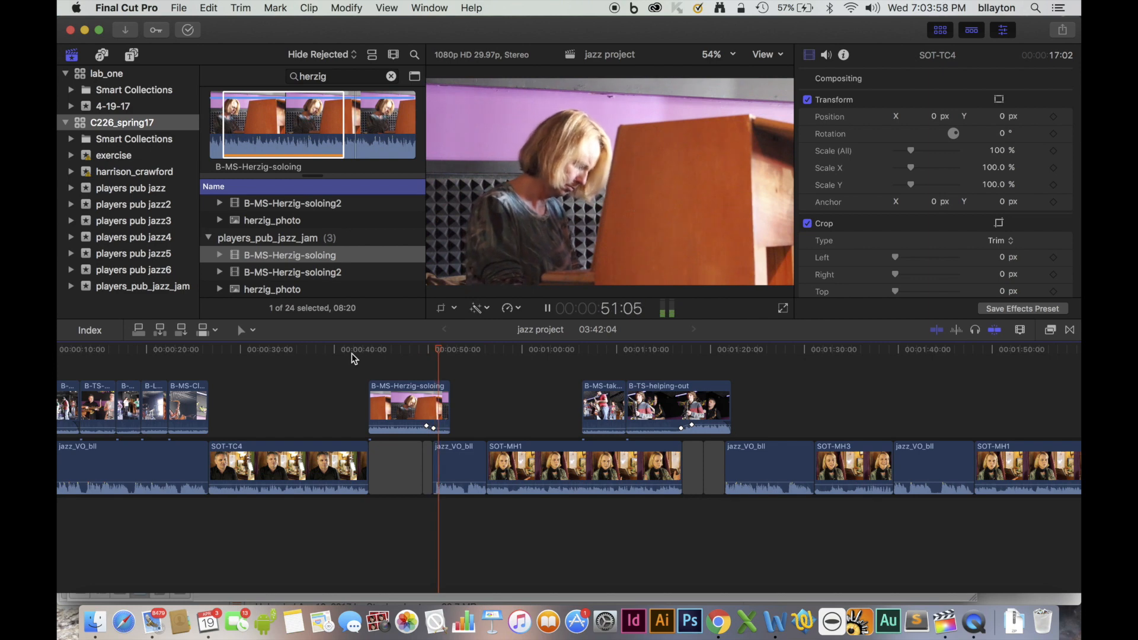
key("space")
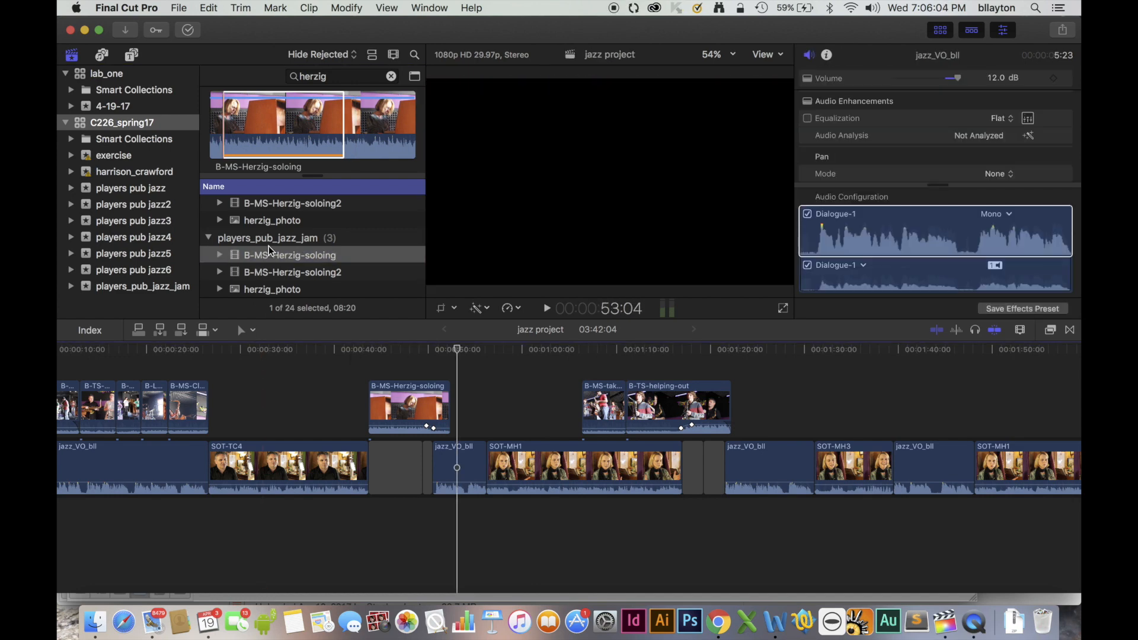
Mark the first 7:00 of B-MS-Herzig-soloing2 and connect that range directly after B-MS-Herzig-soloing.
left_click(292, 203)
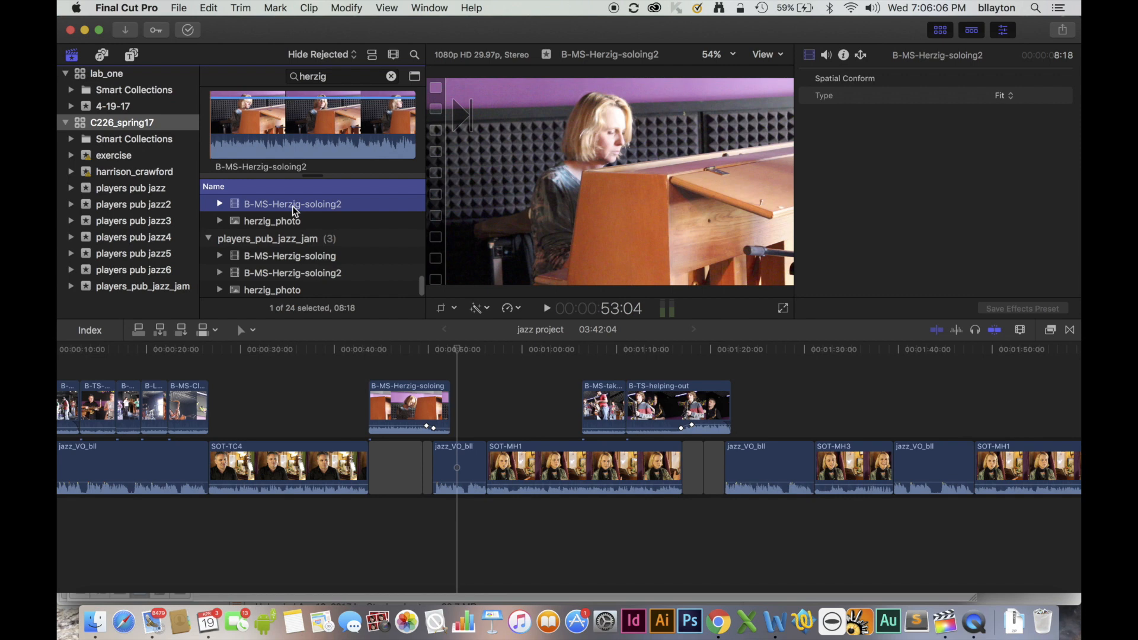
left_click(221, 143)
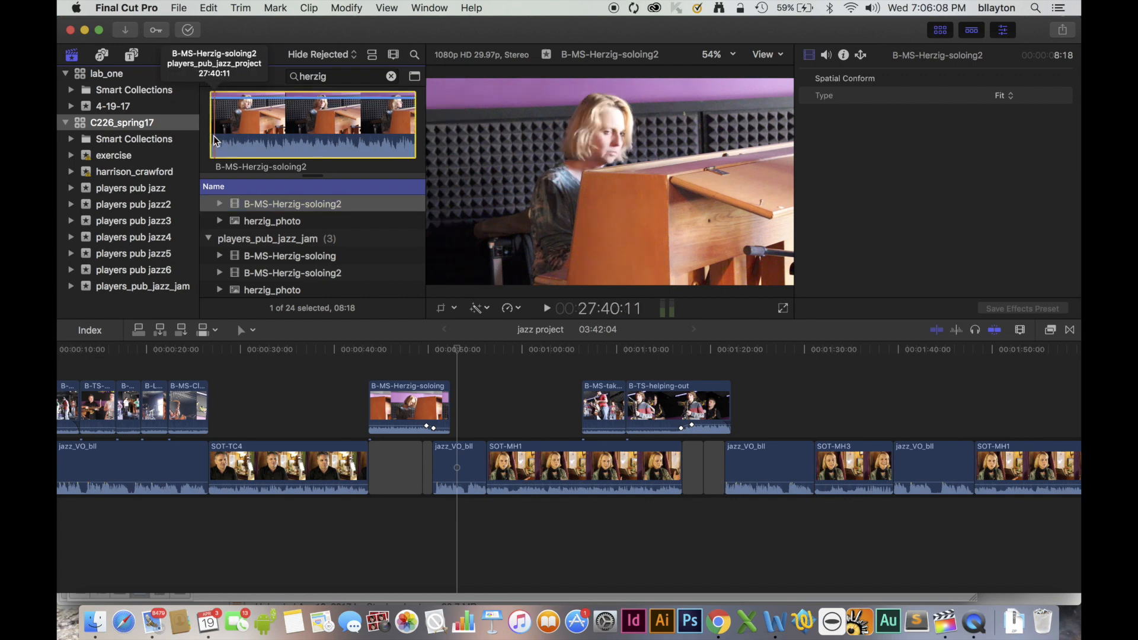
key("space")
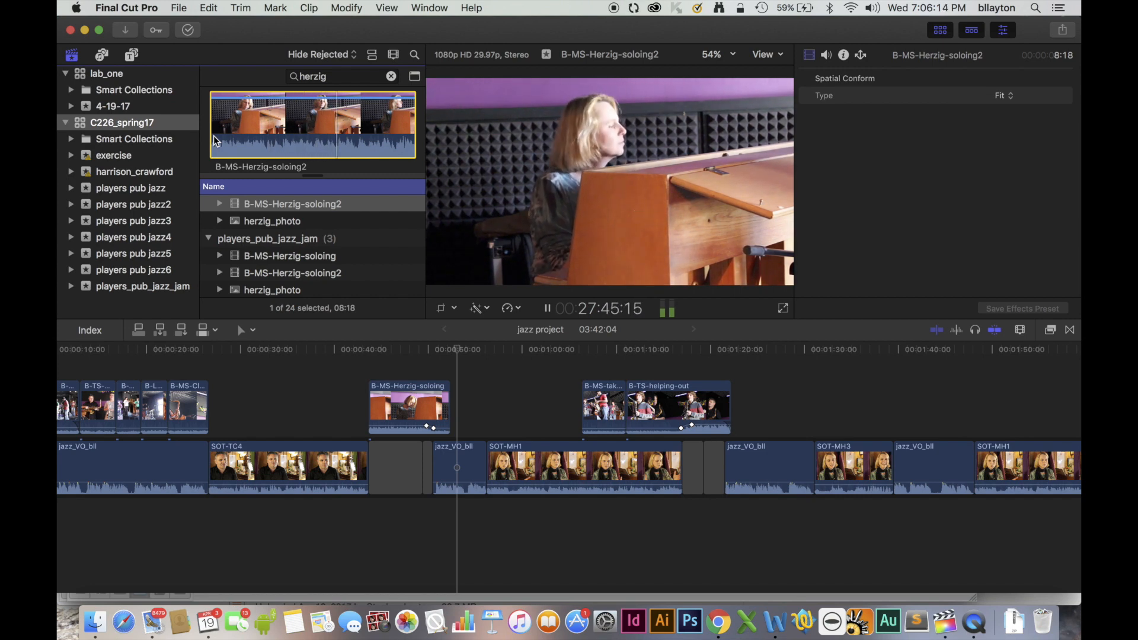
key("o")
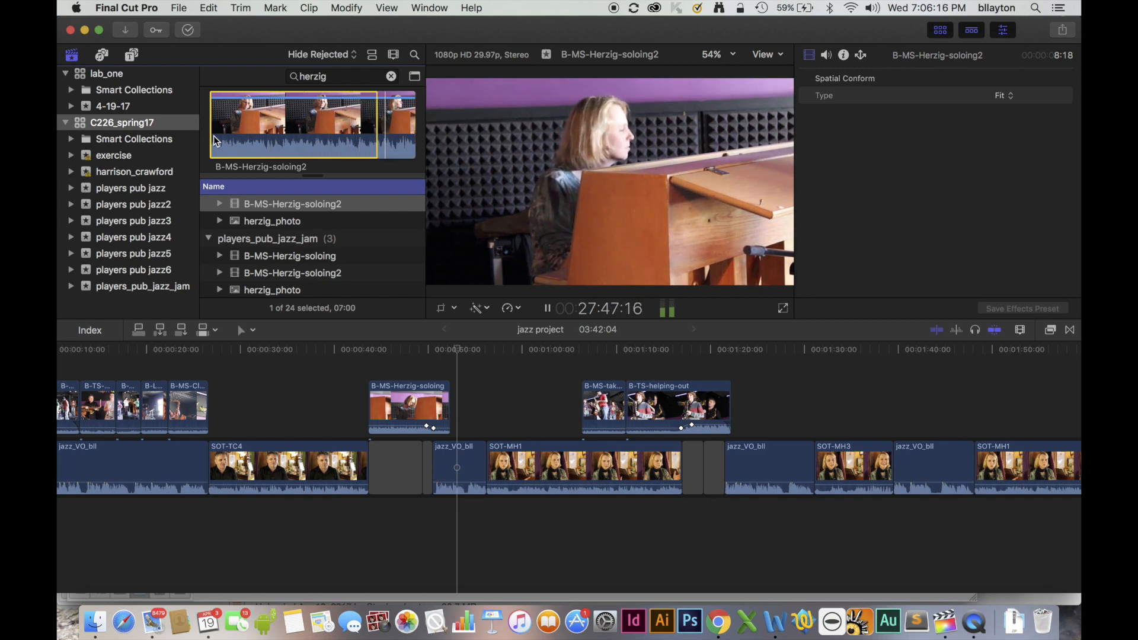
key("space")
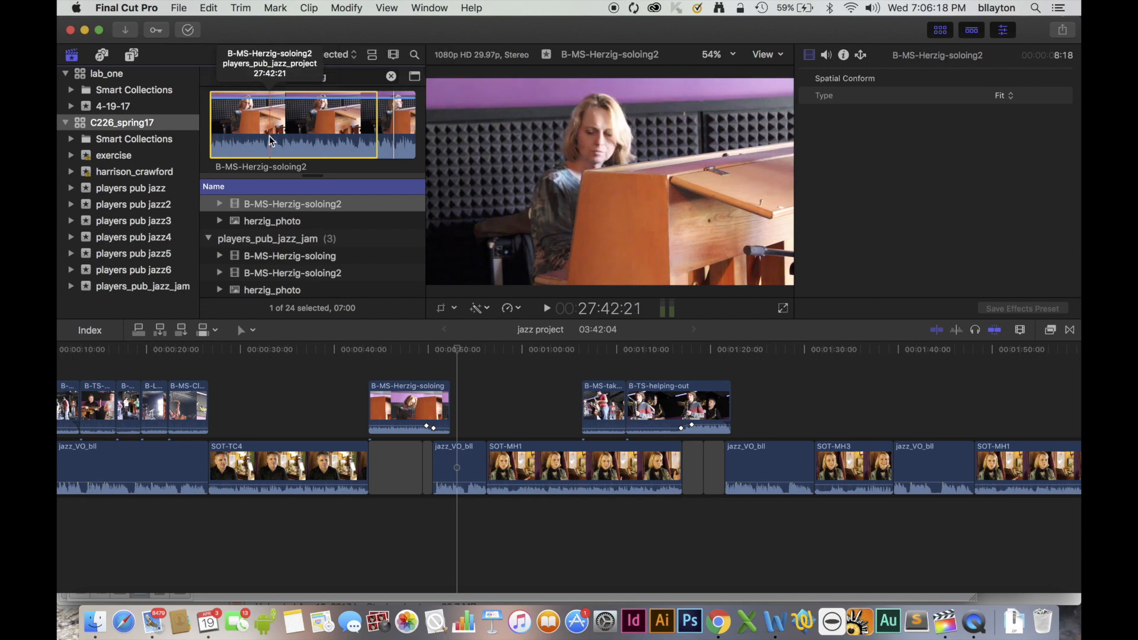
left_click_drag(458, 348, 453, 349)
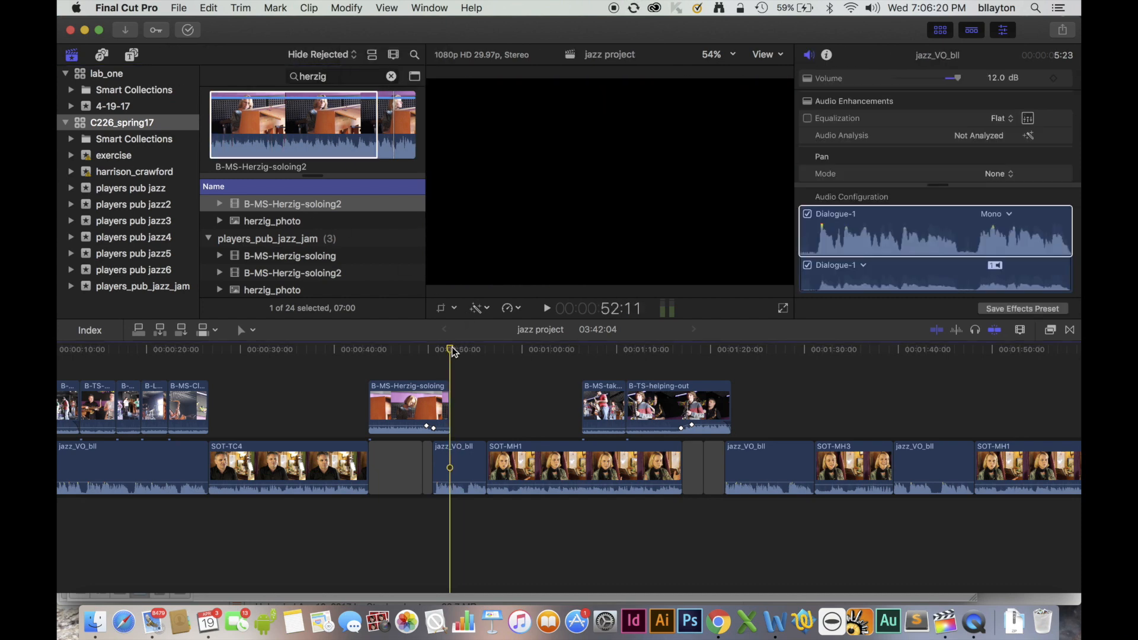
left_click(139, 330)
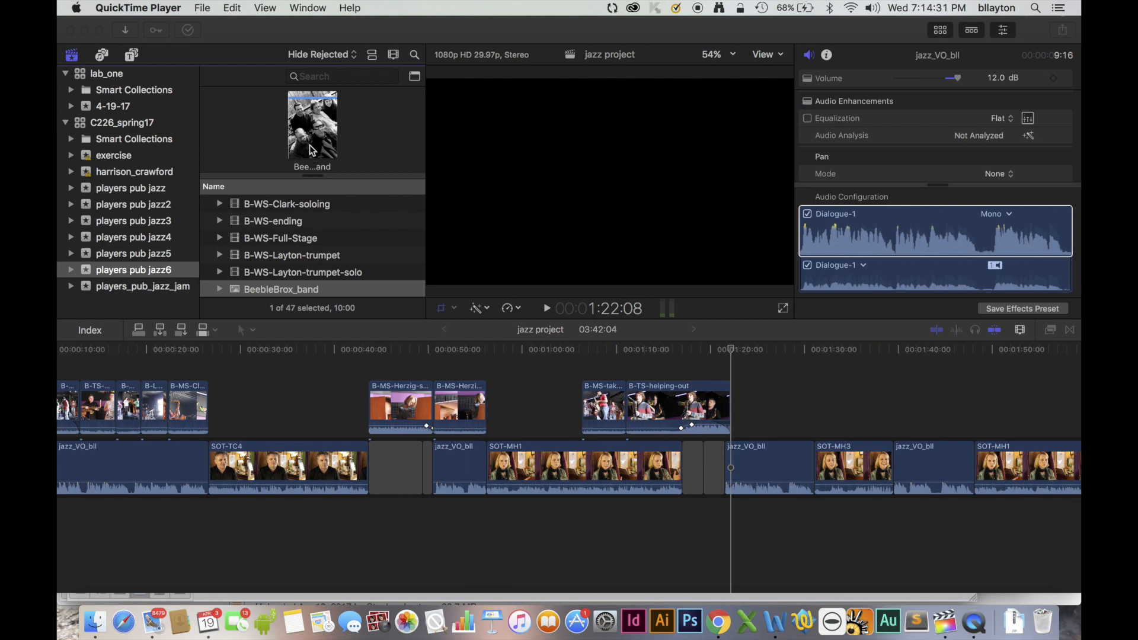
Search the players pub jazz6 event for "herzig" and connect the first 1:42 of herzig_photo directly after B-TS-helping-out.
left_click(316, 76)
type("herzig")
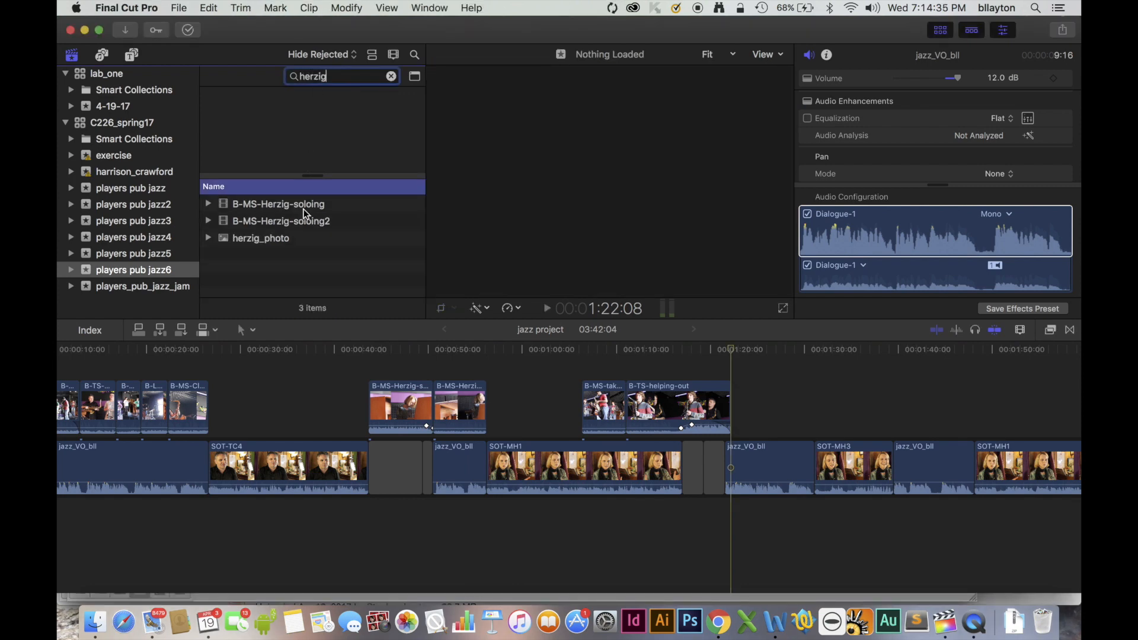
left_click(273, 239)
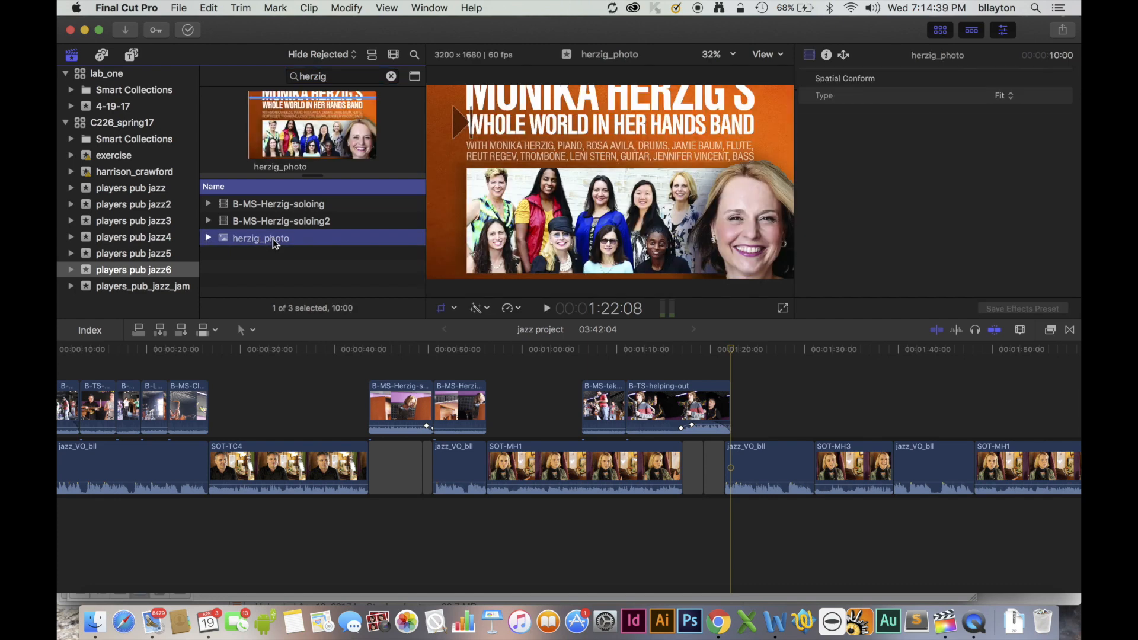
left_click(249, 141)
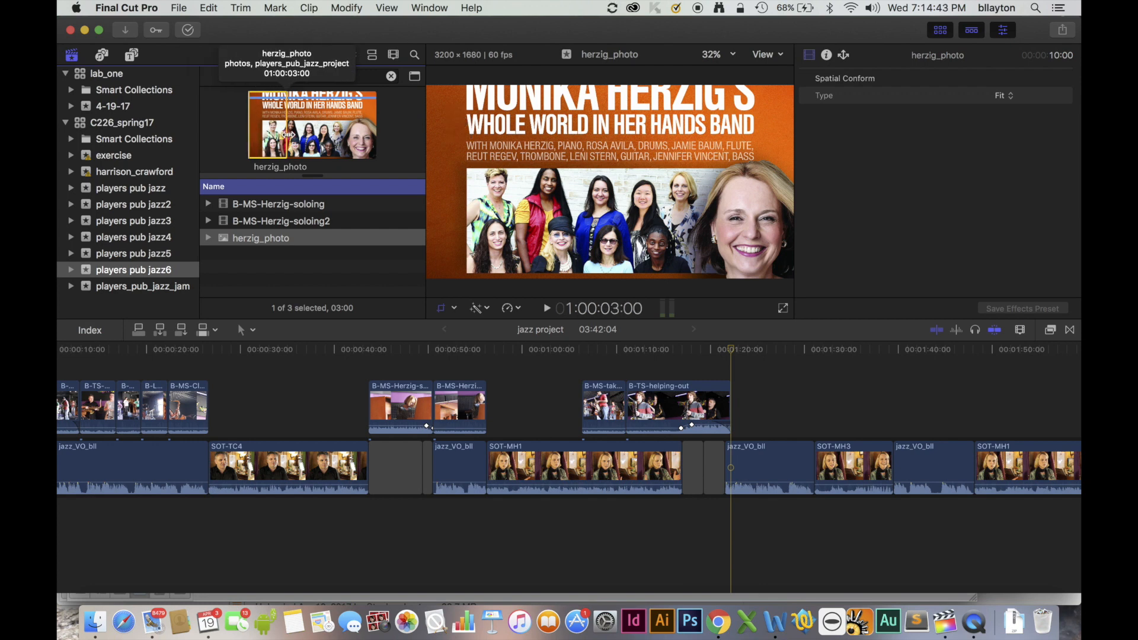
left_click_drag(269, 137, 270, 137)
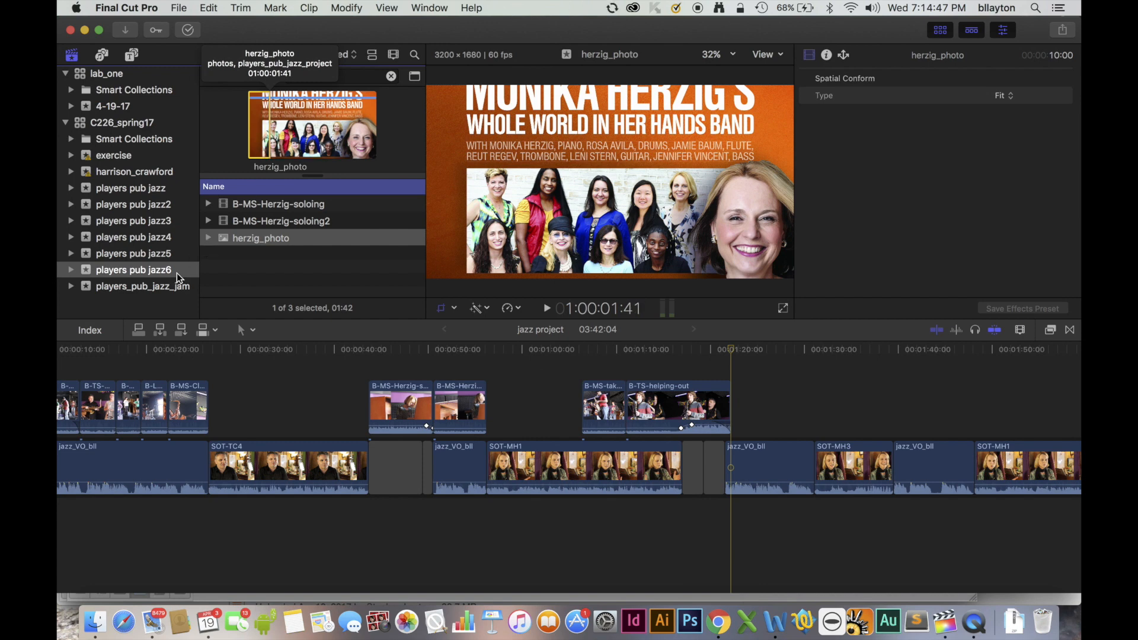
left_click(137, 333)
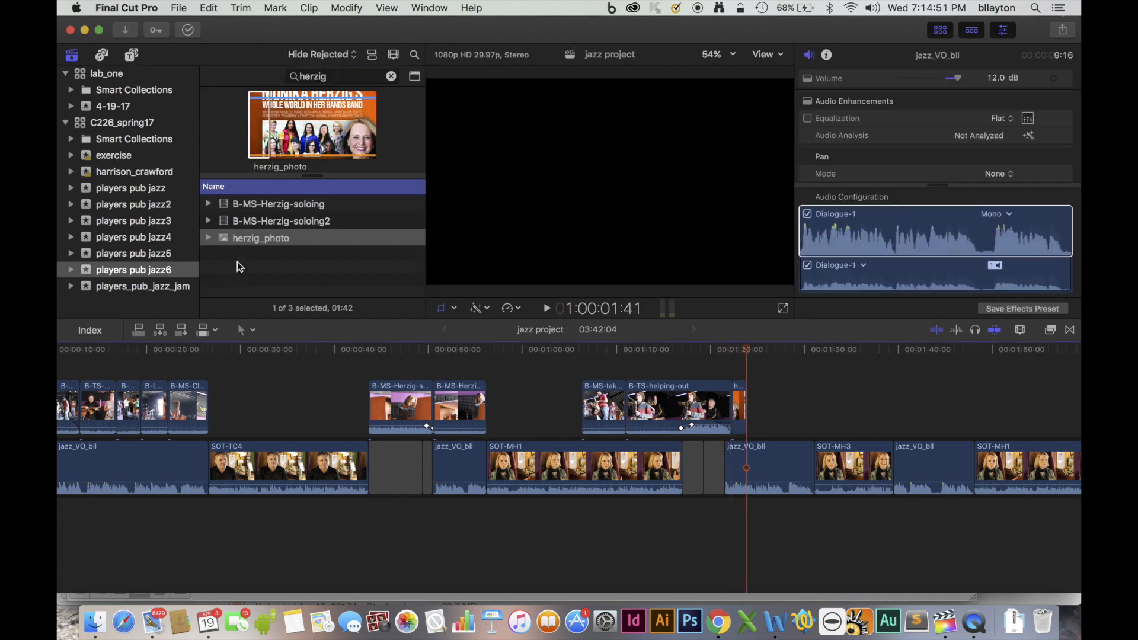
Connect the BeebleBrox_band photo directly after herzig_photo and trim its end to the start of SOT-MH3.
left_click(342, 99)
left_click_drag(358, 77, 263, 79)
type("beeb")
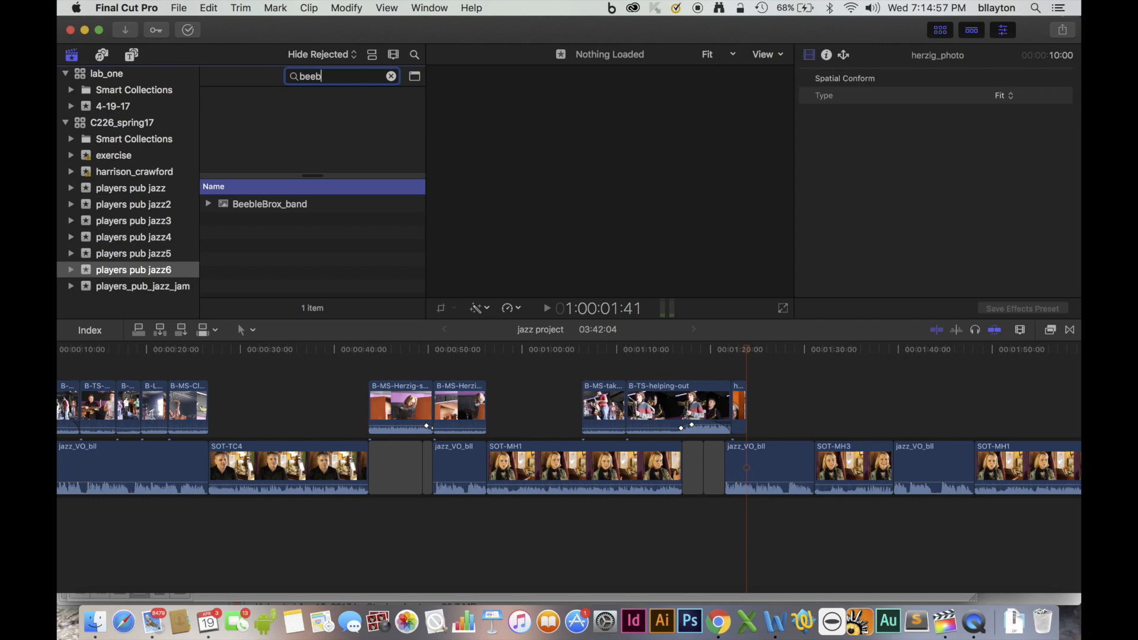
left_click(249, 204)
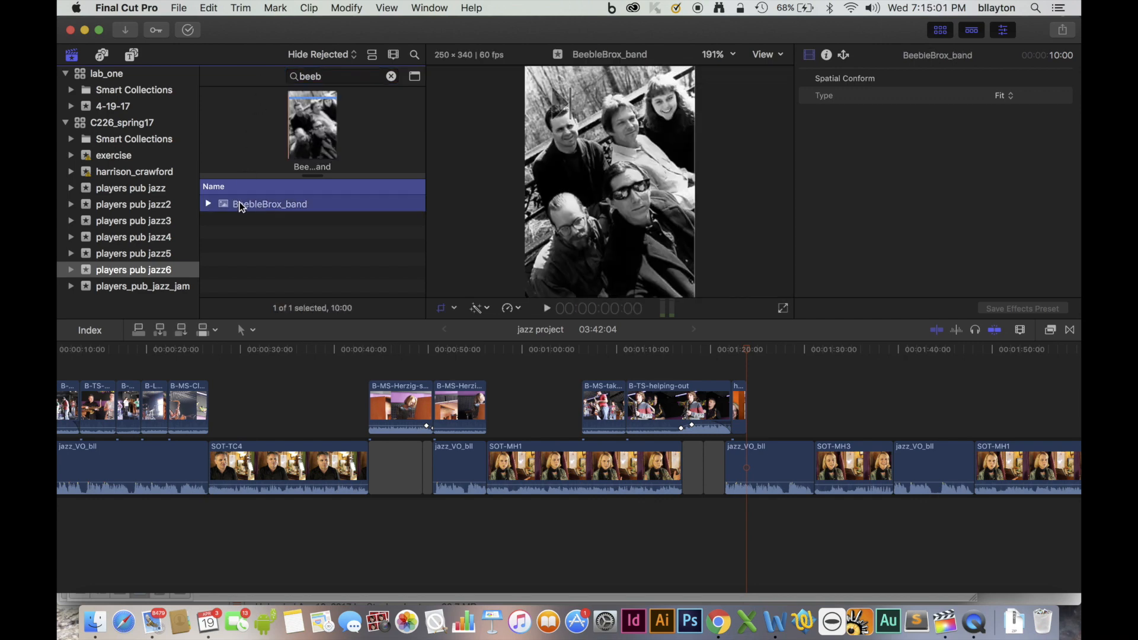
left_click(140, 331)
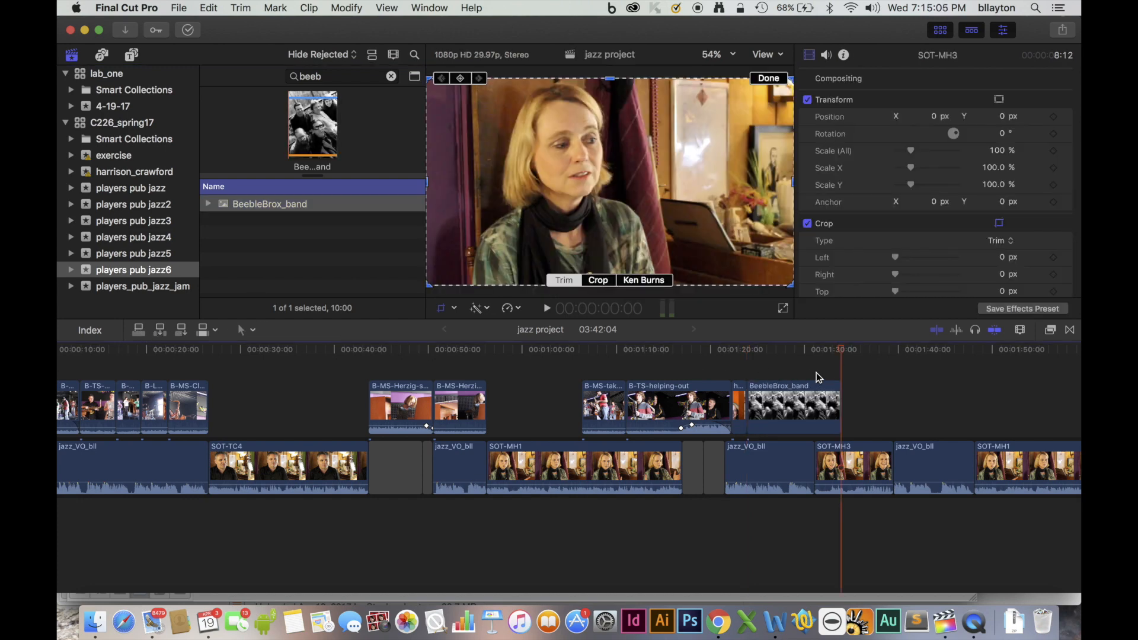
left_click_drag(840, 402, 814, 403)
Apply a Ken Burns crop to the BeebleBrox_band photo, with the Start frame on the lower two faces and the End frame on the upper three.
left_click(807, 411)
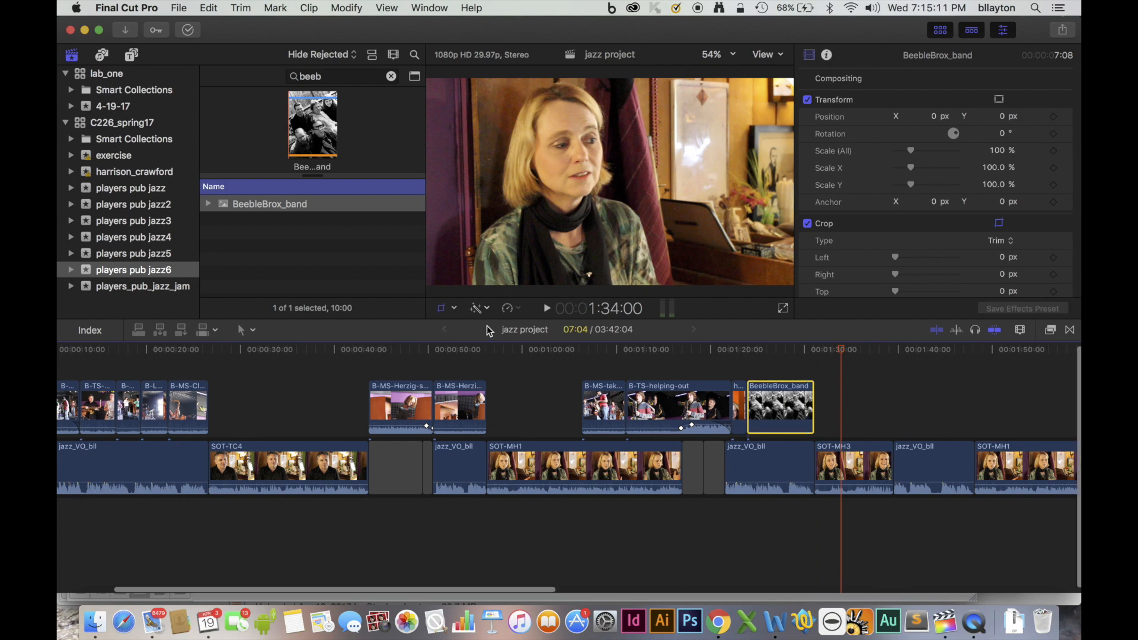
left_click(456, 310)
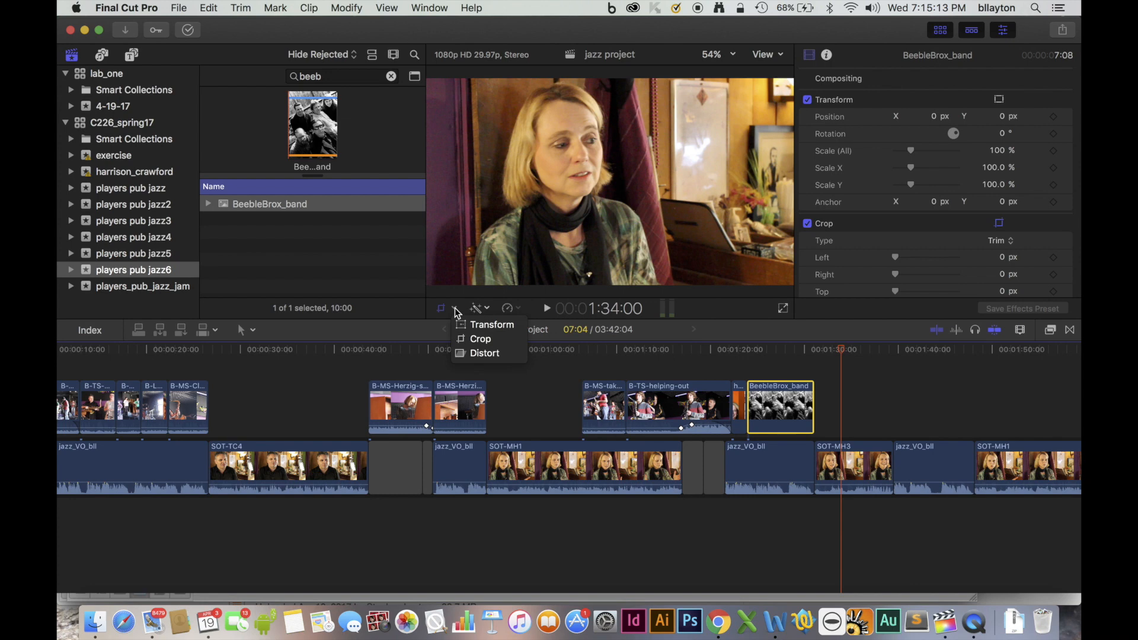
left_click(480, 342)
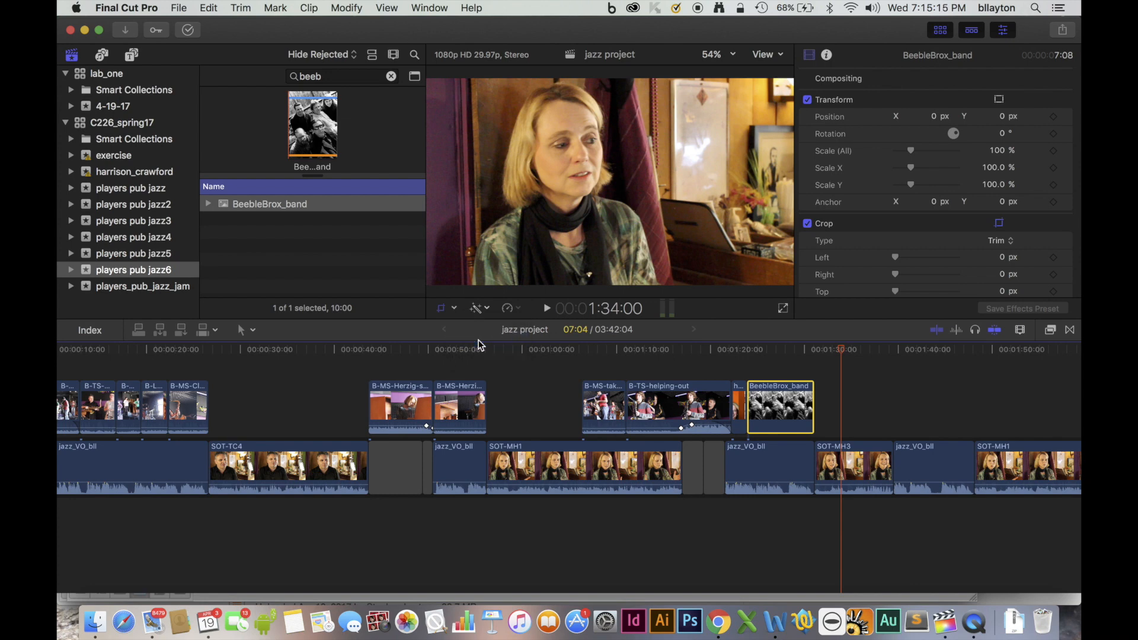
left_click_drag(849, 354, 767, 361)
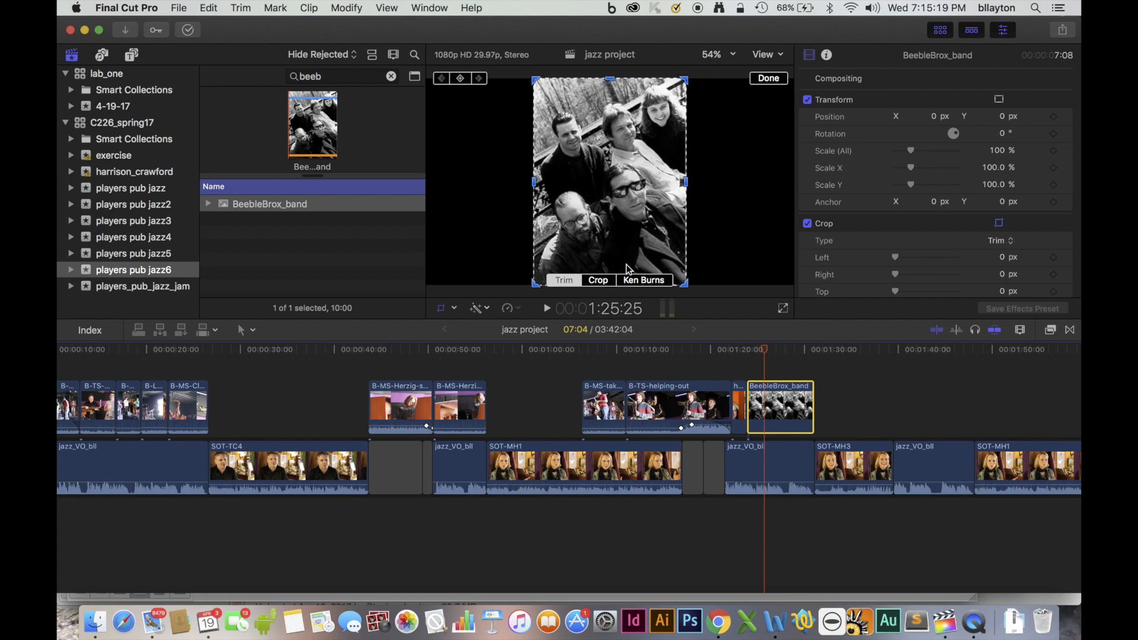
left_click_drag(768, 354, 746, 353)
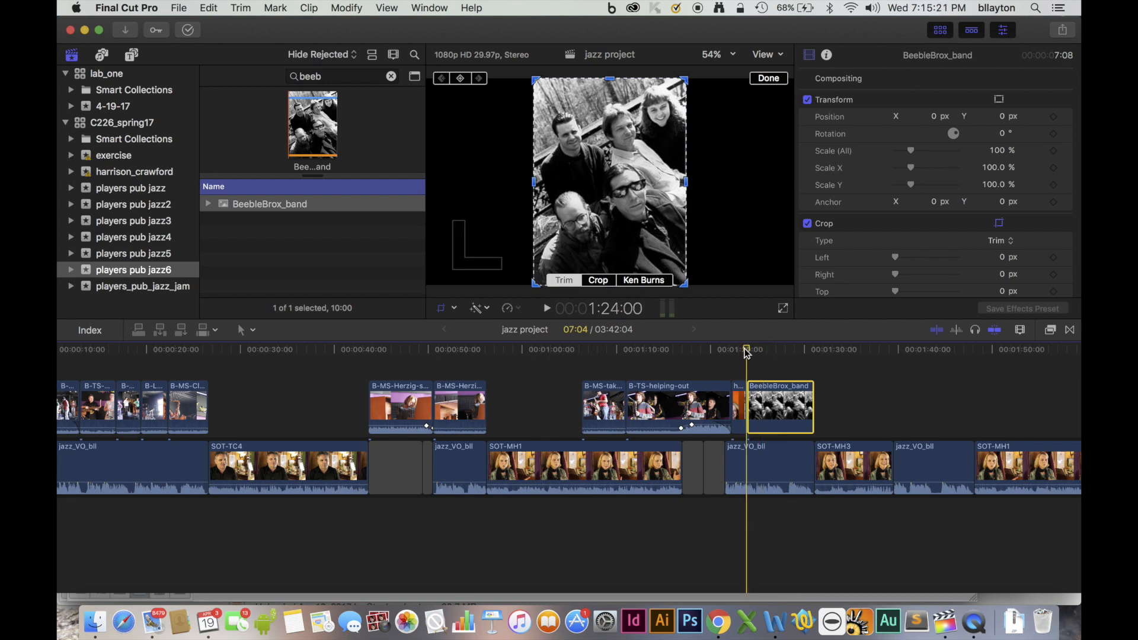
left_click(631, 277)
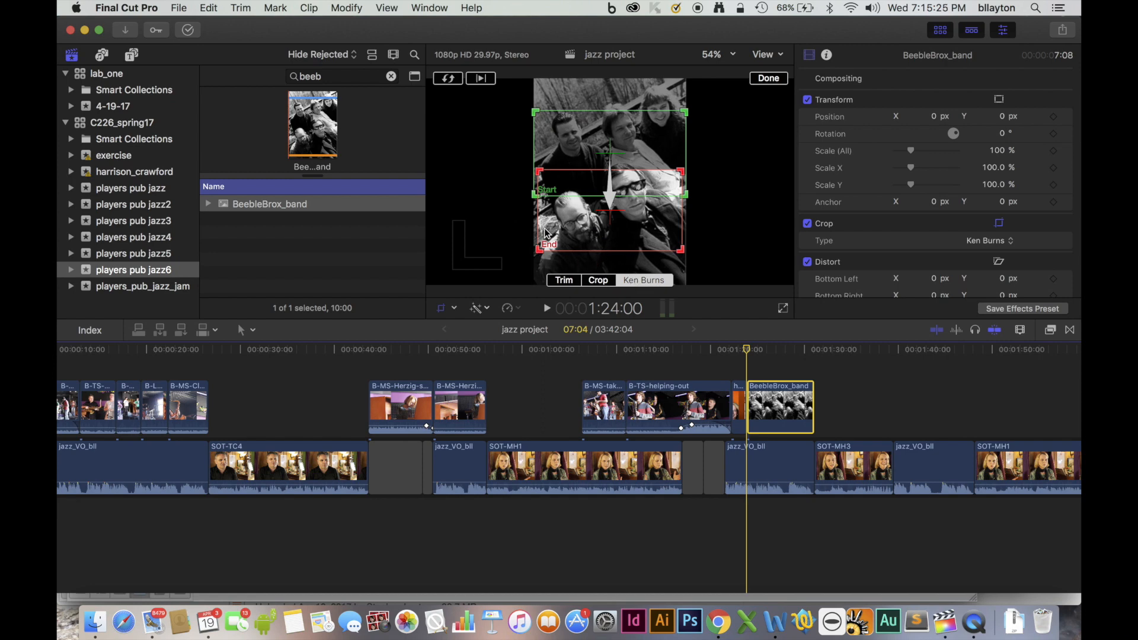
left_click_drag(581, 253, 581, 166)
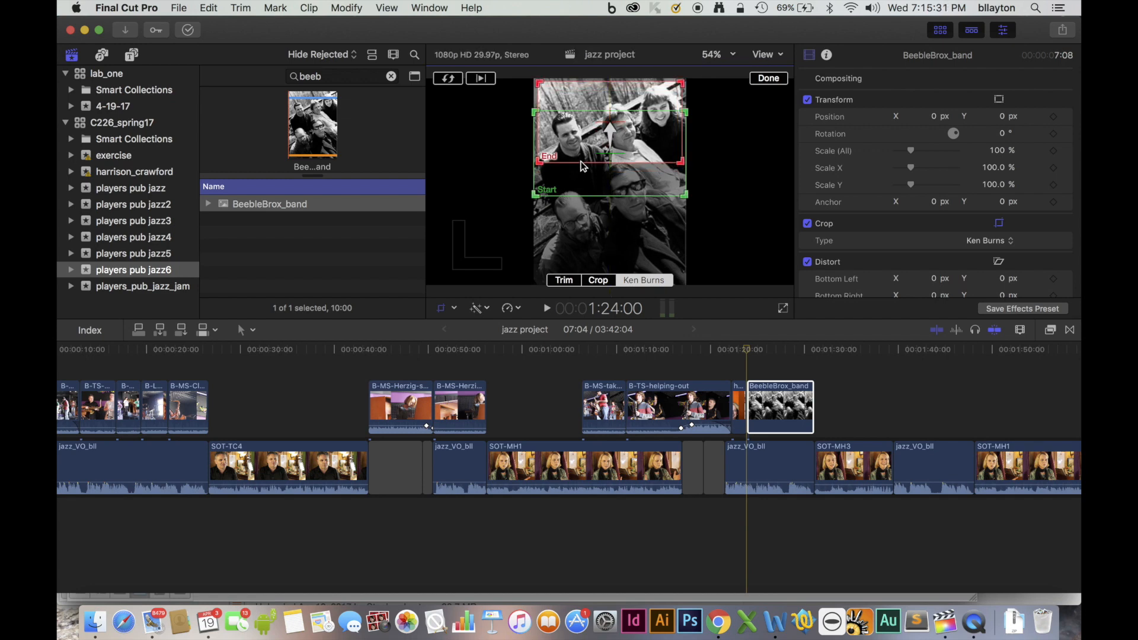
left_click_drag(574, 197, 575, 255)
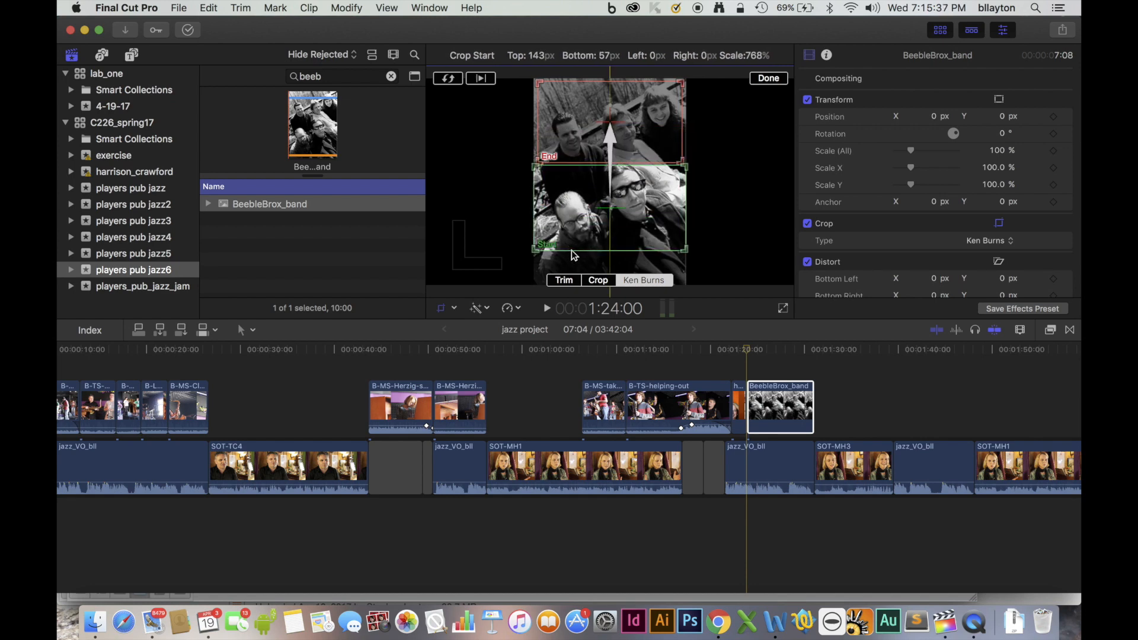
left_click_drag(573, 255, 574, 256)
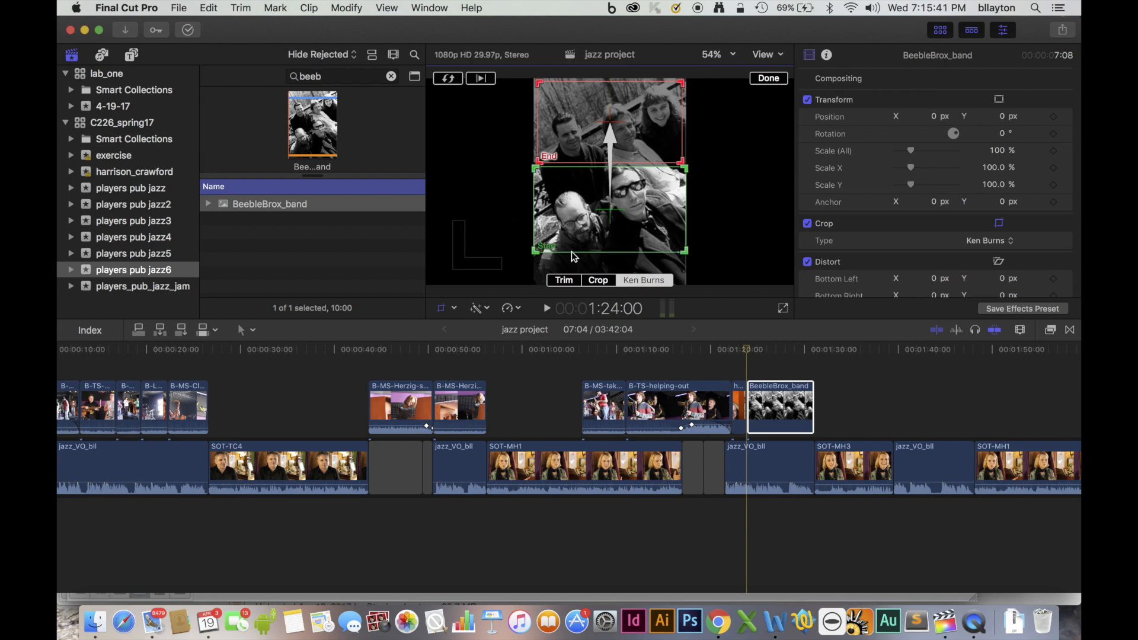
Play back the edit from B-TS-helping-out through the BeebleBrox_band photo to review the Ken Burns move.
left_click(652, 350)
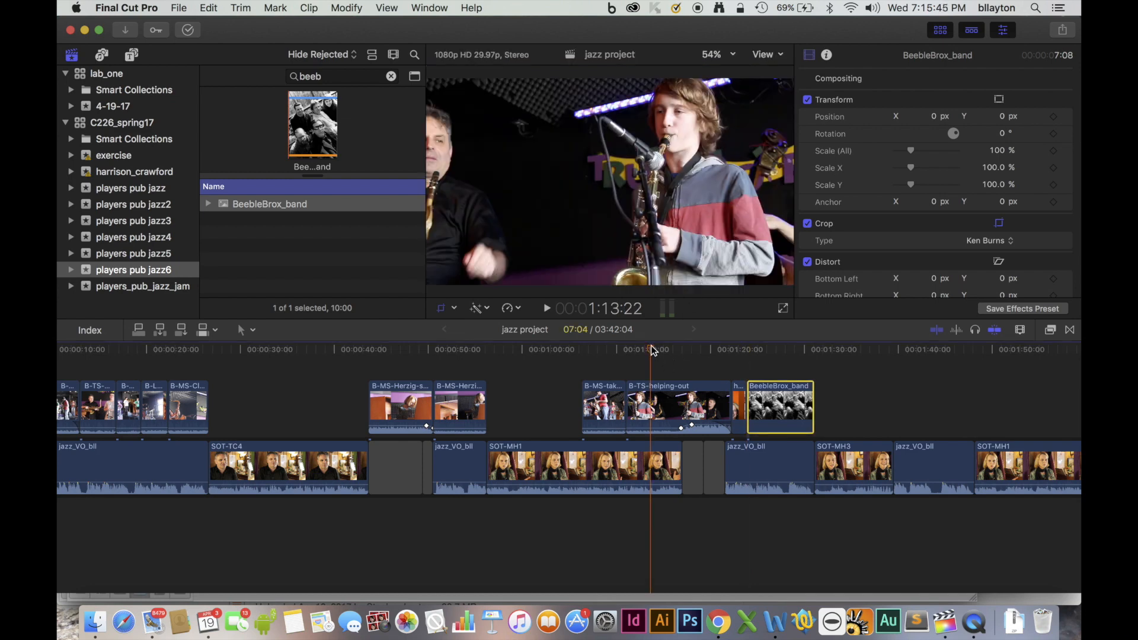
key("space")
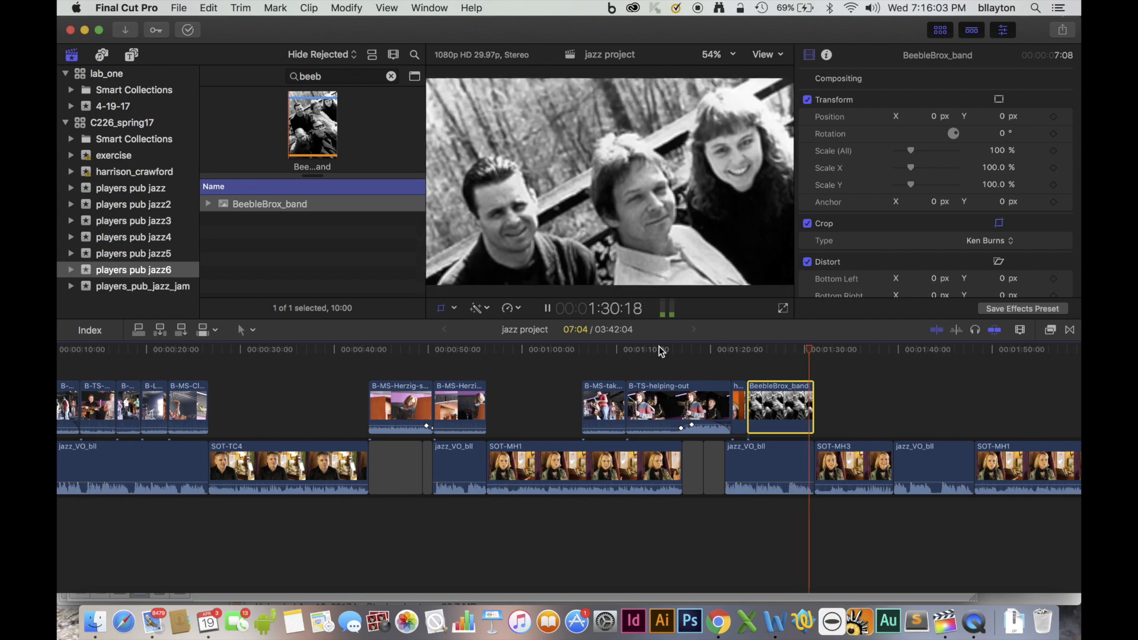
key("space")
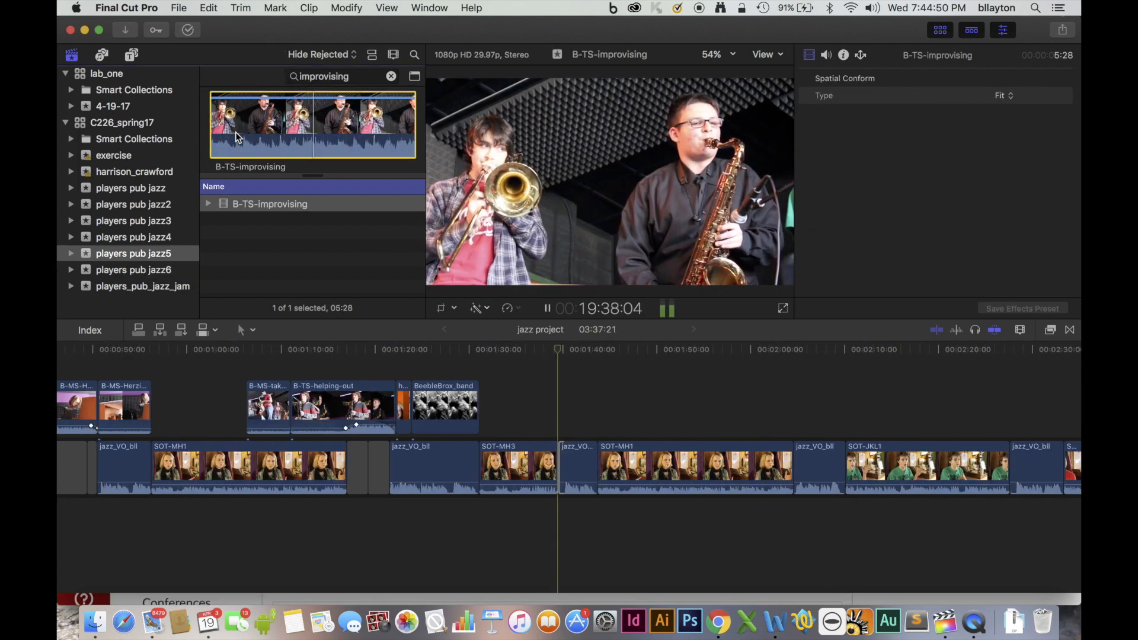
Mark a 3:17 range of B-TS-improvising, connect it at the end of SOT-MH3 and extend its end to the start of the next SOT-MH1.
key("o")
key("space")
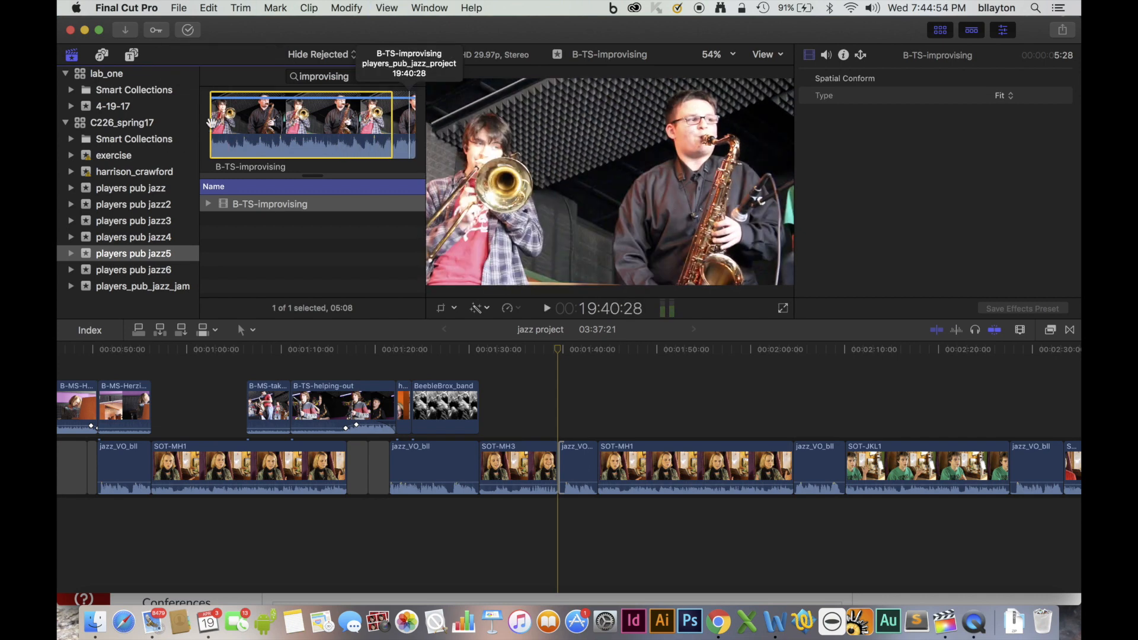
left_click_drag(210, 126, 269, 129)
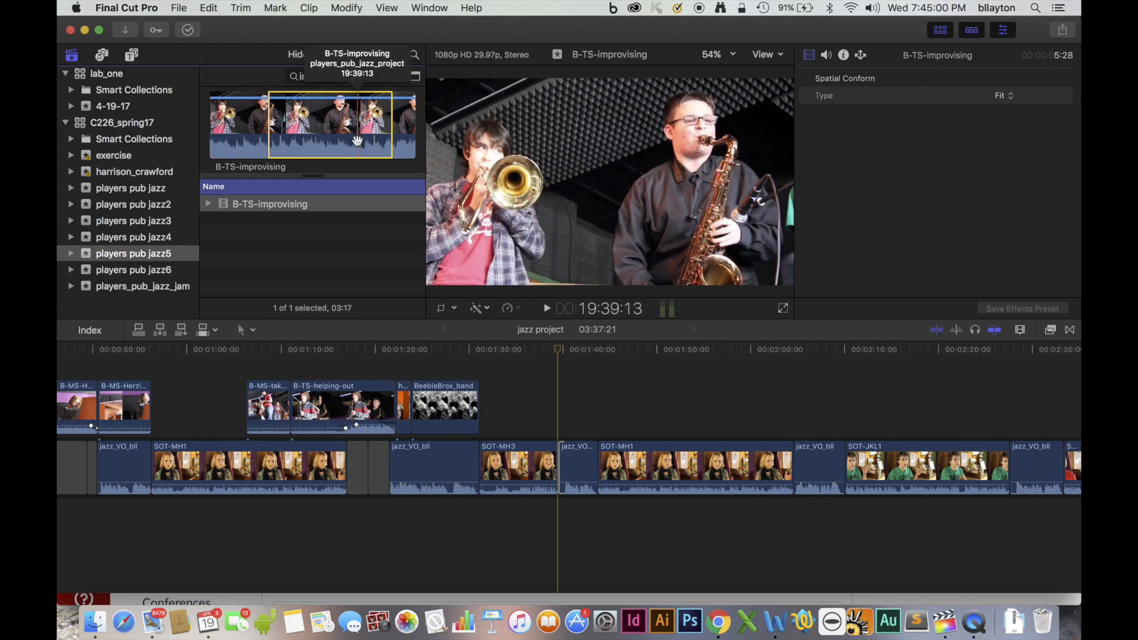
left_click(138, 330)
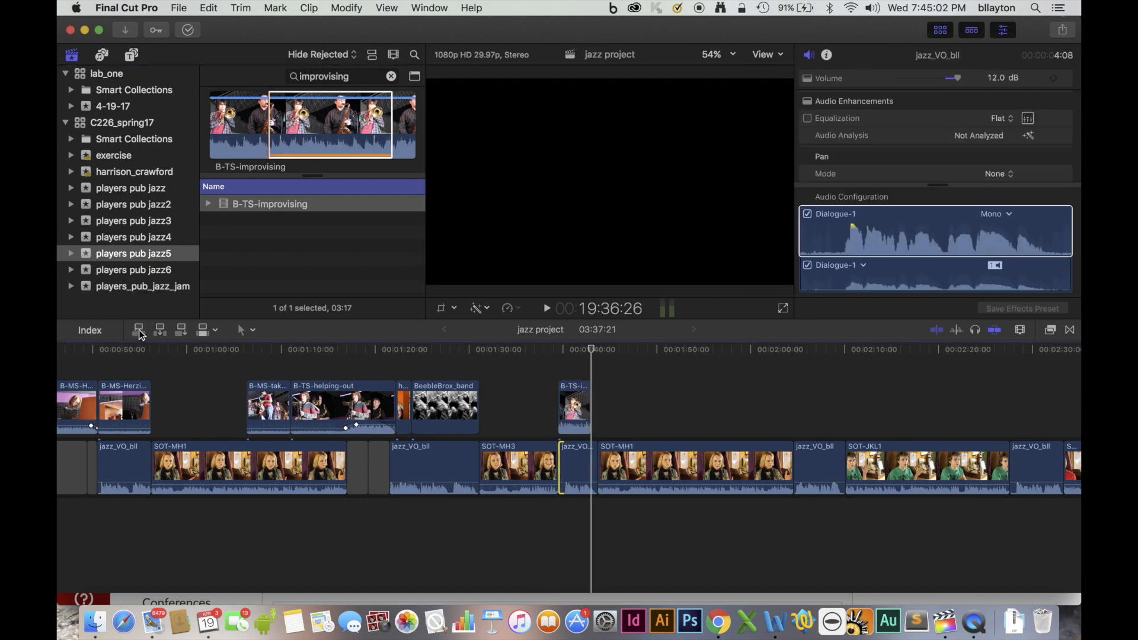
mouse_move(588, 390)
left_mouse_down()
mouse_move(605, 392)
mouse_move(544, 405)
mouse_move(593, 407)
left_mouse_up()
left_click(568, 407)
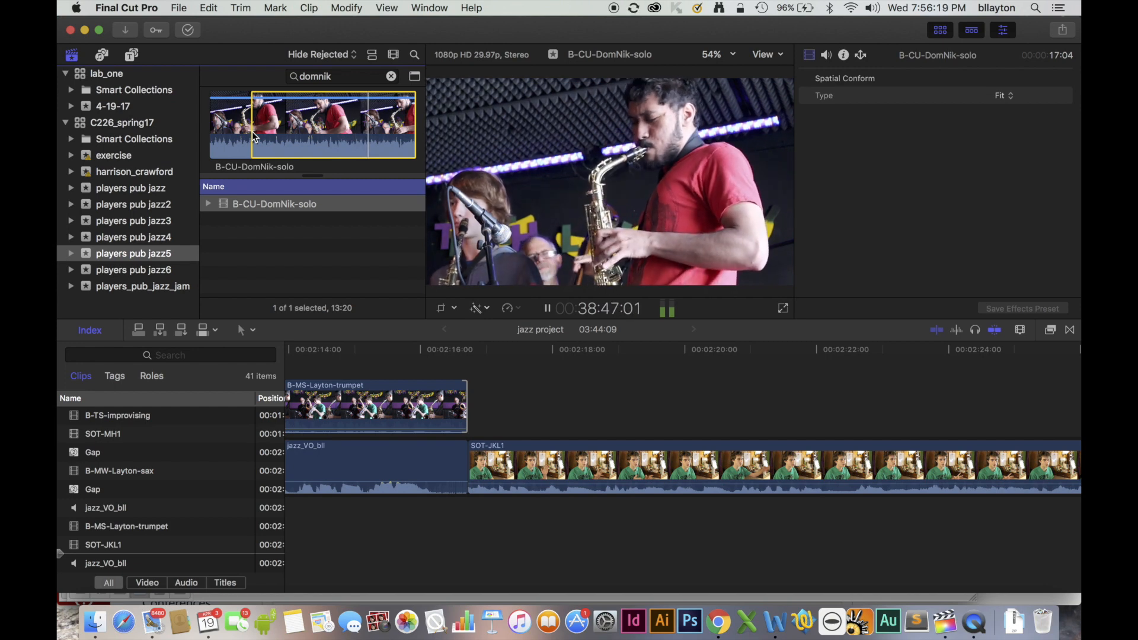
Set the end point of the B-CU-DomNik-solo selection to make a 10:15 range.
key("o")
key("space")
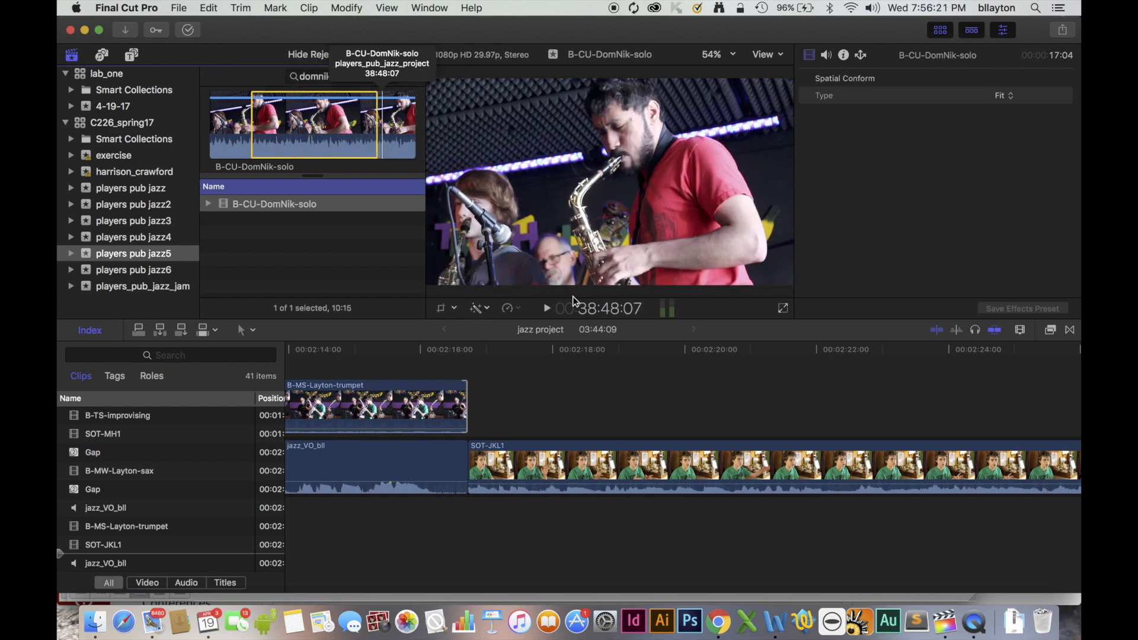
Move the jazz_VO_bll clip after SOT-JKL1 and everything following it with the Position tool, opening a gap of about 6 seconds.
left_click(727, 414)
scroll(727, 414, "right", 10)
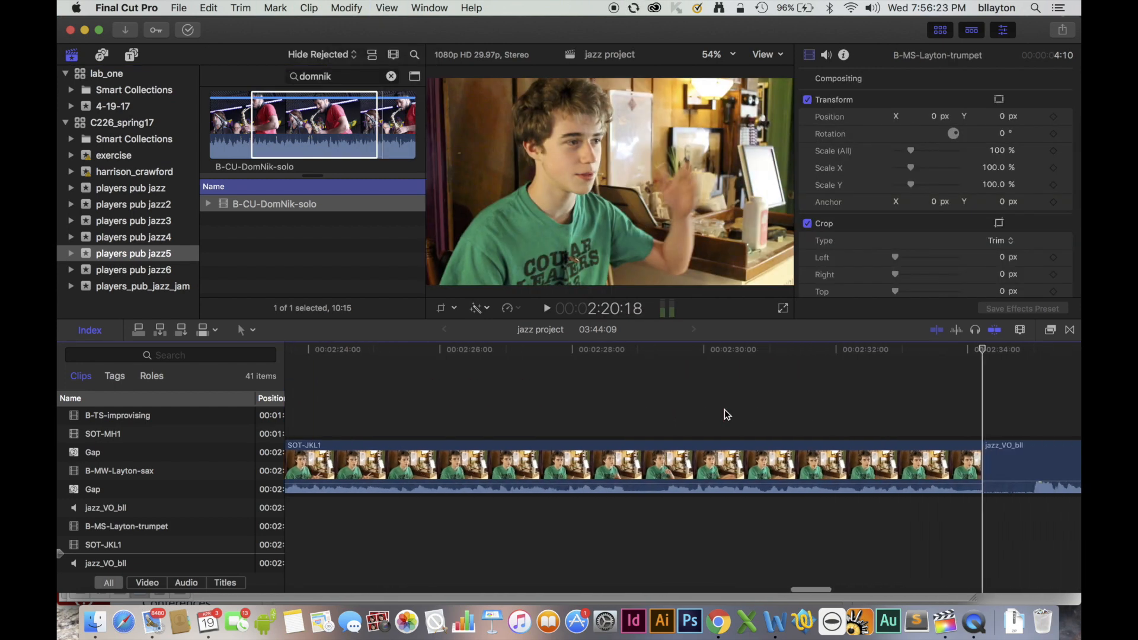
scroll(726, 414, "right", 15)
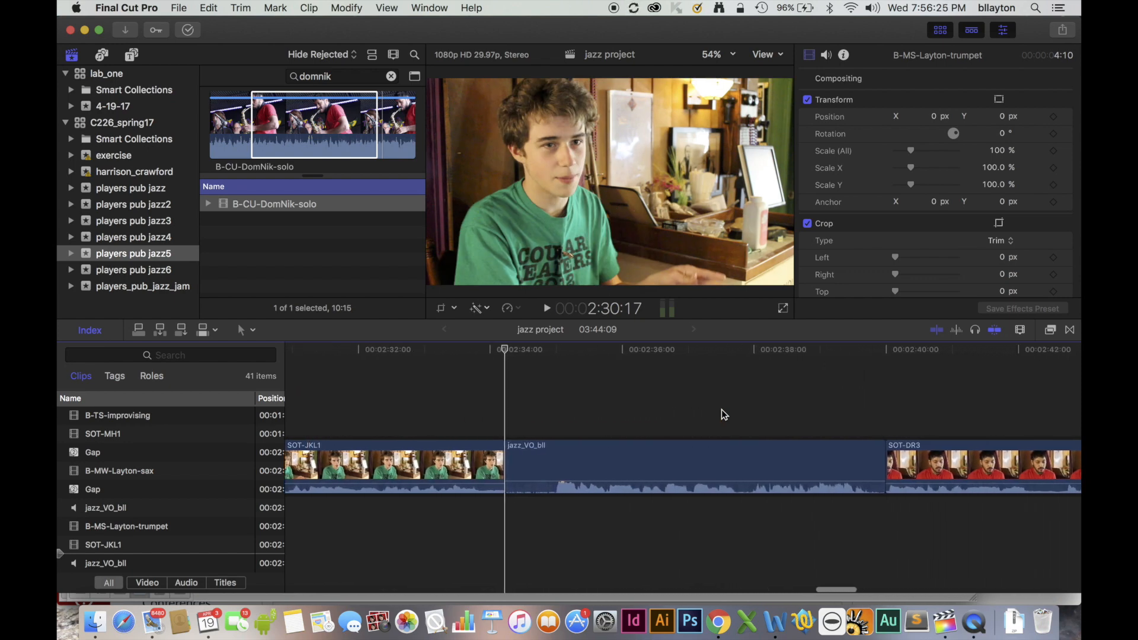
scroll(724, 414, "right", 2)
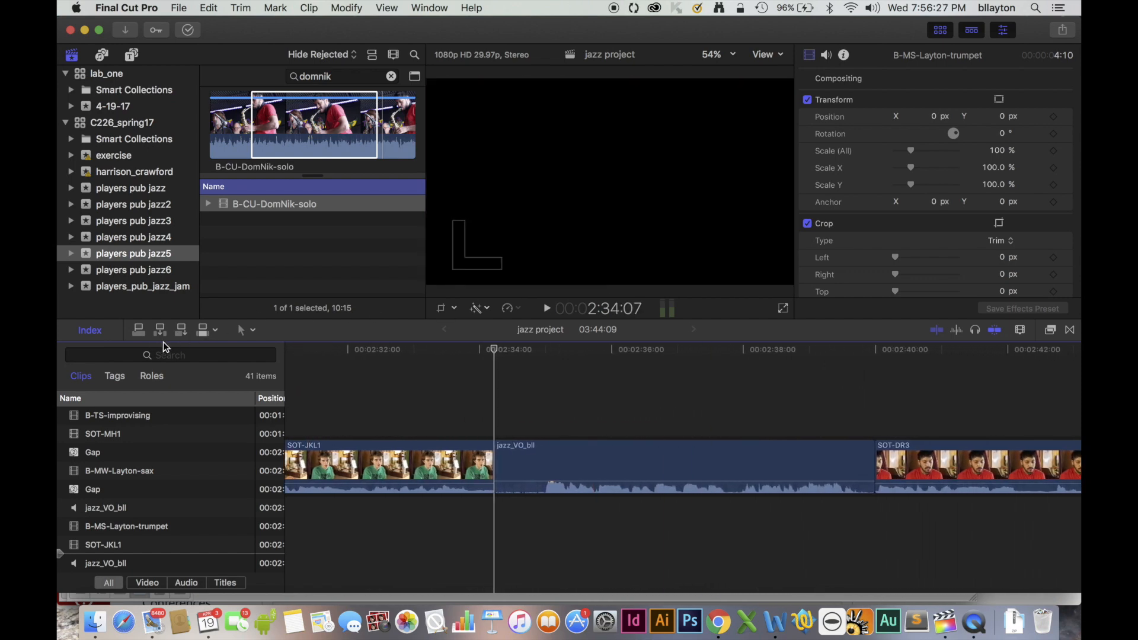
left_click(248, 331)
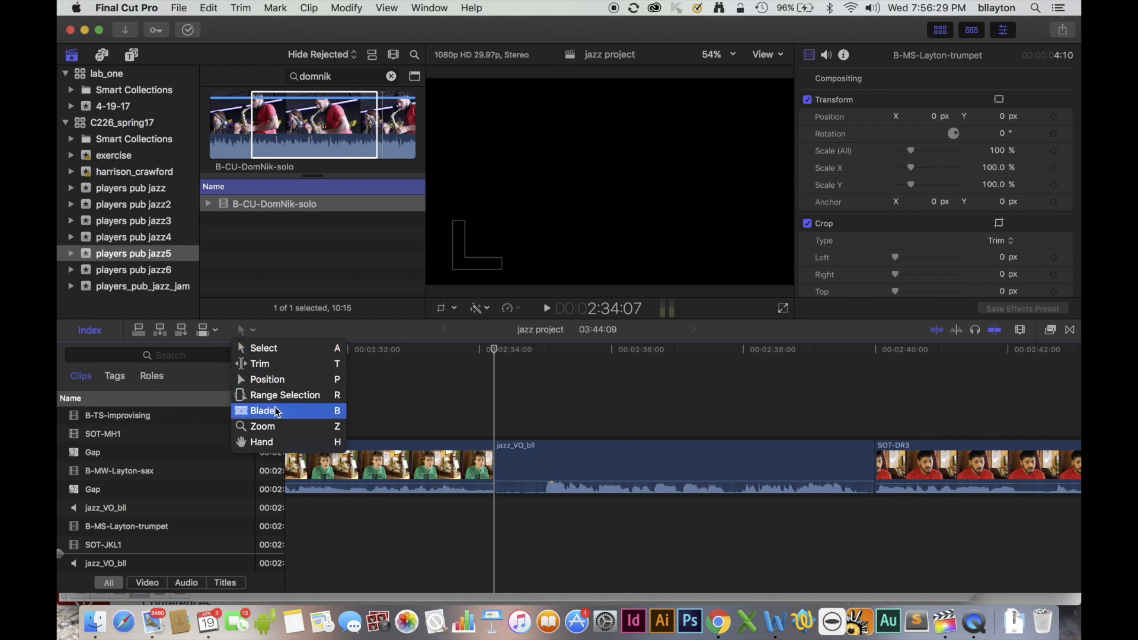
left_click(267, 380)
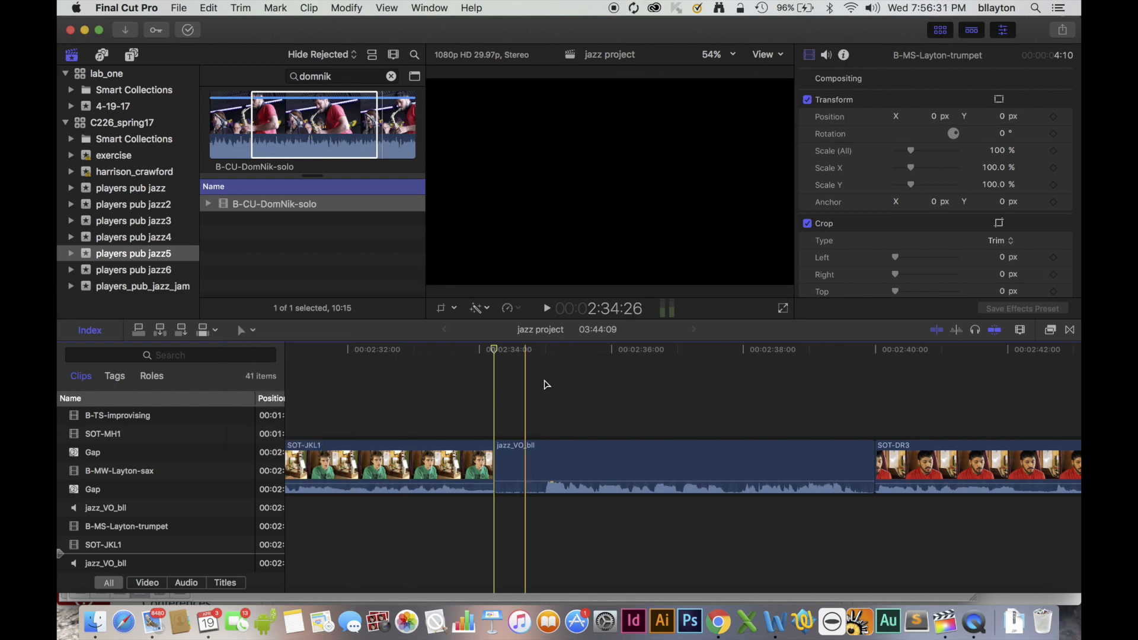
left_click_drag(563, 397, 1079, 595)
scroll(684, 488, "left", 20)
scroll(684, 488, "left", 20)
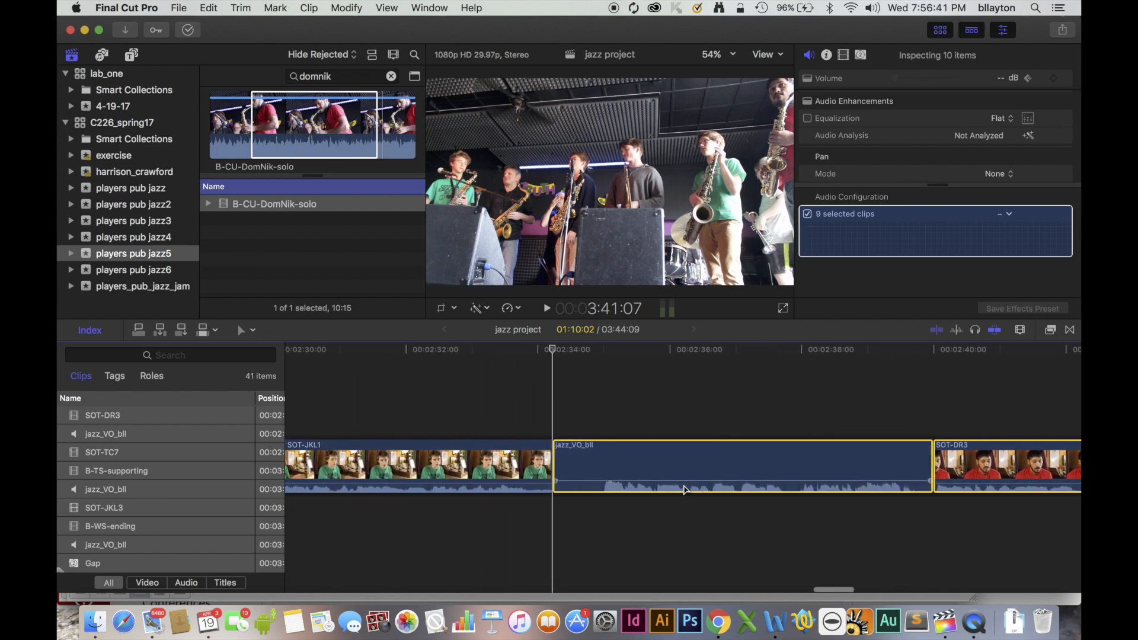
scroll(684, 488, "left", 10)
scroll(682, 488, "right", 12)
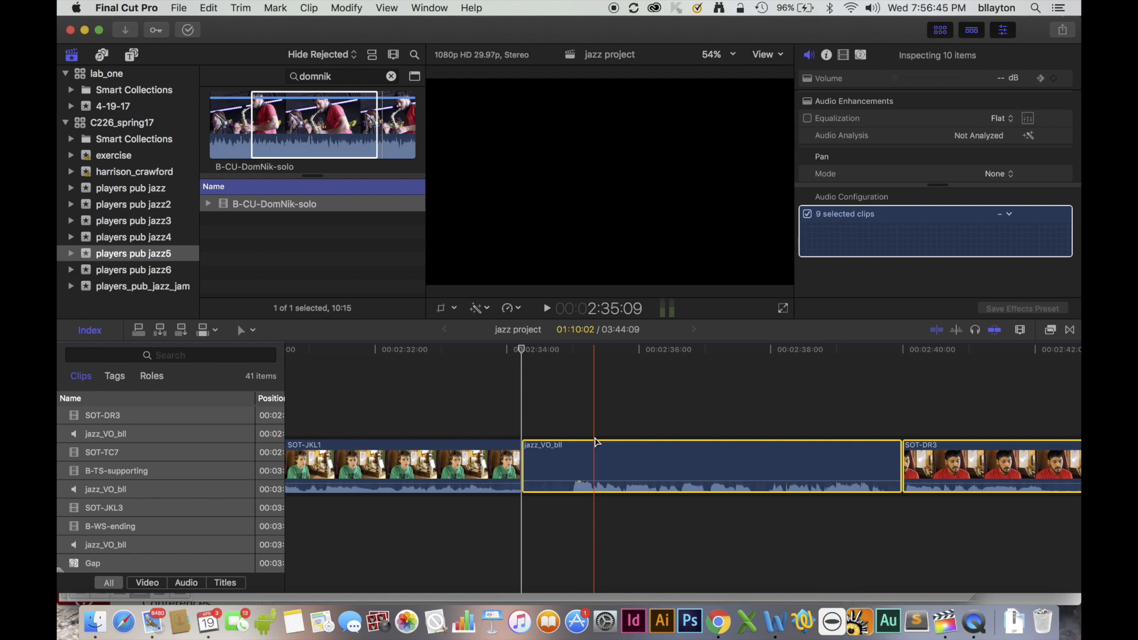
left_click_drag(595, 461, 985, 458)
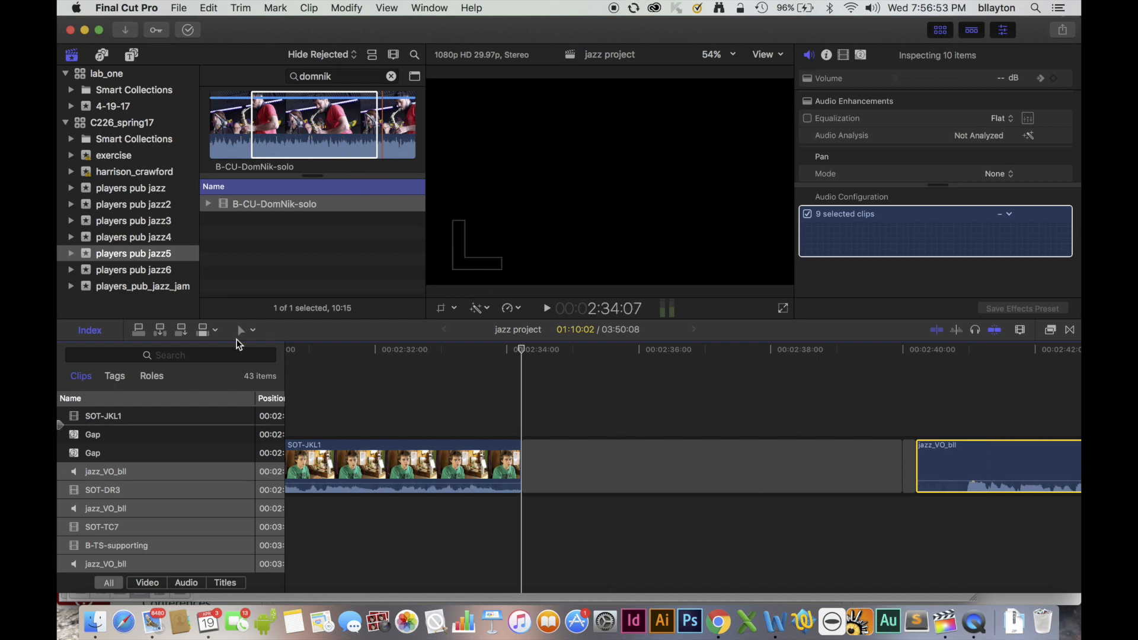
Connect the B-CU-DomNik-solo range at the end of SOT-JKL1 and keyframe its audio to drop from -2 dB to -28 dB at the voice-over's start.
left_click(138, 332)
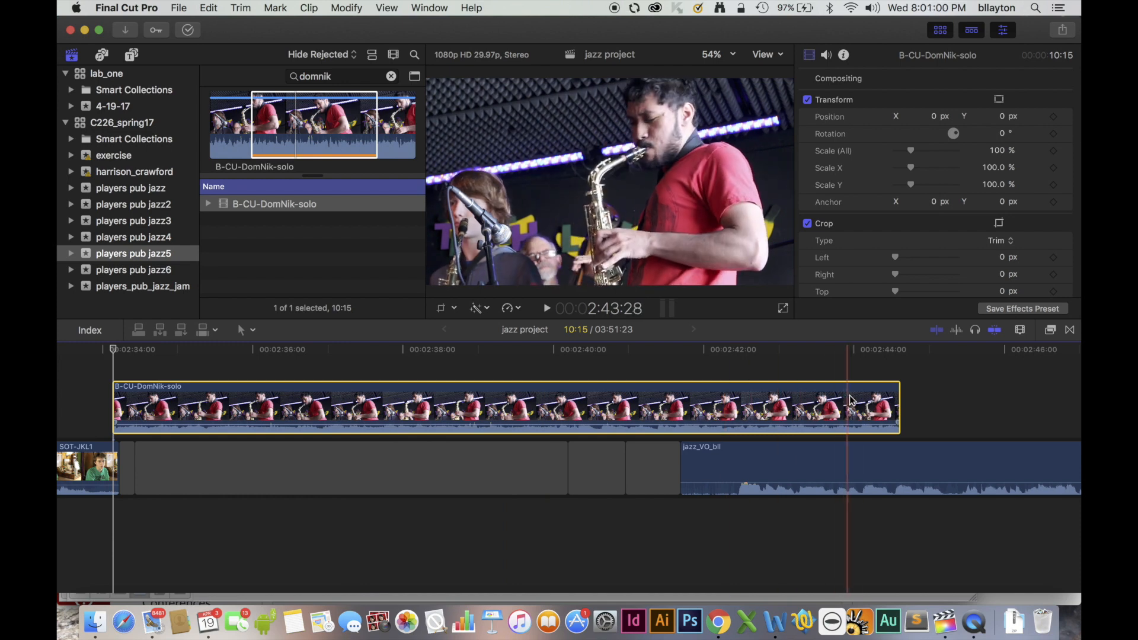
mouse_move(874, 423)
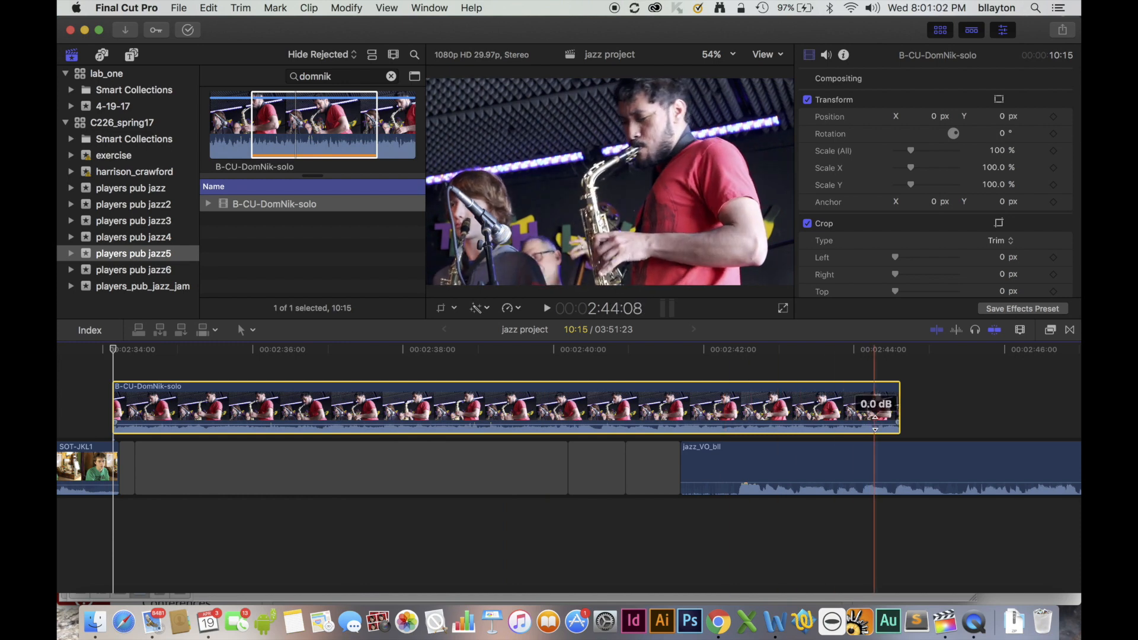
left_click_drag(875, 423, 874, 430)
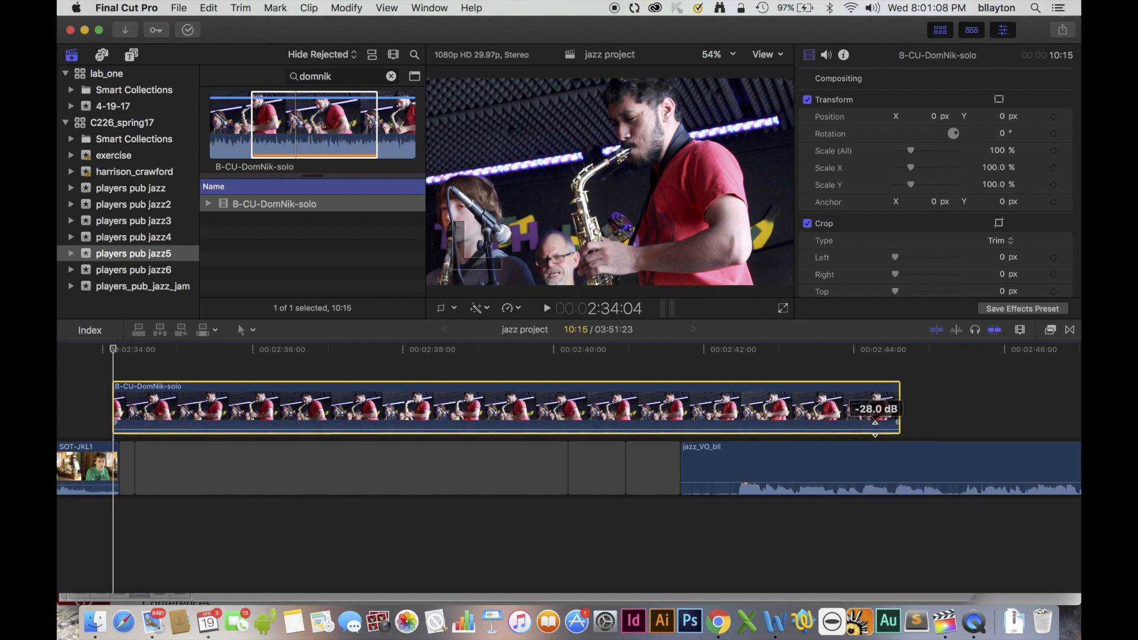
left_click(670, 429, "alt")
left_click_drag(670, 430, 670, 425)
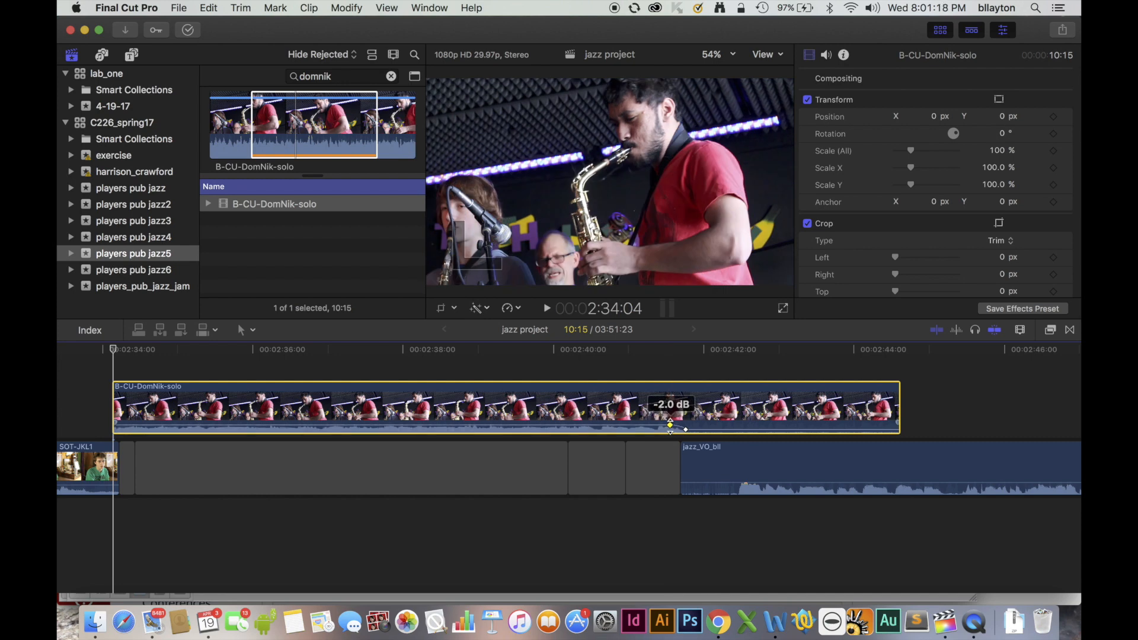
left_click_drag(670, 424, 670, 424)
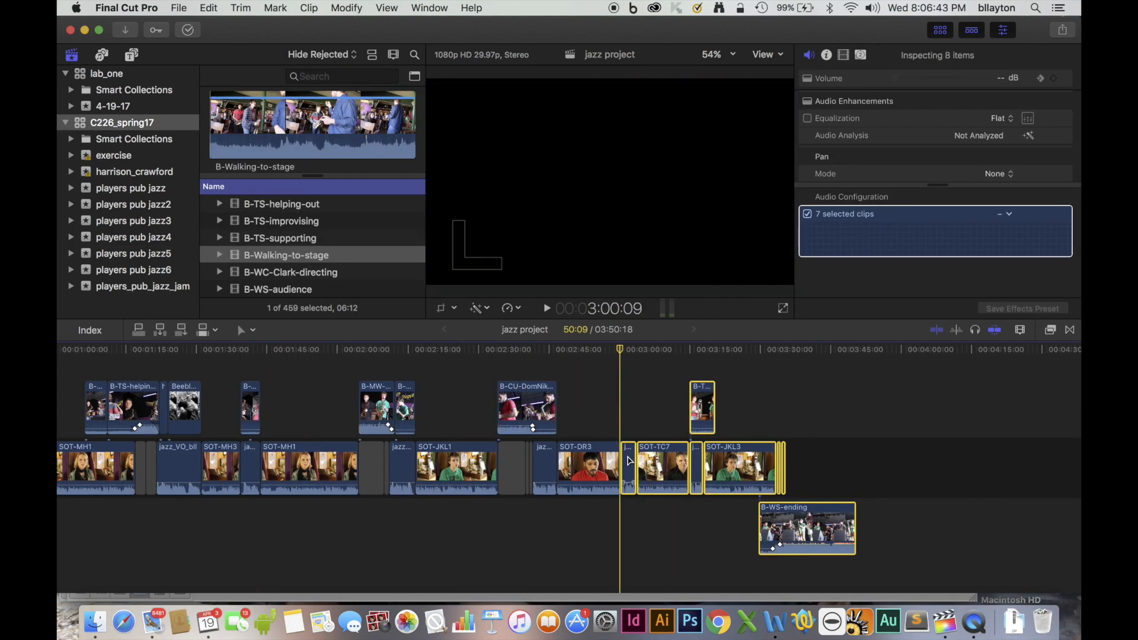
Open a gap of about 2.5 seconds after SOT-DR3, preview B-WS-audience and connect its full 6:00 at the end of SOT-DR3.
left_click_drag(629, 461, 642, 462)
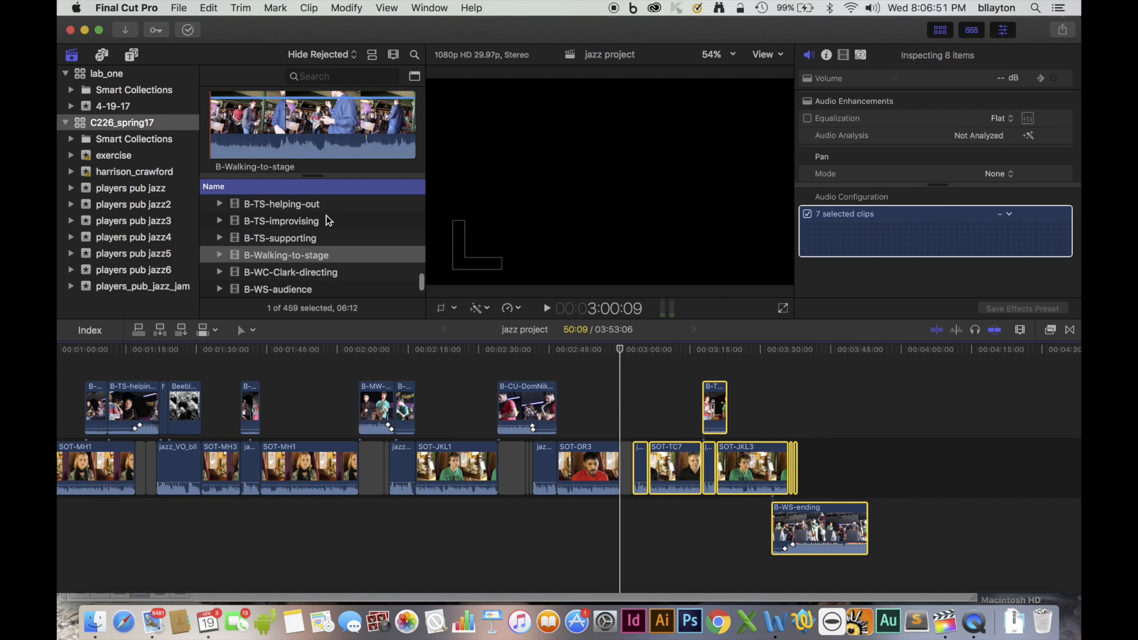
left_click(309, 291)
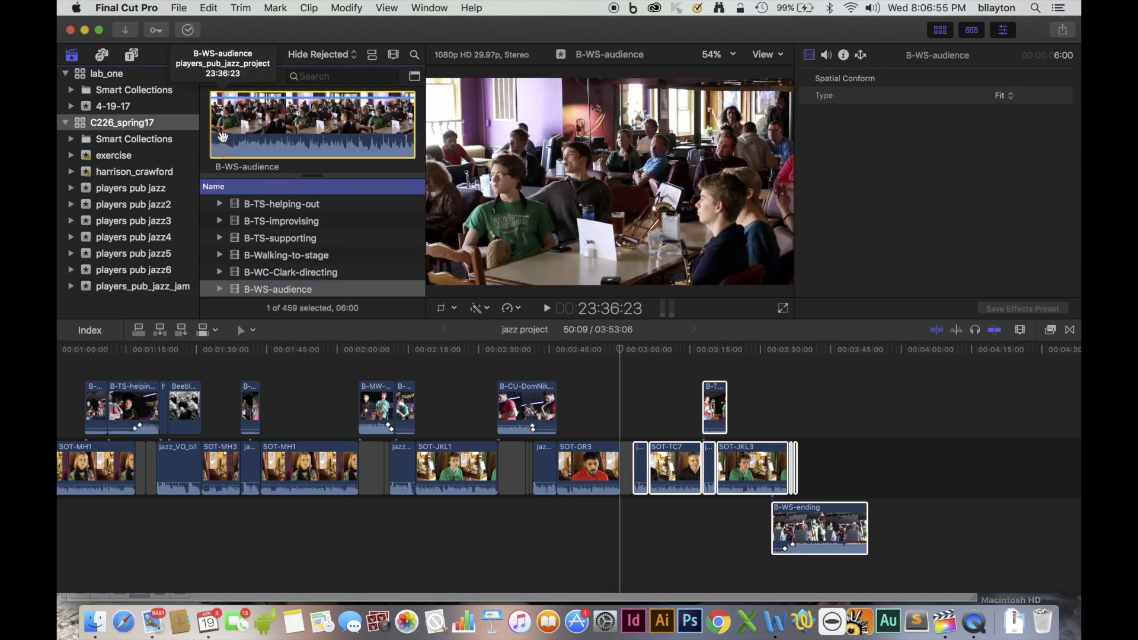
key("space")
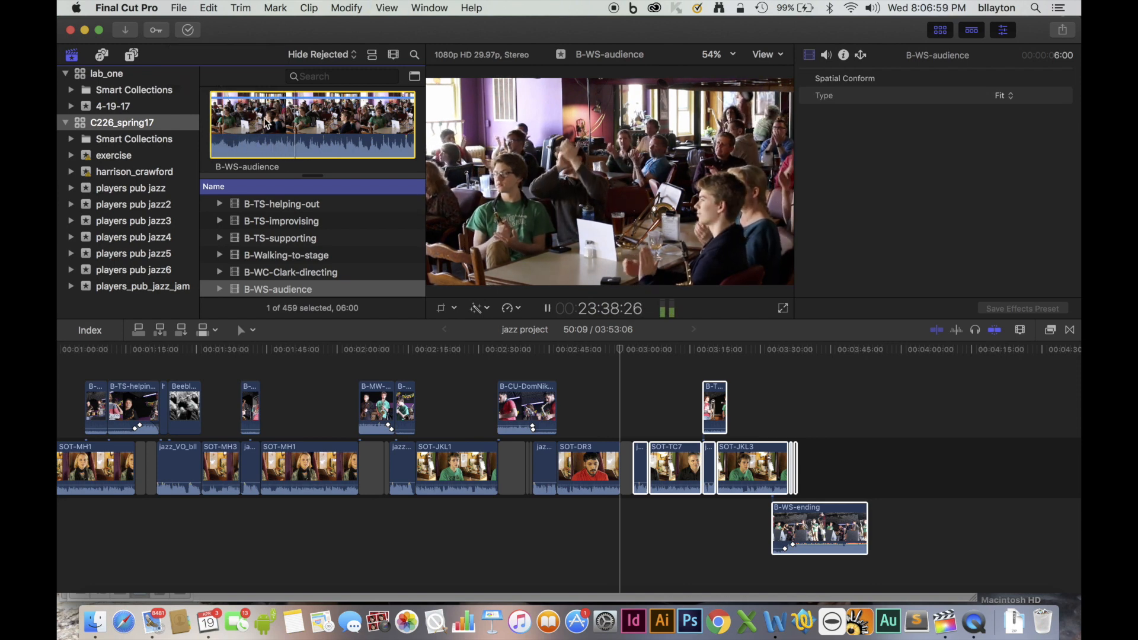
key("space")
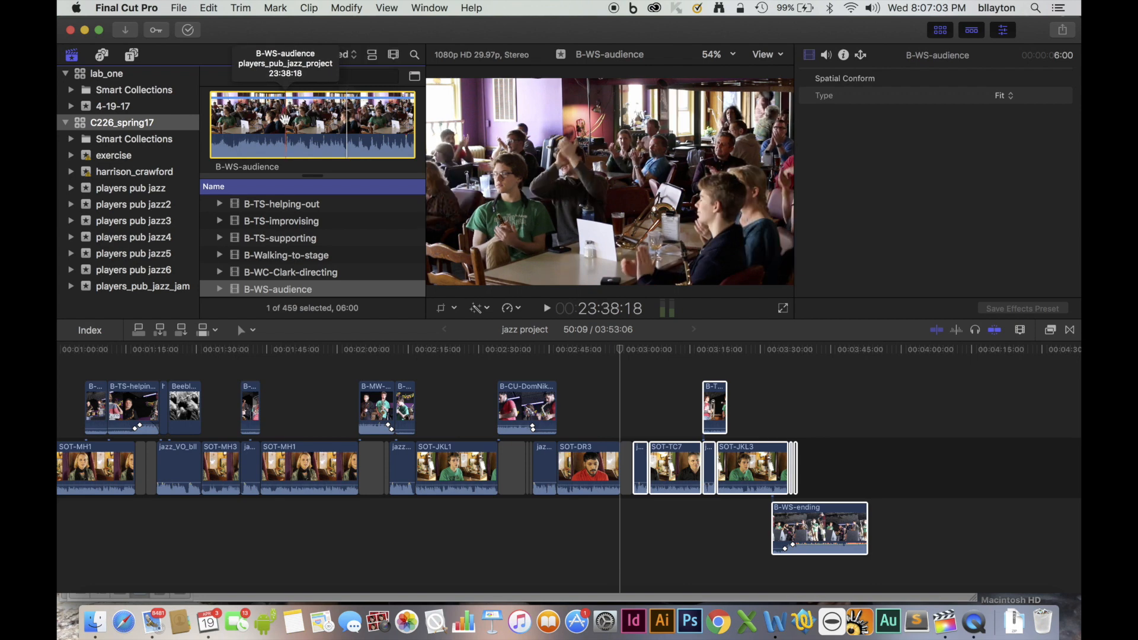
left_click(137, 330)
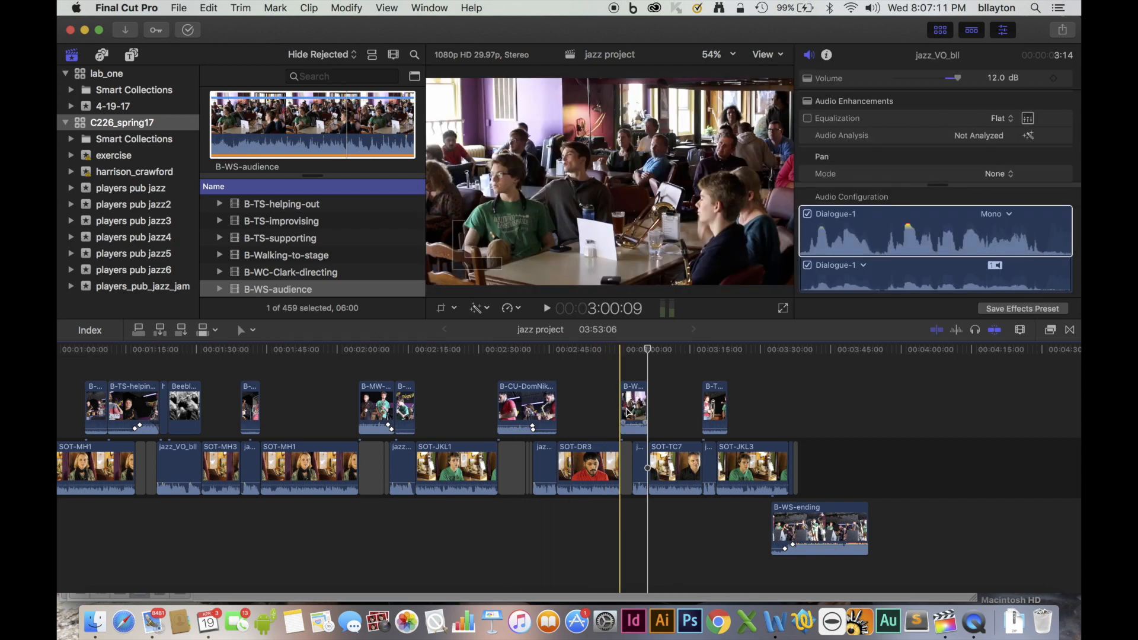
Keyframe the B-WS-audience audio to fade down where the voice-over after SOT-DR3 starts, and play back the transition.
key("z")
left_click_drag(601, 396, 697, 489)
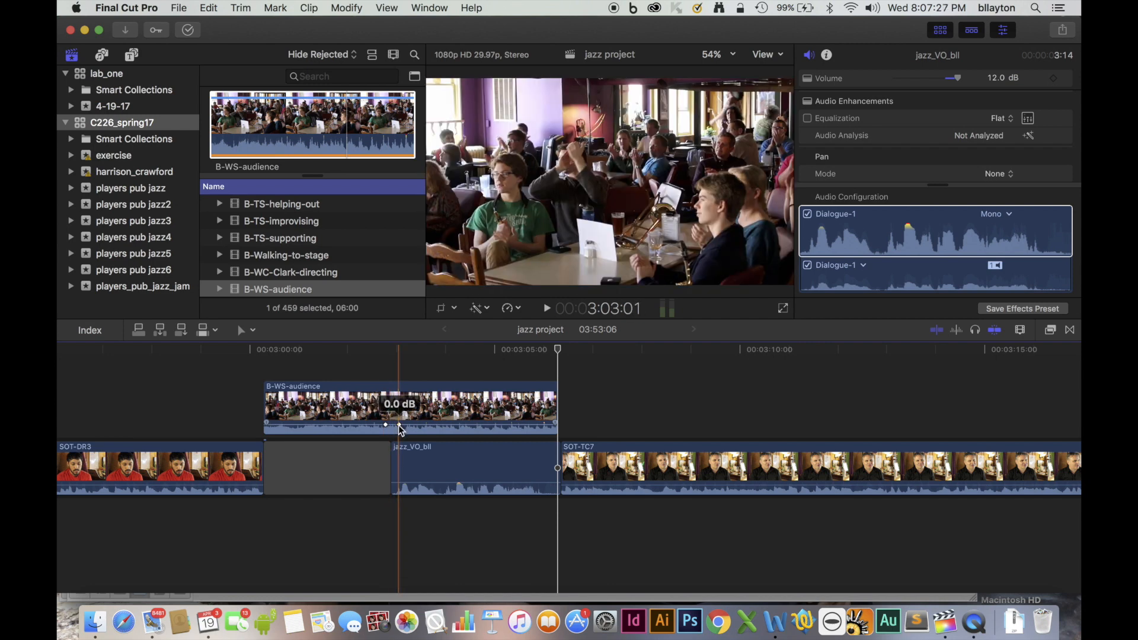
left_click_drag(401, 427, 399, 429)
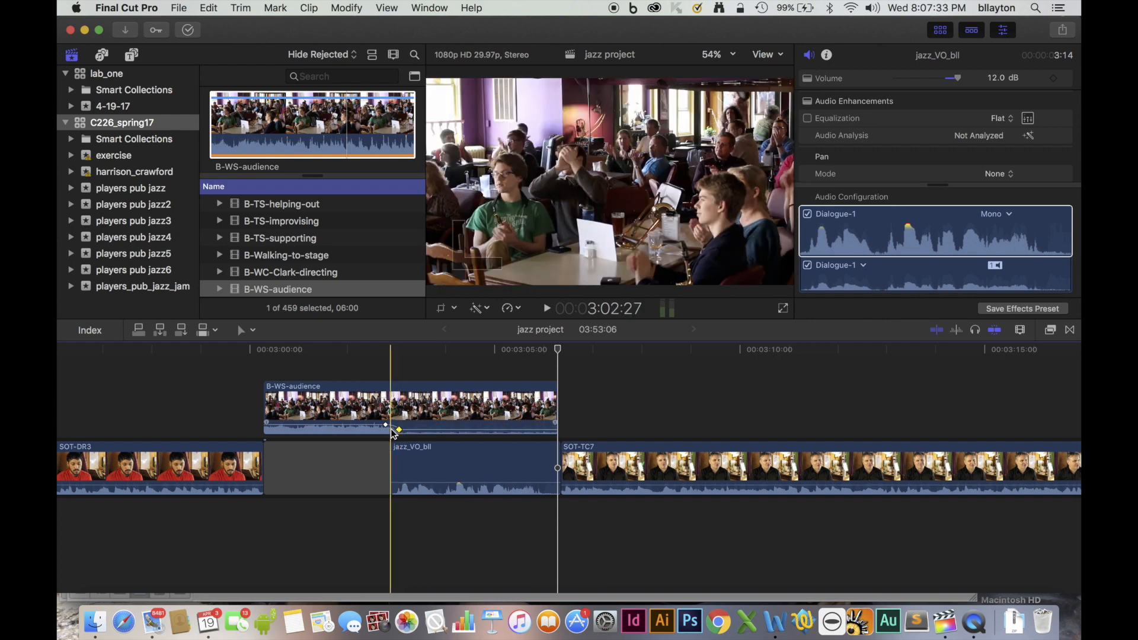
left_click_drag(384, 426, 378, 425)
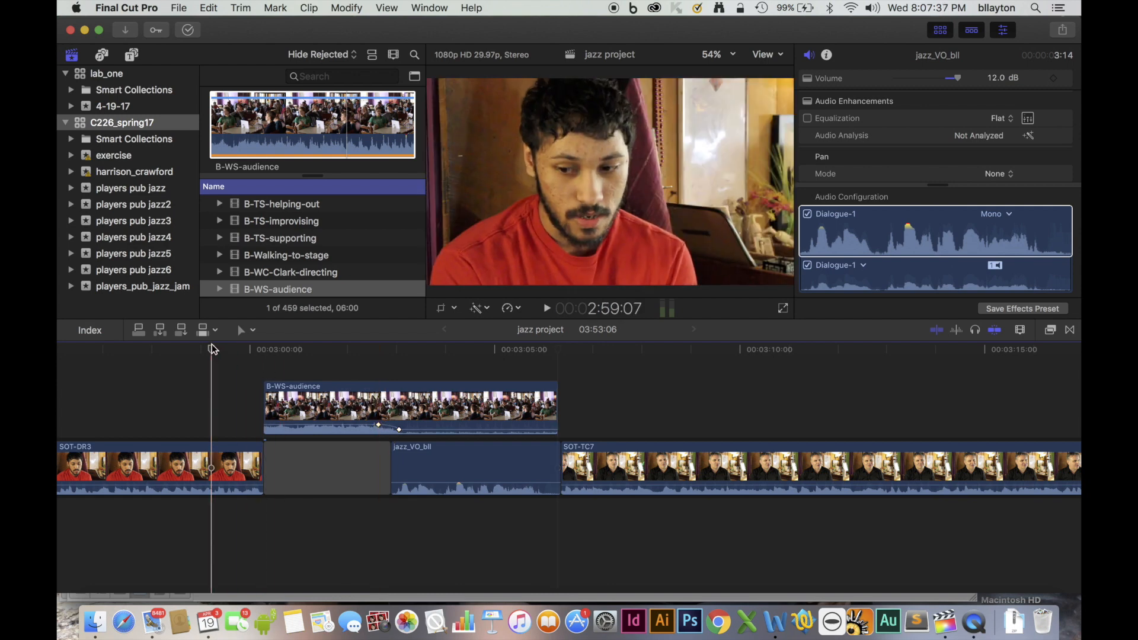
key("space")
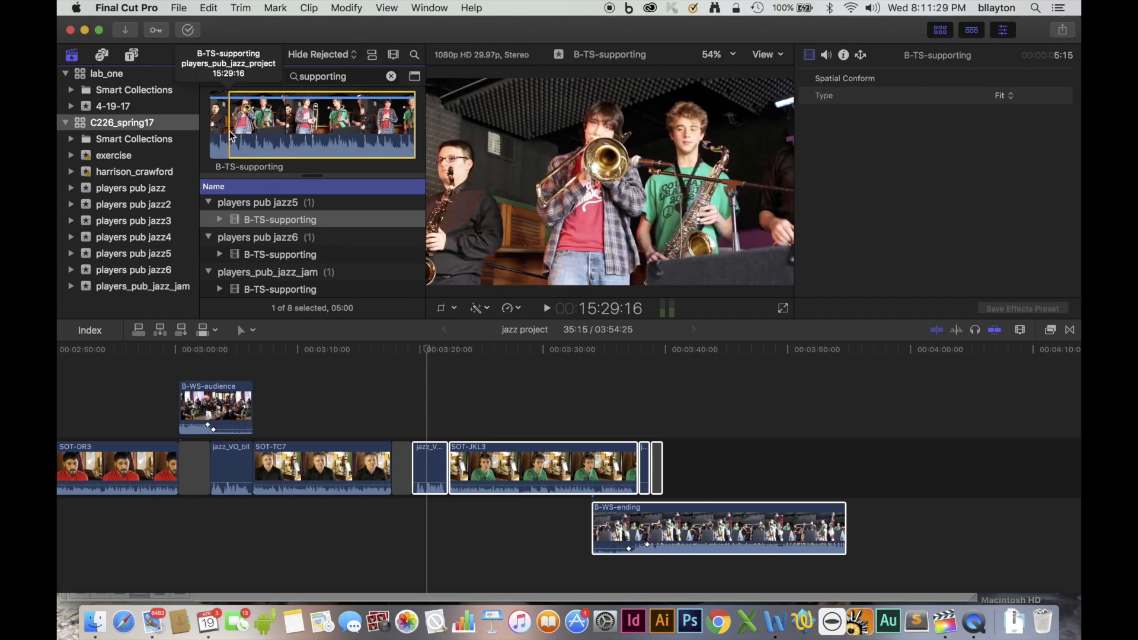
Connect the full 5:15 of B-TS-supporting at the end of SOT-TC7 and trim its end to the following voice-over's end.
left_click_drag(230, 131, 190, 133)
left_click(425, 353)
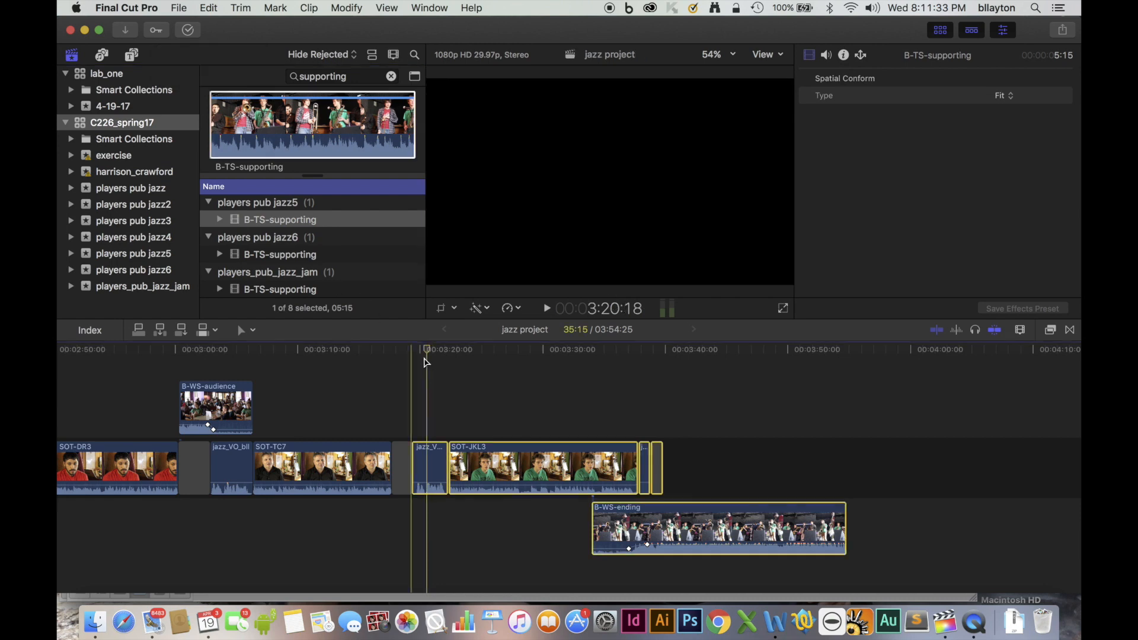
left_click_drag(425, 350, 392, 352)
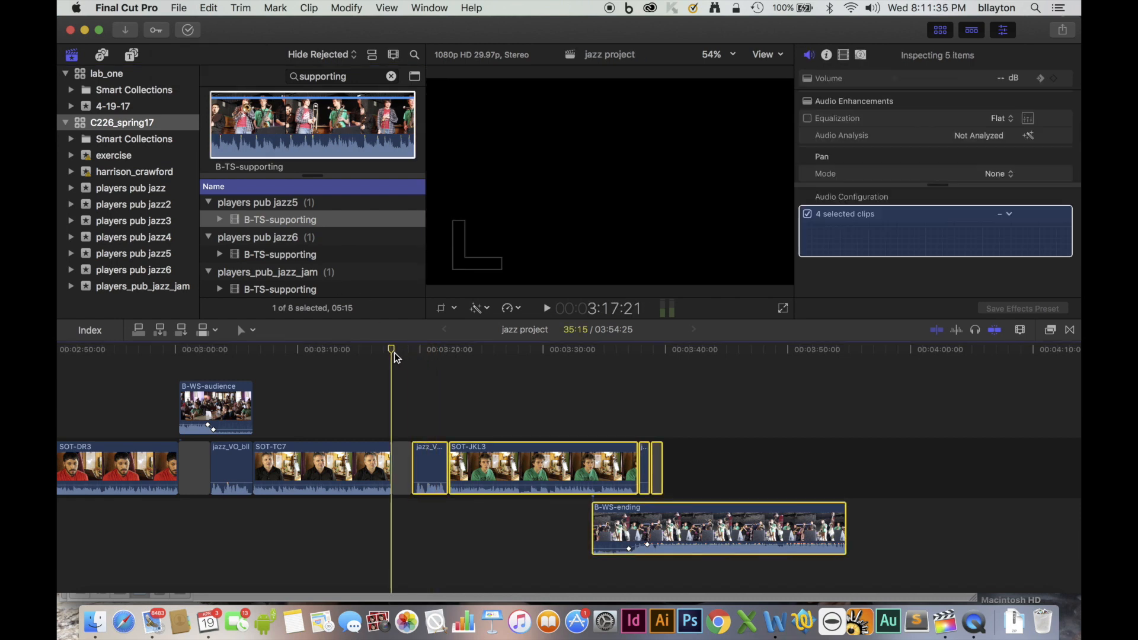
left_click(139, 330)
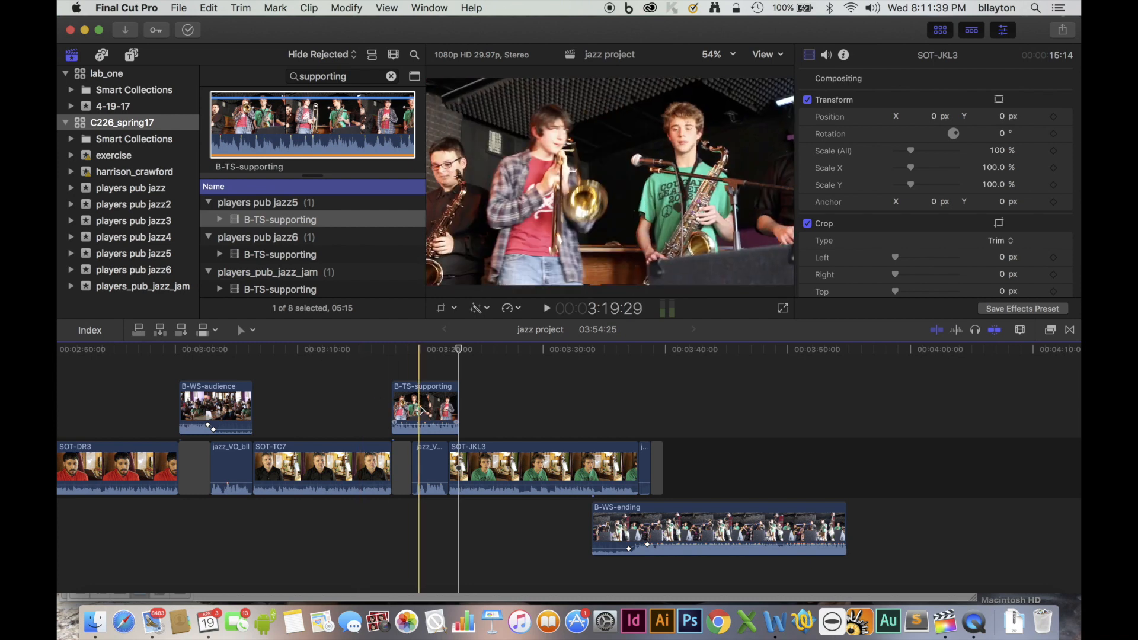
left_click_drag(456, 405, 440, 415)
key("z")
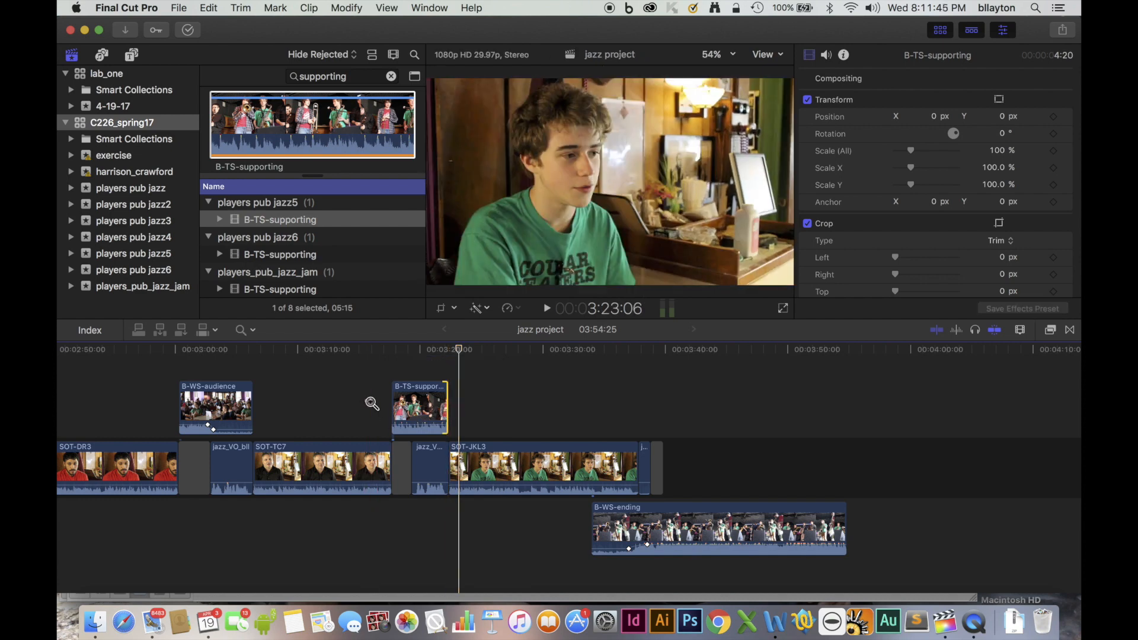
left_click_drag(366, 401, 501, 510)
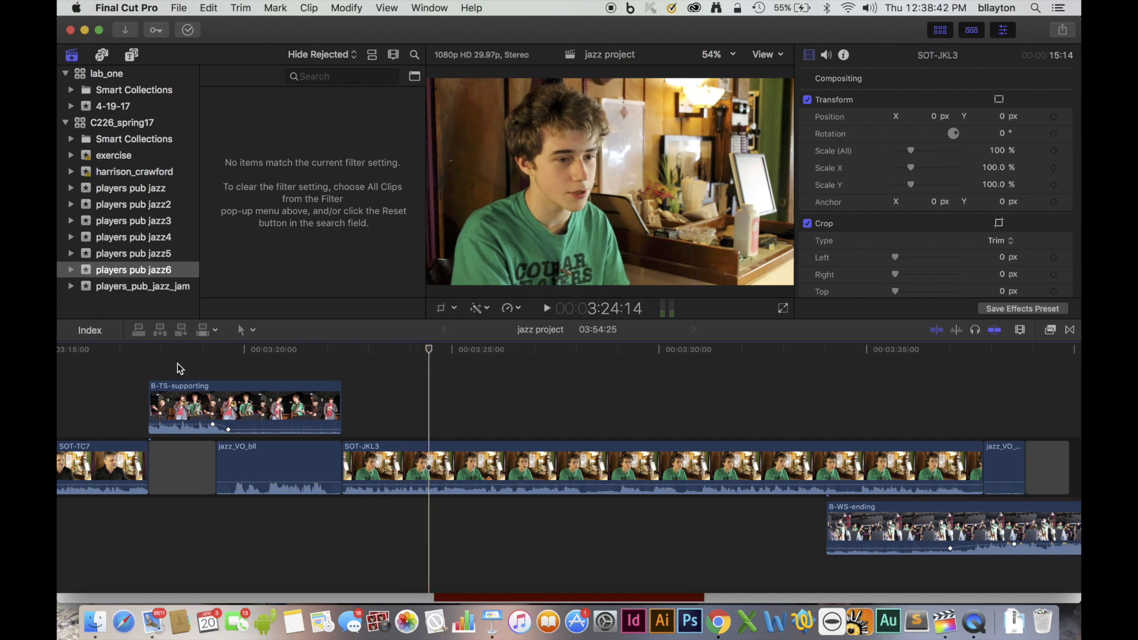
Play through SOT-JKL3 and cut it with the Blade tool at 3:28:15 and 3:34:23.
key("space")
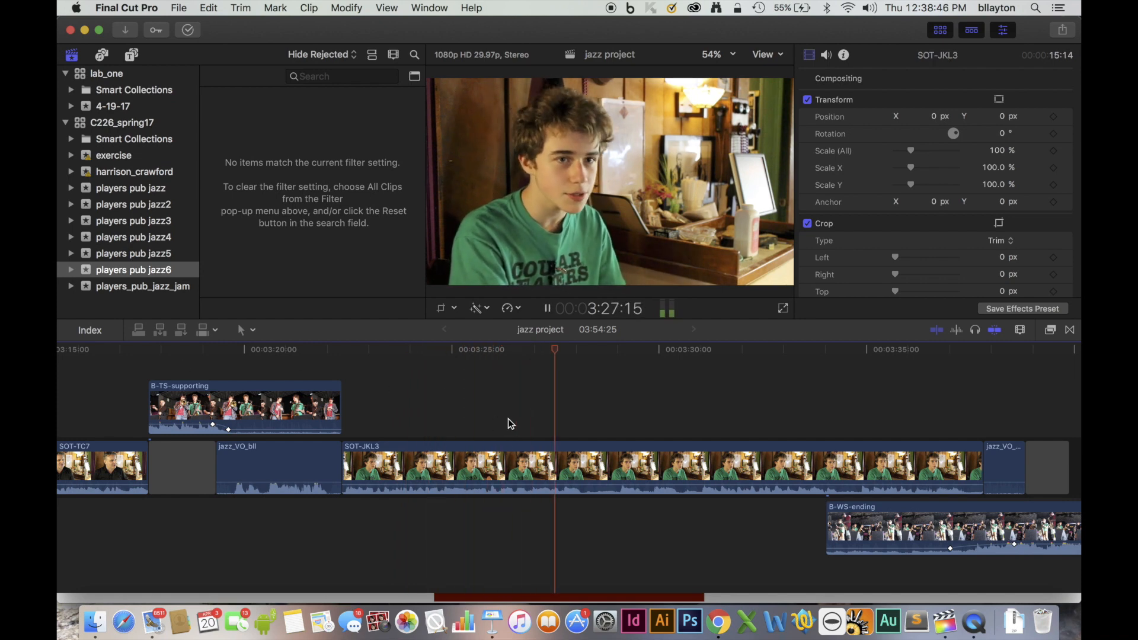
key("space")
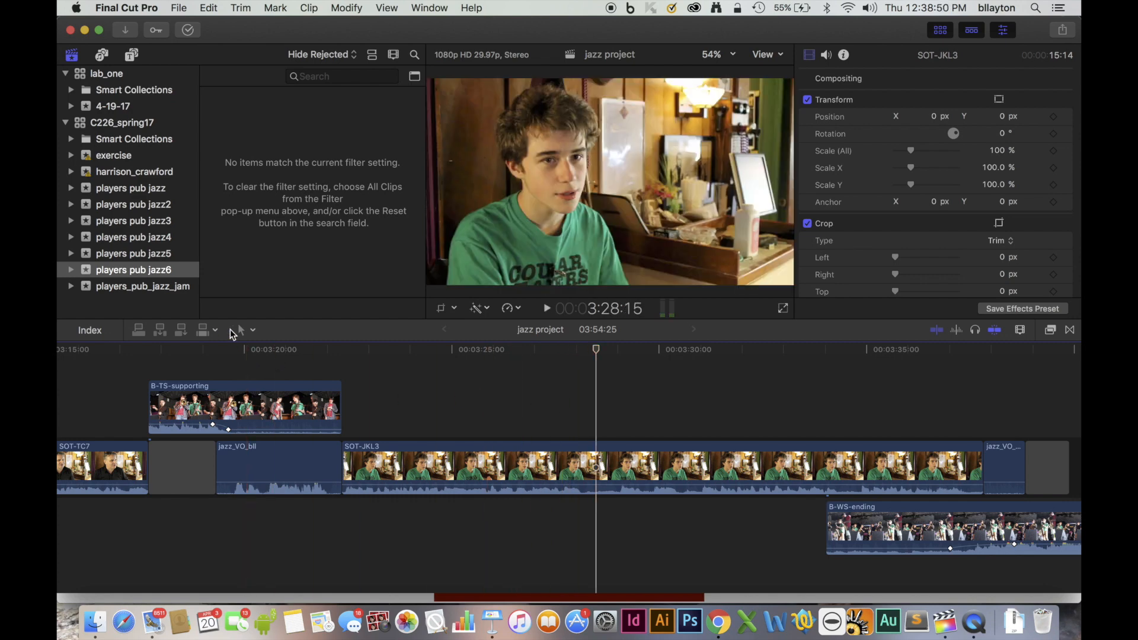
left_click(245, 330)
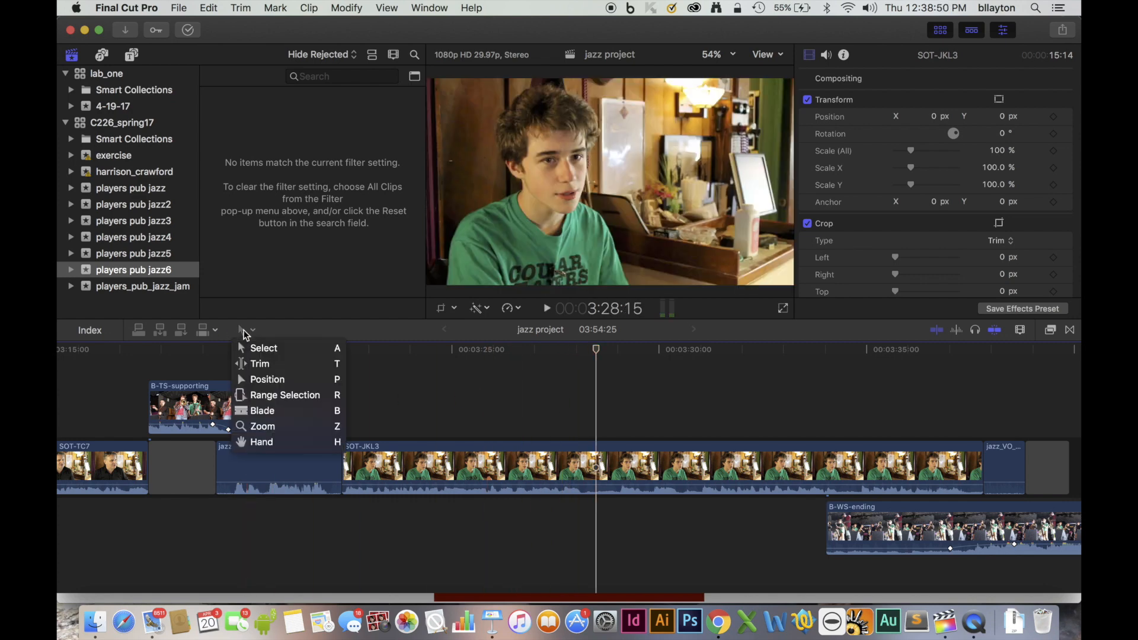
left_click(271, 411)
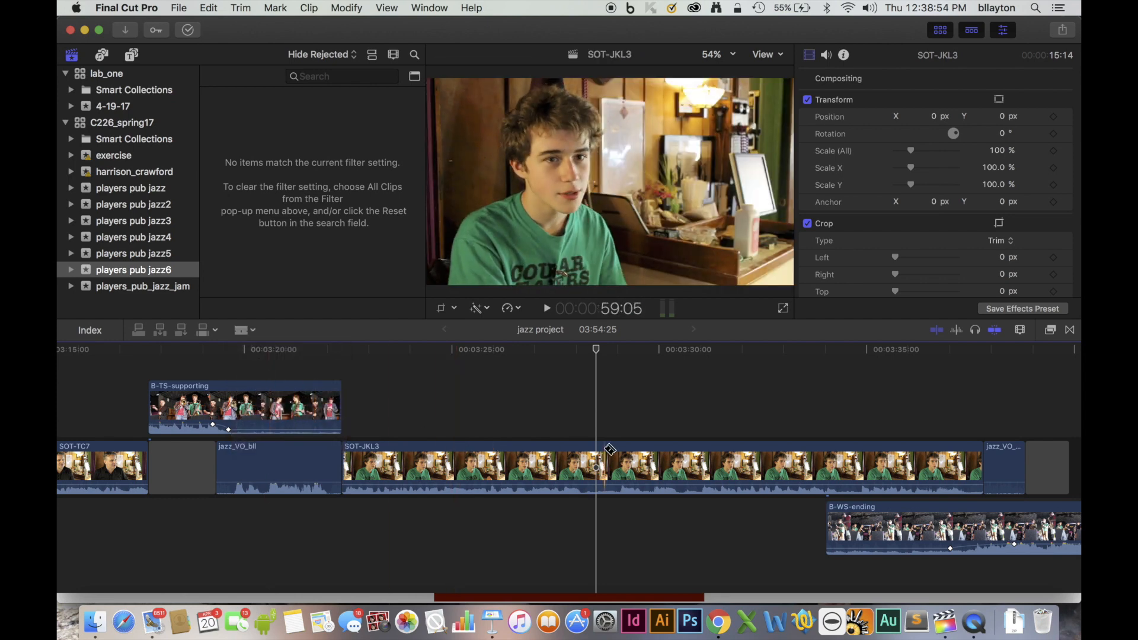
left_click(598, 455)
key("space")
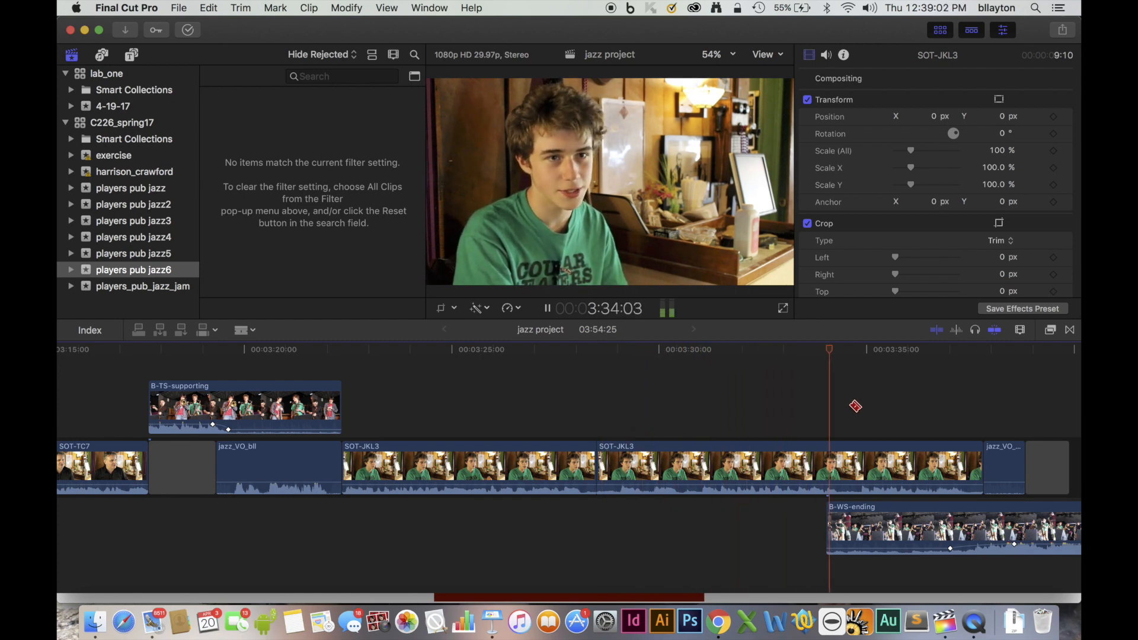
key("space")
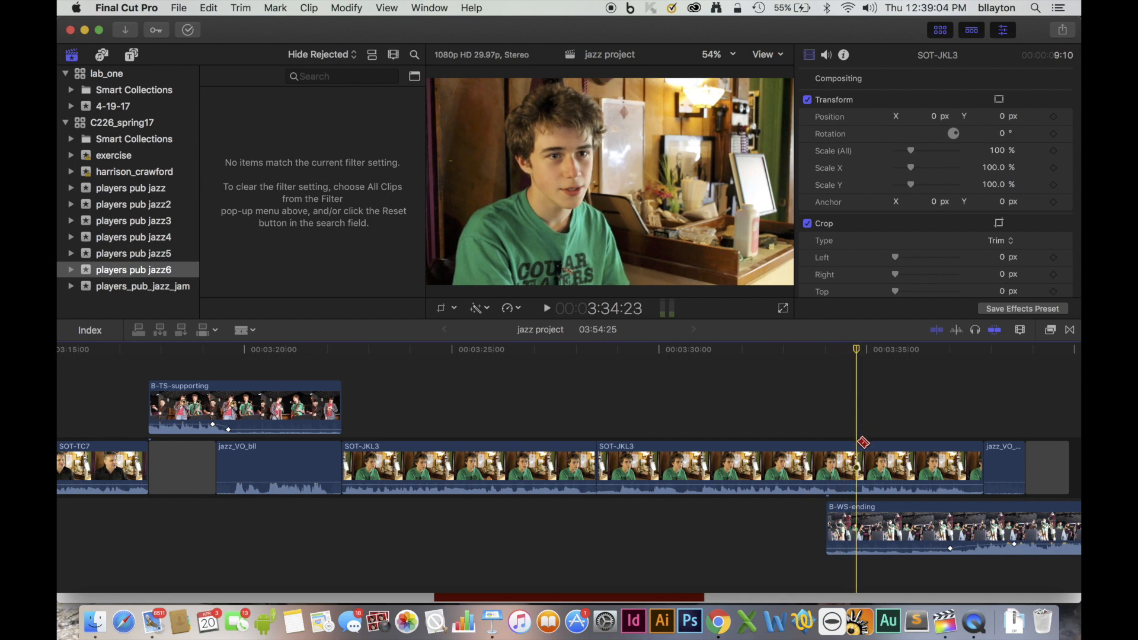
left_click(858, 444)
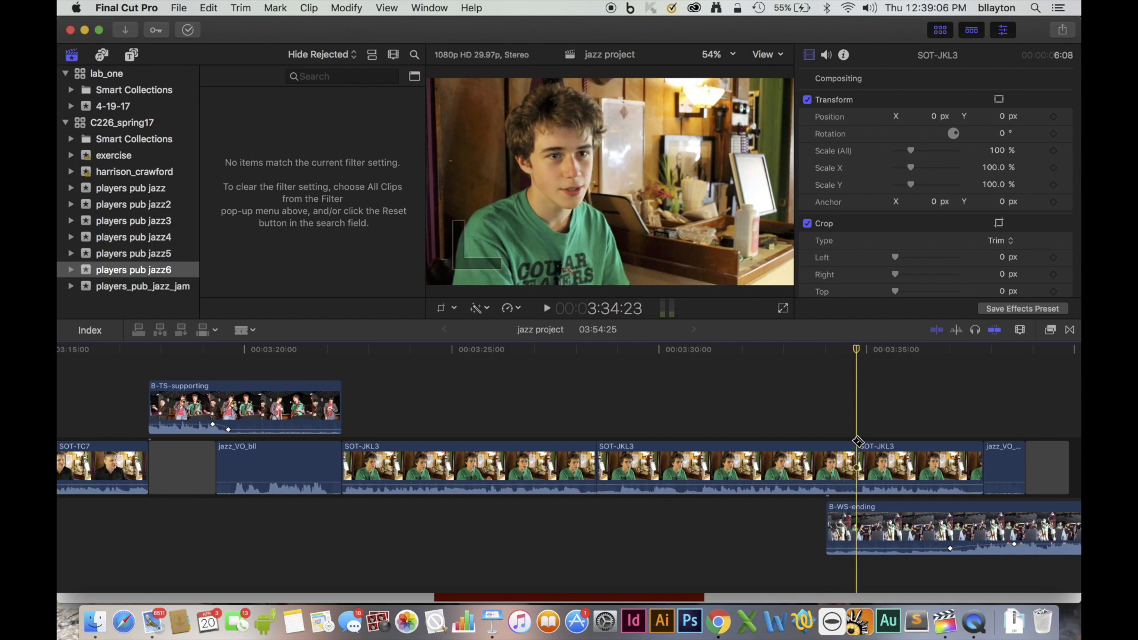
Delete the middle section of SOT-JKL3 between the two cuts with the Select tool.
left_click(242, 330)
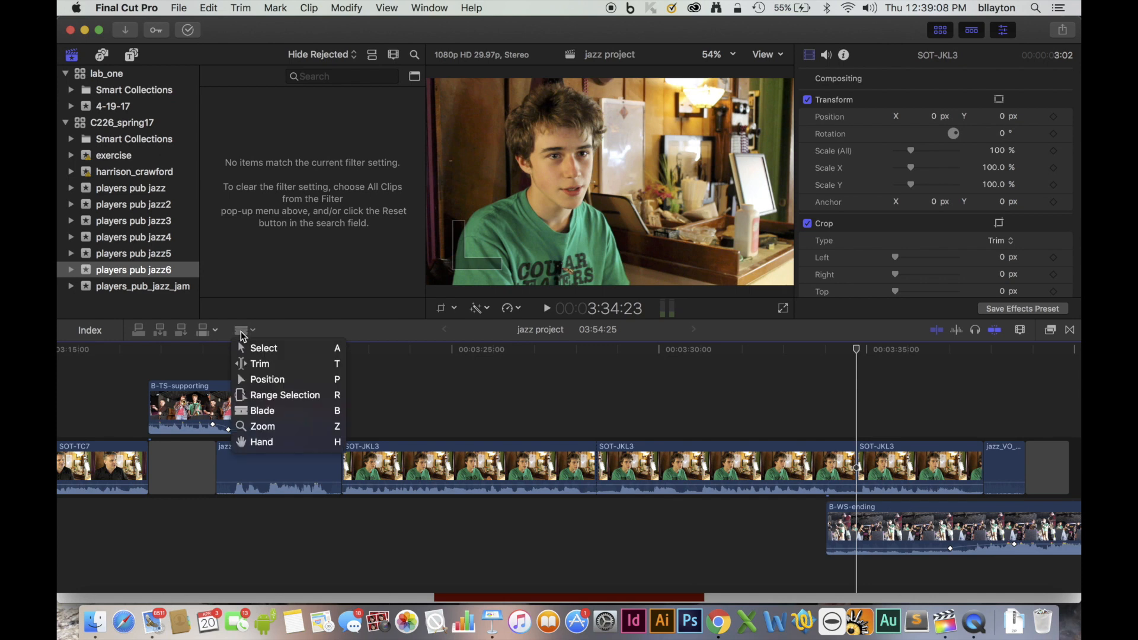
left_click(264, 348)
left_click(631, 468)
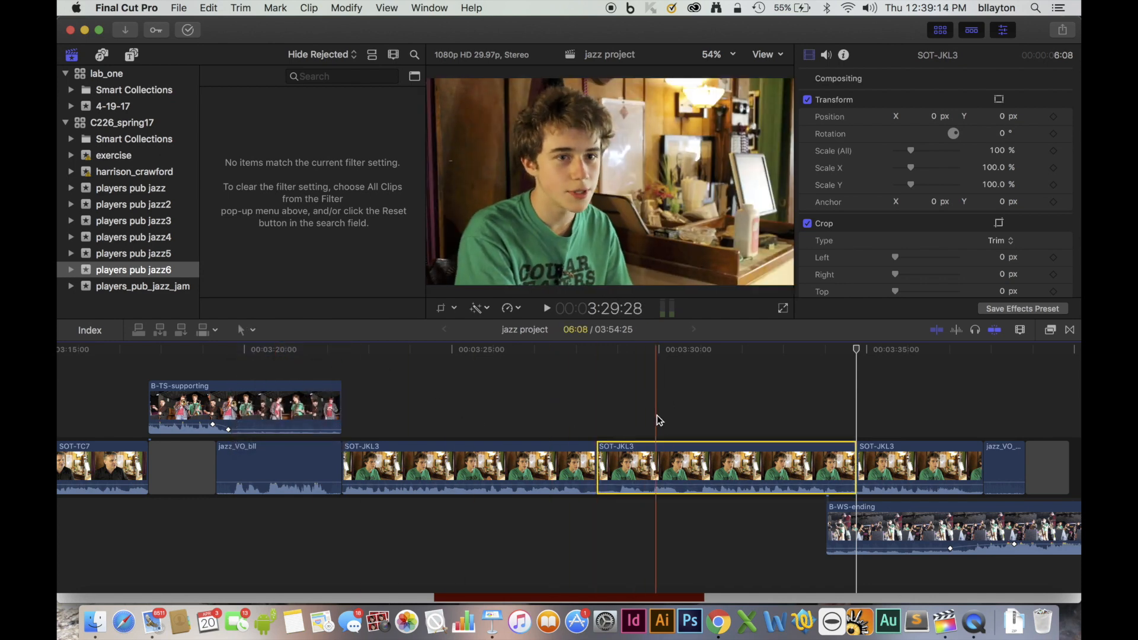
key("BackSpace")
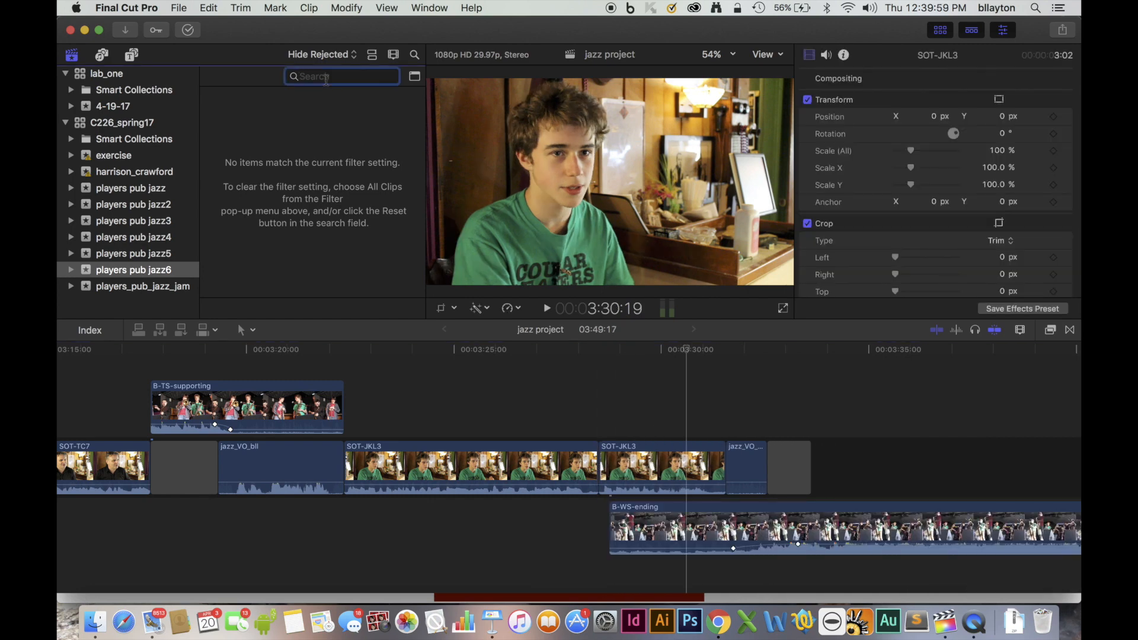
Search the clips for "talking" and select a 2:27 range of B-Musicians-talking.
type("talking")
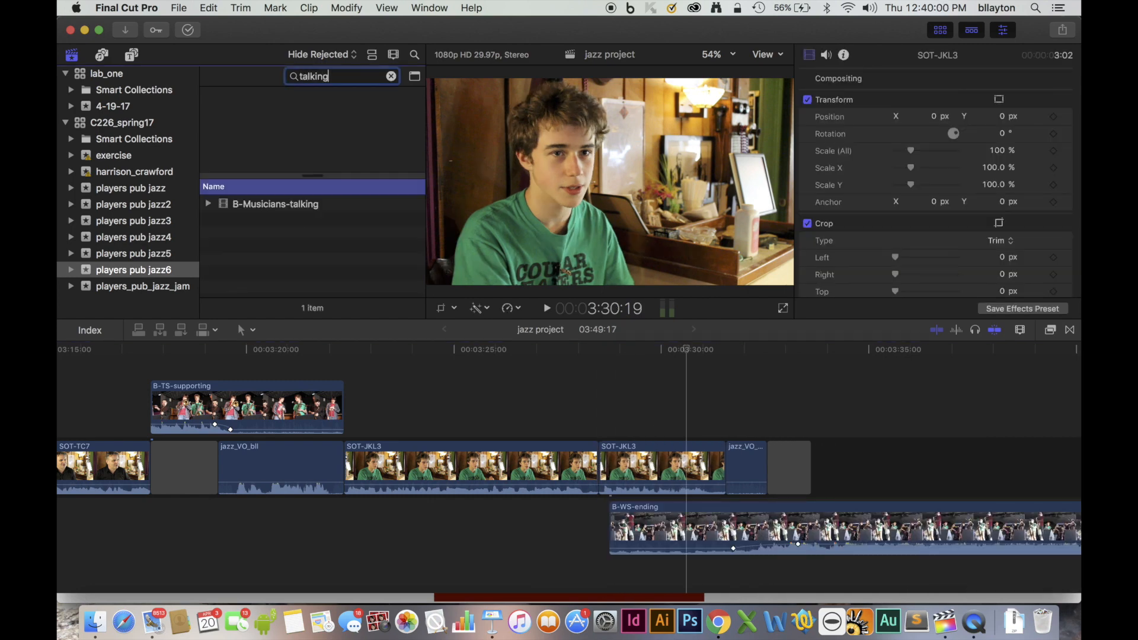
left_click(277, 208)
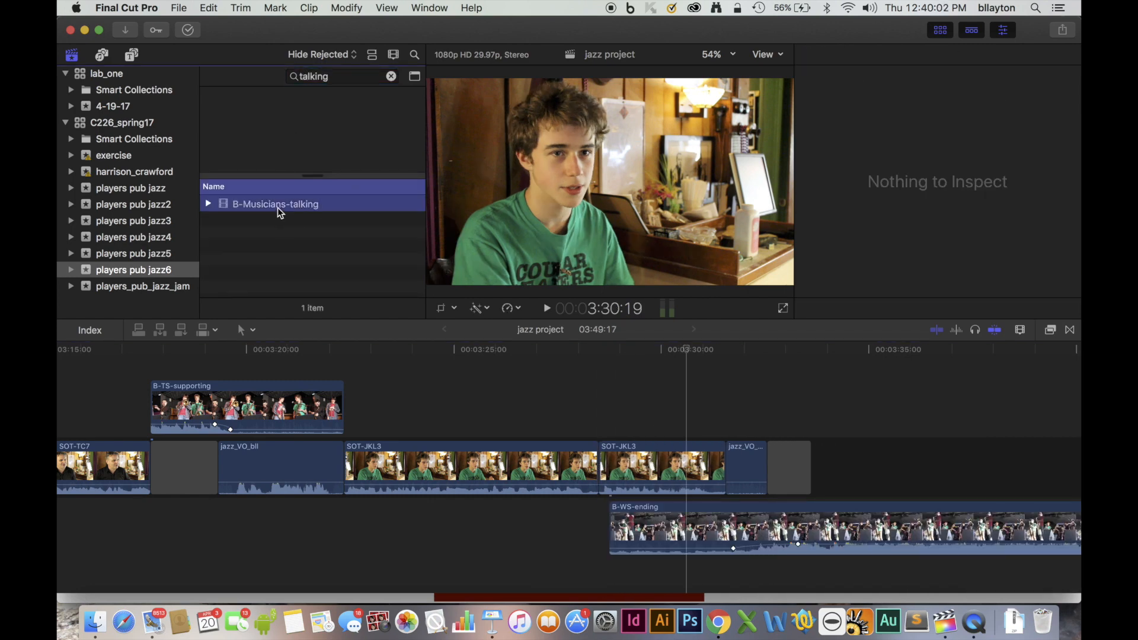
left_click_drag(227, 138, 345, 133)
Connect the B-Musicians-talking range at 3:27:18 to cover the jump cut between the two SOT-JKL3 sections.
left_click(687, 353)
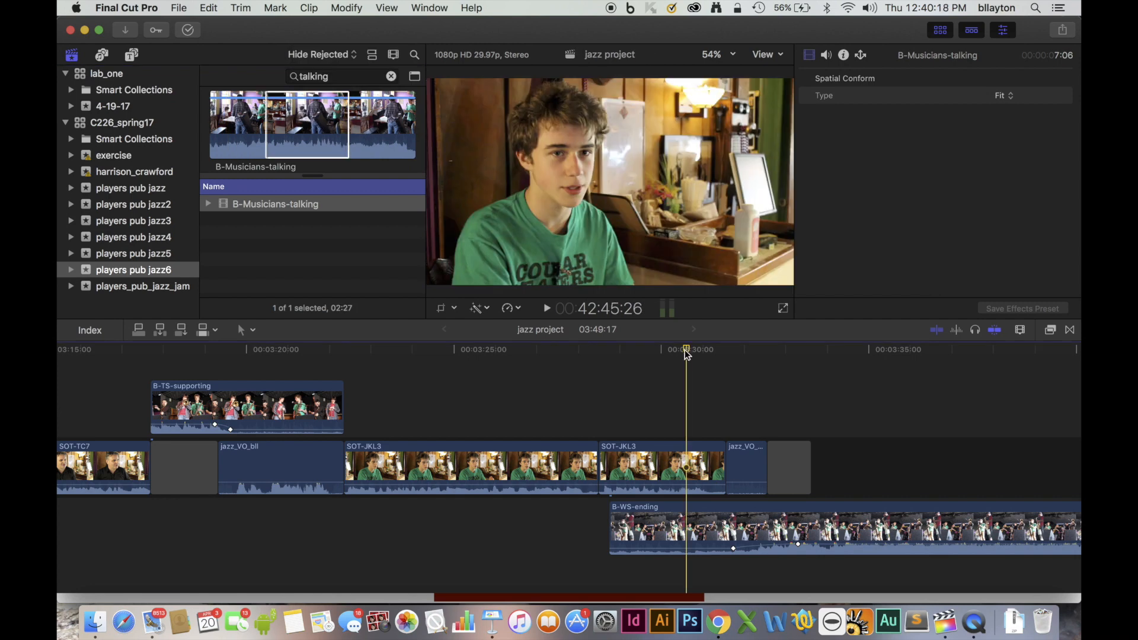
left_click(595, 367)
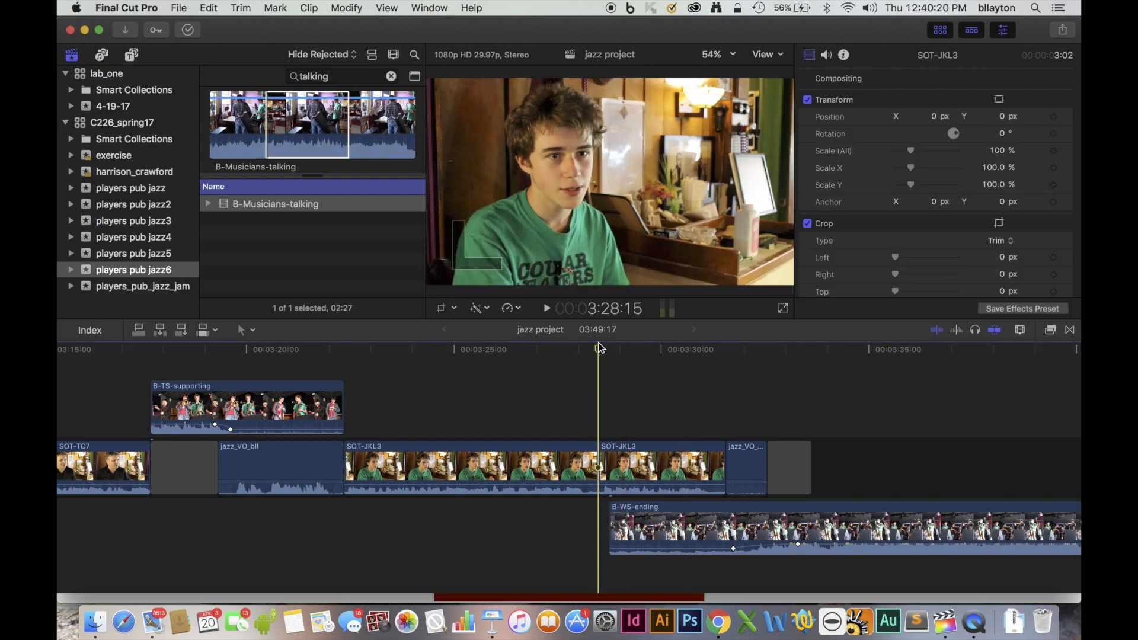
left_click_drag(598, 352, 563, 355)
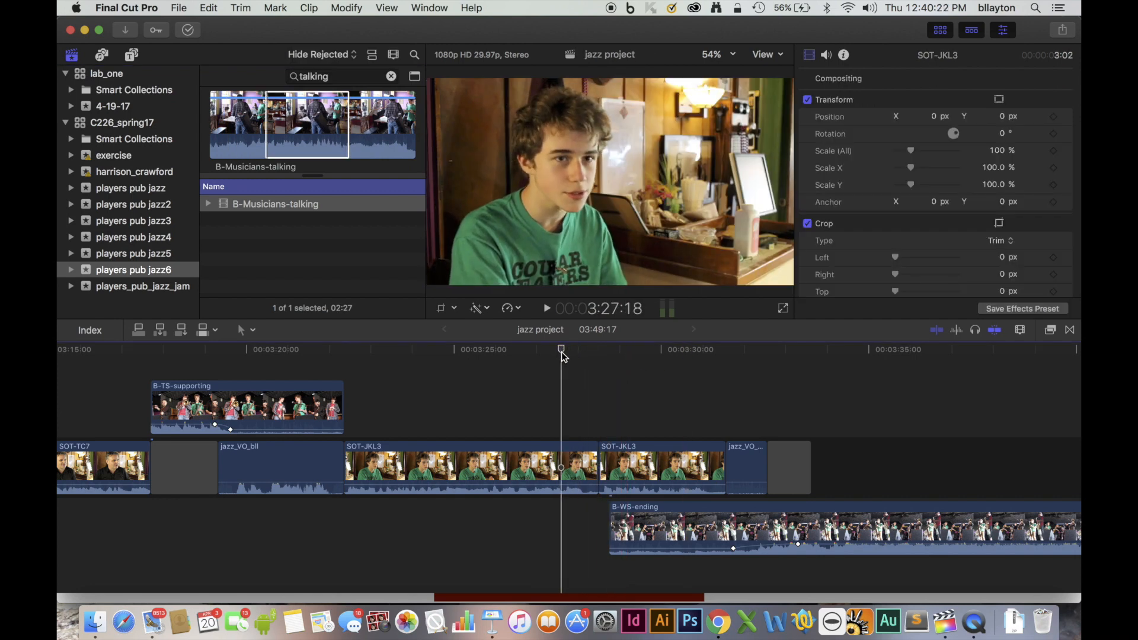
left_click(138, 329)
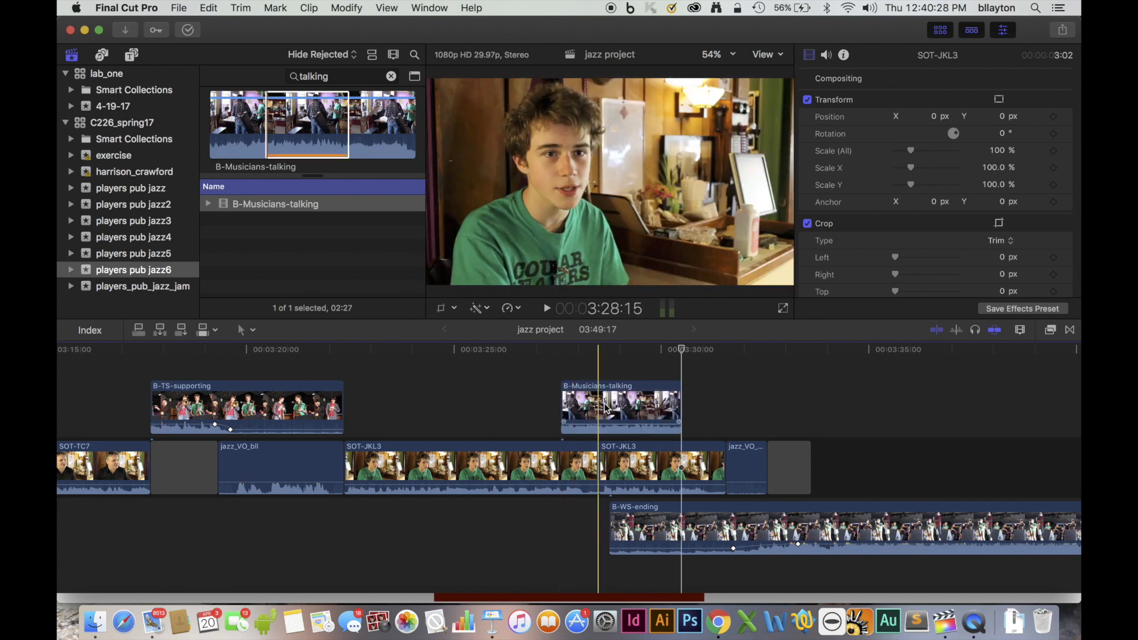
Lower the B-Musicians-talking audio to -∞ dB and play back the covered cut.
left_click_drag(601, 423, 600, 437)
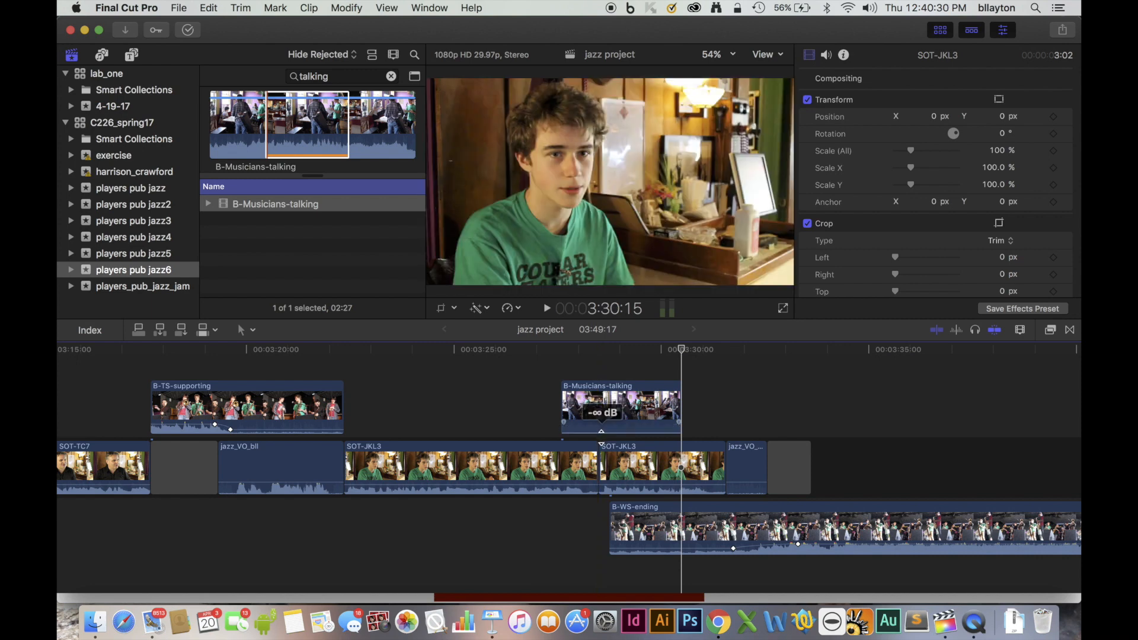
left_click(522, 350)
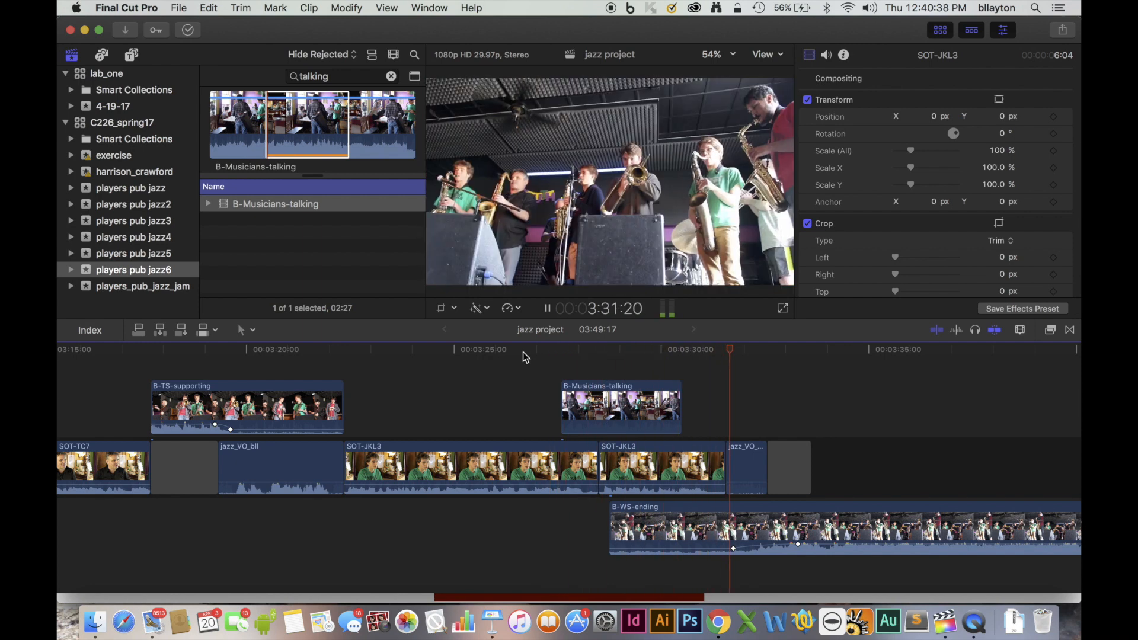
key("space")
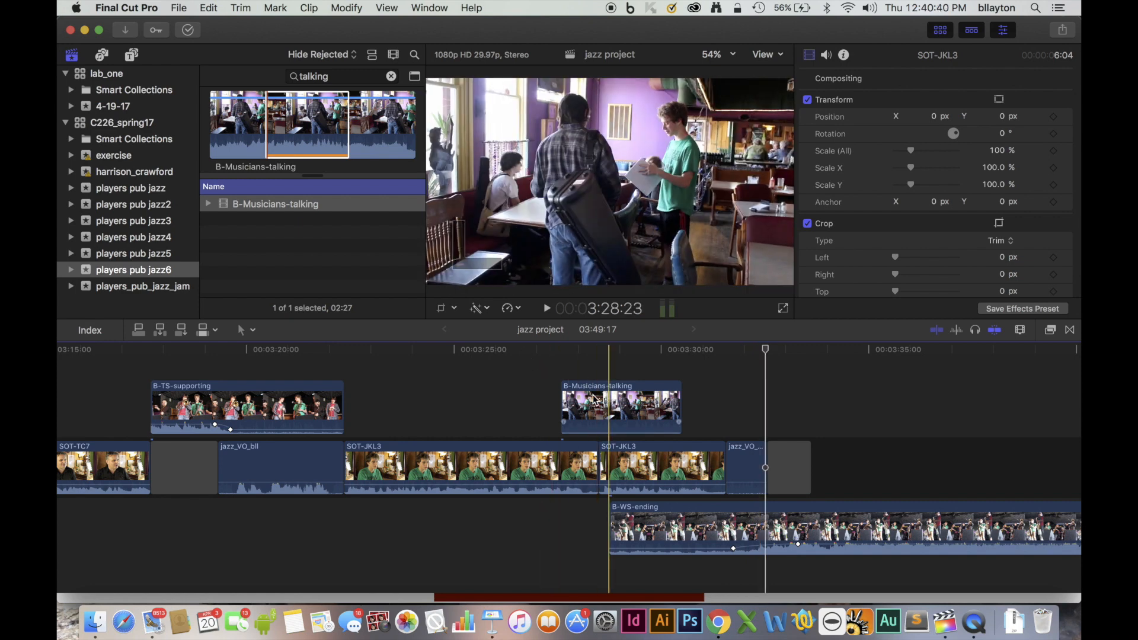
left_click_drag(604, 398, 532, 398)
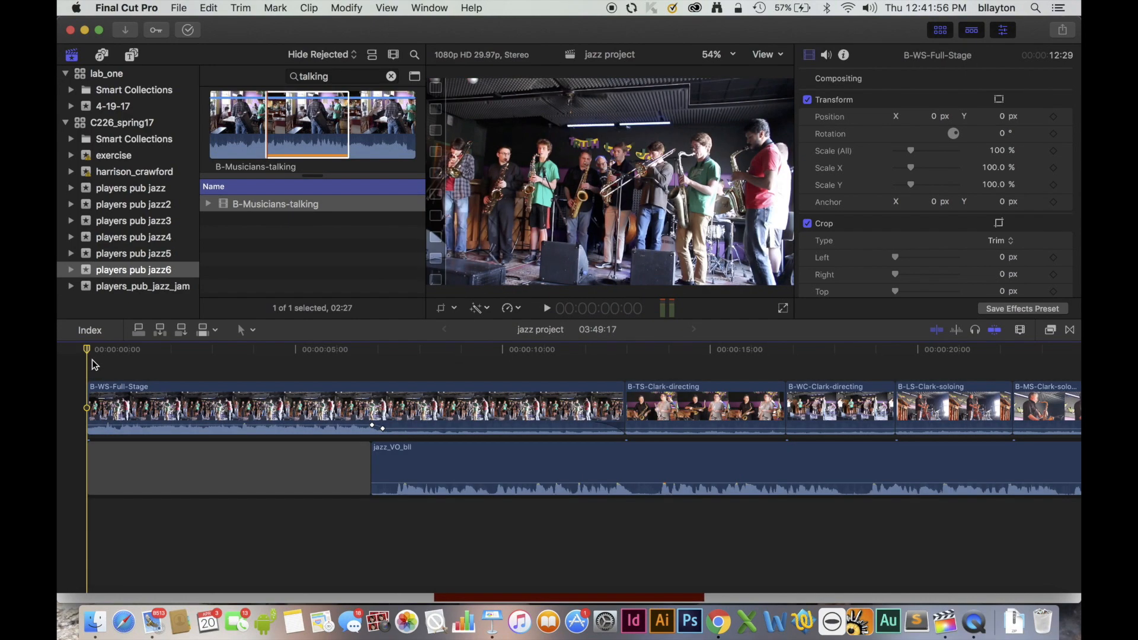
Play the opening of B-WS-Full-Stage to check its tilt and set the clip's rotation to 3°.
key("space")
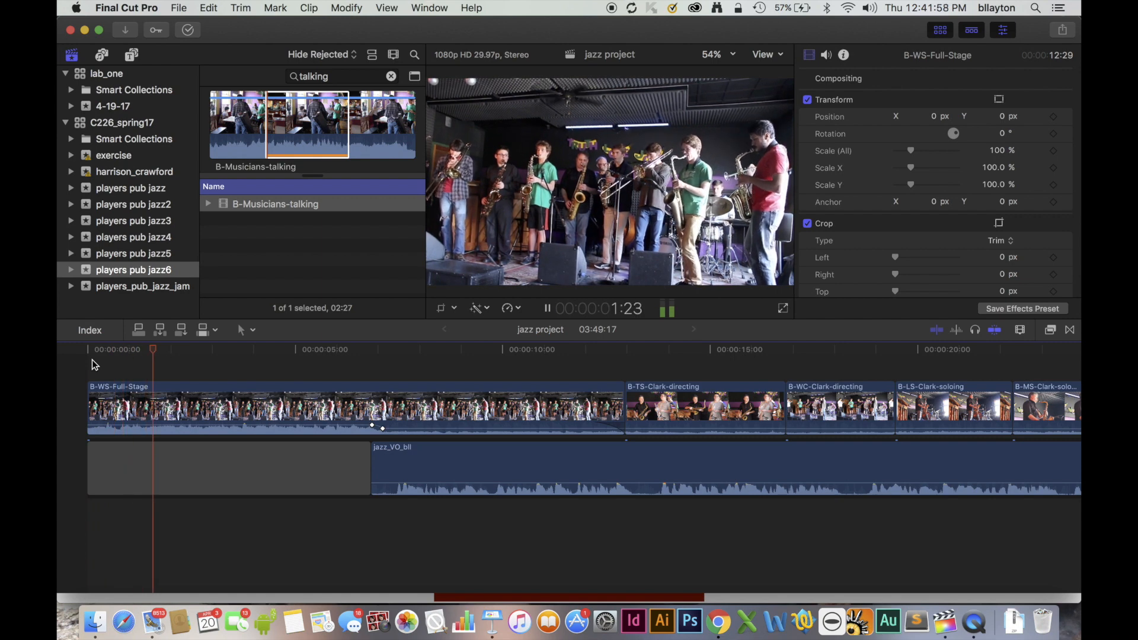
key("space")
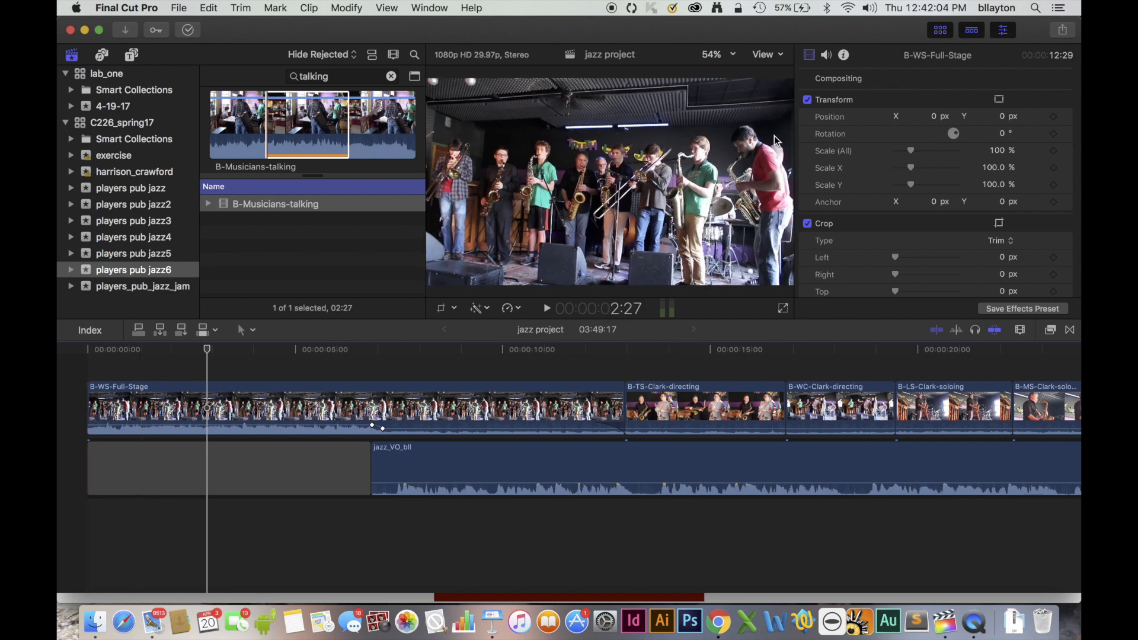
left_click(808, 56)
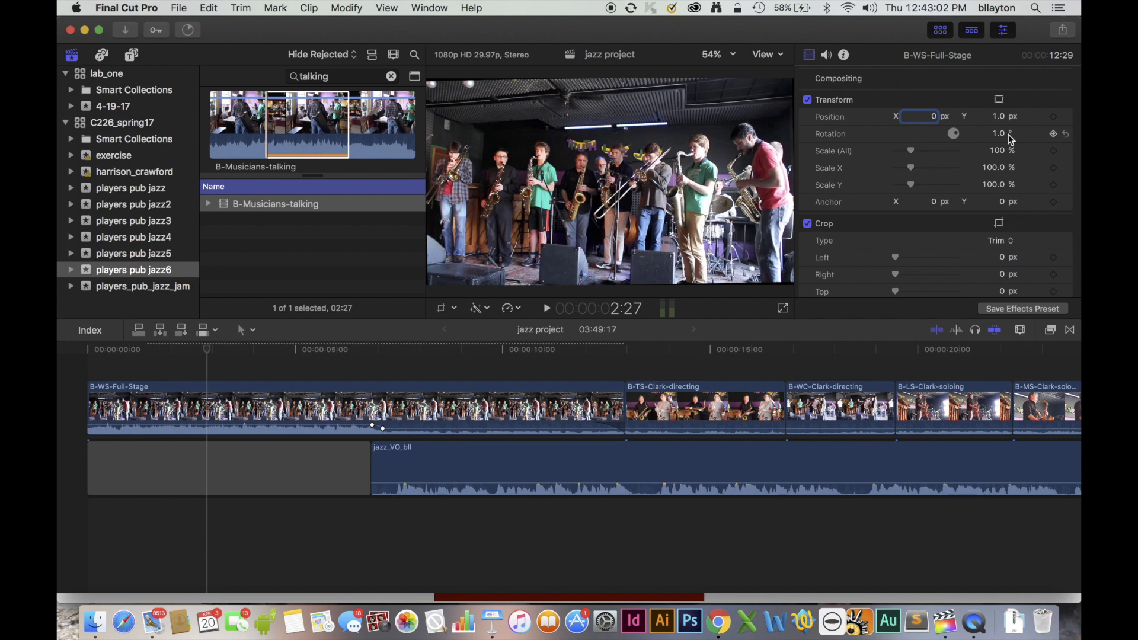
left_click(999, 134)
type("3")
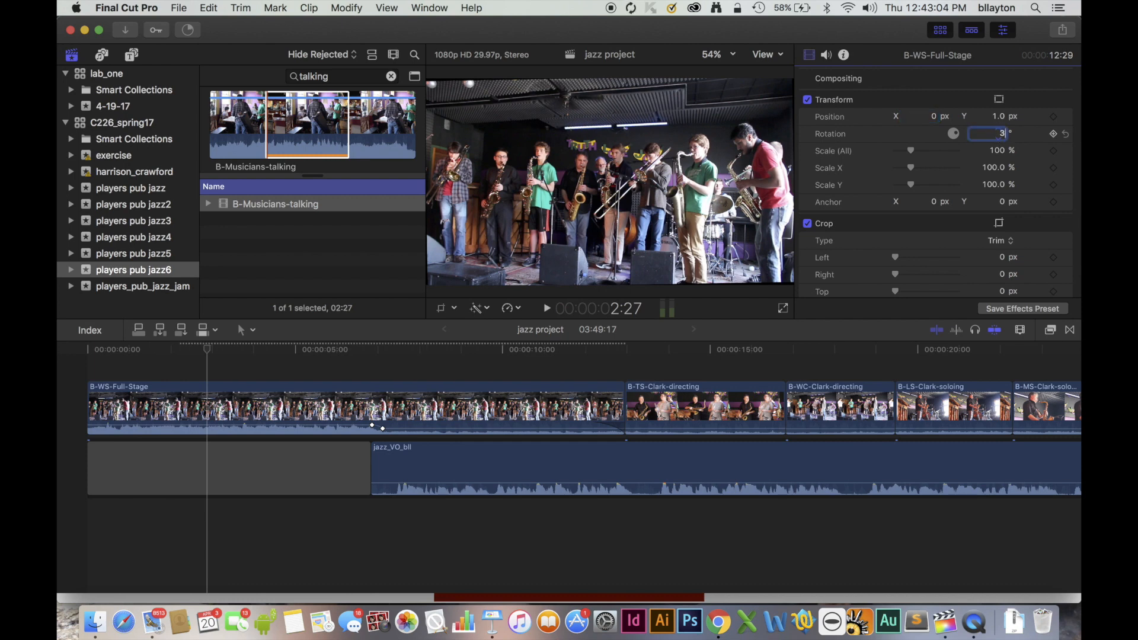
key("Return")
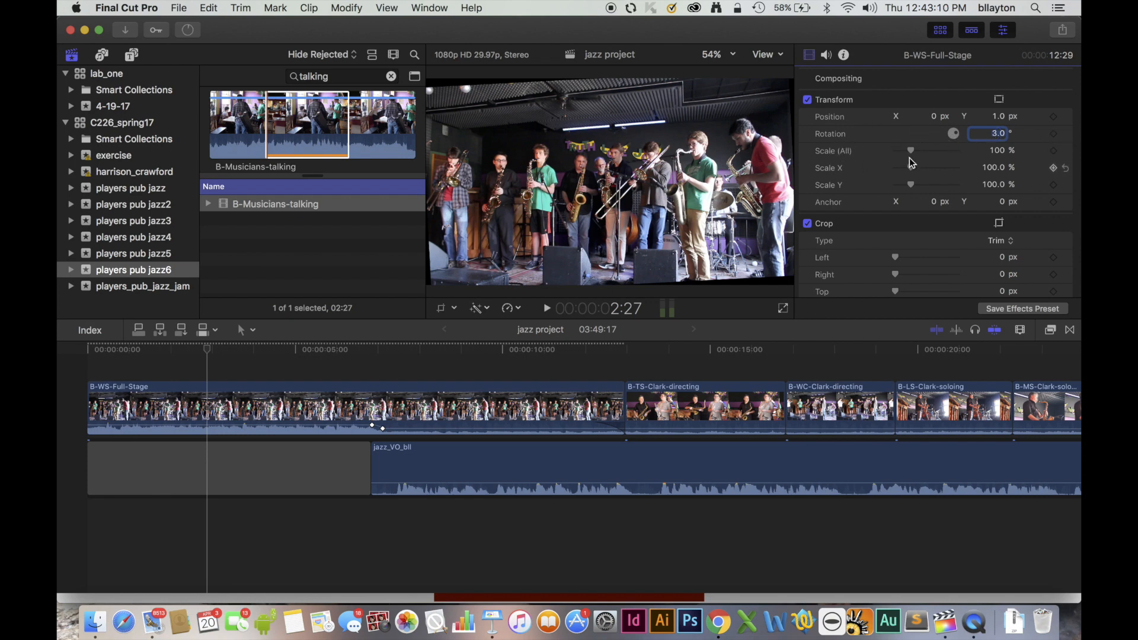
Scale B-WS-Full-Stage uniformly to 115 % to fill the frame.
left_click(1002, 152)
type("11")
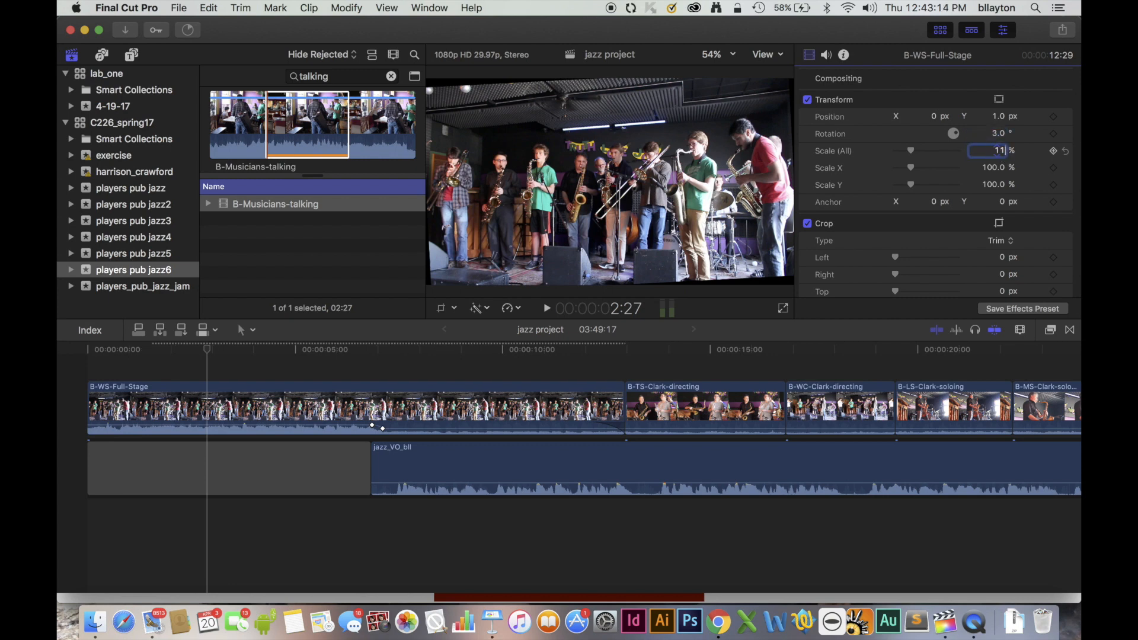
type("5")
key("Return")
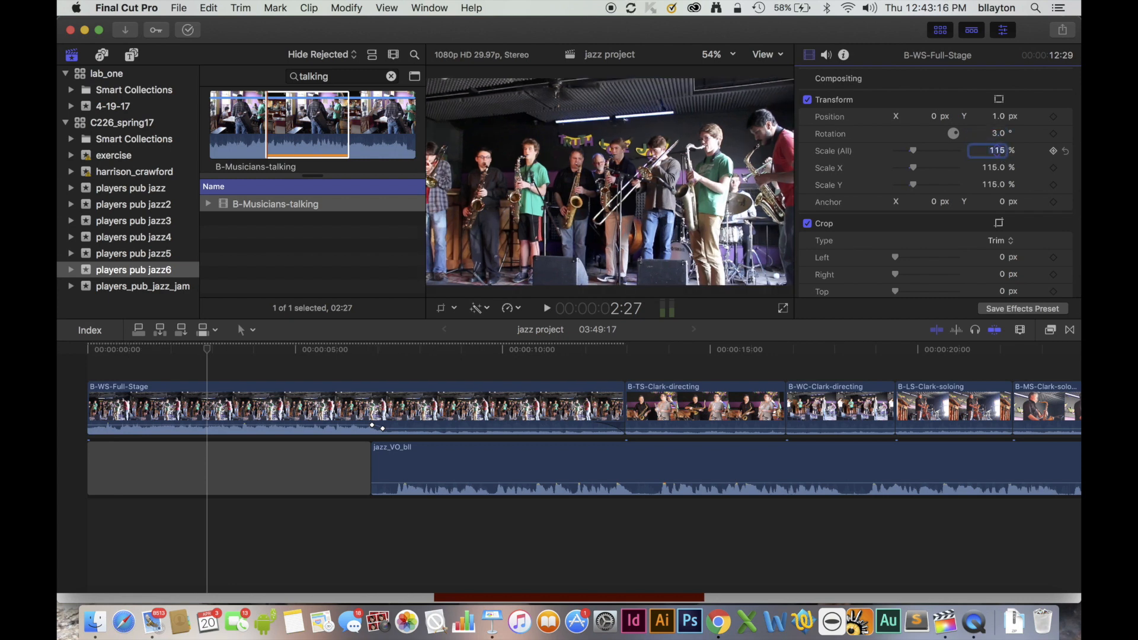
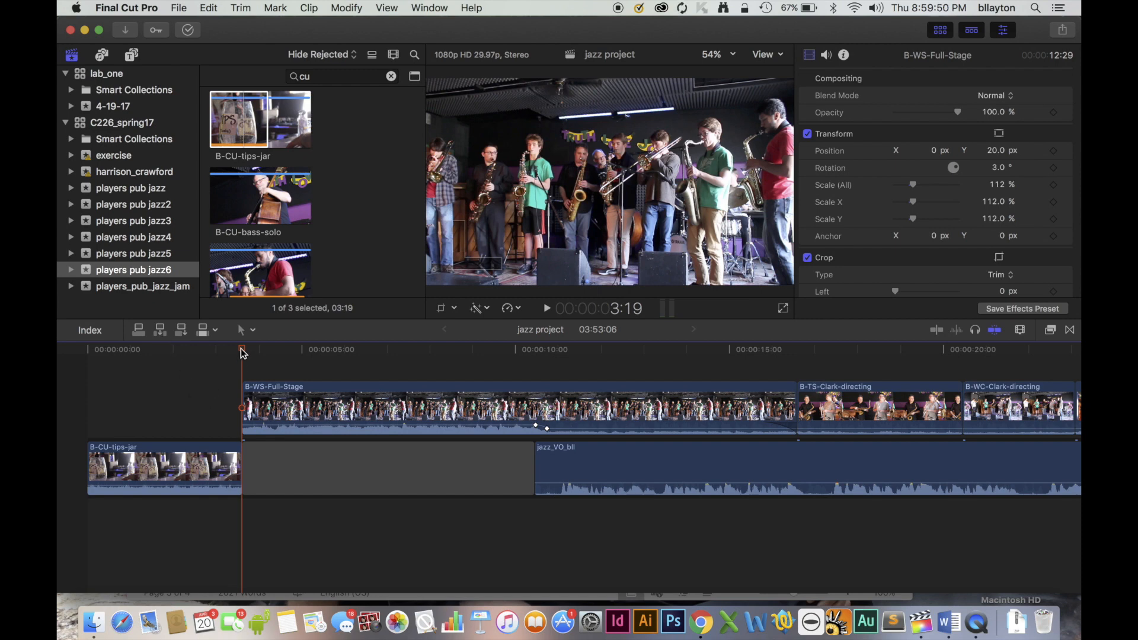
Connect a Basic Title at the project's start and trim it to 3:19 so it ends with the B-CU-tips-jar clip.
left_click_drag(243, 354, 78, 358)
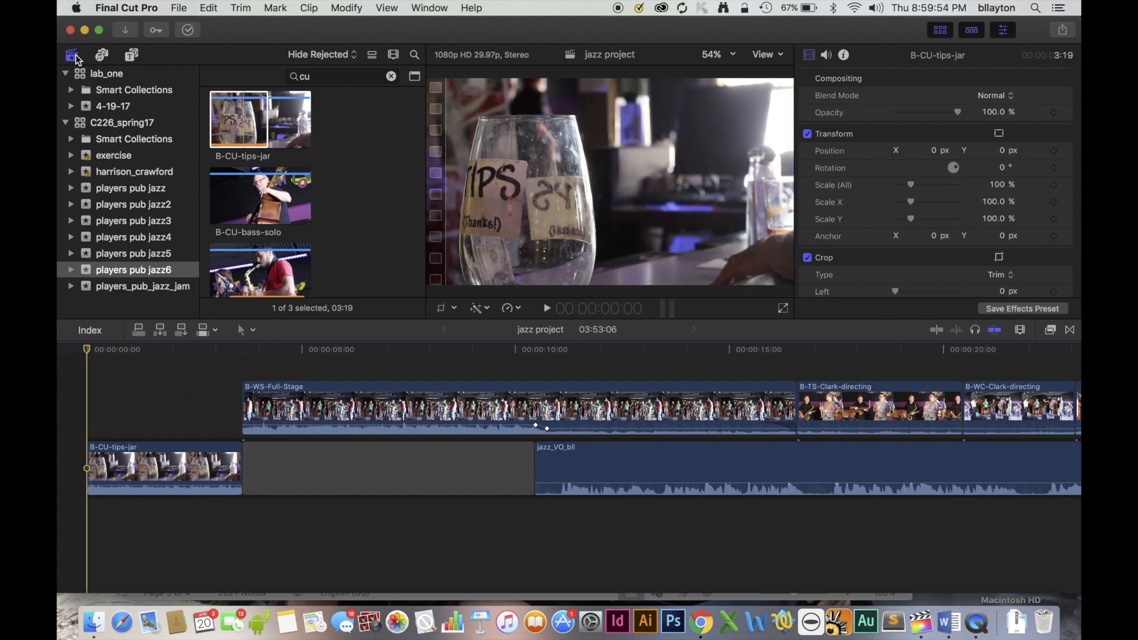
left_click(131, 55)
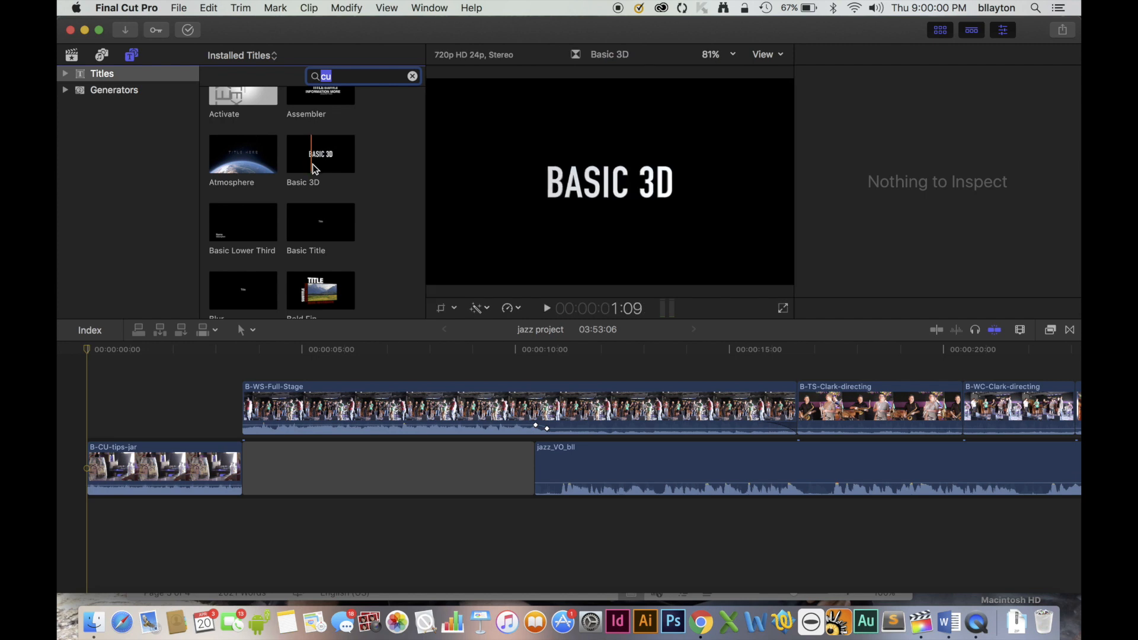
left_click(311, 218)
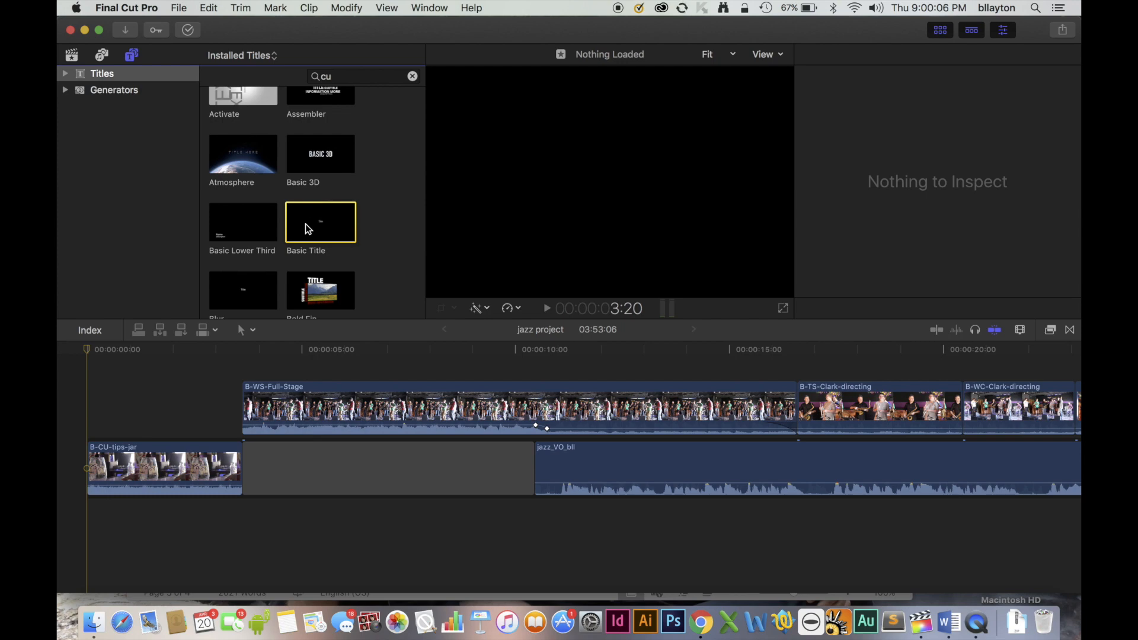
left_click(138, 332)
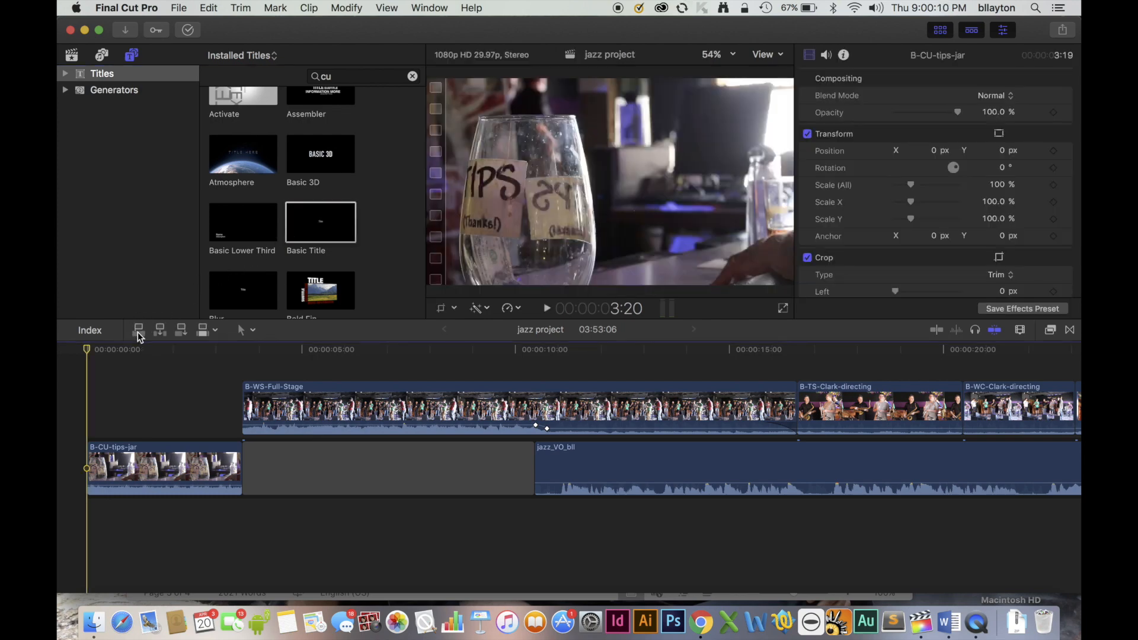
left_click(138, 331)
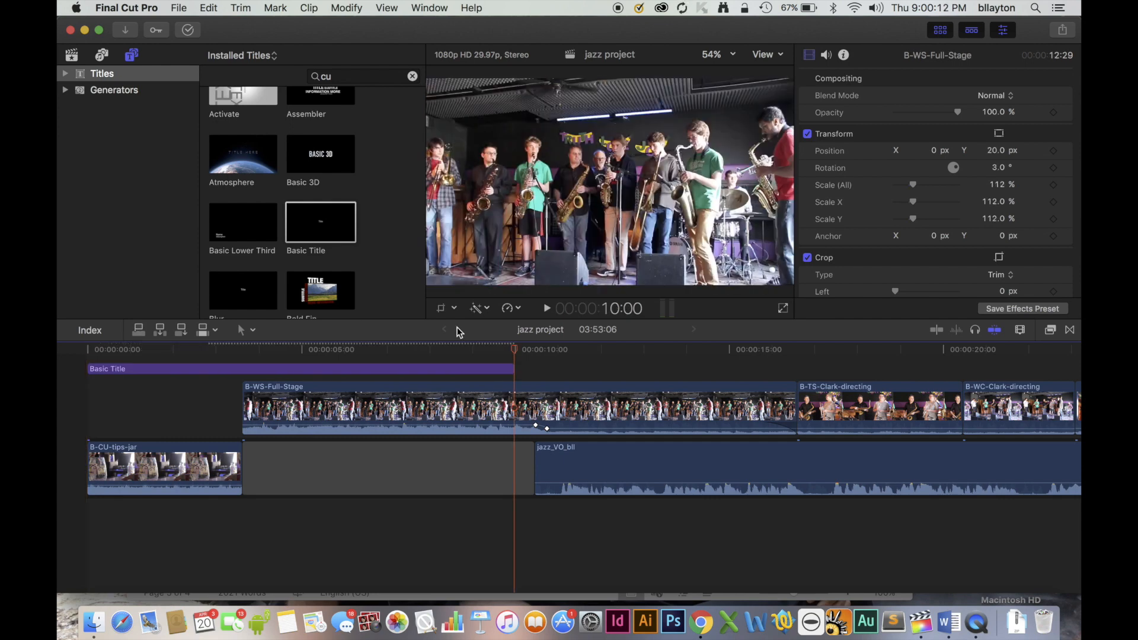
left_click_drag(513, 369, 244, 369)
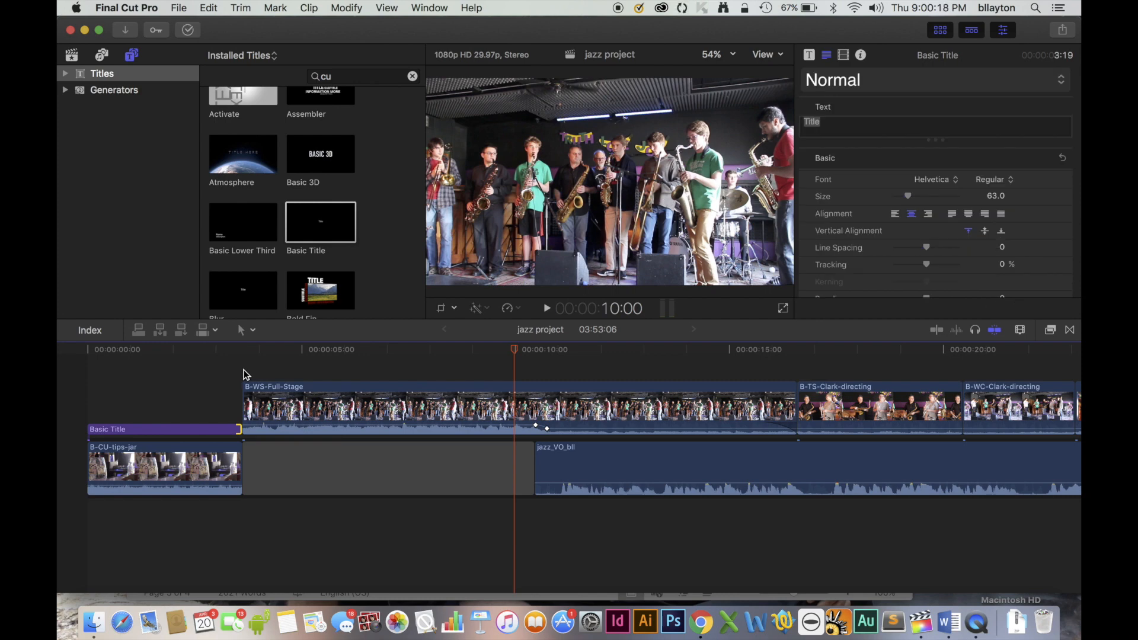
Replace the title's placeholder text with "Never the / same / way twice" on three lines and move it to the right of the tips glass.
left_click(151, 350)
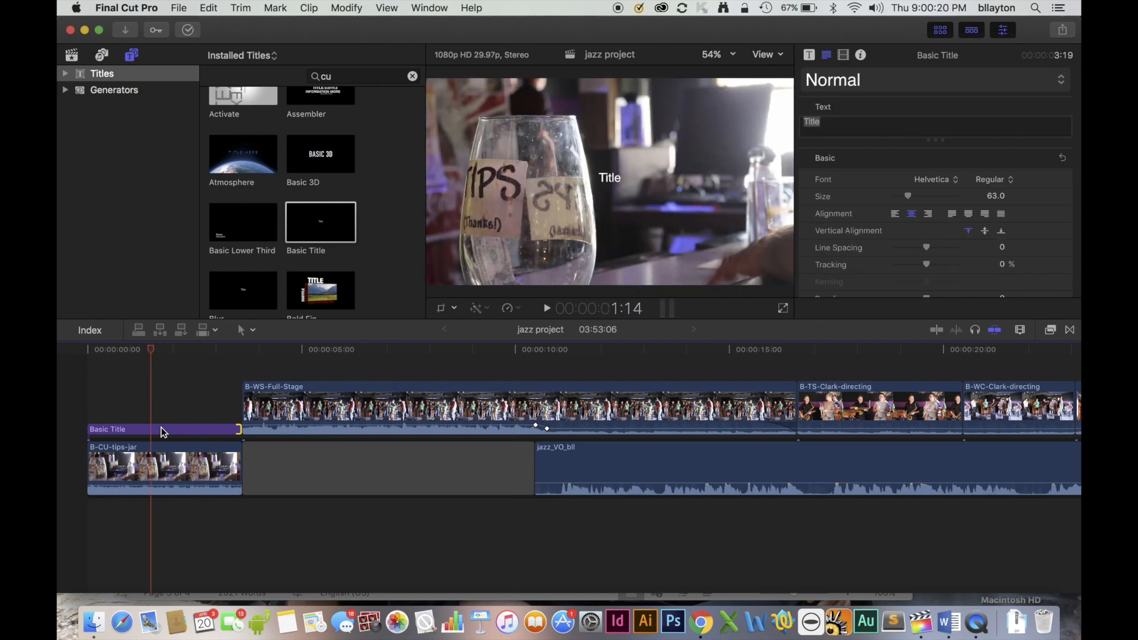
left_click(165, 432)
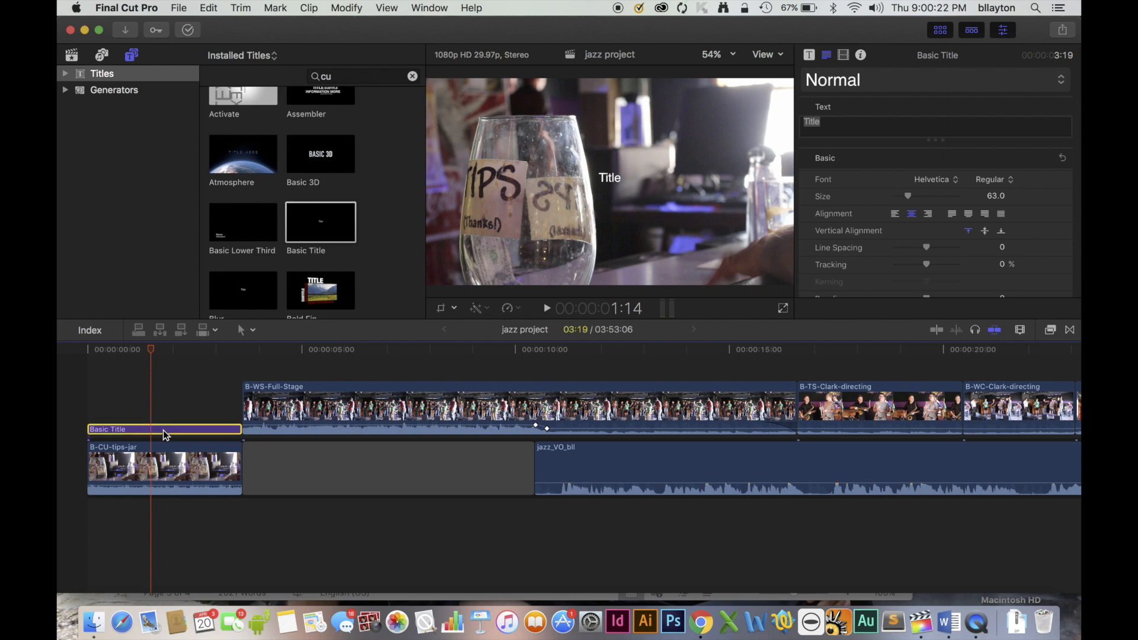
double_click(610, 179)
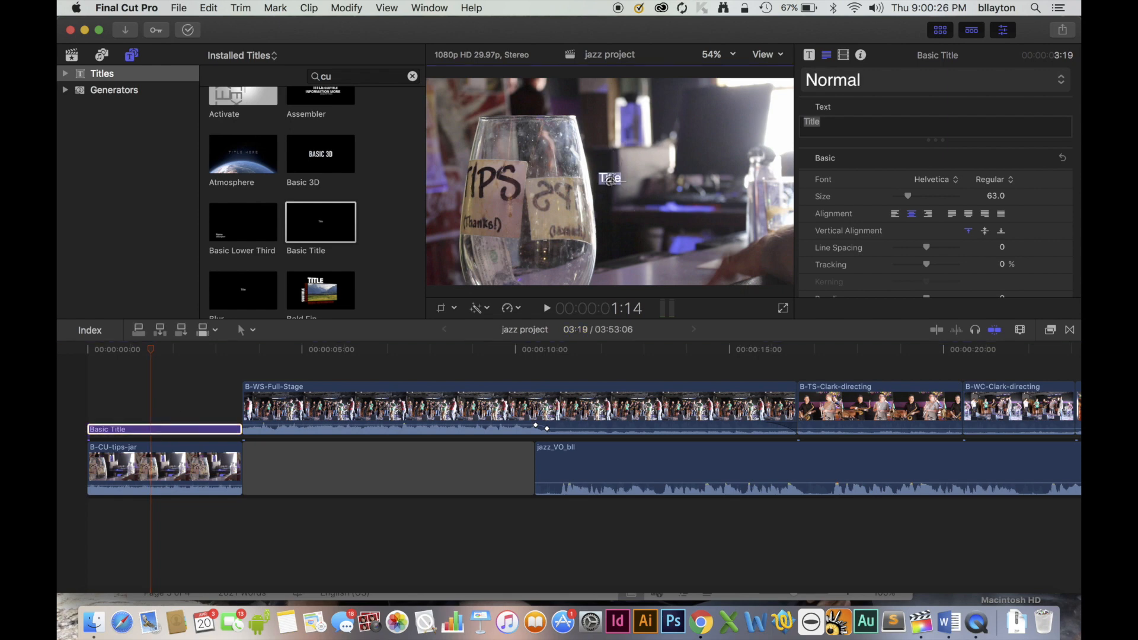
type("Never the")
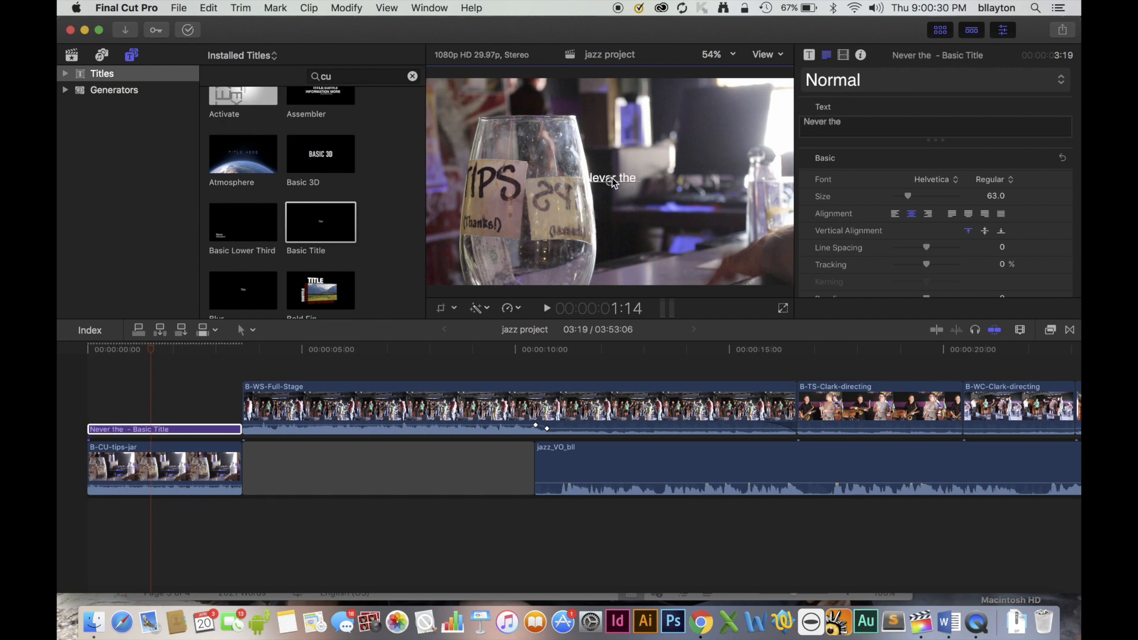
key("Return")
type("same")
key("Return")
type("way ")
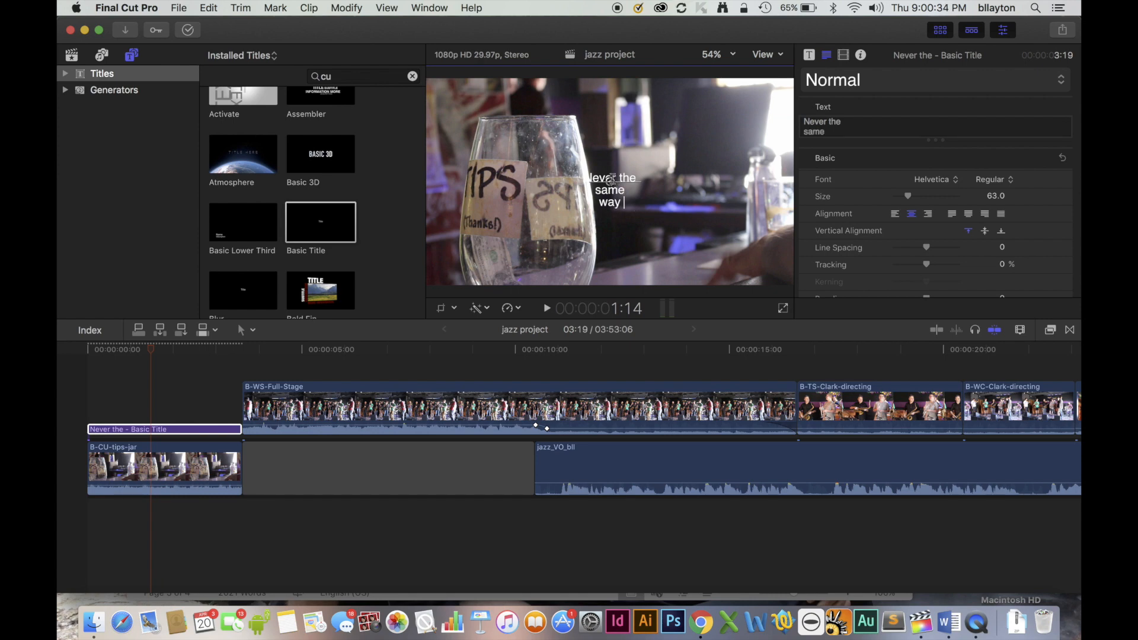
type("twice")
left_click_drag(609, 183, 687, 139)
Format all of the "Never the same way twice" text as Heiti TC Medium, size 174, and nudge the title slightly upward.
double_click(673, 139)
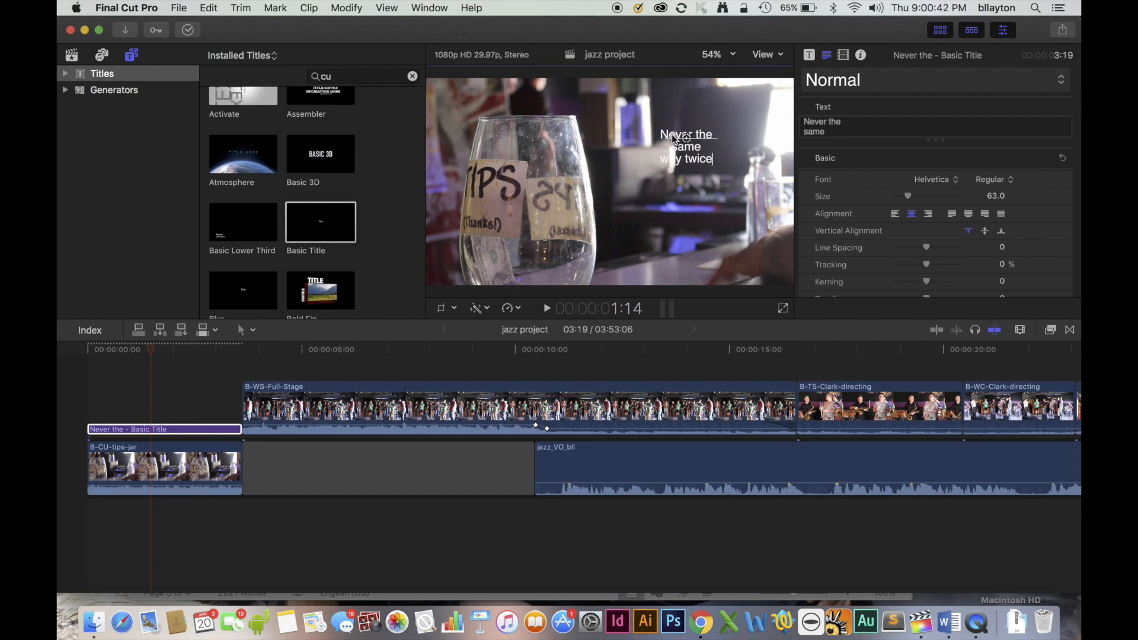
key("super+a")
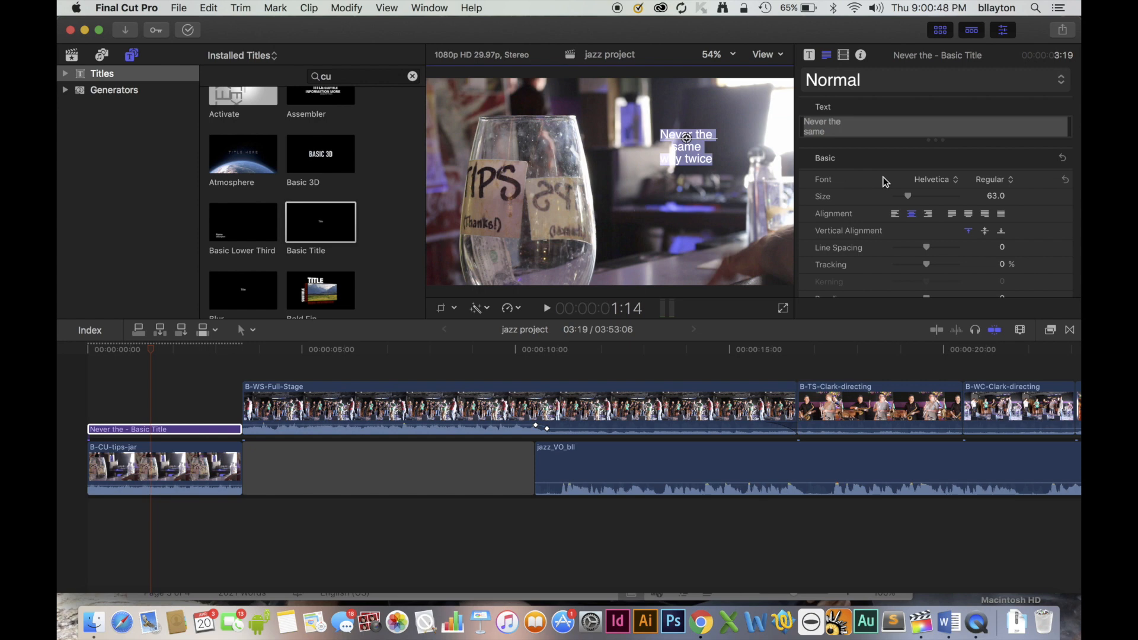
left_click(944, 180)
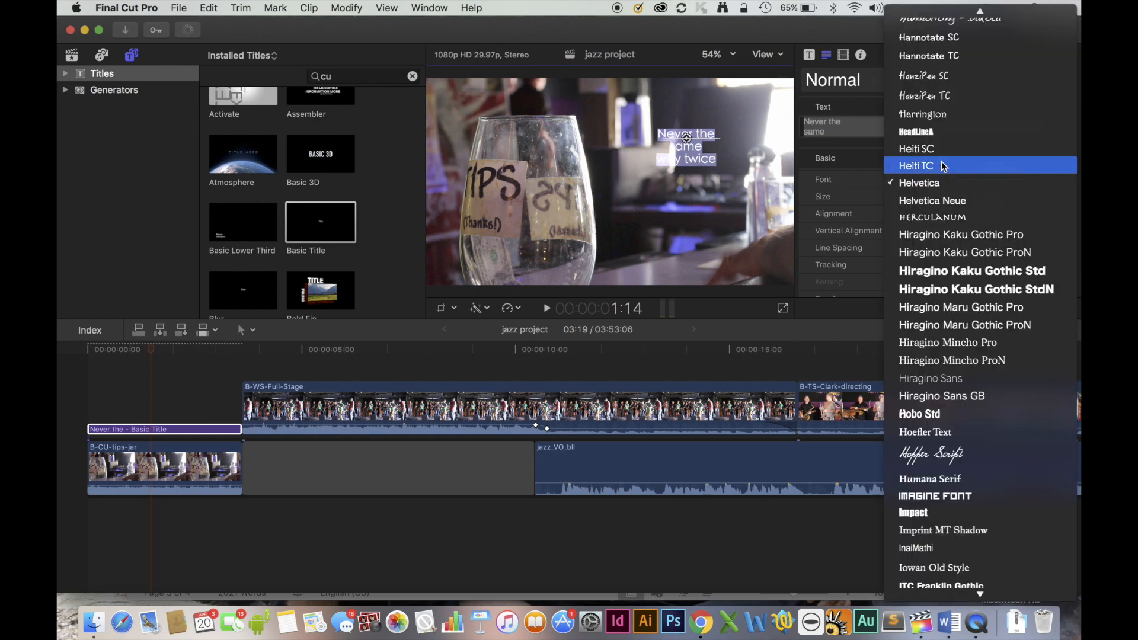
left_click(941, 163)
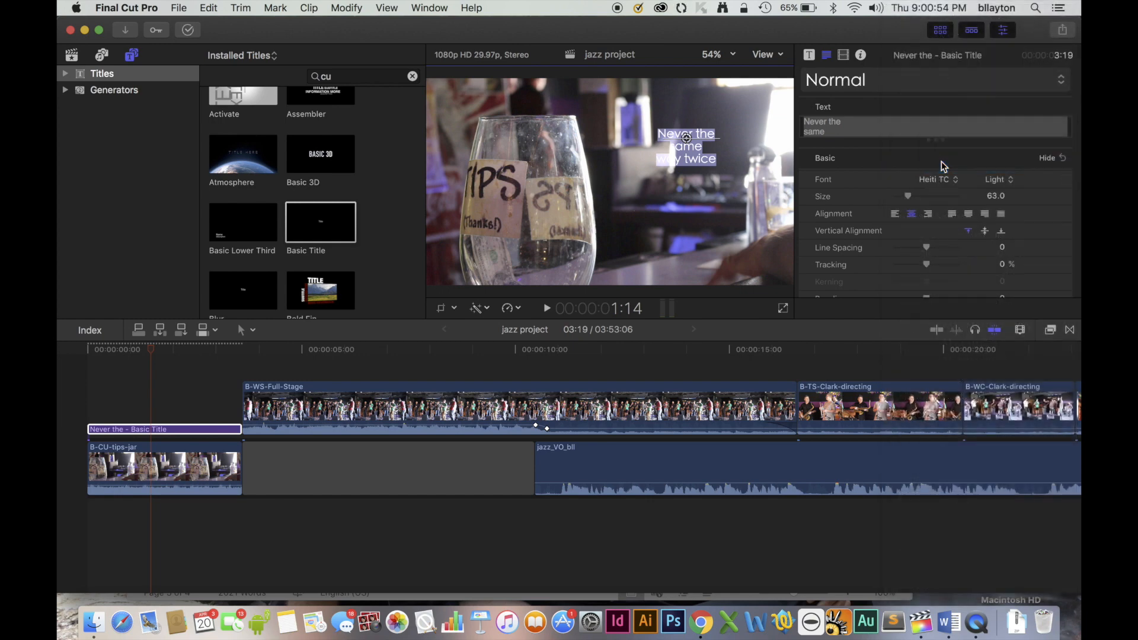
left_click(999, 184)
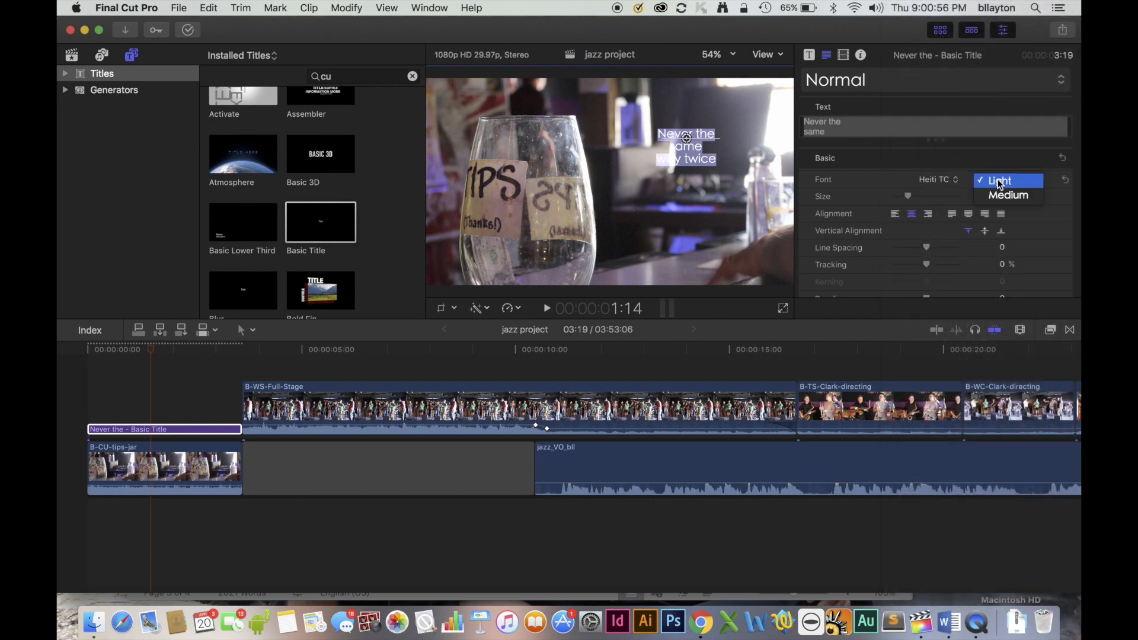
left_click(1010, 196)
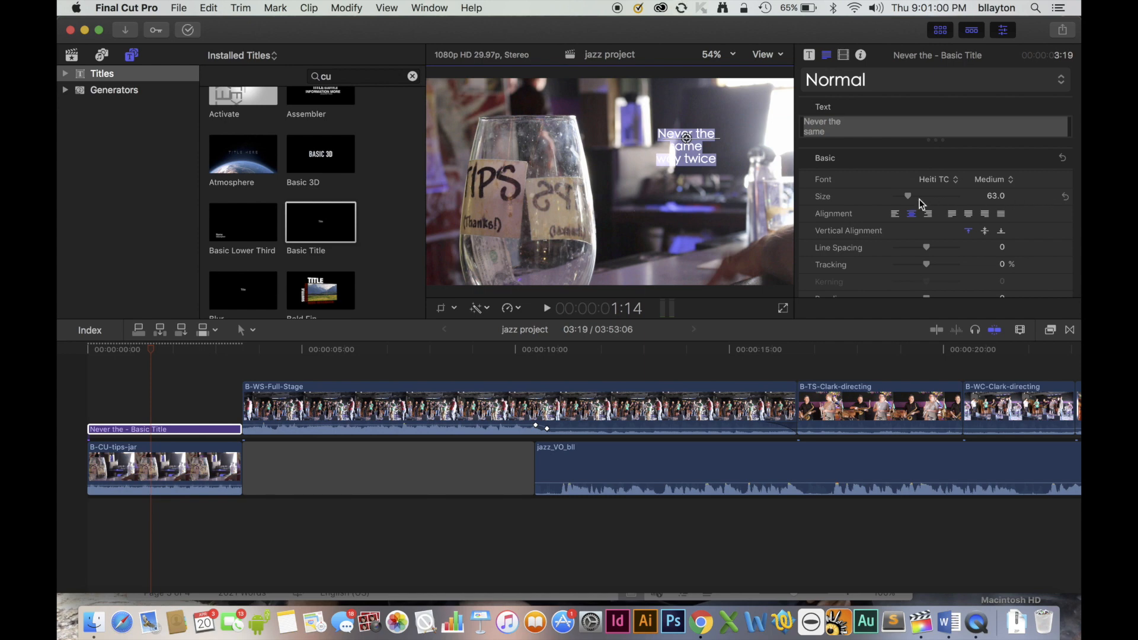
left_click_drag(908, 195, 933, 198)
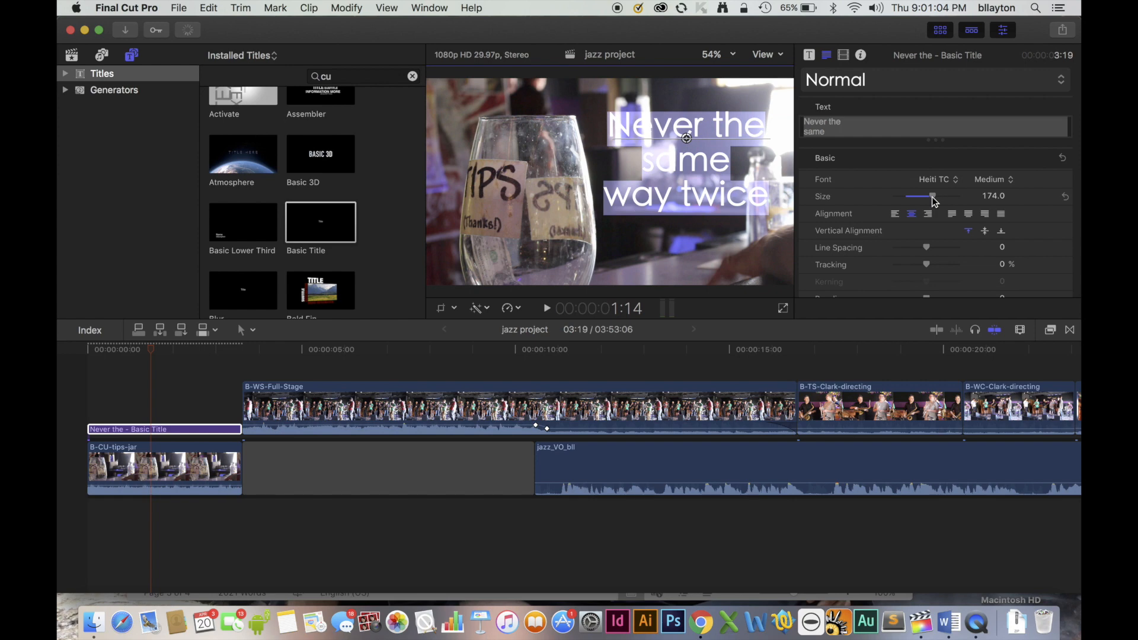
left_click_drag(686, 138, 689, 133)
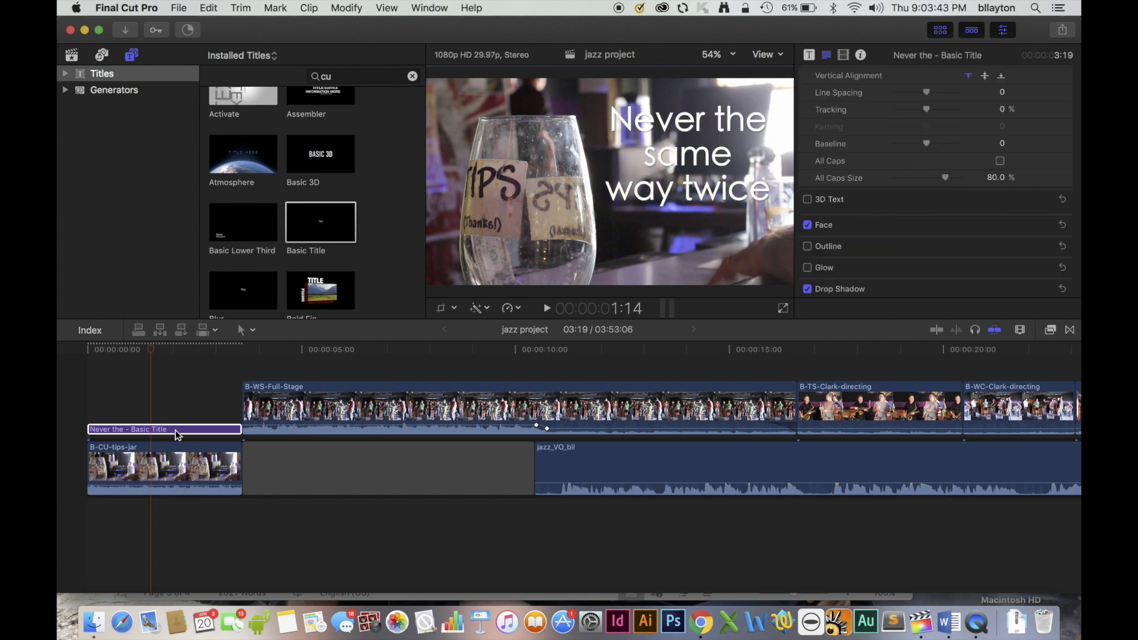
Connect a second Basic Title at the project's start, above the first title, and trim it to 3:19.
left_click_drag(151, 348, 74, 346)
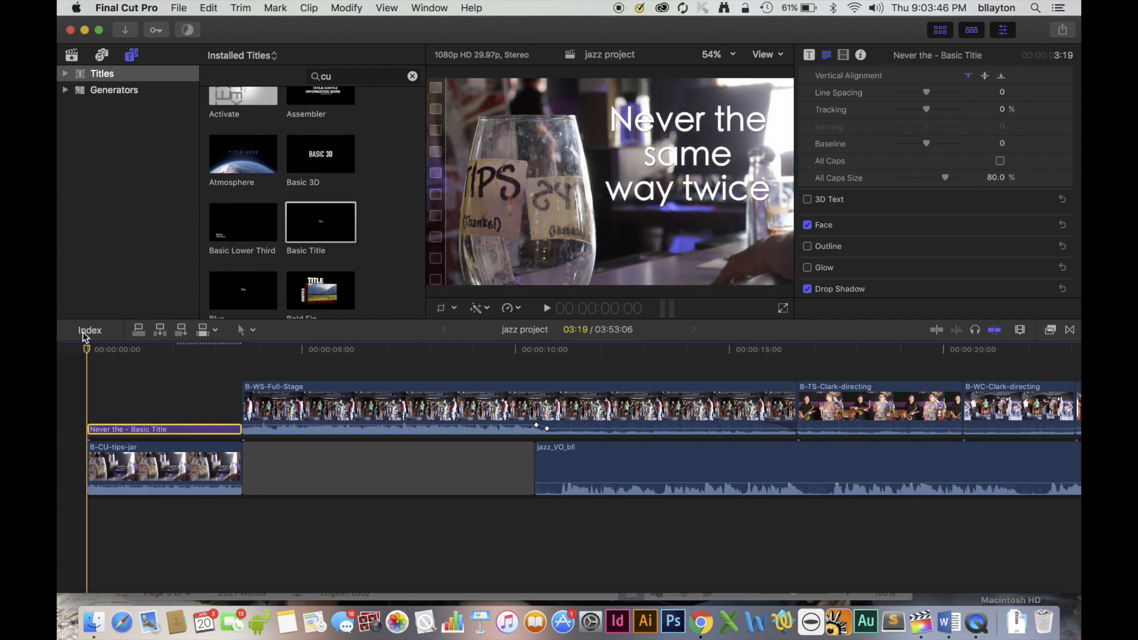
left_click(320, 224)
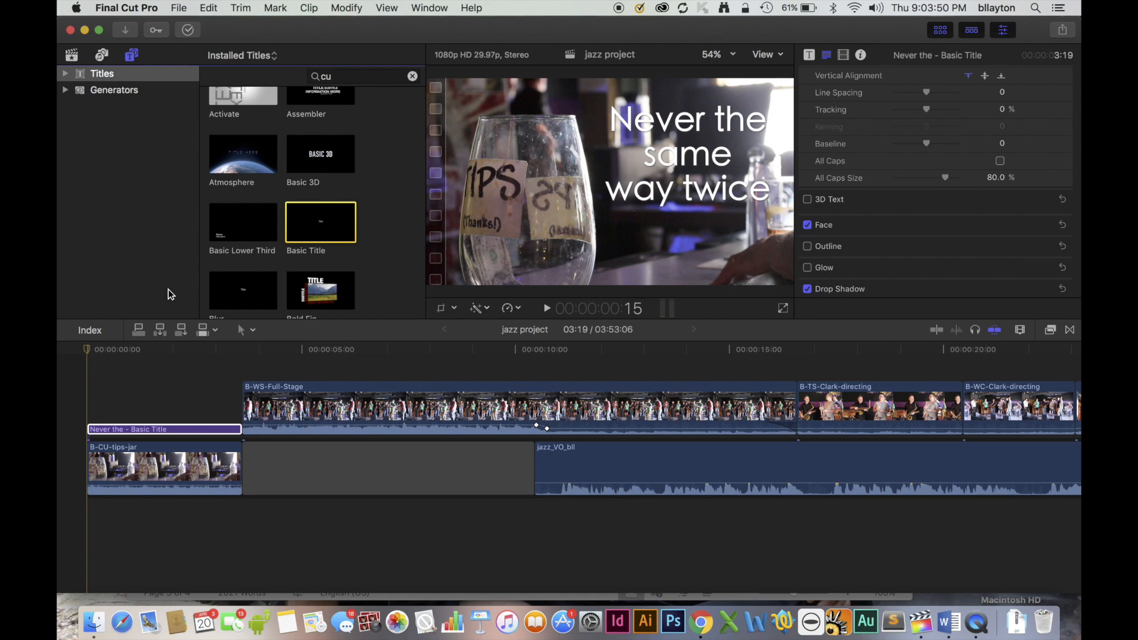
left_click(139, 330)
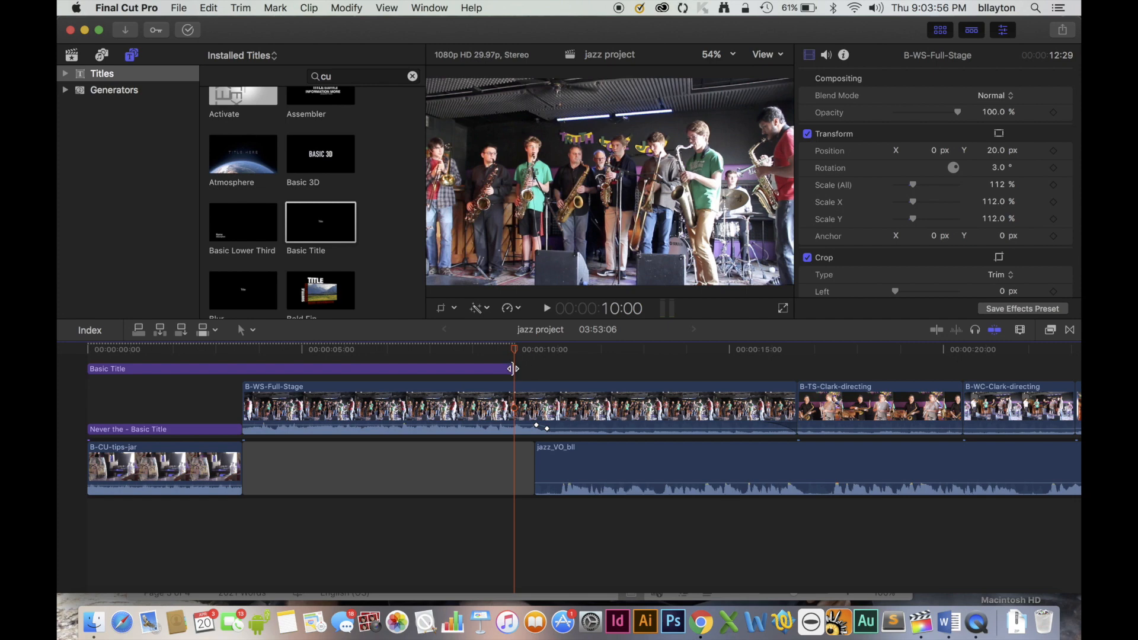
left_click_drag(513, 369, 247, 371)
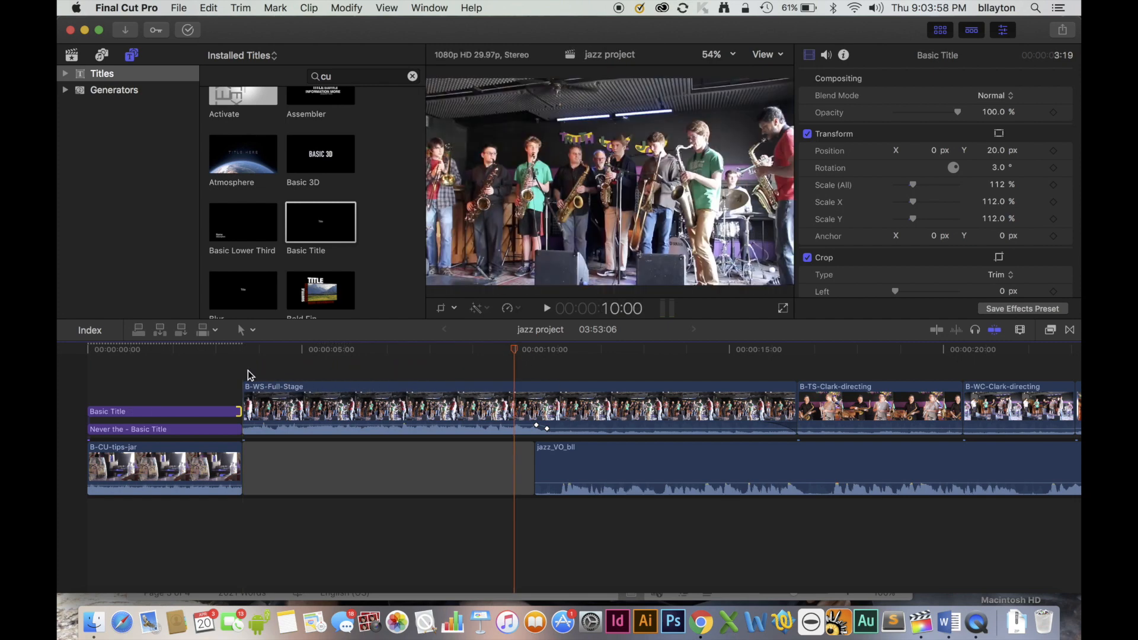
Set the second title's font to Heiti TC Medium and place it centered below "way twice".
left_click(127, 354)
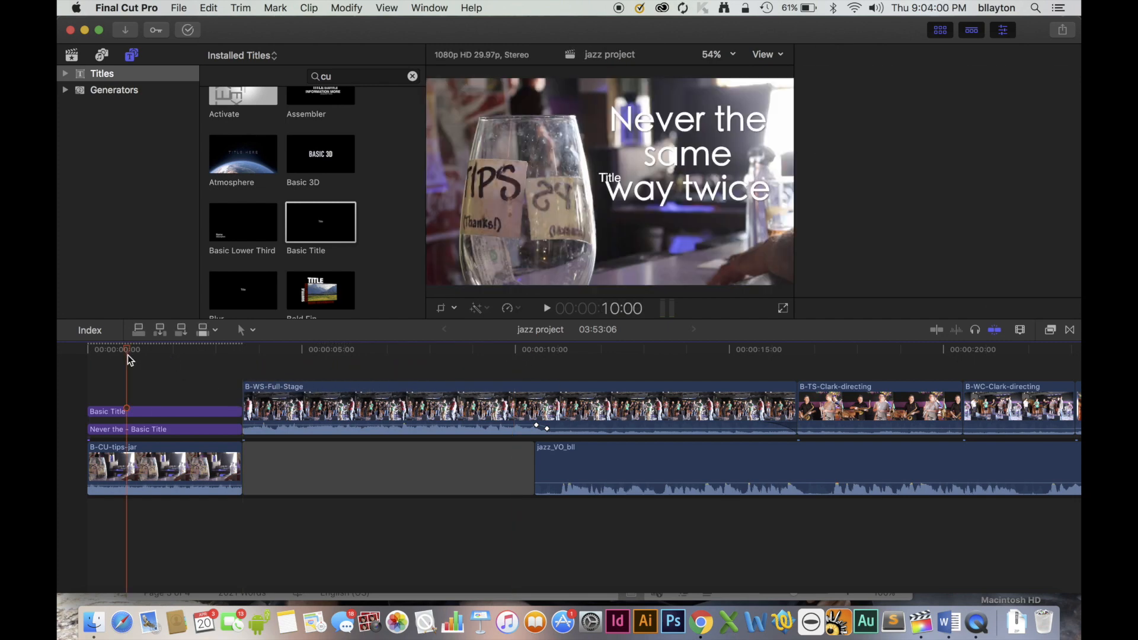
left_click(166, 409)
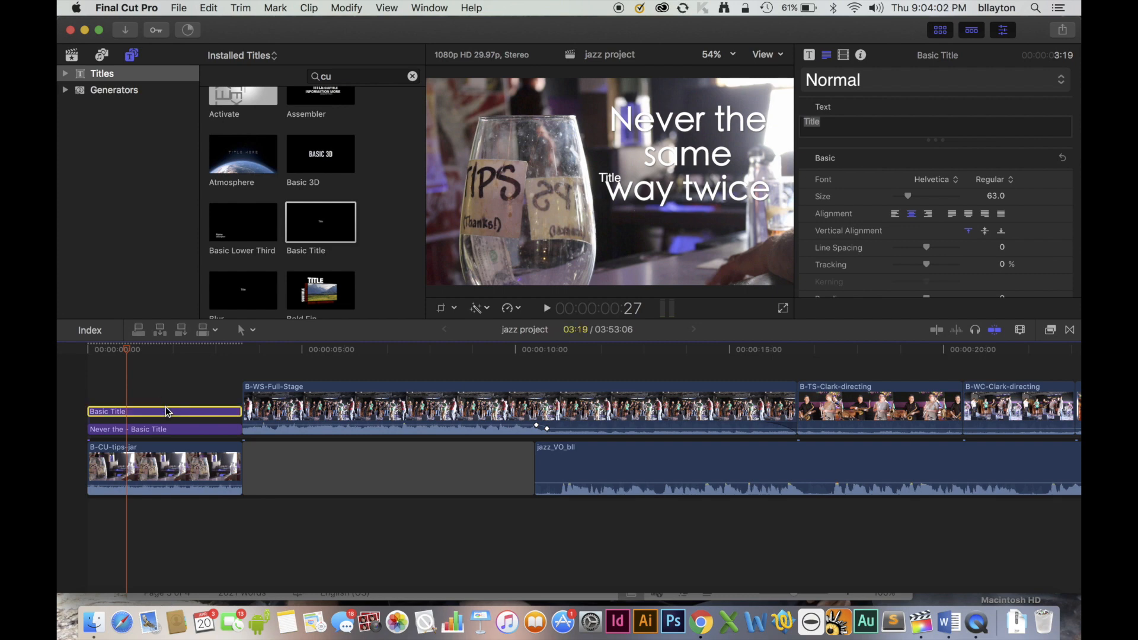
double_click(616, 176)
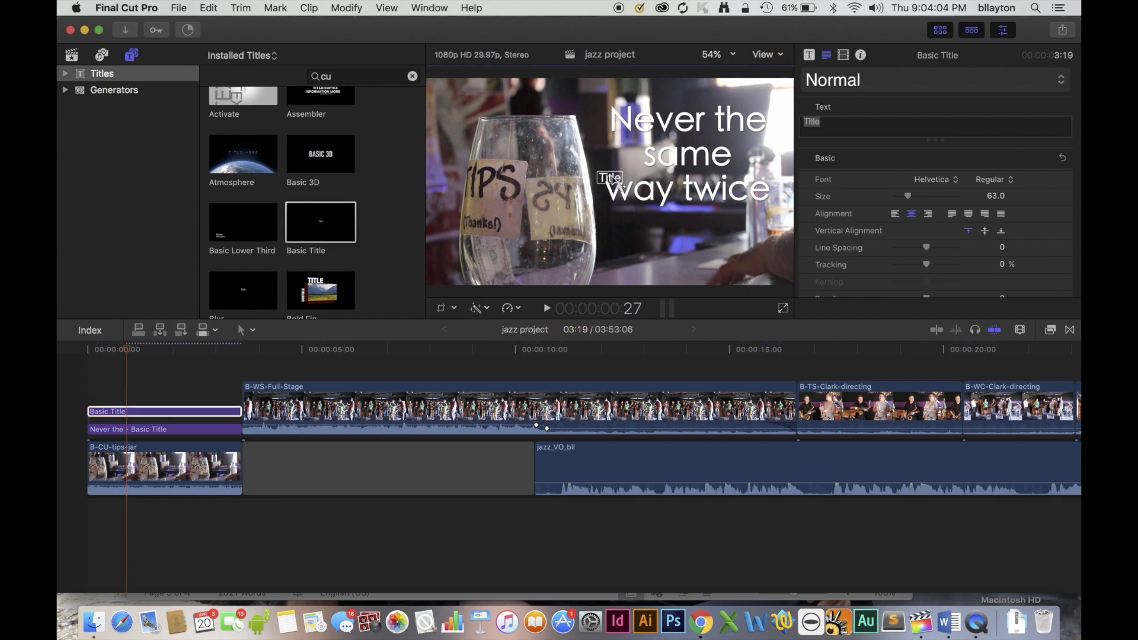
left_click(945, 181)
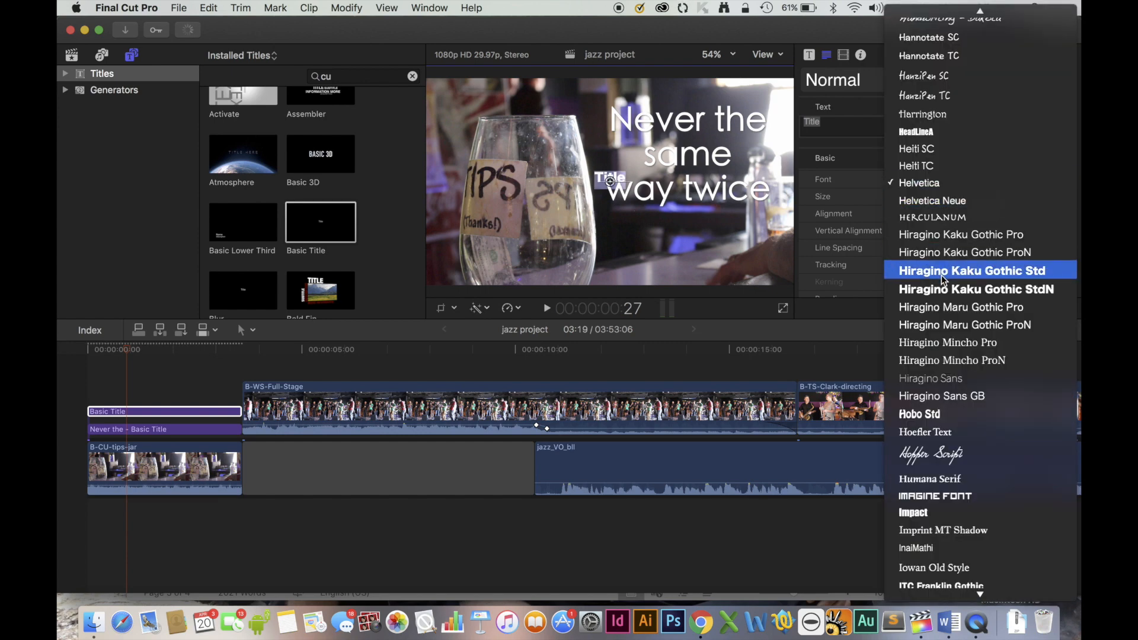
left_click(928, 167)
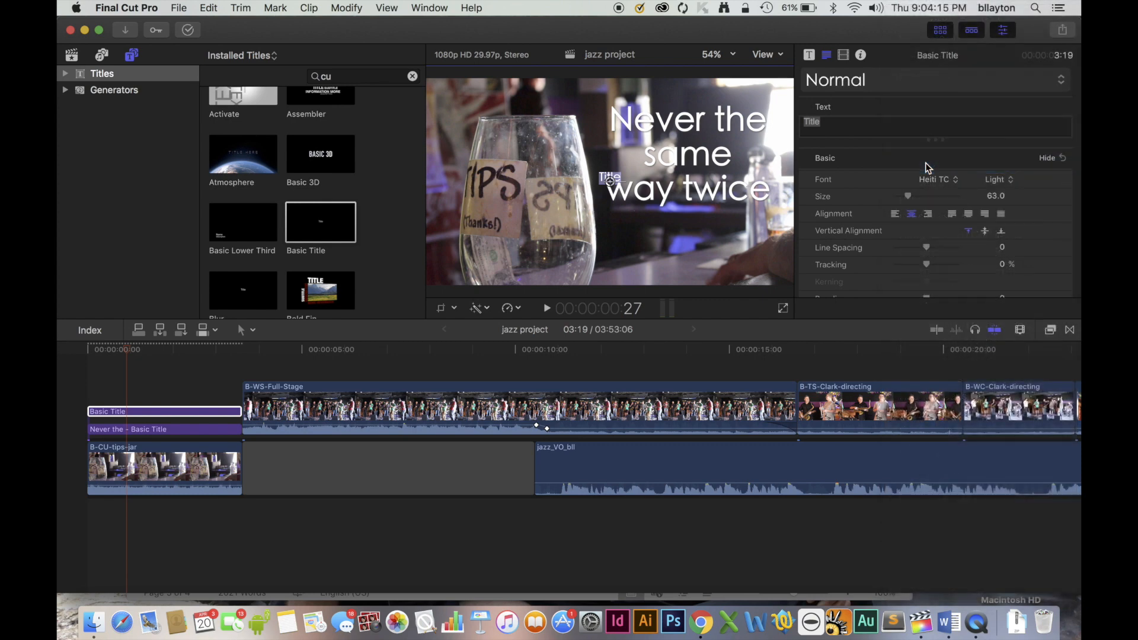
left_click(1005, 188)
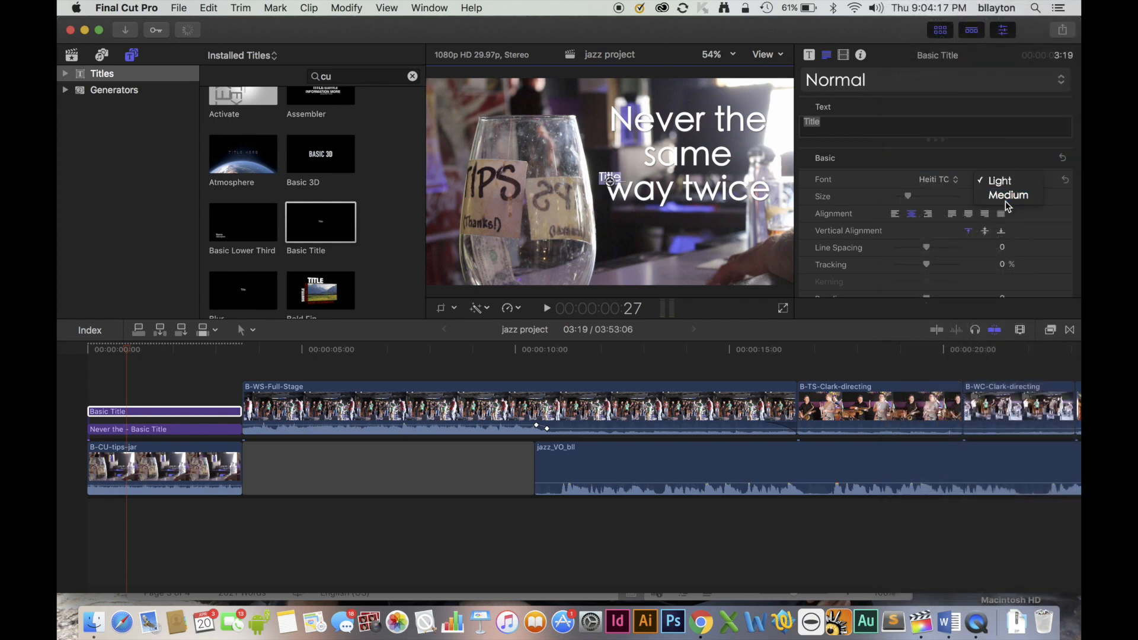
left_click(1007, 196)
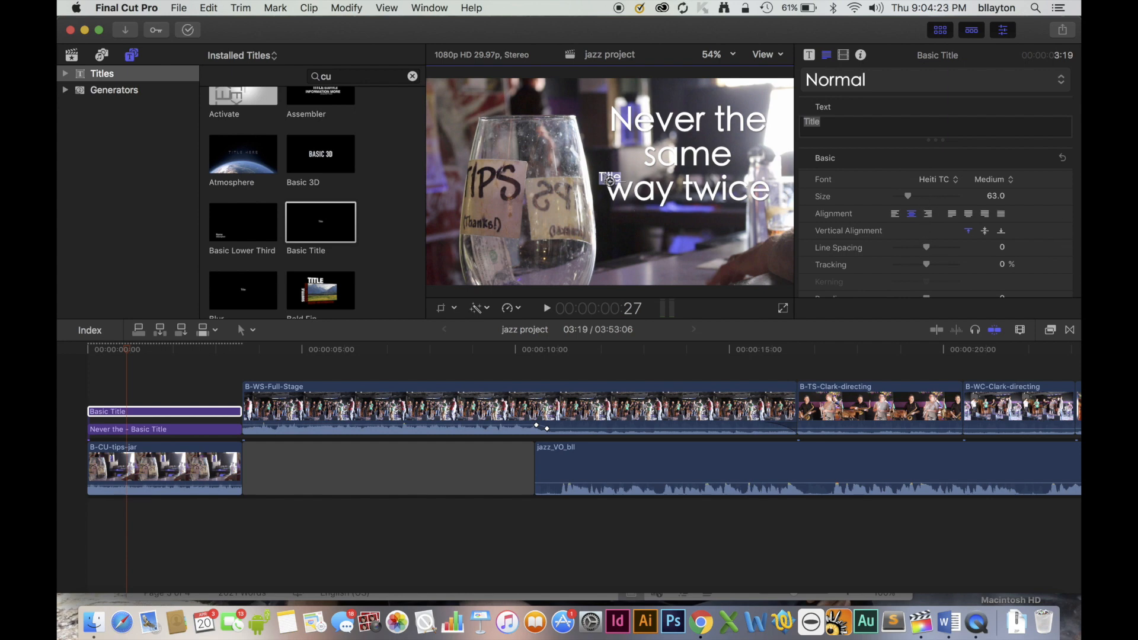
left_click_drag(609, 179, 688, 221)
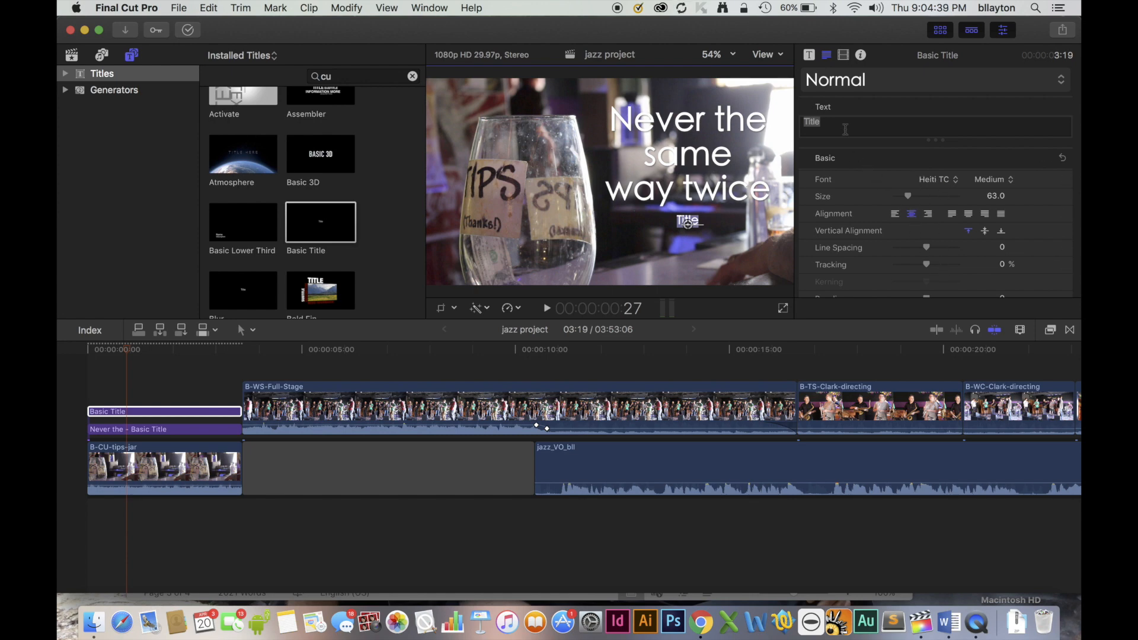
Replace the second title's placeholder text with "Players Pub Jam Session".
type("Player")
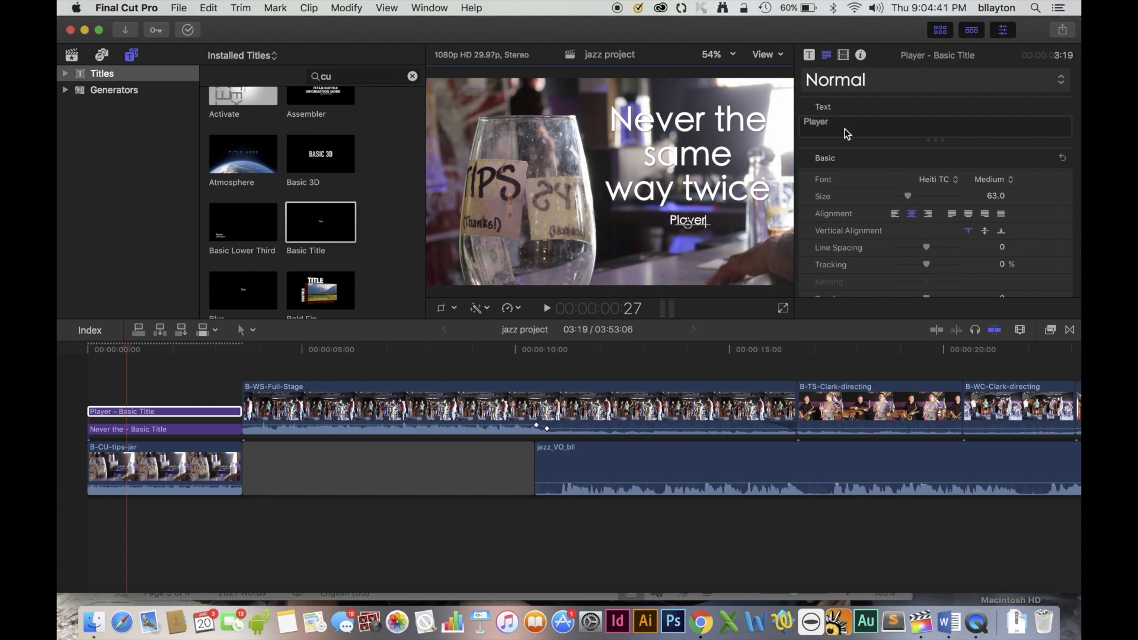
type("s Publ")
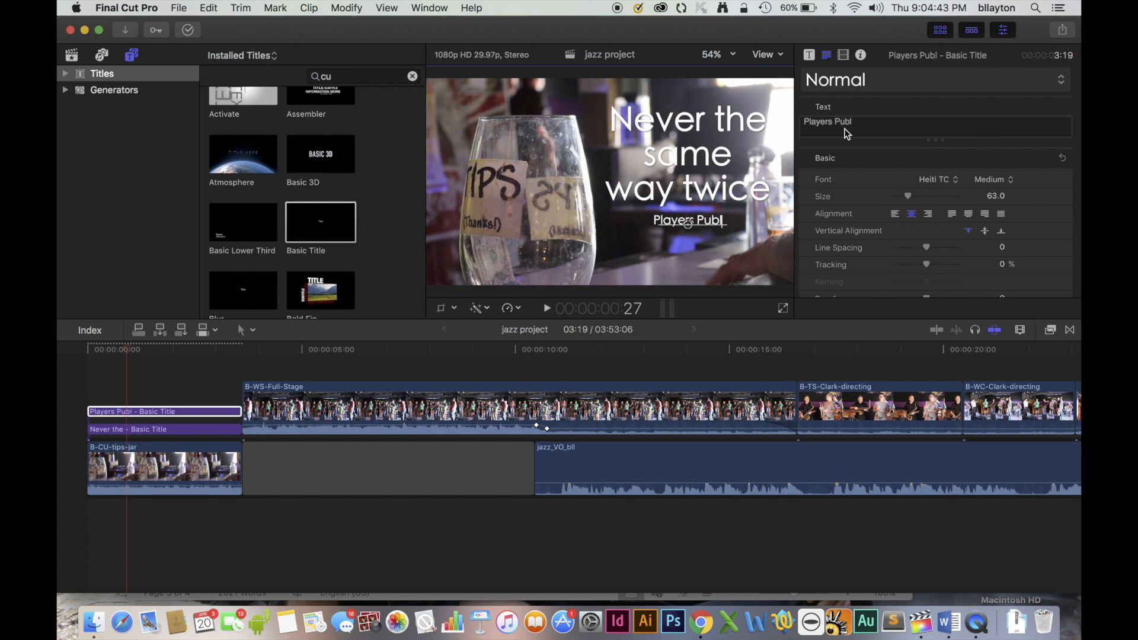
key("BackSpace")
type("J")
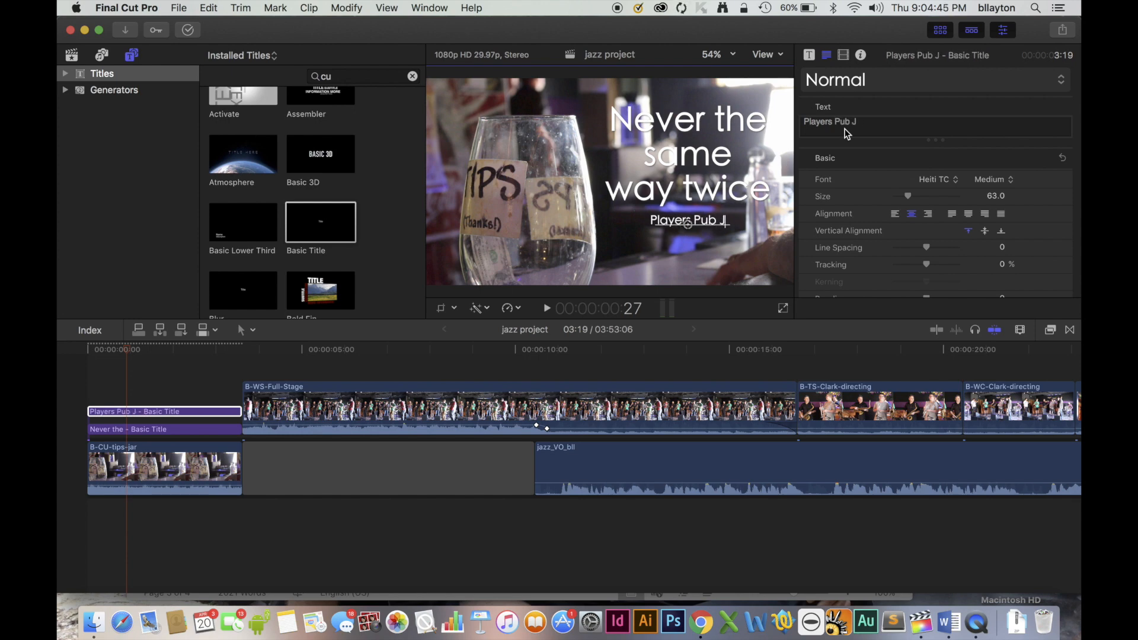
type("am Se")
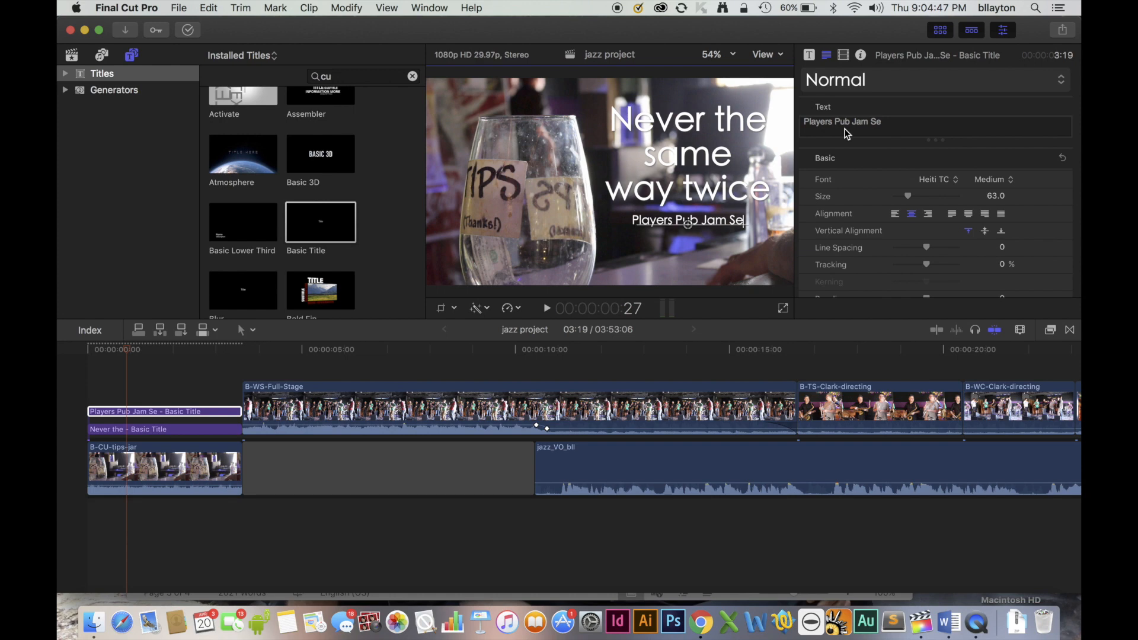
type("ssion")
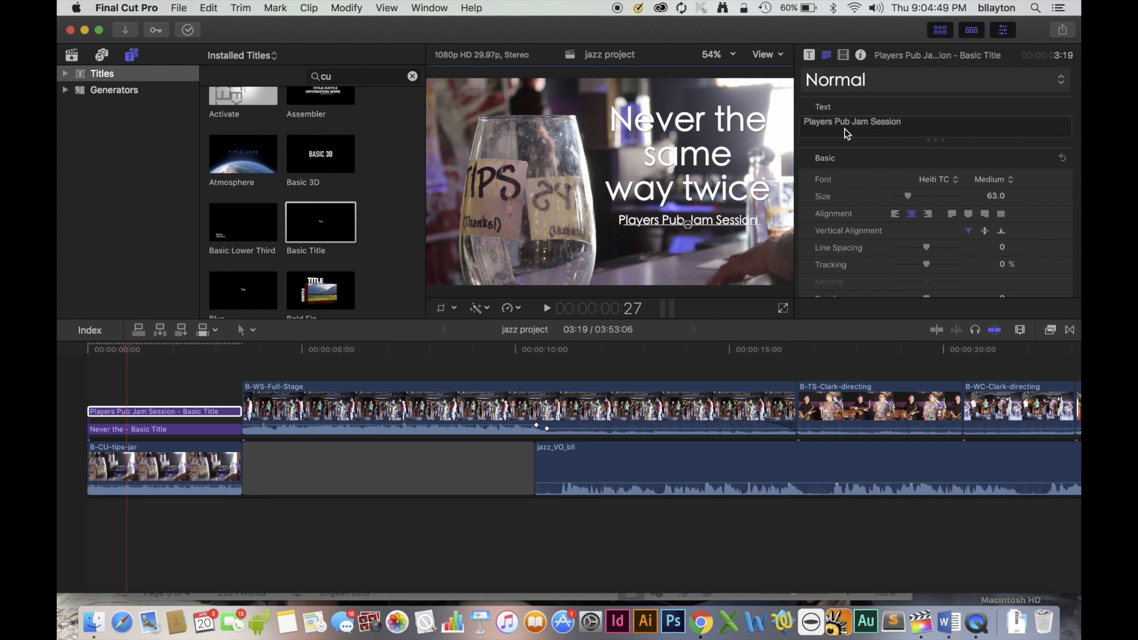
Try the "Players Pub Jam Session" text at size 135 and split after "Players Pub", then on one line at size 83.
key("super+a")
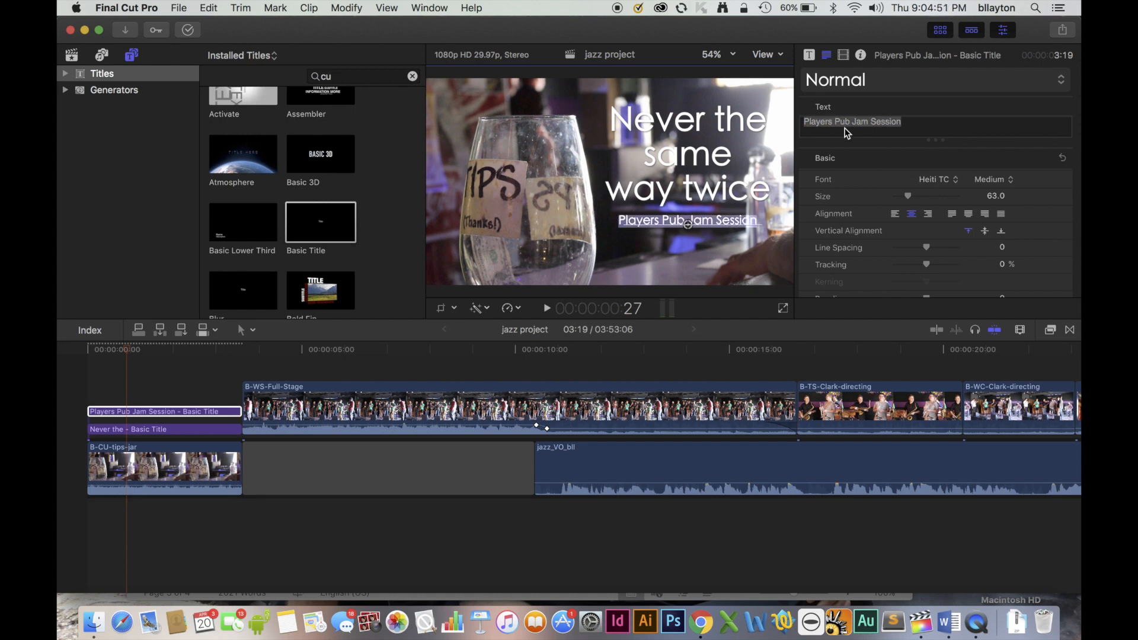
left_click_drag(908, 195, 923, 198)
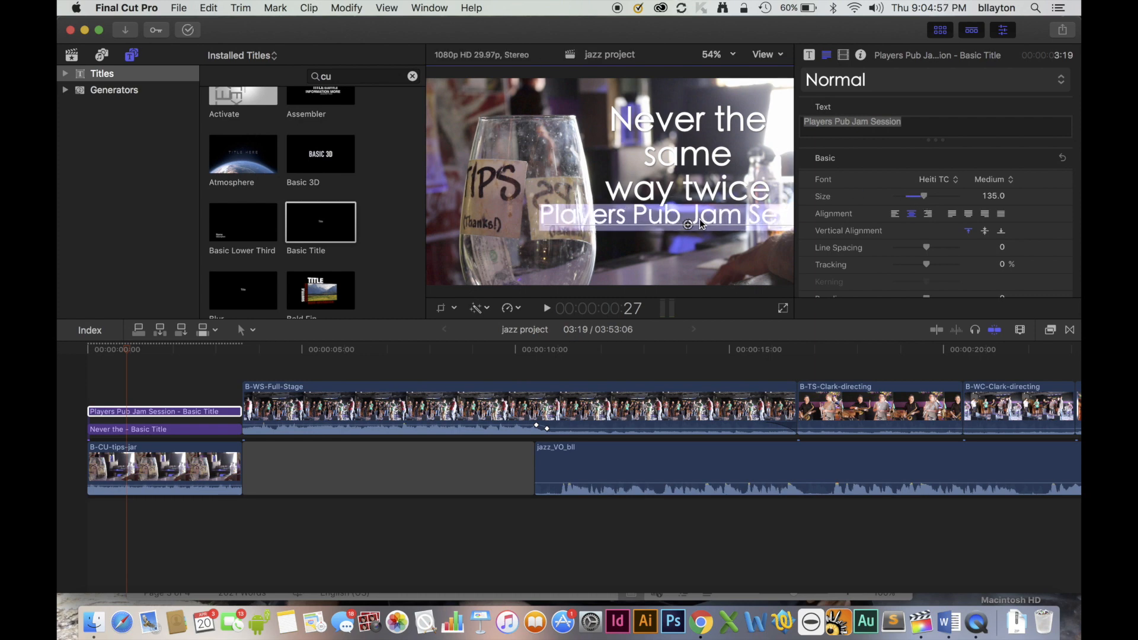
left_click(688, 221)
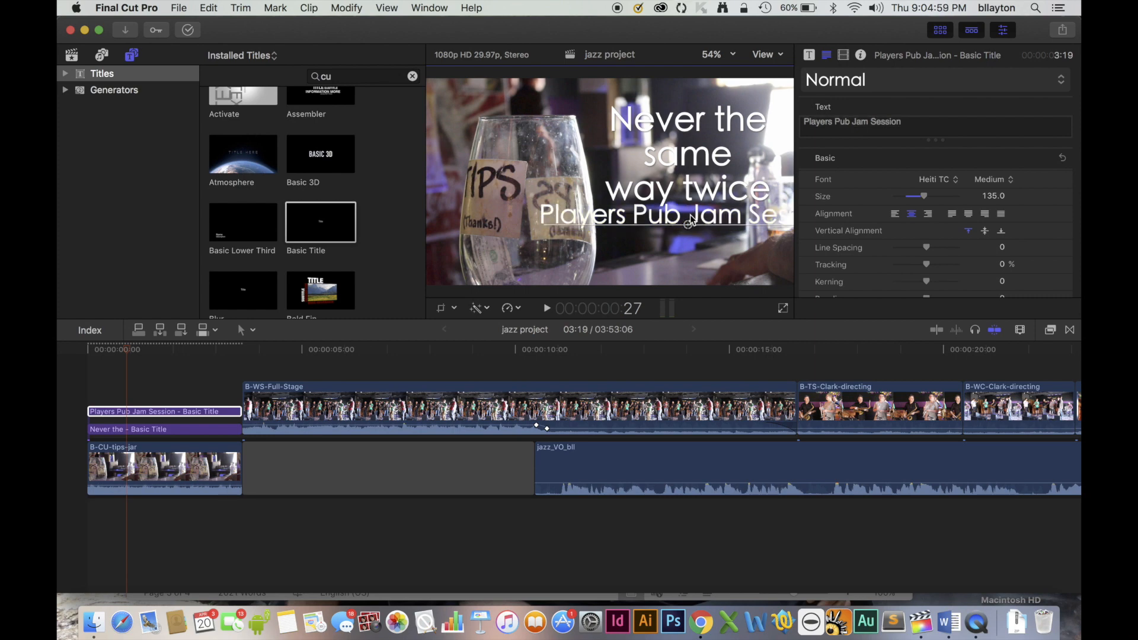
key("Return")
key("super+a")
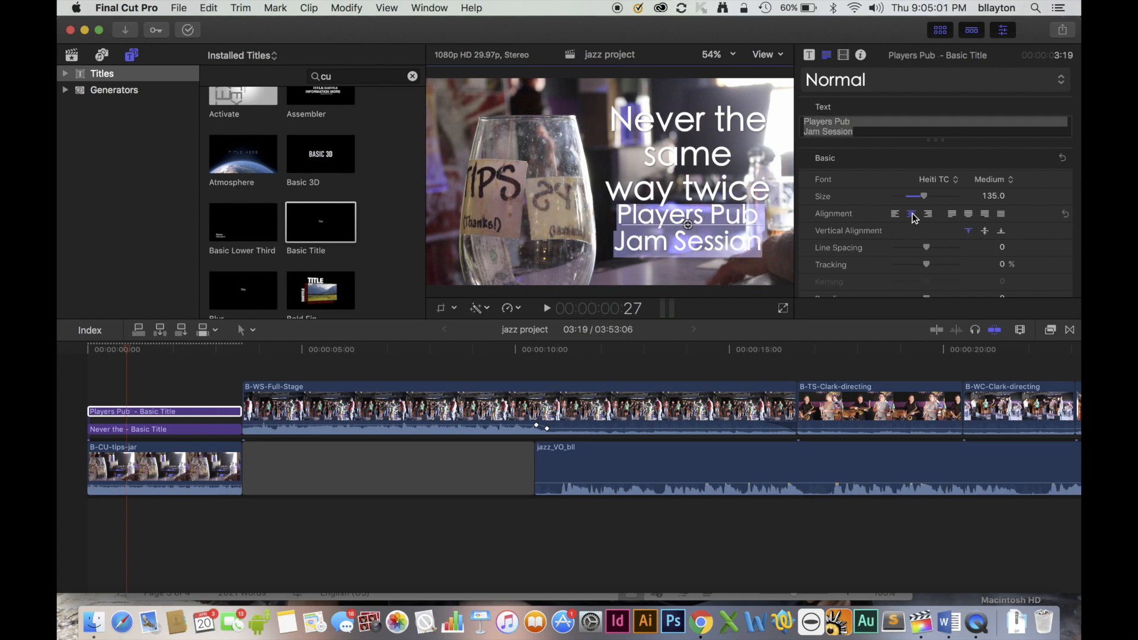
left_click_drag(923, 196, 913, 201)
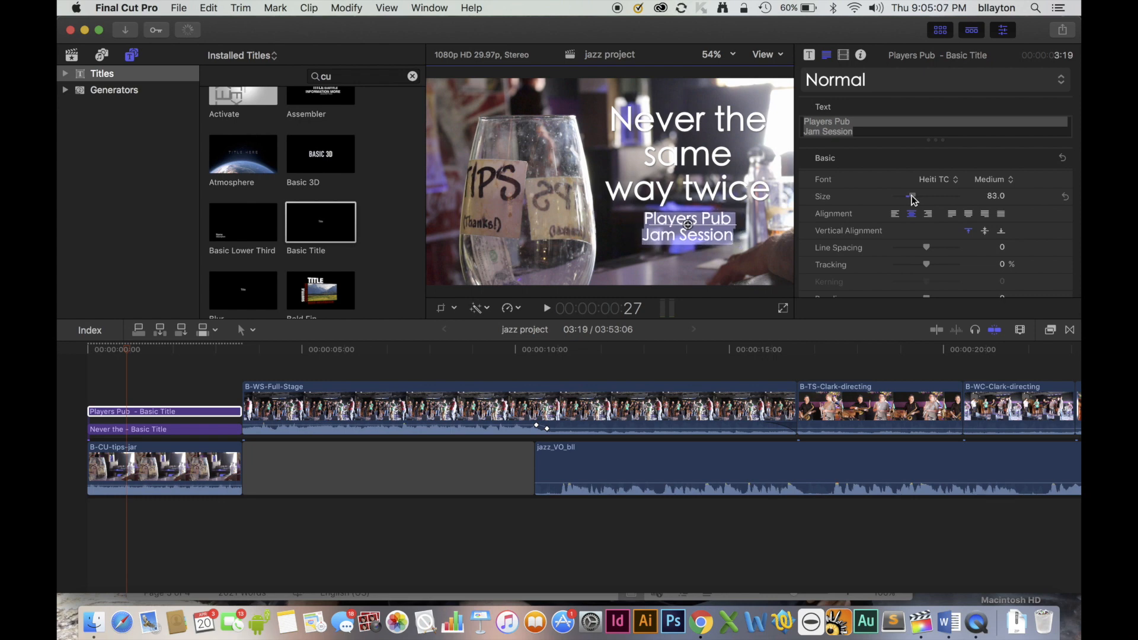
left_click(646, 237)
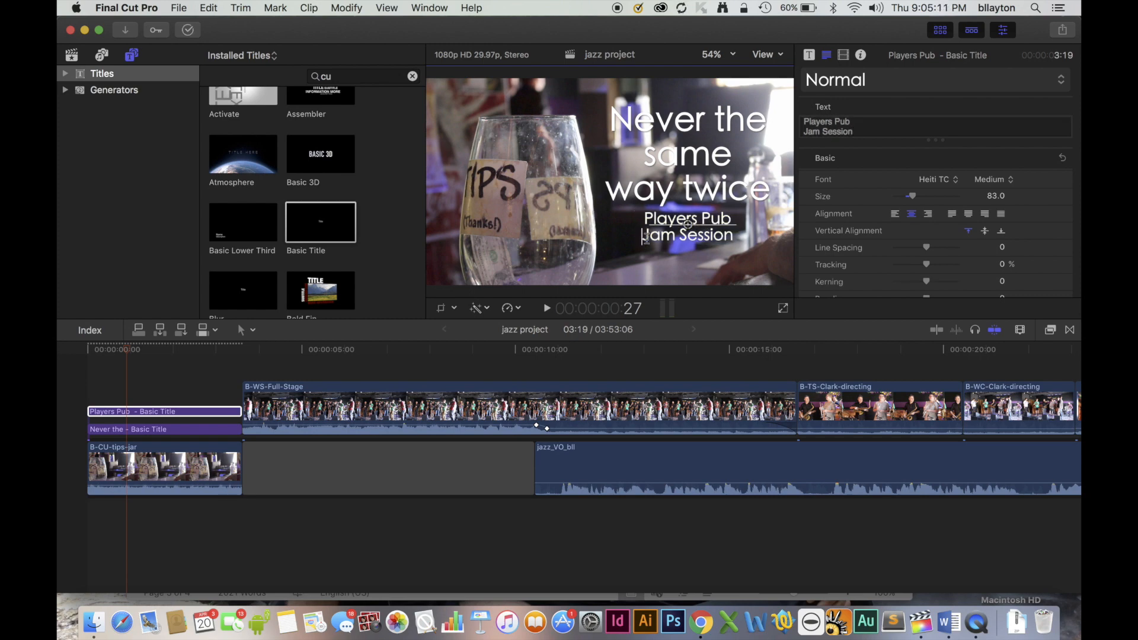
key("BackSpace")
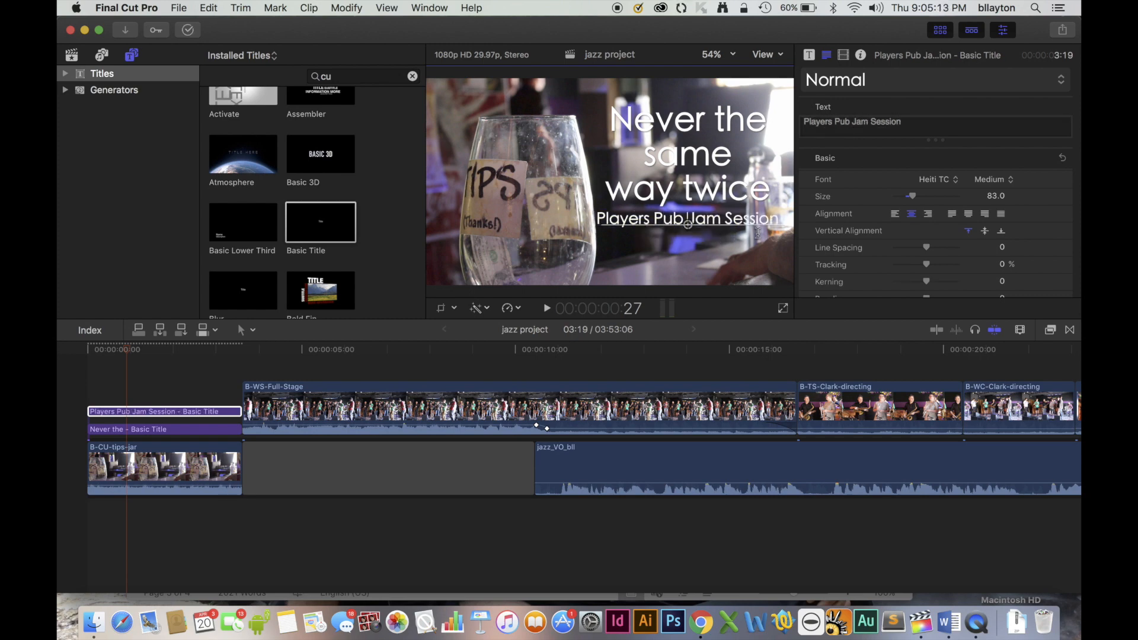
Set all of the "Players Pub Jam Session" text to size 78 and nudge the title slightly up and to the right.
key("super+a")
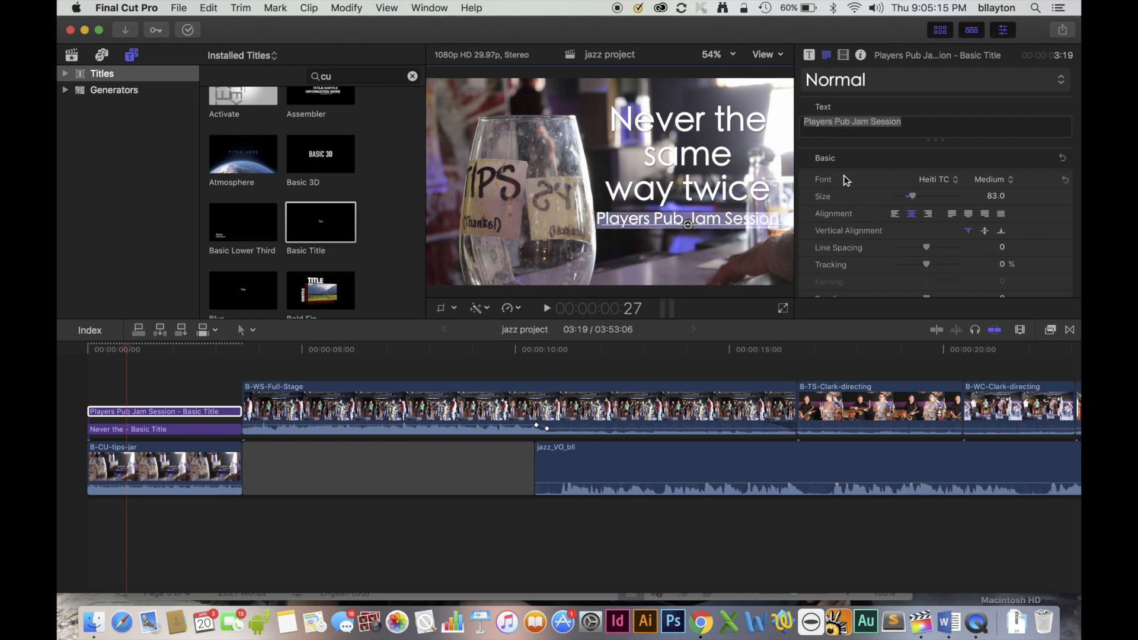
left_click_drag(919, 195, 914, 196)
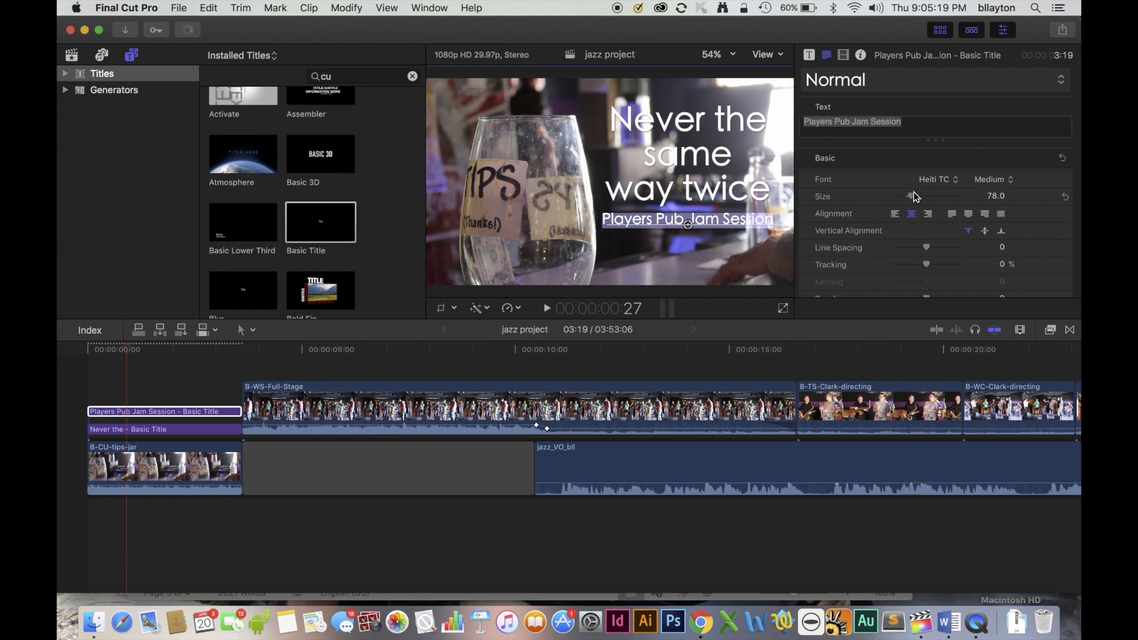
left_click_drag(688, 224, 695, 223)
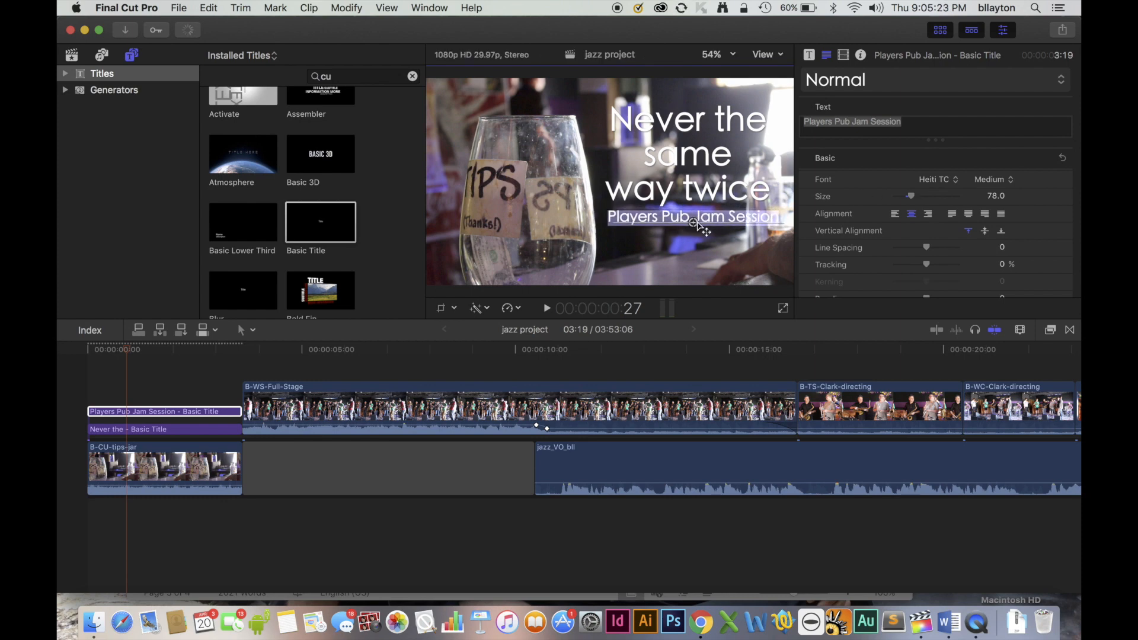
left_click(681, 255)
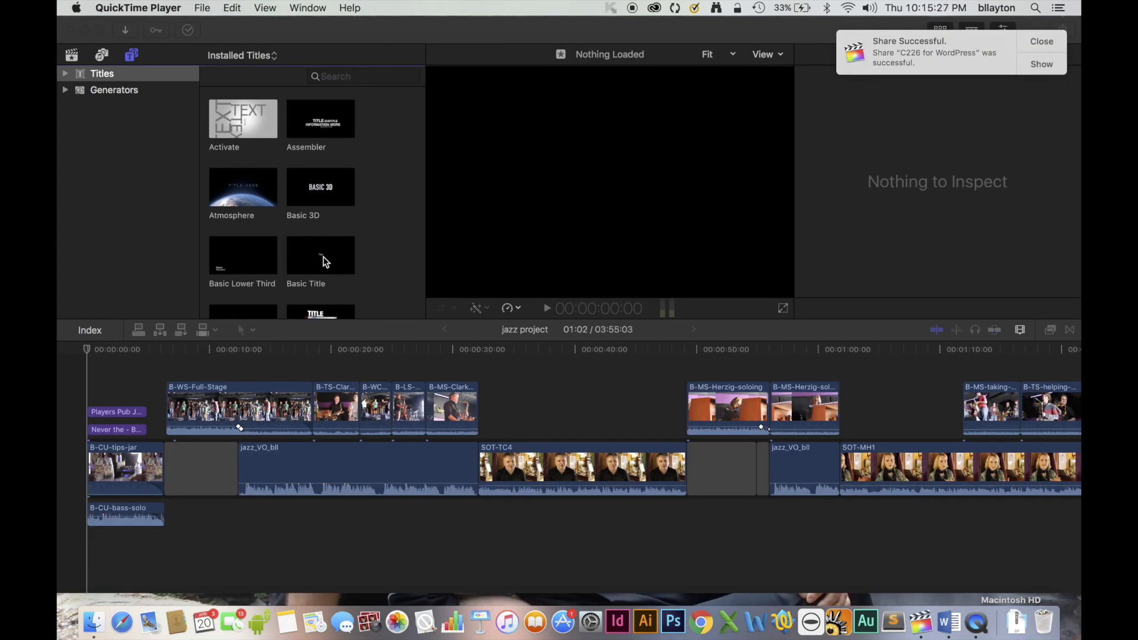
Connect a Basic Lower Third title above the SOT-TC4 interview clip, starting at 32:16.
scroll(322, 257, "down", 2)
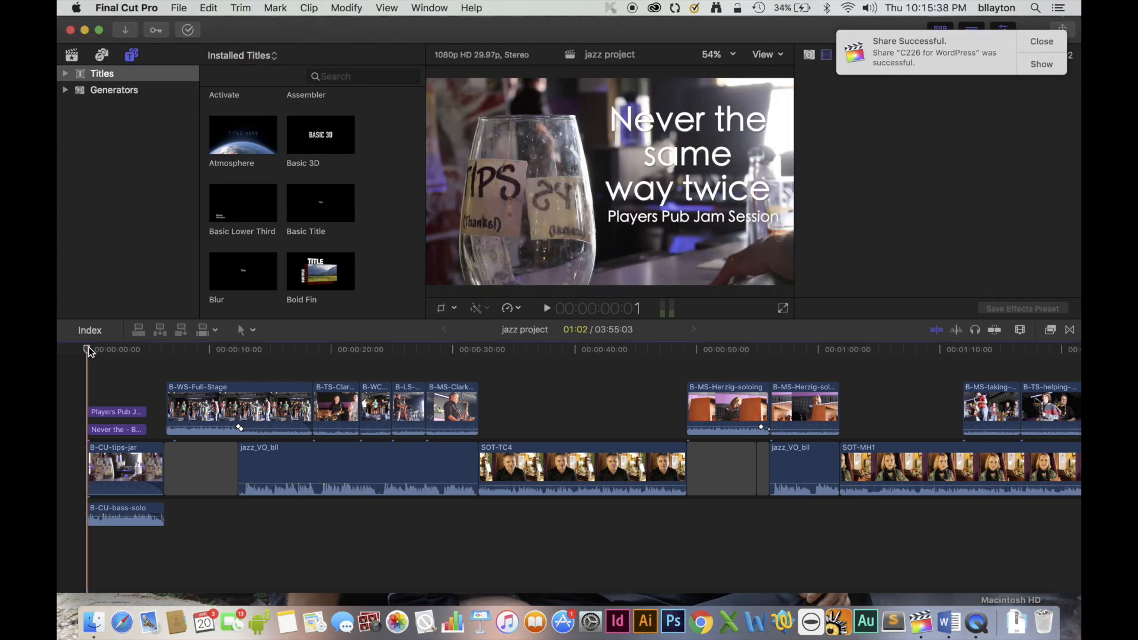
left_click_drag(95, 351, 485, 378)
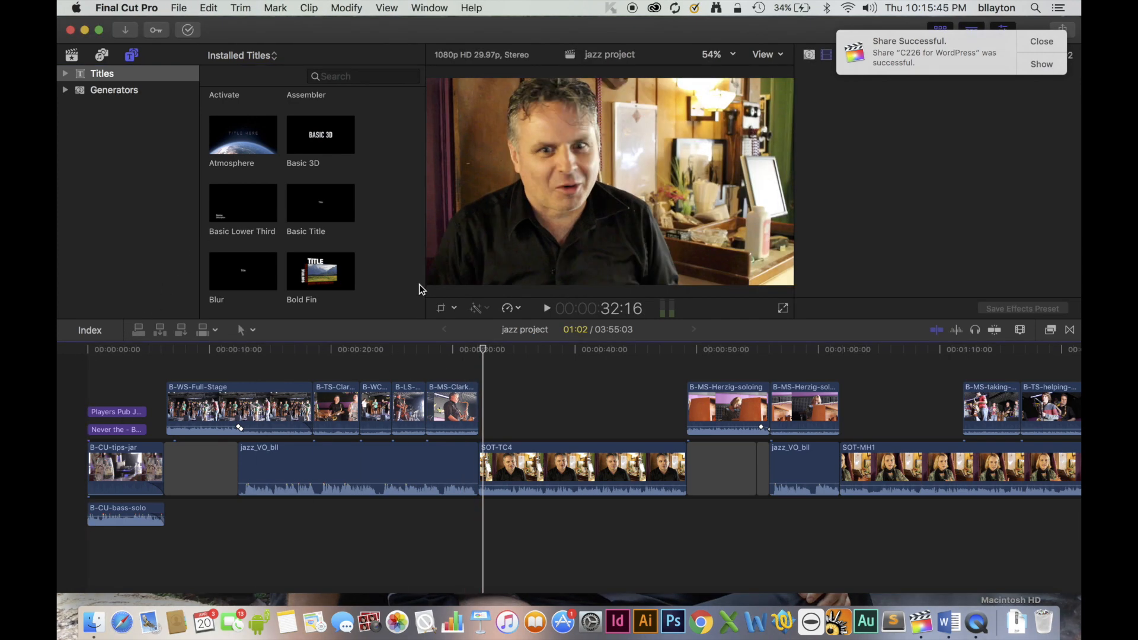
left_click_drag(243, 204, 485, 432)
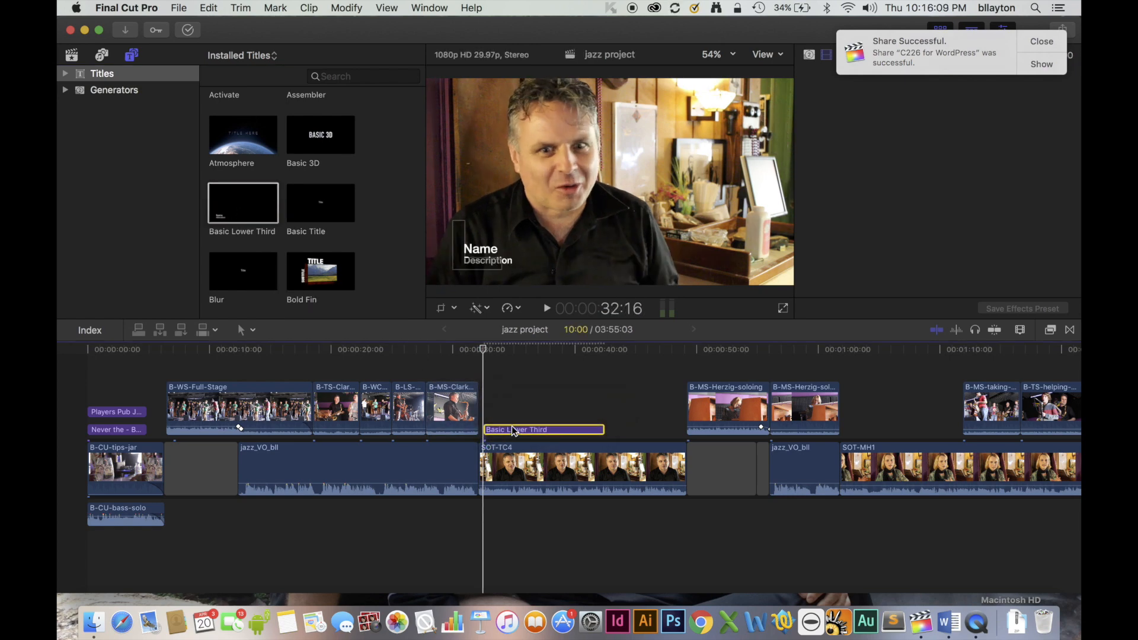
Set the lower third's name line to the Heiti TC font and enter the interviewee's full name.
double_click(493, 250)
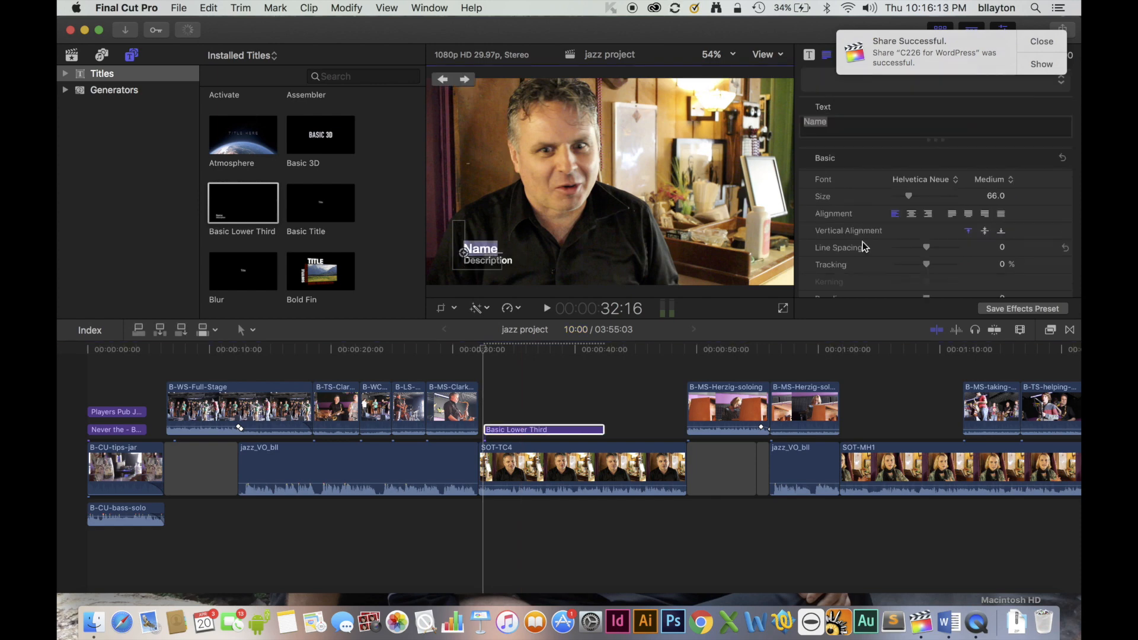
left_click(921, 180)
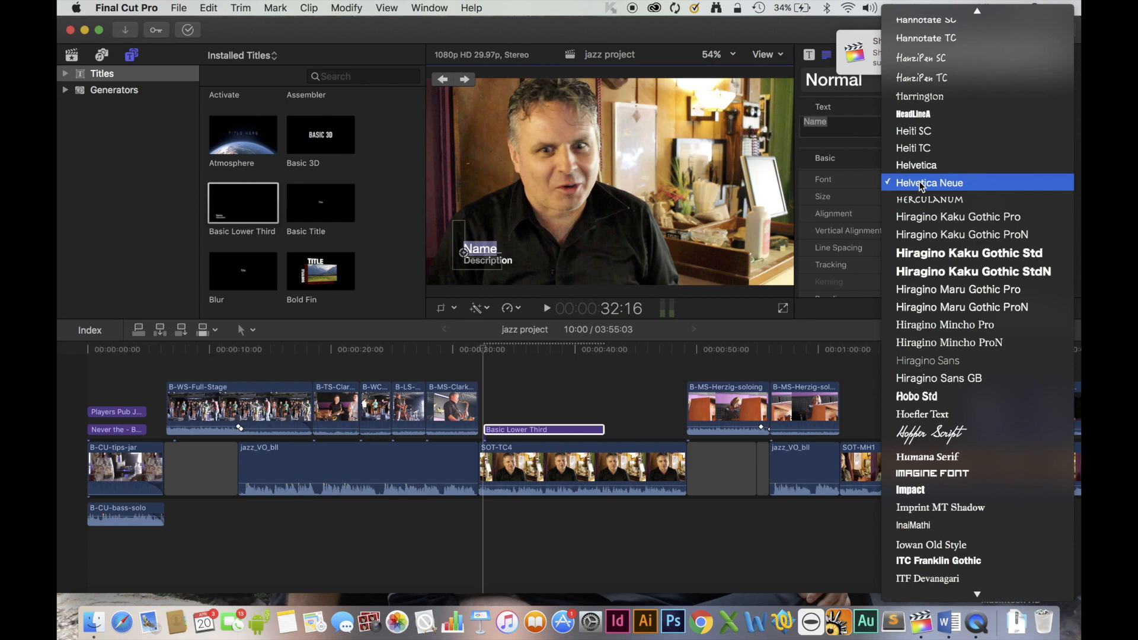
left_click(913, 148)
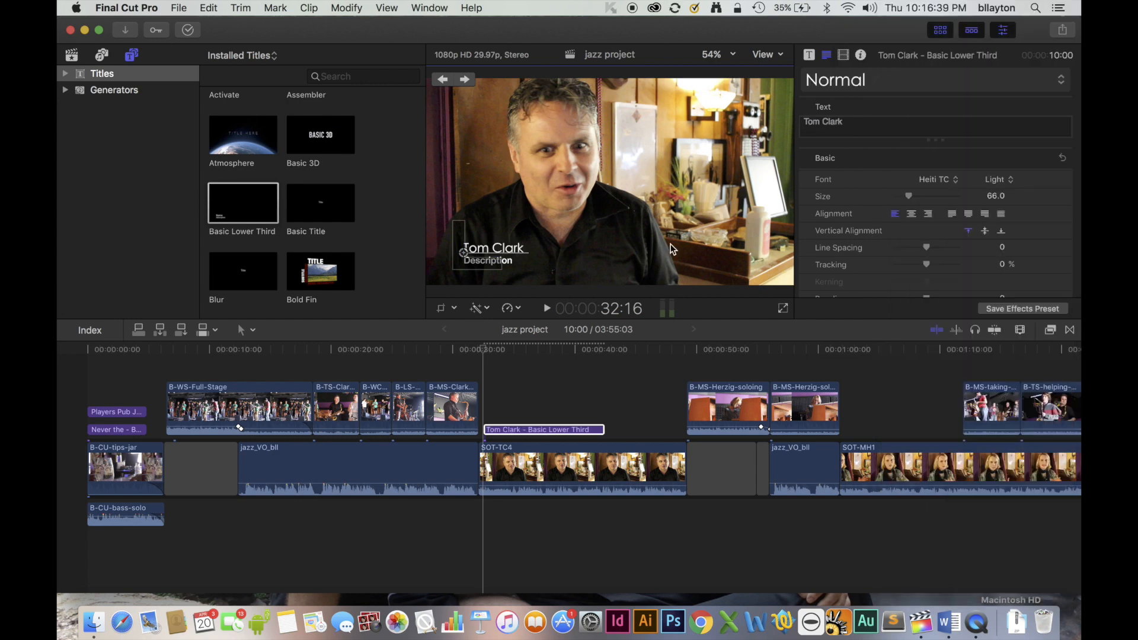
Replace the lower third's description line with "Jazz musician".
left_click(510, 262)
double_click(510, 262)
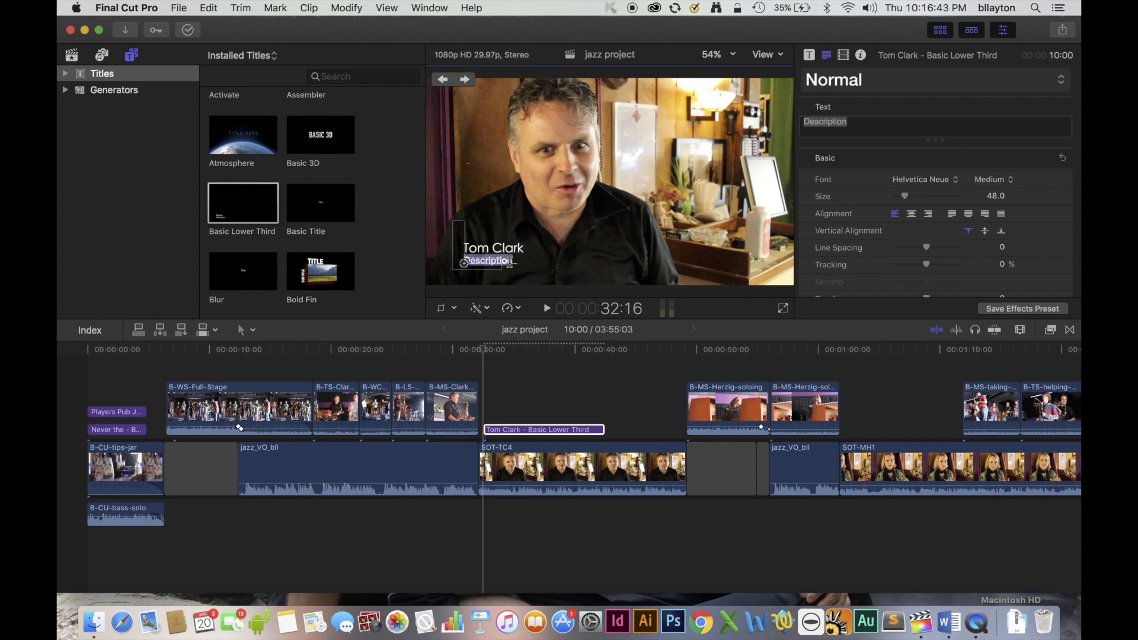
type("J")
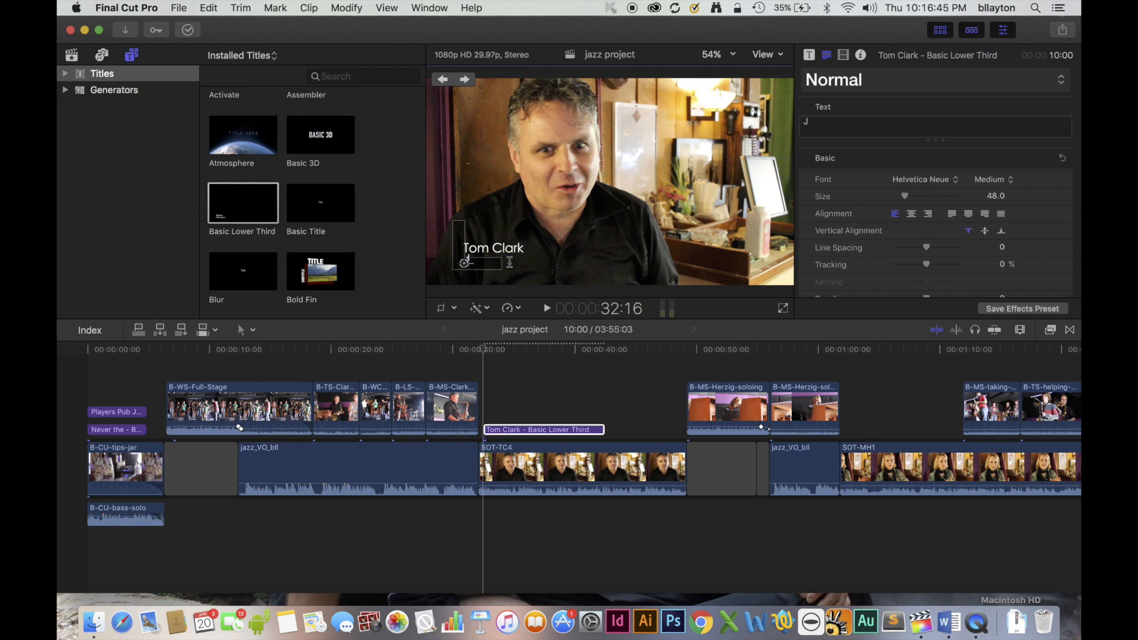
type("azz musician")
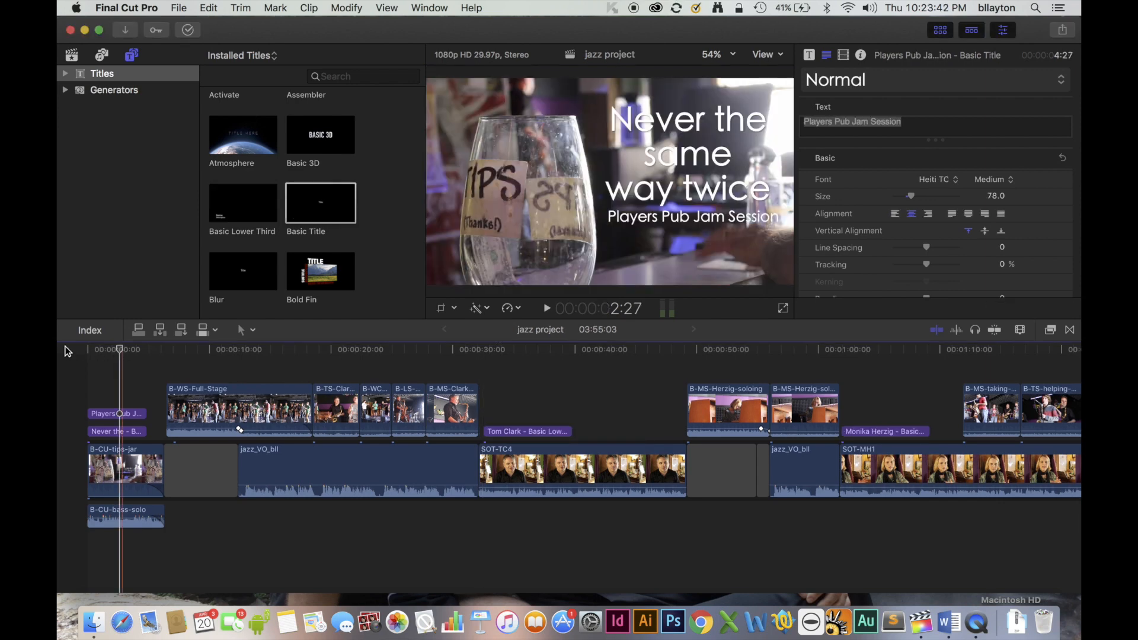
Return the playhead to the project's start and select everything in the timeline.
left_click(88, 350)
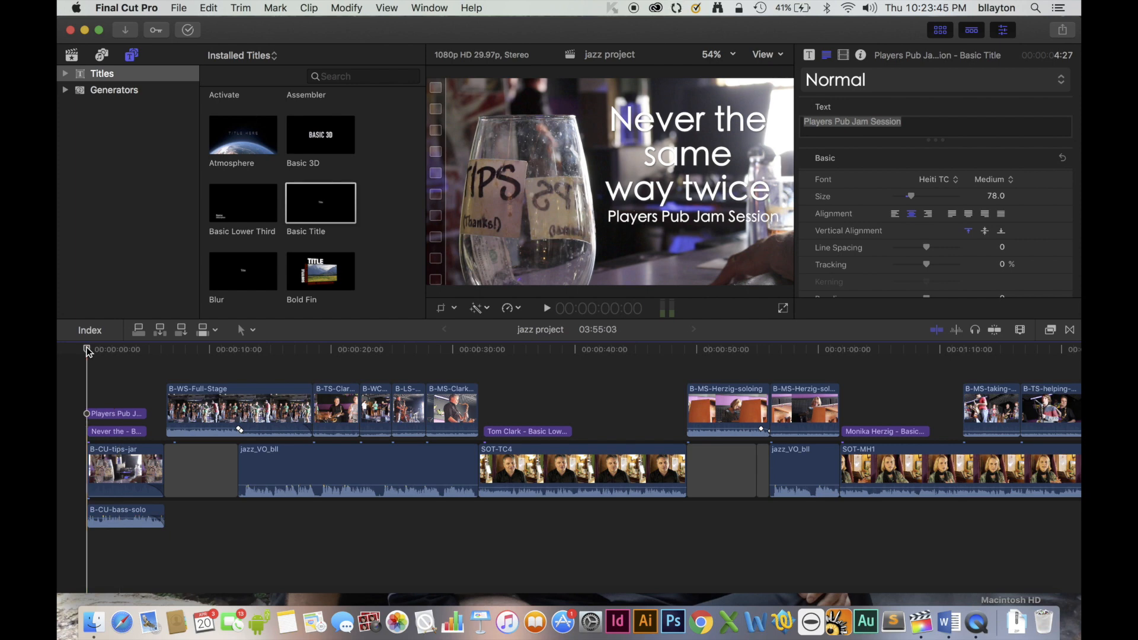
key("i")
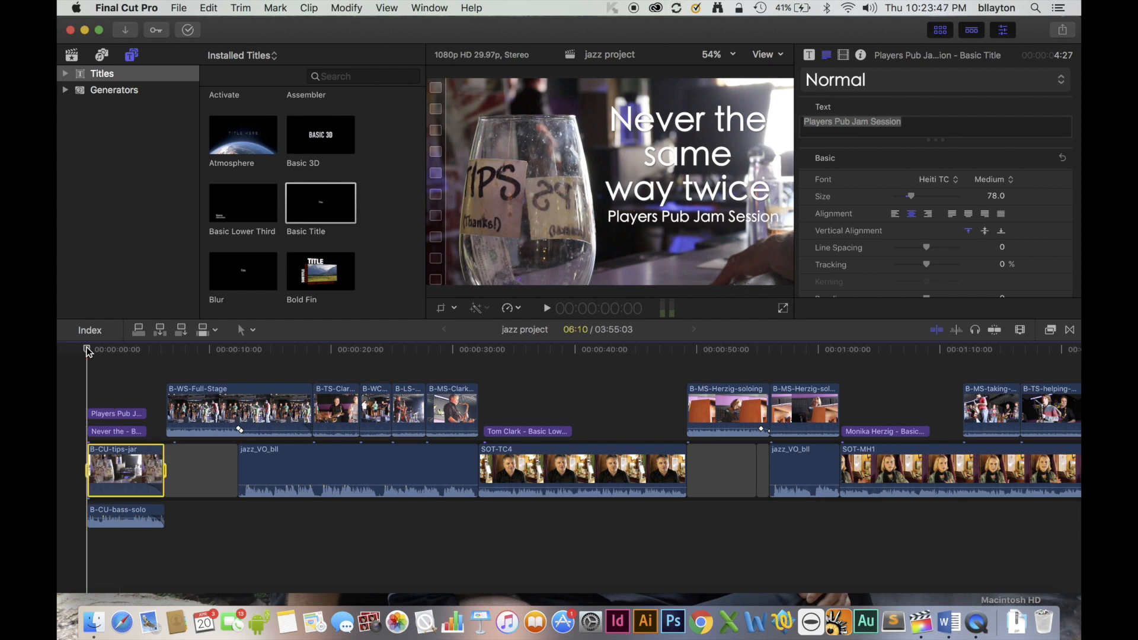
key("z")
left_click(215, 423, "alt")
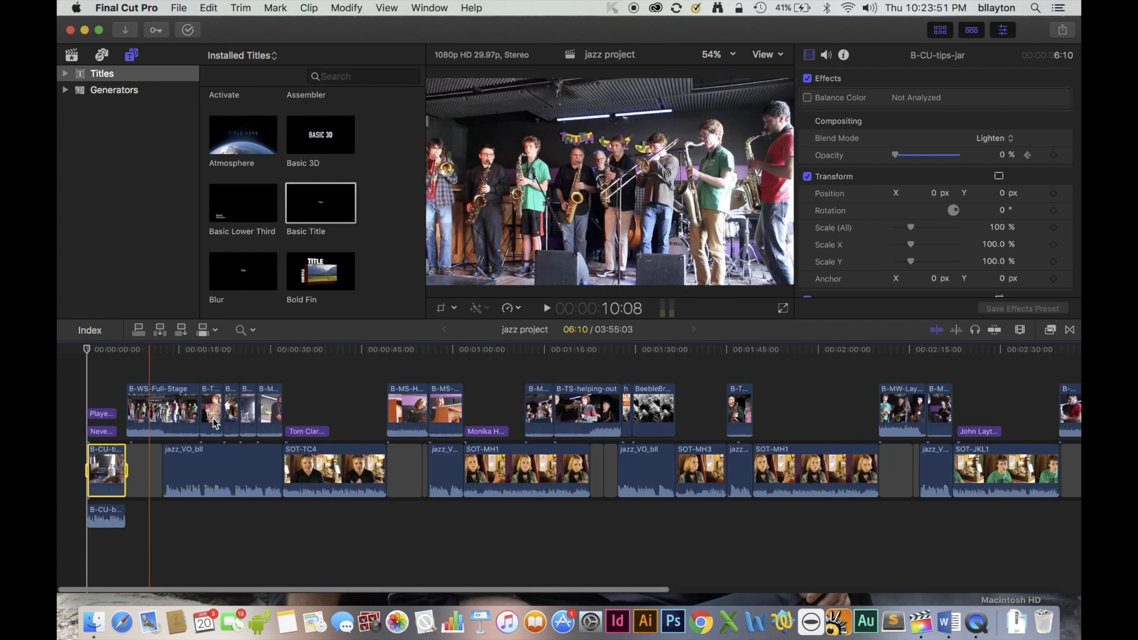
left_click(215, 423, "alt")
key("a")
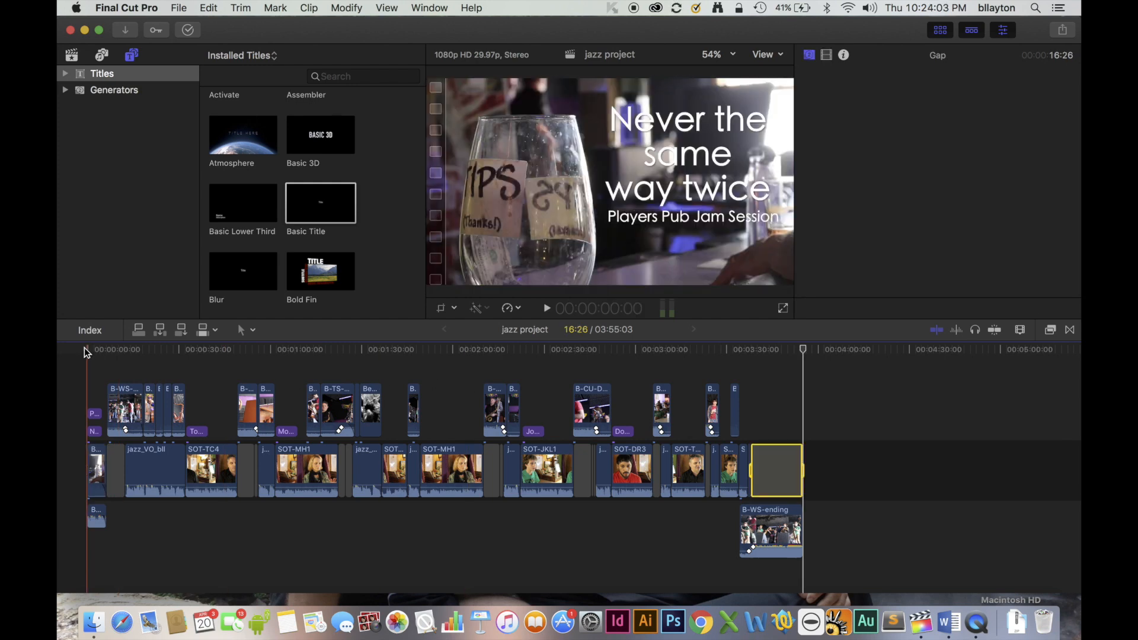
left_click(84, 348)
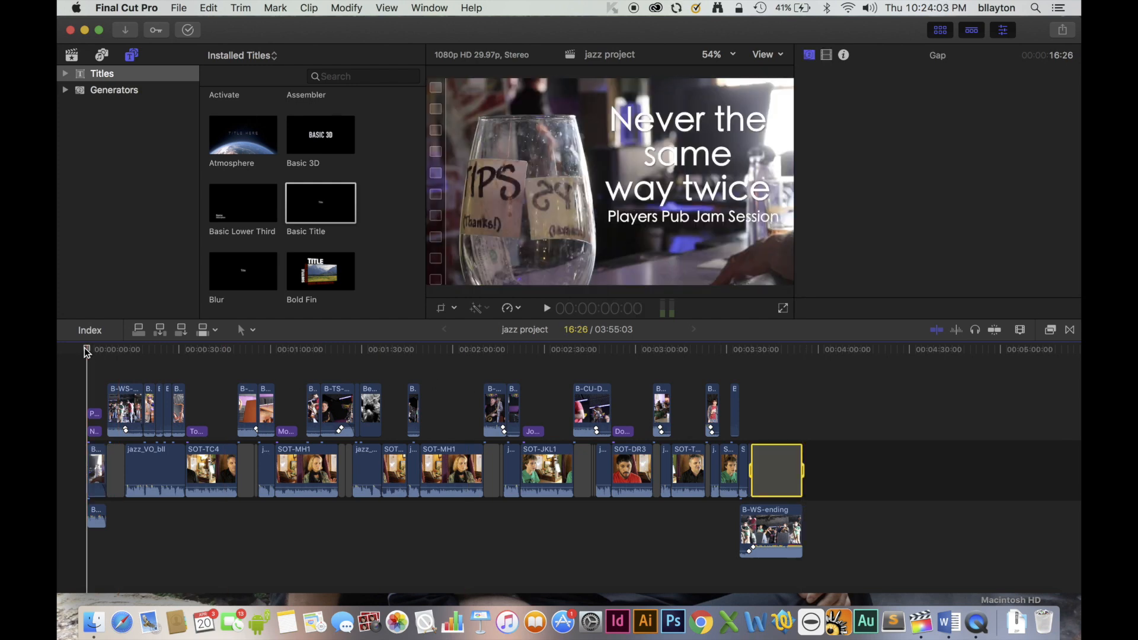
key("super+a")
Open the share settings for the selected project using the C226 for WordPress destination.
left_click(178, 8)
mouse_move(193, 150)
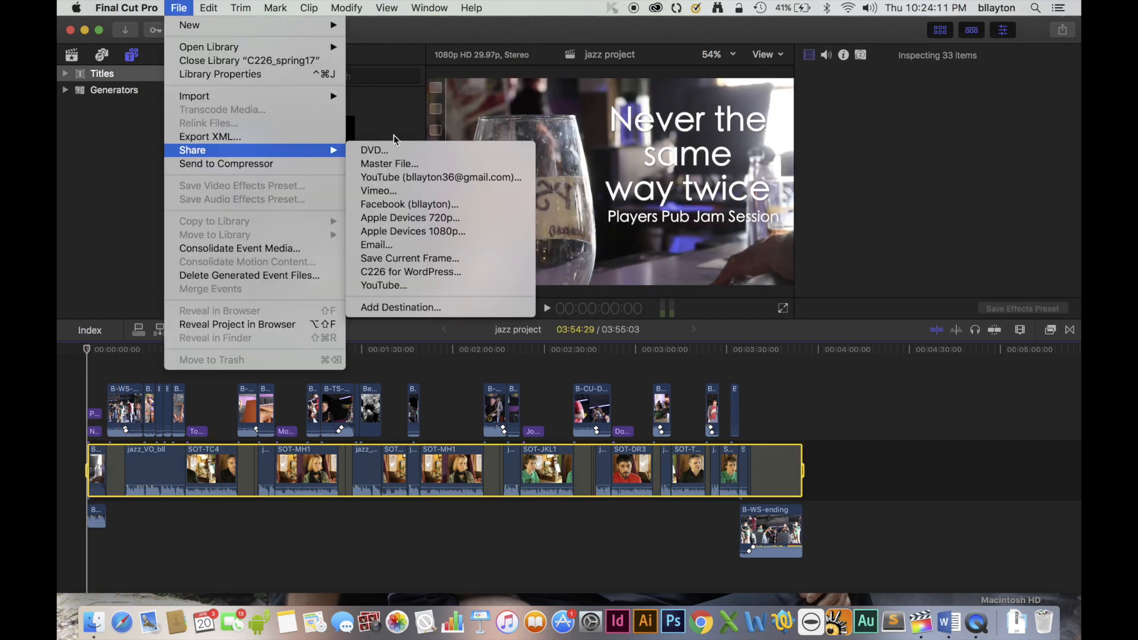
left_click(468, 275)
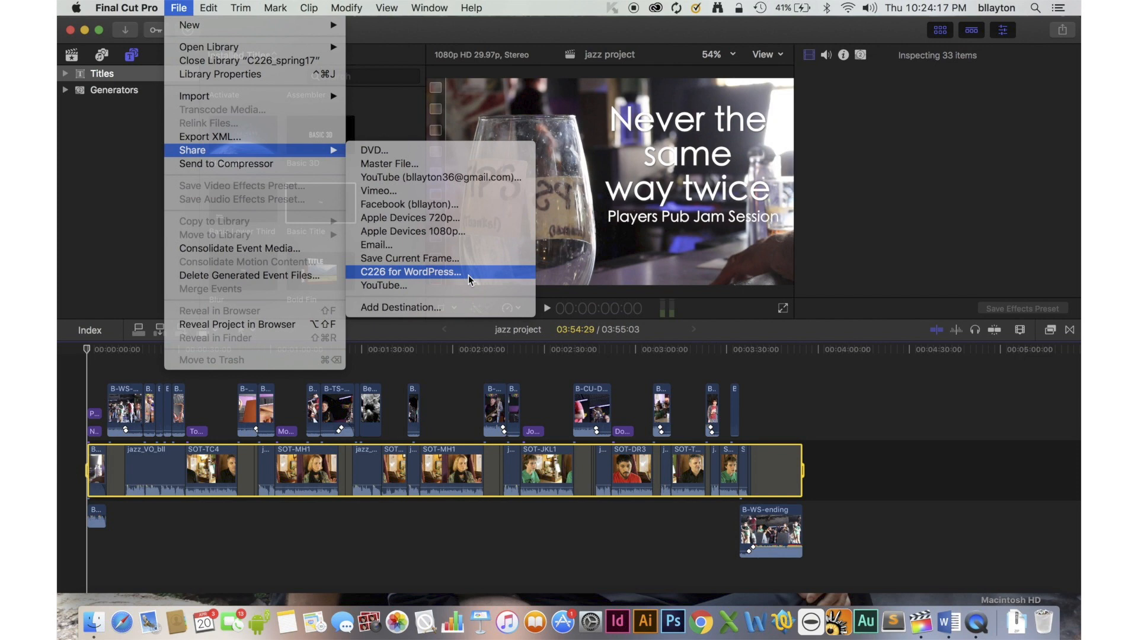
left_click(468, 275)
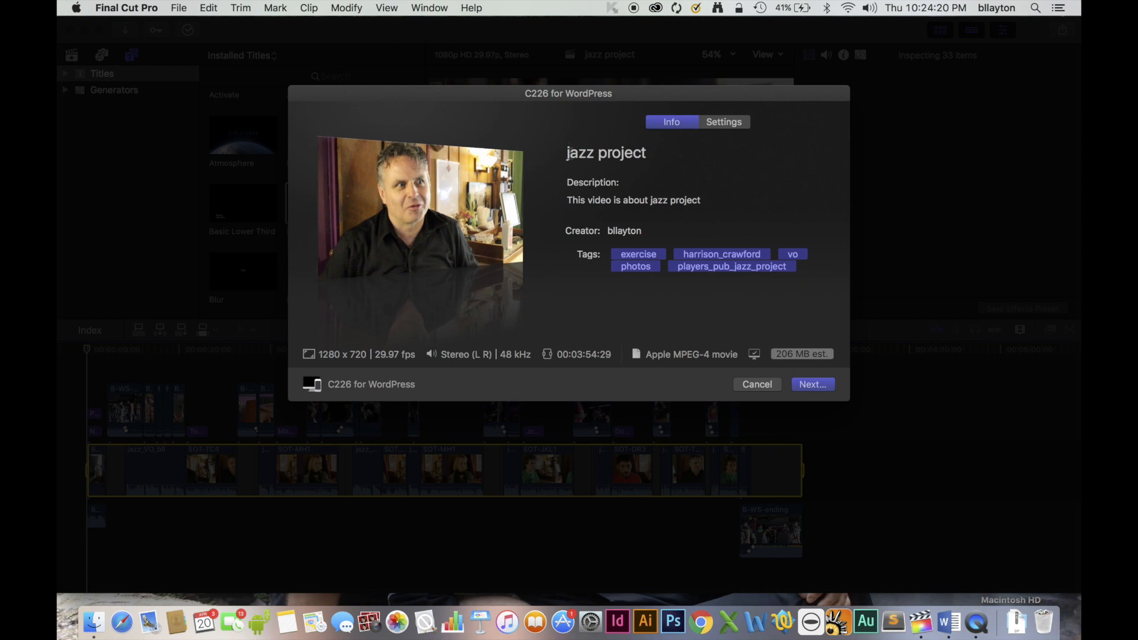
Rename the export title as College_Jo_video.
left_click(643, 153)
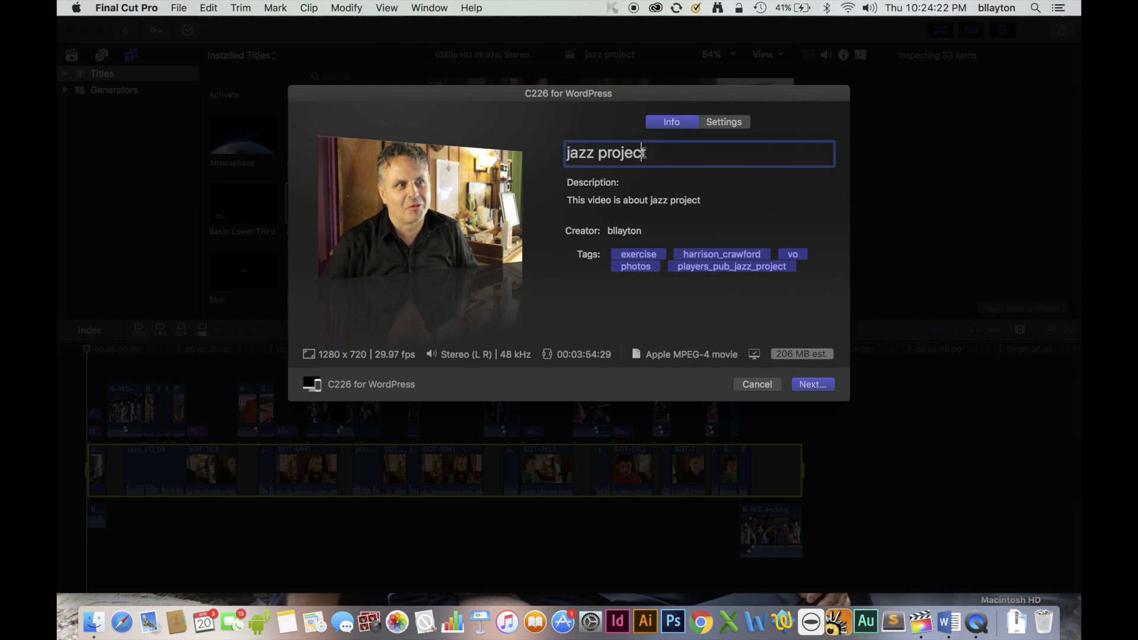
key("super+a")
type("C")
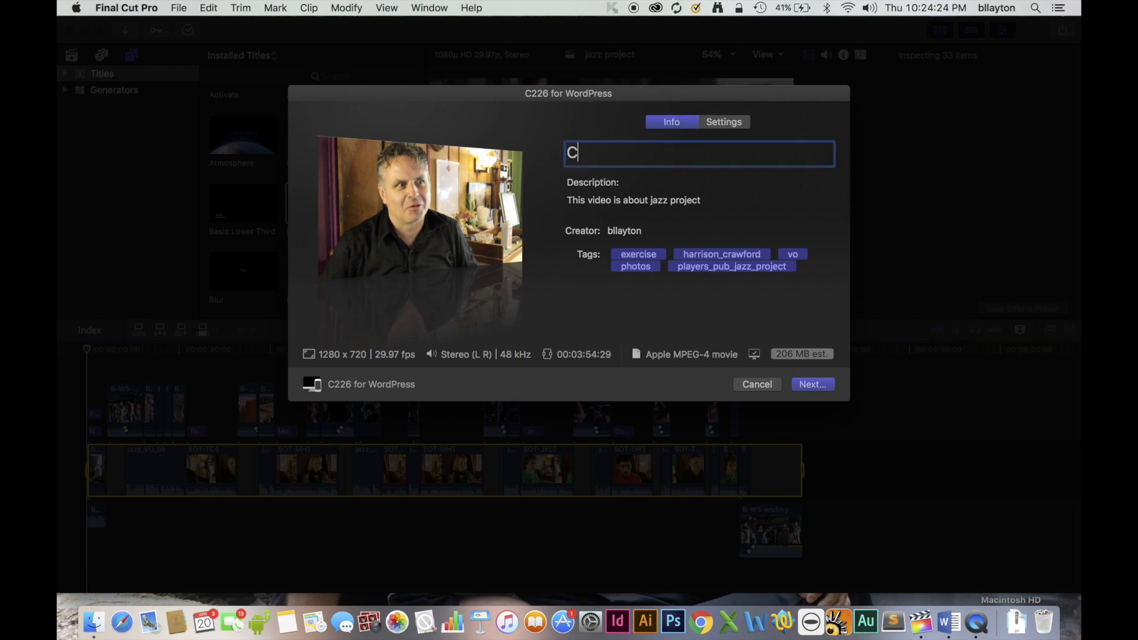
type("ollege_Jo_")
type("video")
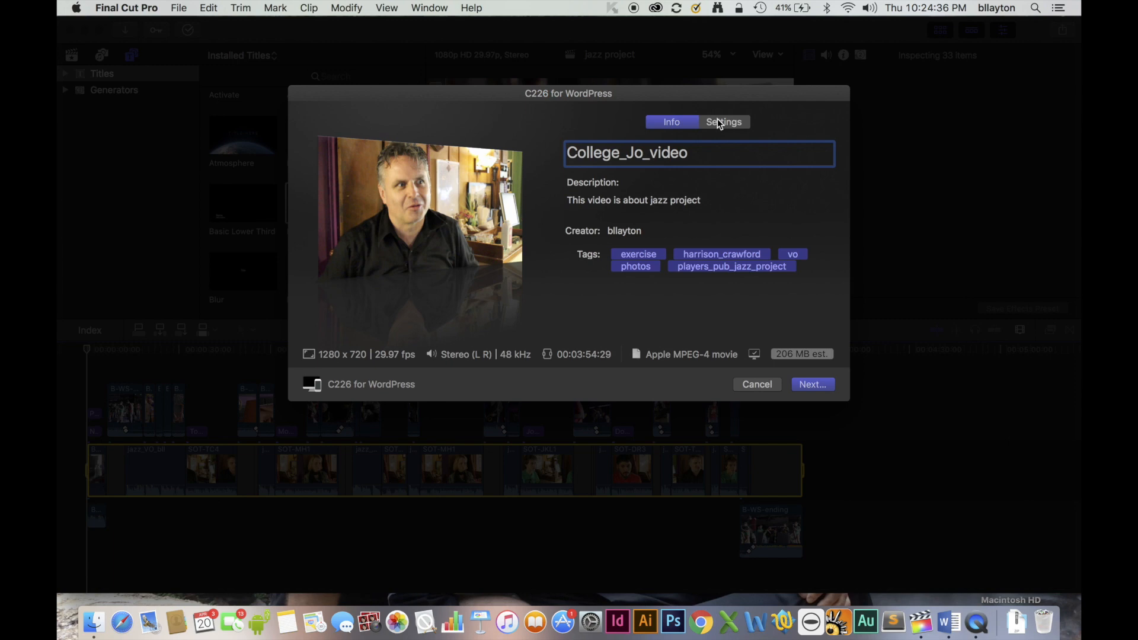
Review the C226 for WordPress export settings and save College_Jo_video to the Desktop, replacing the existing file.
left_click(719, 122)
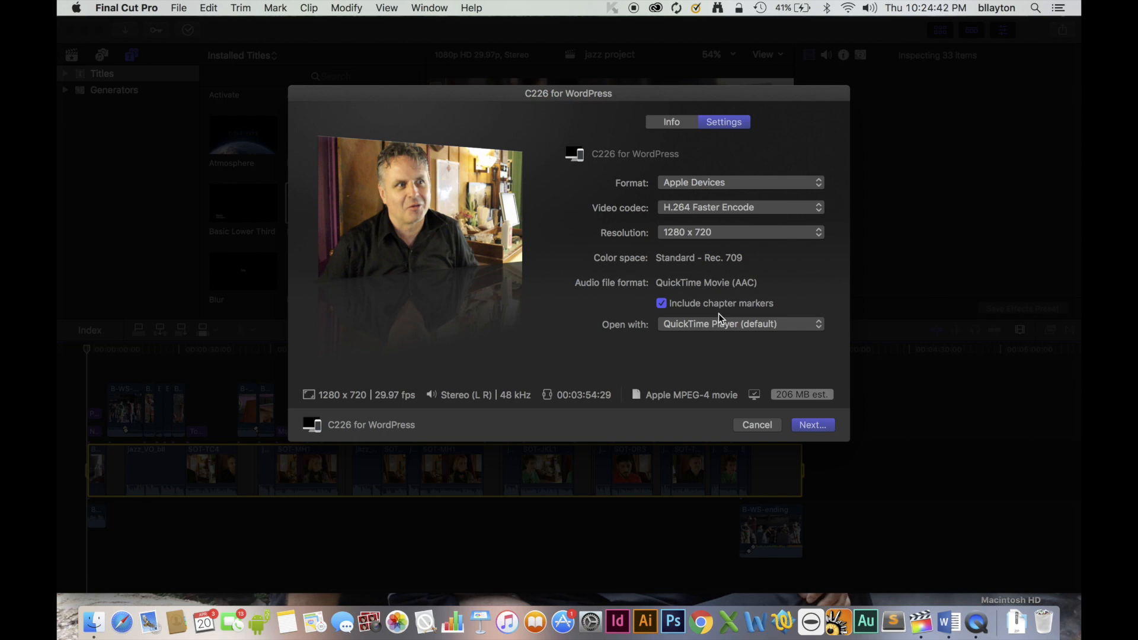
left_click(811, 425)
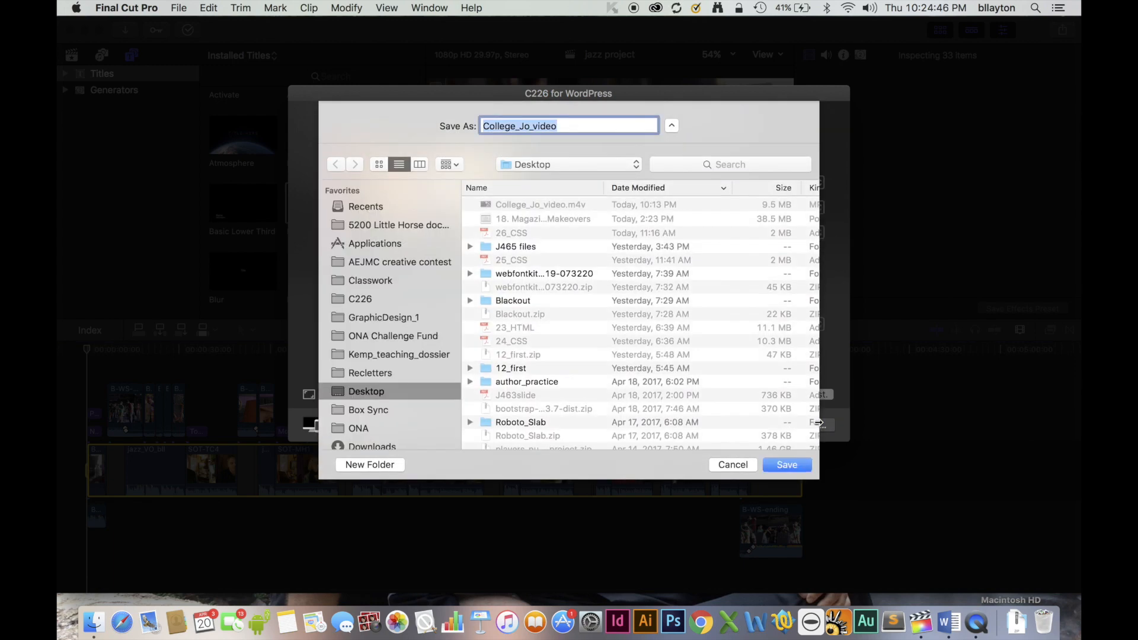
left_click(784, 464)
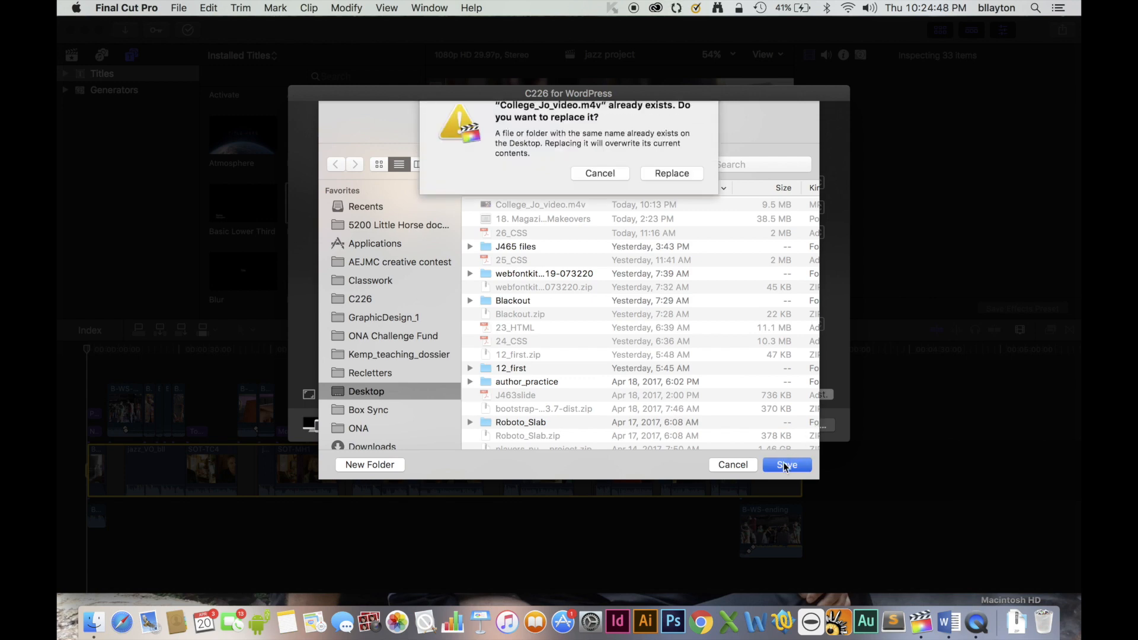
left_click(671, 187)
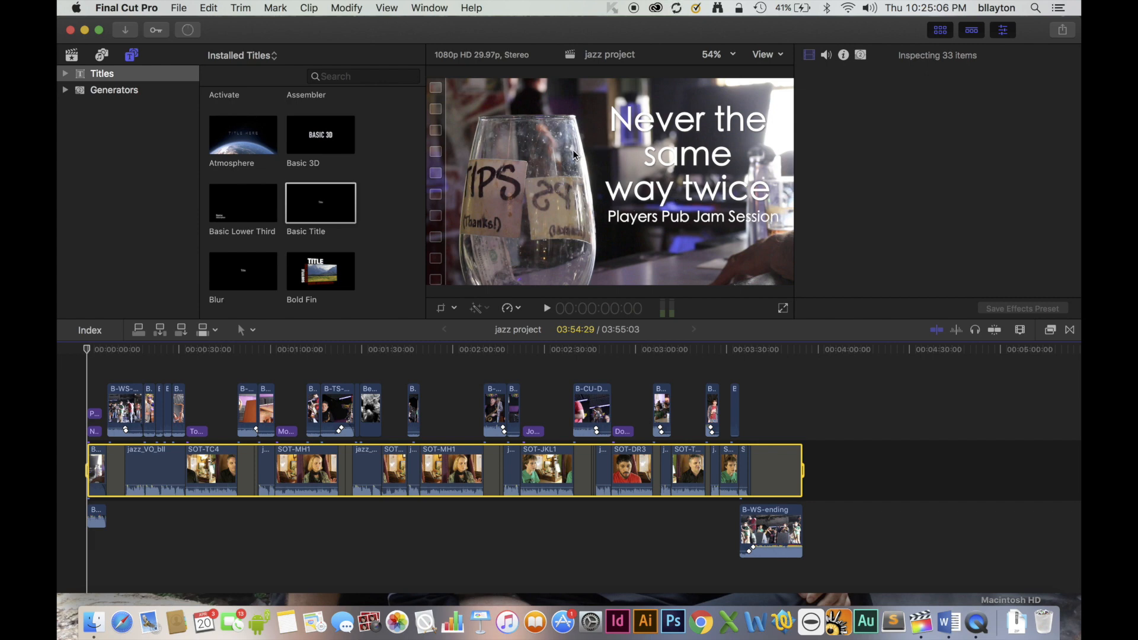
Open the Background Tasks window to check the progress of the sharing job.
left_click(424, 6)
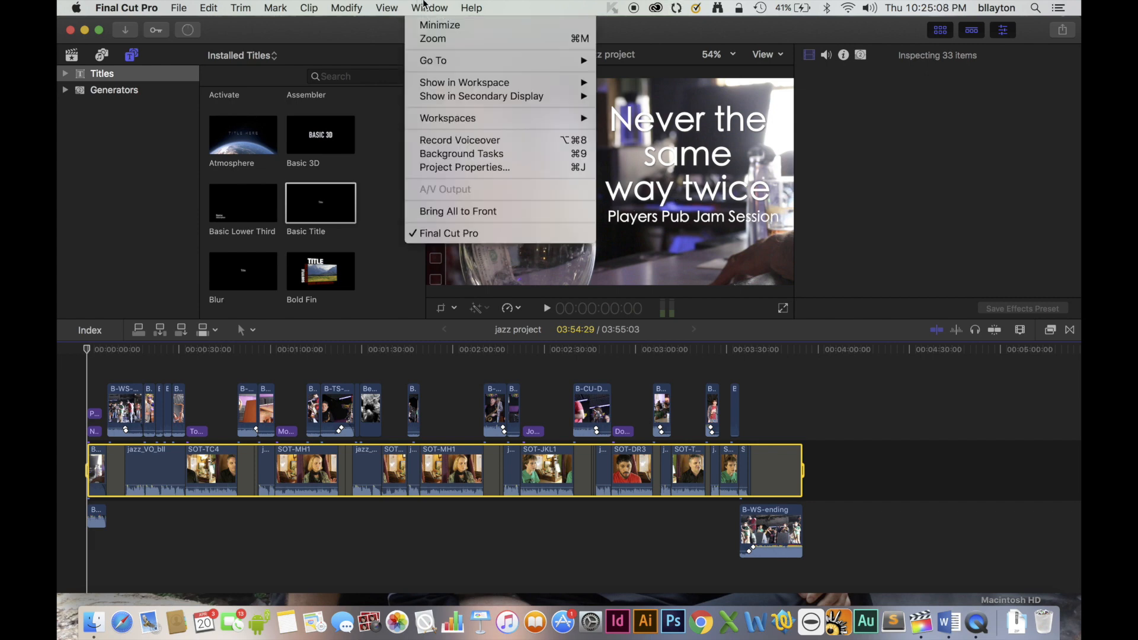
left_click(441, 154)
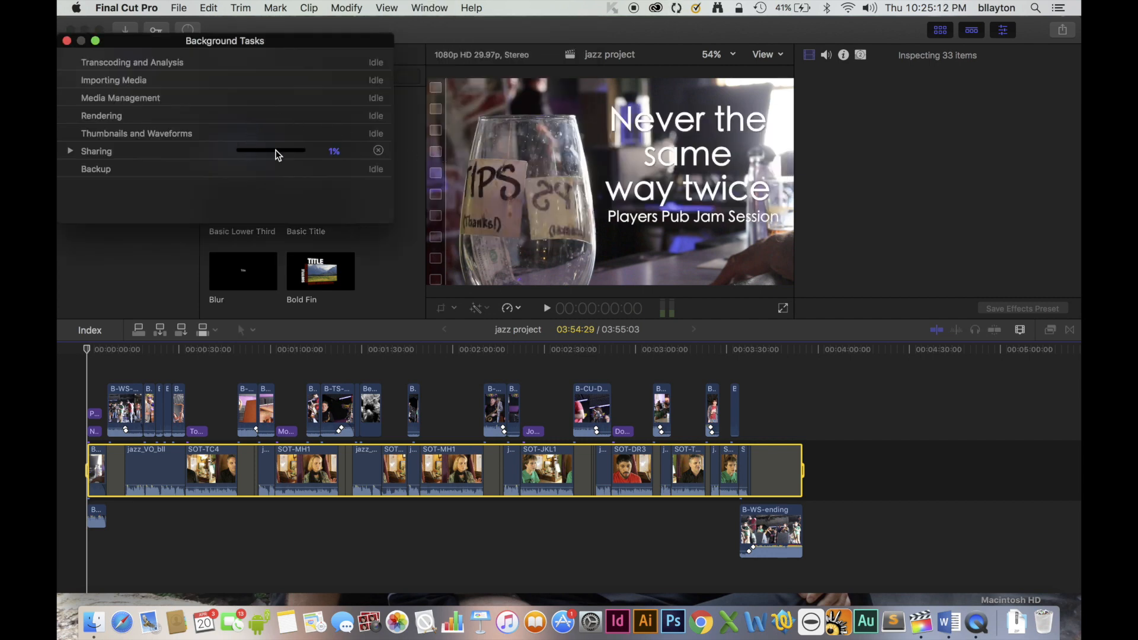